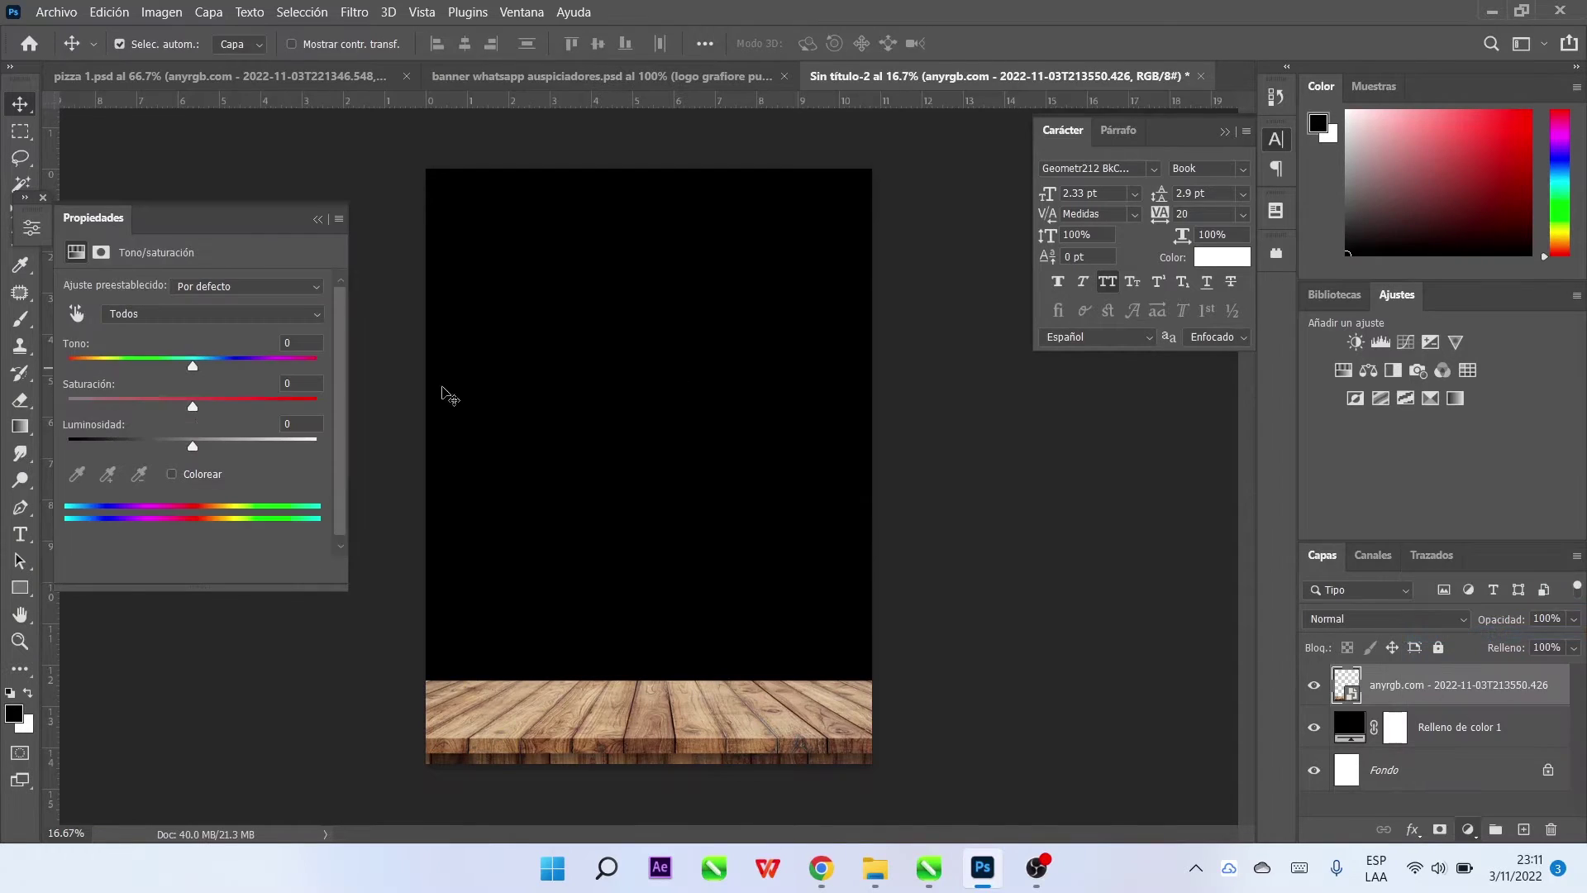
# Clip the Hue/Saturation layer to the wood floor with Saturation -55 and Lightness -44
pyautogui.click(192, 569)
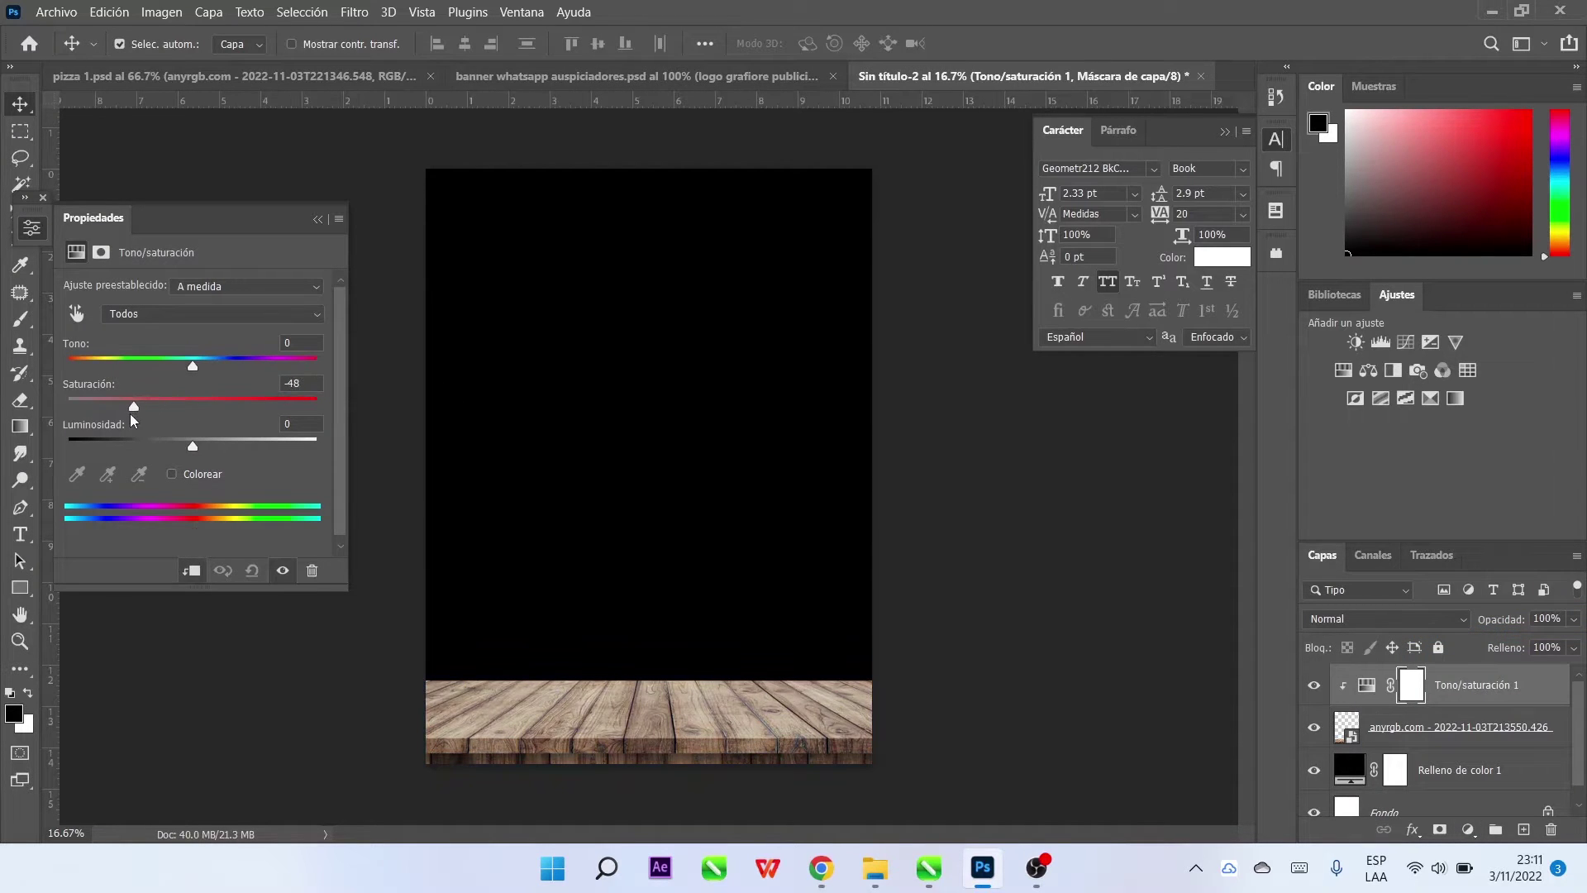
pyautogui.moveTo(193, 449); pyautogui.dragTo(140, 451)
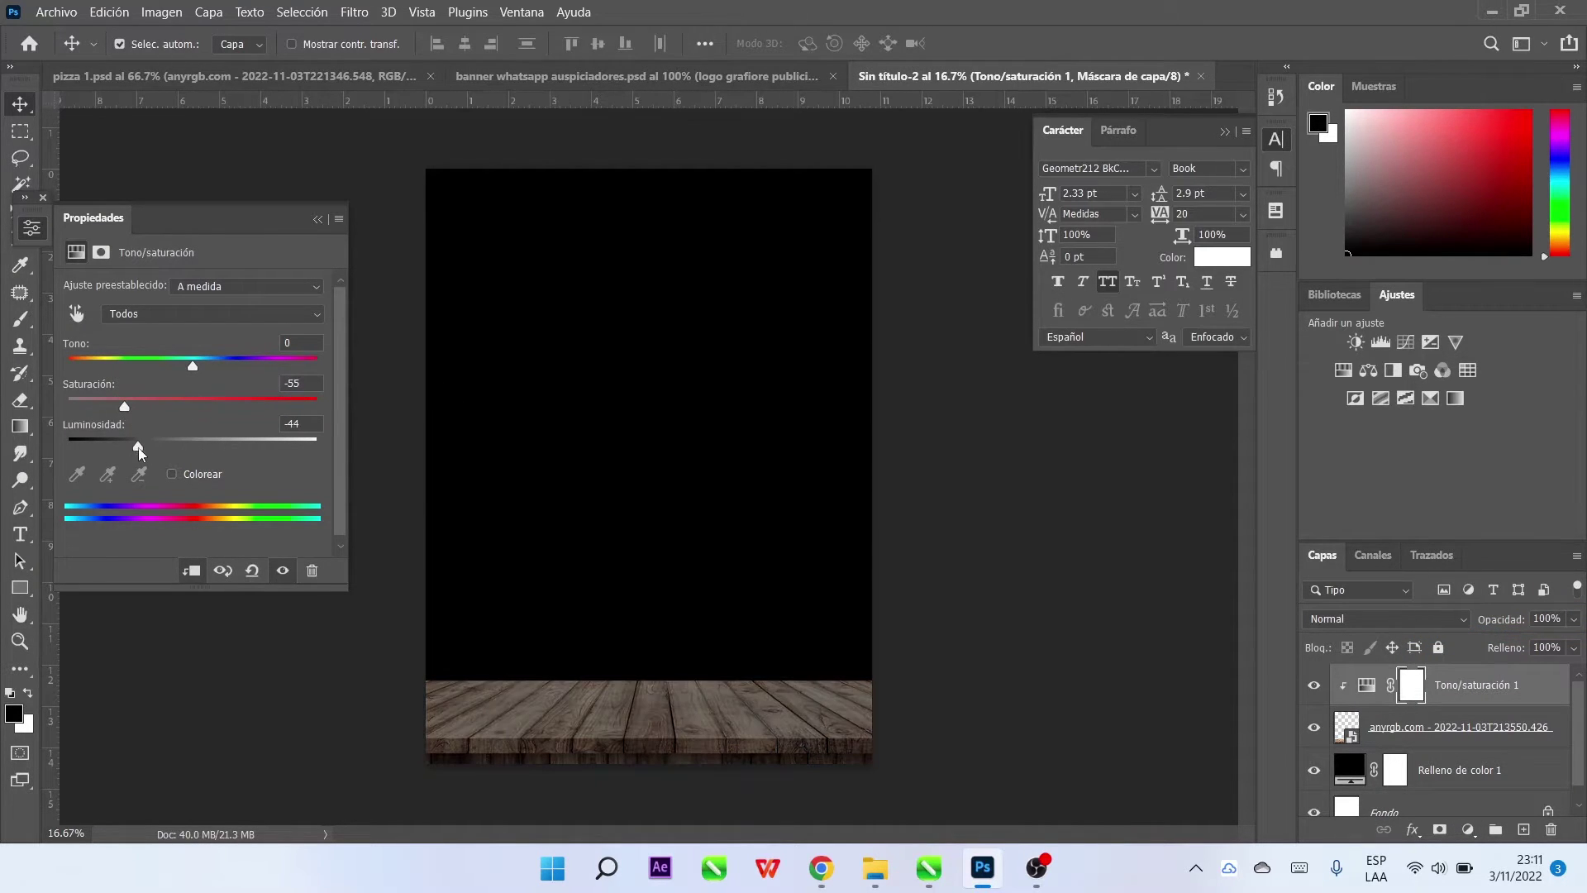
pyautogui.click(317, 219)
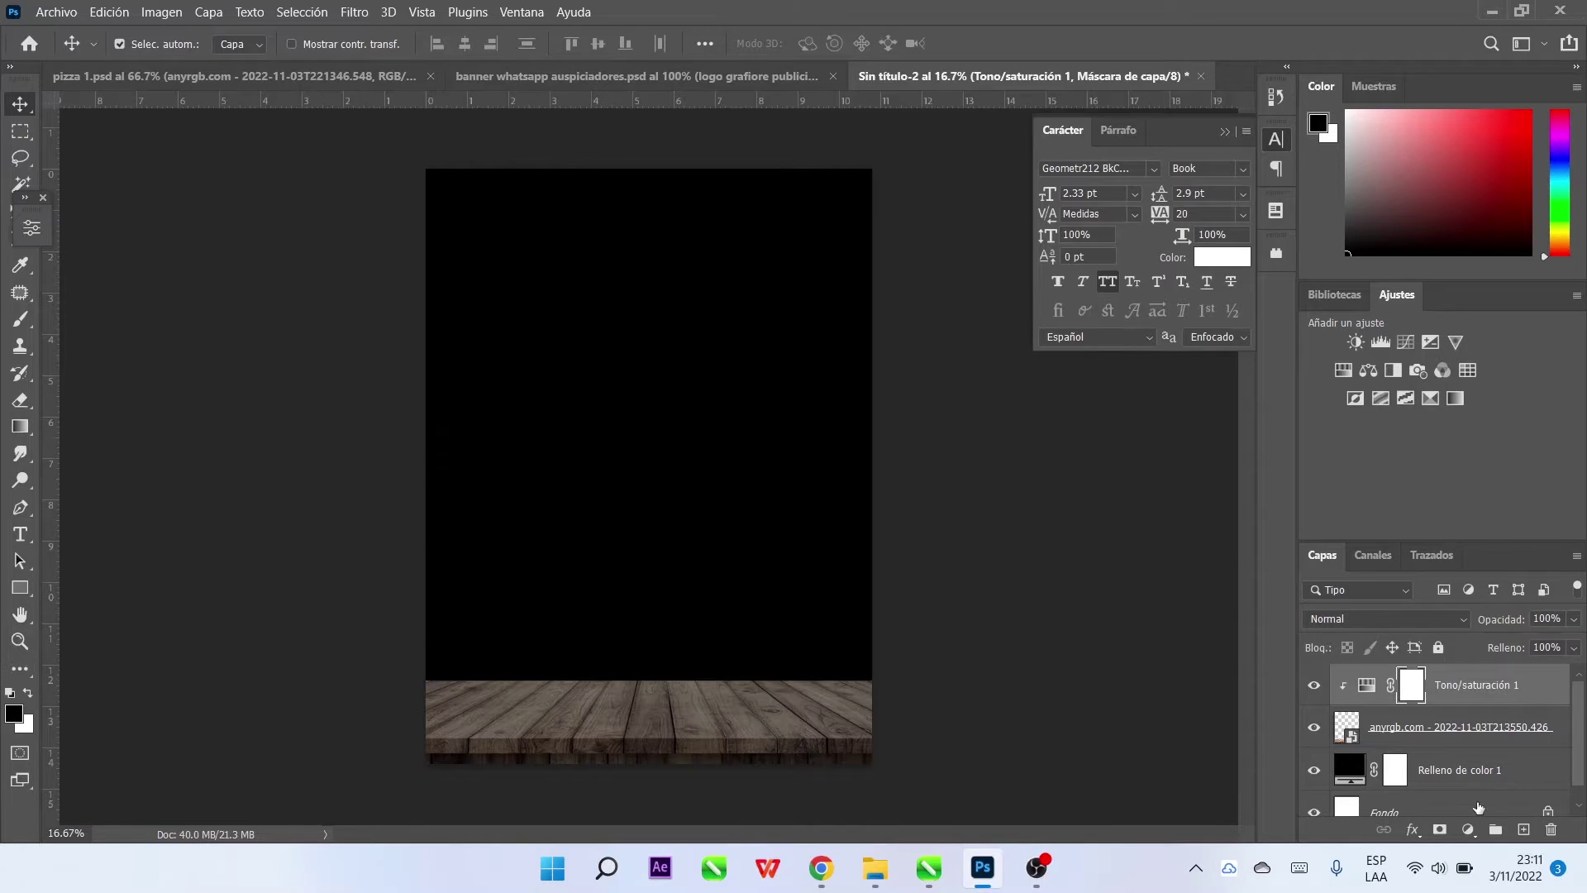
# Add a Levels layer for the floor and darken its midtones to about 0.76
pyautogui.click(1468, 829)
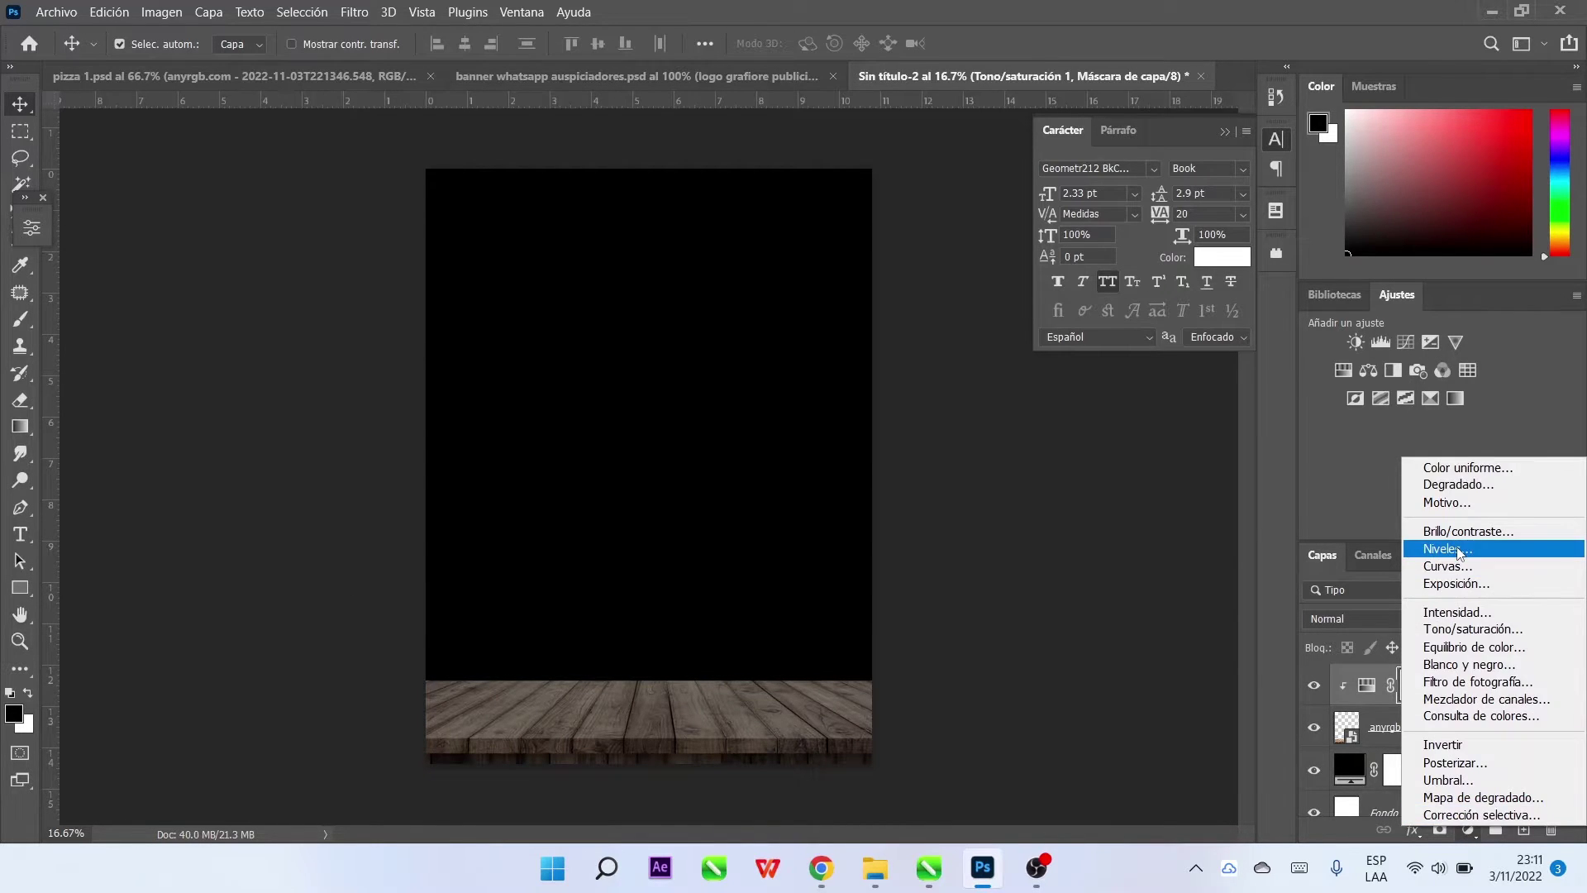
pyautogui.click(1459, 553)
pyautogui.moveTo(212, 440); pyautogui.dragTo(245, 451)
pyautogui.click(317, 219)
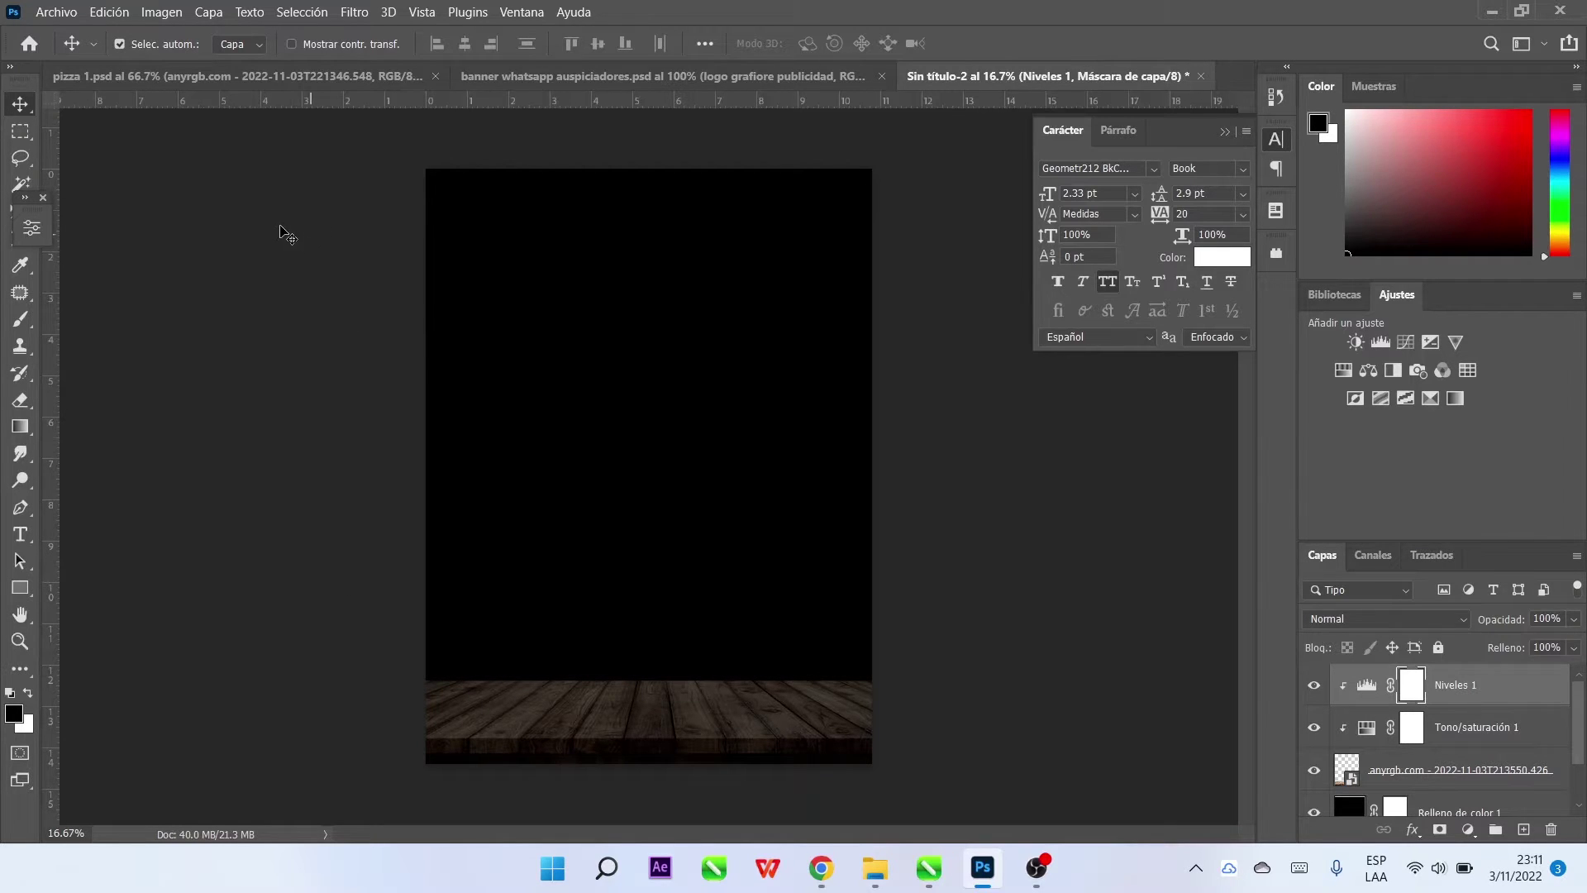
pyautogui.click(283, 241)
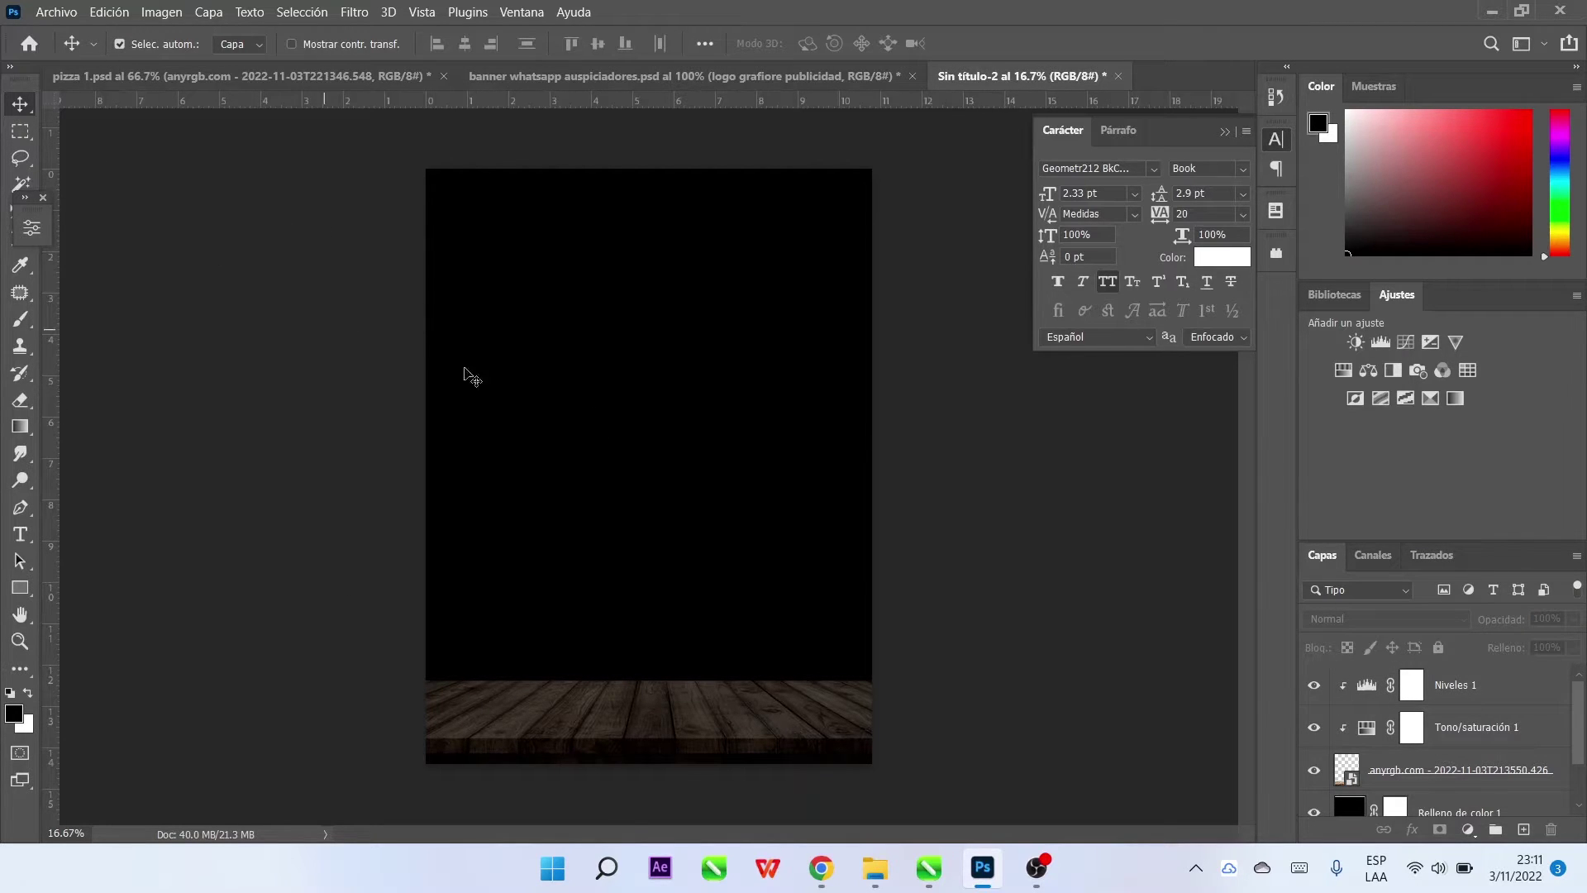
# Place the pizza image in the poster, enlarged and slightly tilted
pyautogui.moveTo(955, 400); pyautogui.dragTo(956, 400)
pyautogui.hotkey('ctrl', 't')
pyautogui.moveTo(647, 489); pyautogui.dragTo(648, 610)
pyautogui.moveTo(648, 425); pyautogui.dragTo(648, 428)
pyautogui.moveTo(819, 508); pyautogui.dragTo(825, 558)
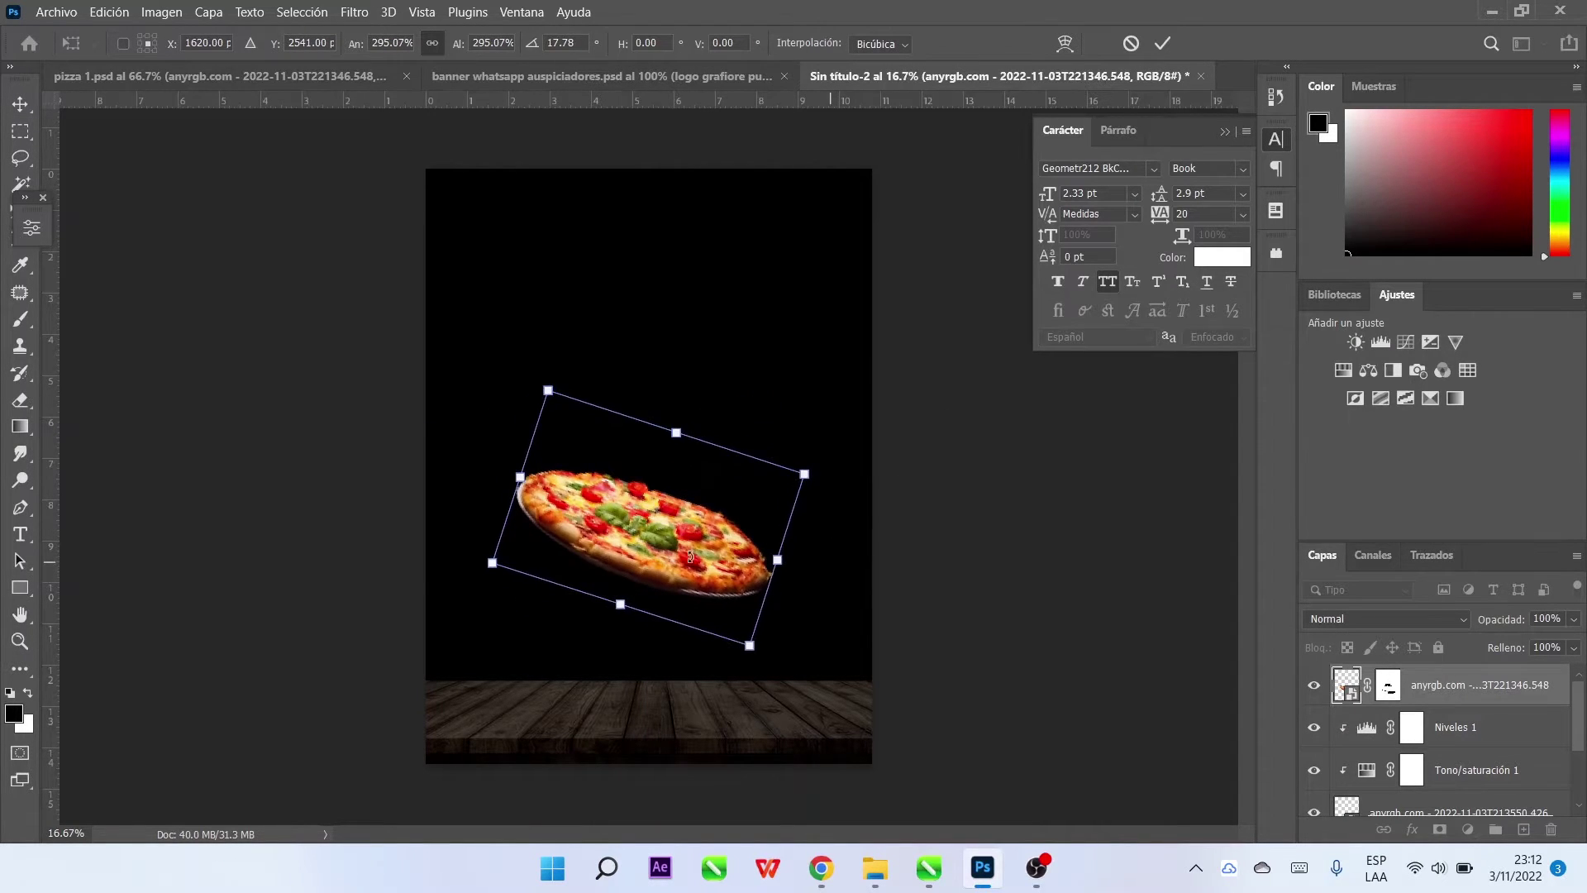
pyautogui.moveTo(721, 509); pyautogui.dragTo(697, 517)
pyautogui.moveTo(788, 568); pyautogui.dragTo(678, 485)
pyautogui.press('Return')
# Duplicate the pizza, shrink the copy to about 77%, and put it behind the original
pyautogui.hotkey('ctrl', 'j')
pyautogui.hotkey('ctrl', 't')
pyautogui.moveTo(786, 537); pyautogui.dragTo(793, 413)
pyautogui.moveTo(732, 463); pyautogui.dragTo(752, 480)
pyautogui.click(1163, 43)
pyautogui.moveTo(1430, 702); pyautogui.dragTo(1430, 744)
pyautogui.moveTo(668, 572); pyautogui.dragTo(673, 579)
pyautogui.click(984, 591)
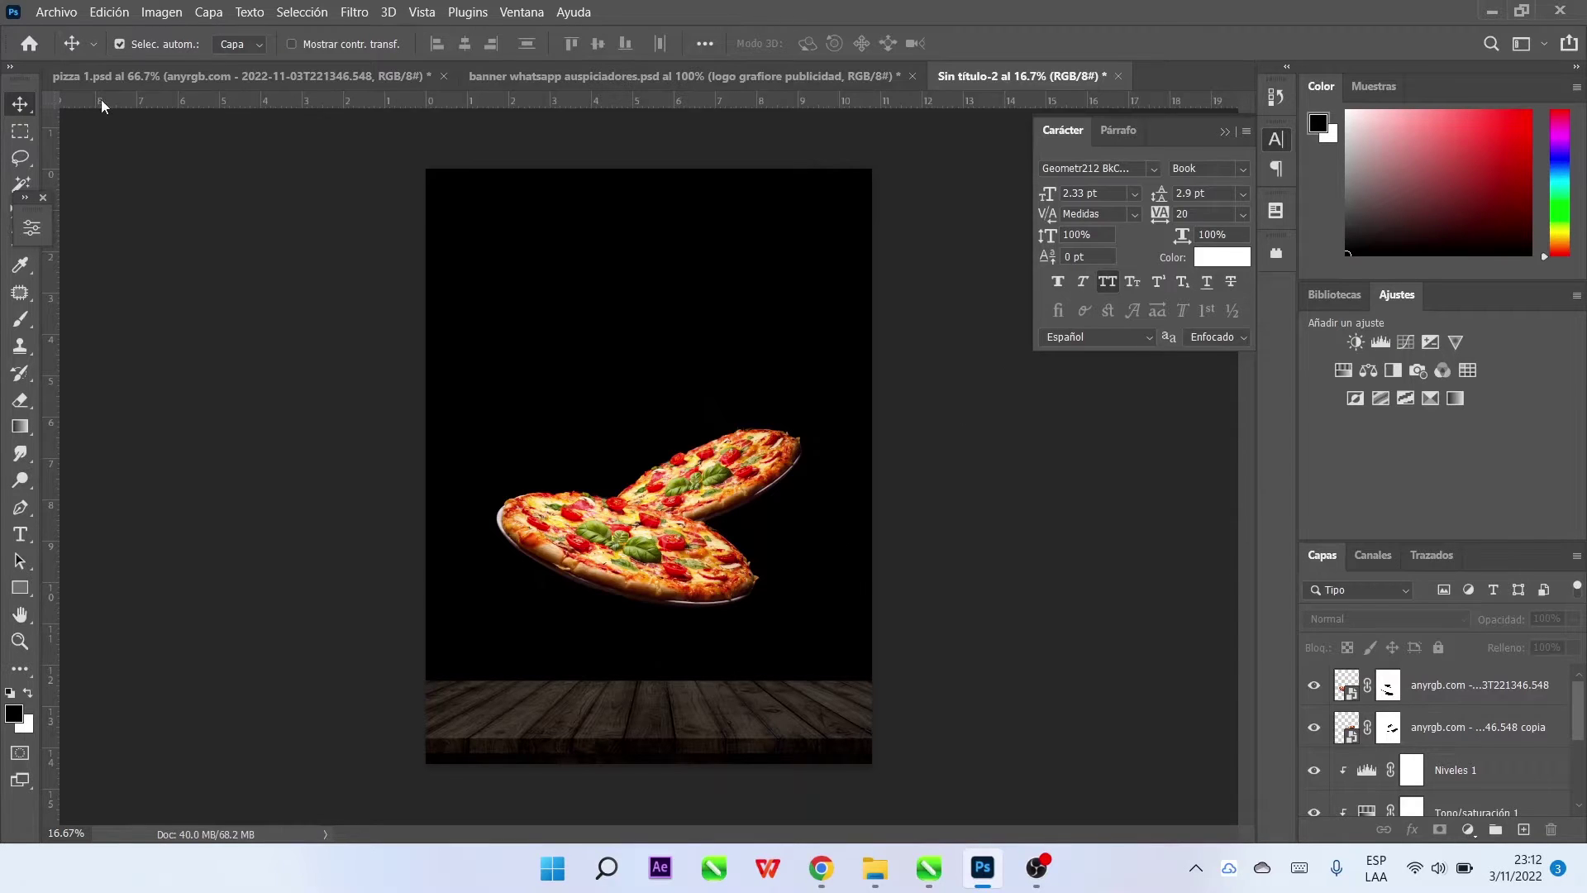
pyautogui.click(667, 349)
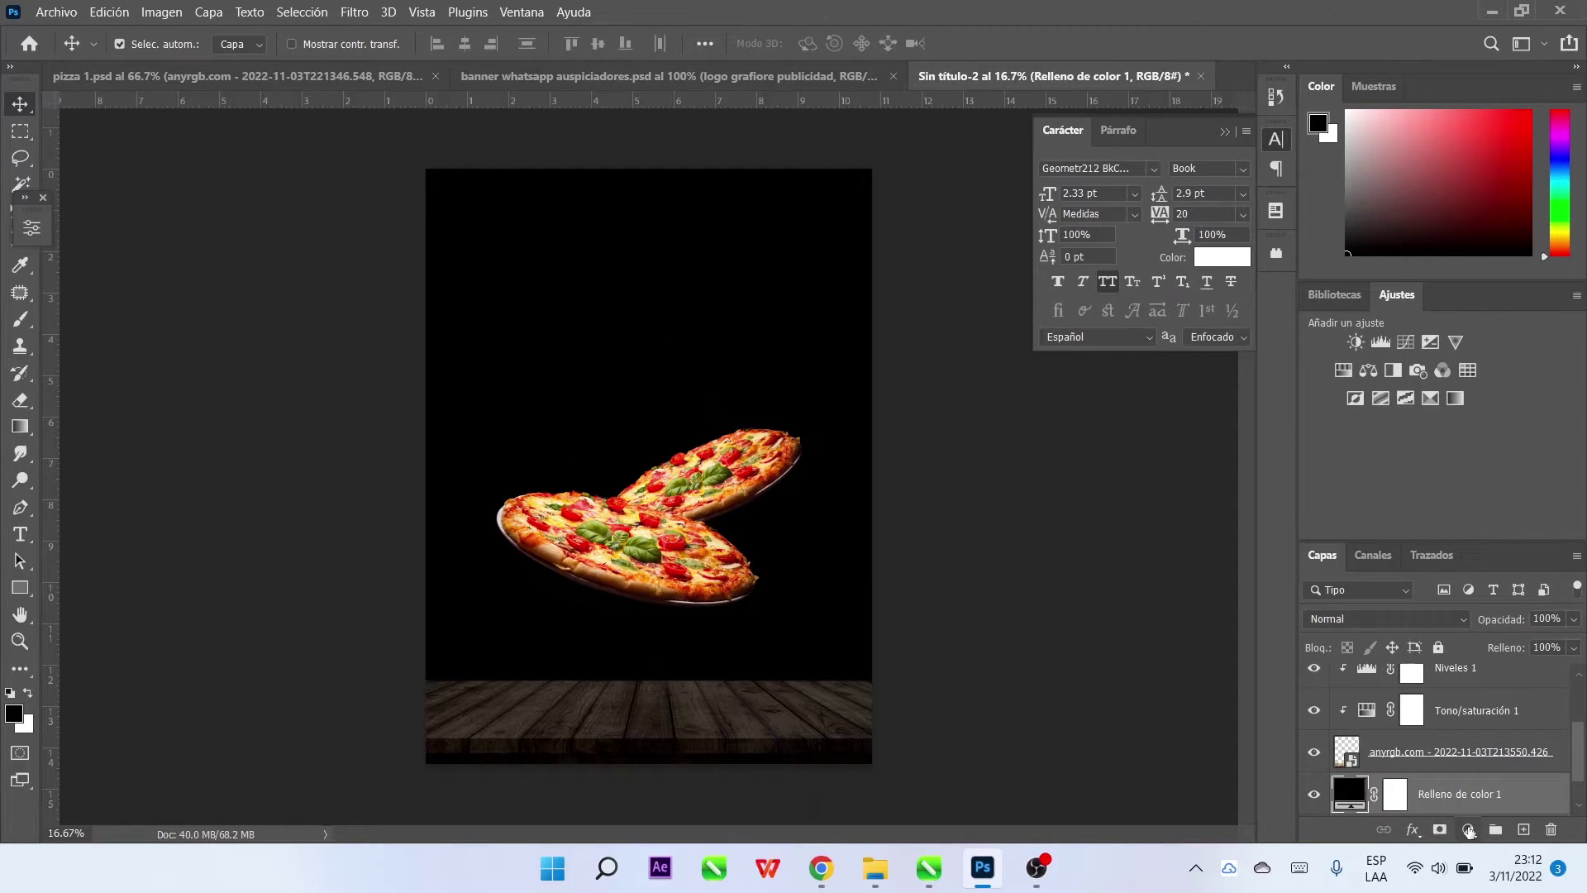
# Add a bright red Solid Color fill layer with an inverted, hidden mask
pyautogui.click(1469, 830)
pyautogui.click(1463, 467)
pyautogui.click(1267, 156)
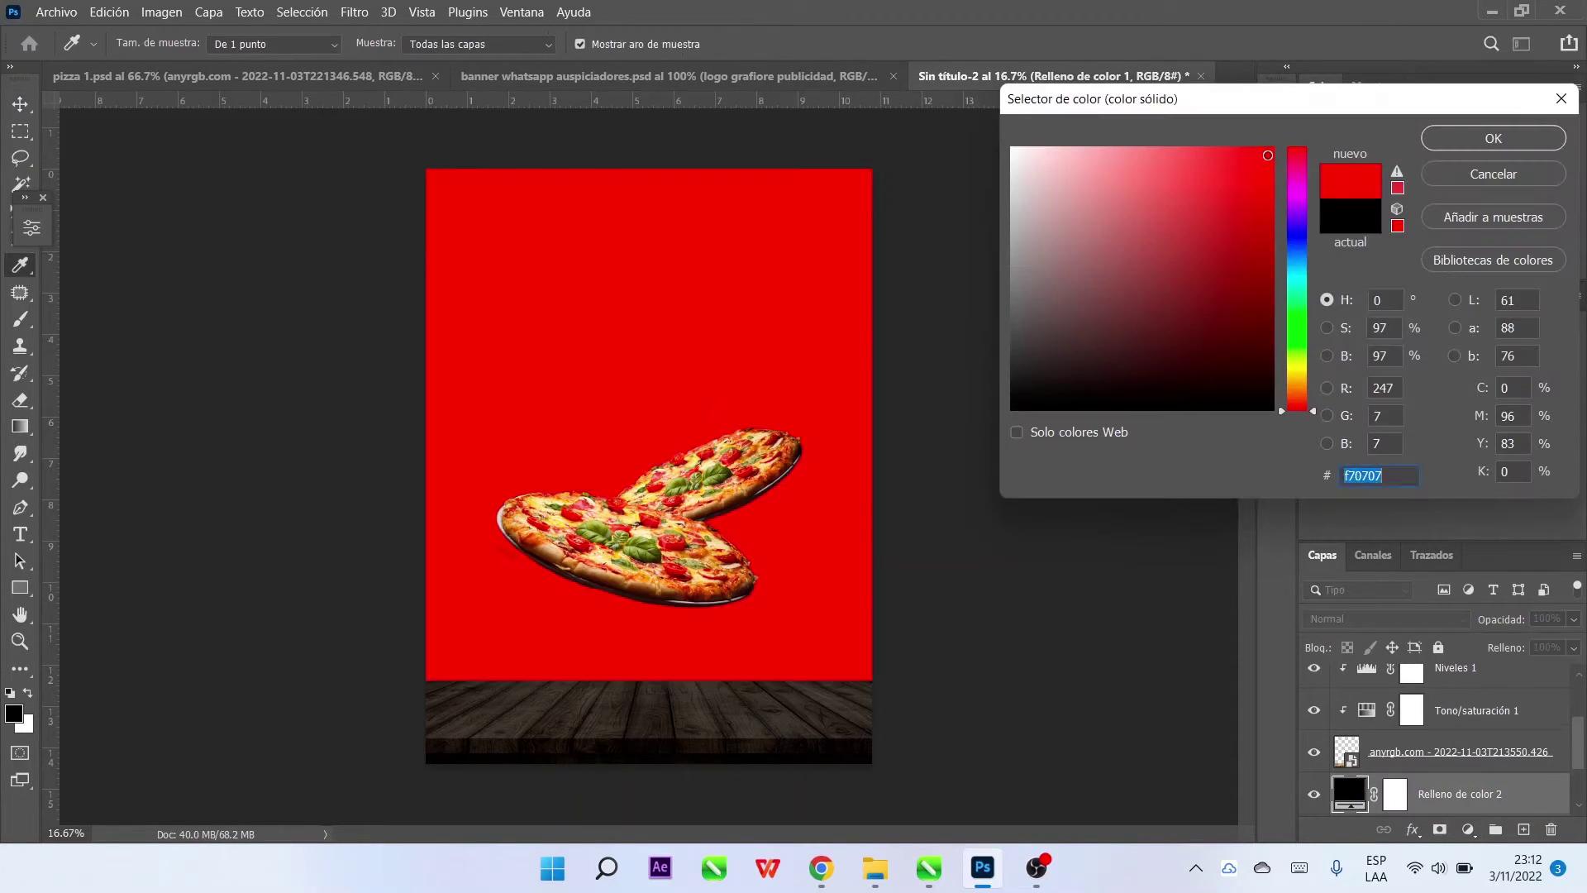
pyautogui.press('Return')
pyautogui.click(1395, 795)
pyautogui.hotkey('ctrl', 'i')
# Set up a white splatter brush for painting on the mask
pyautogui.press('b')
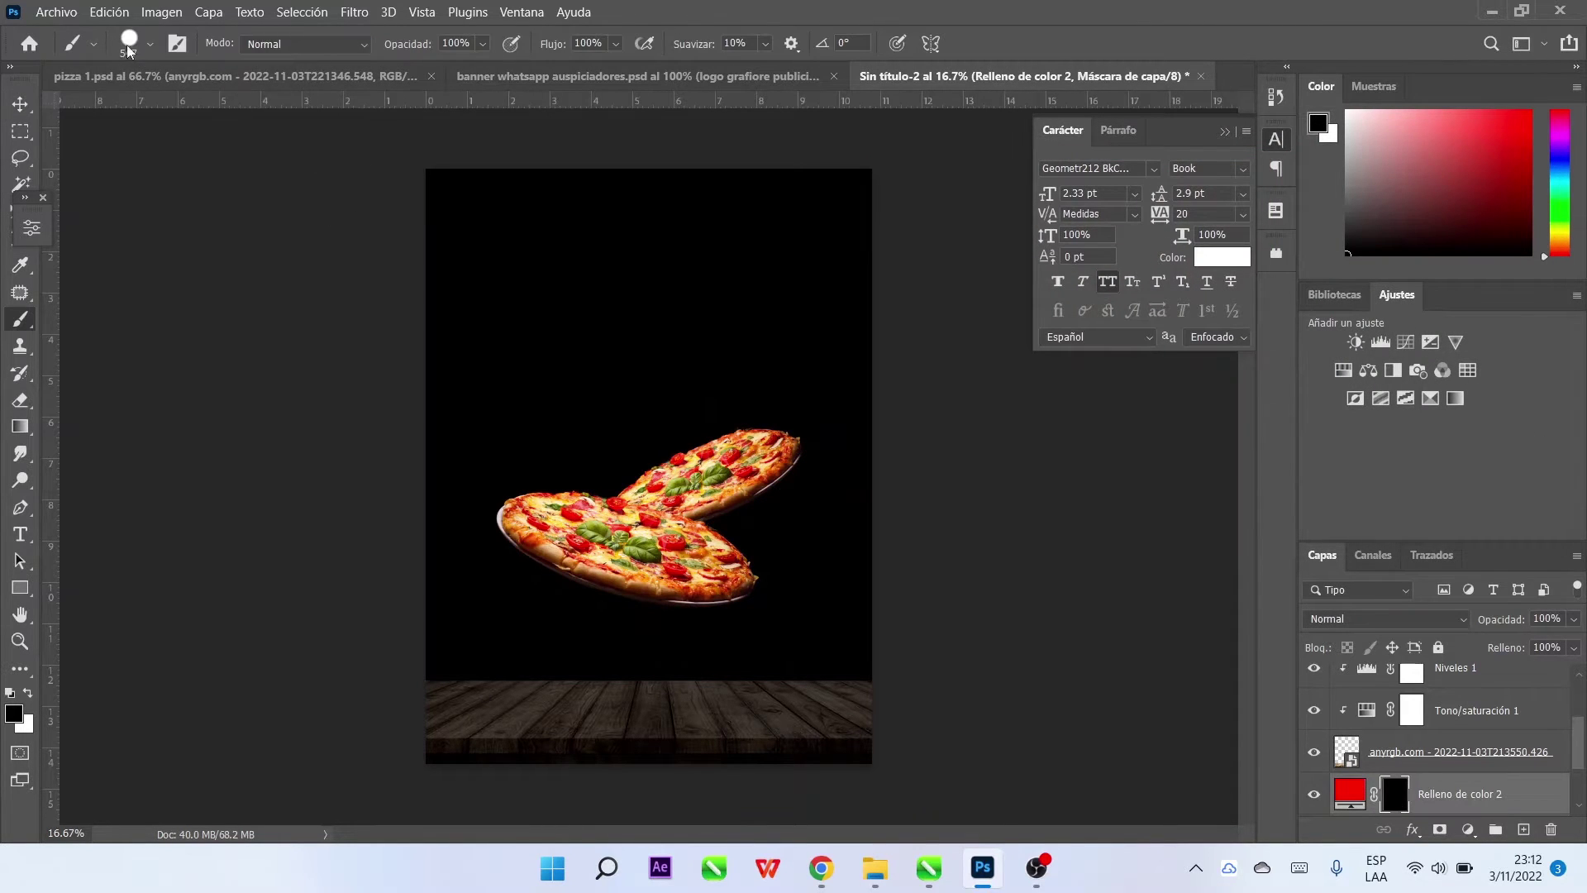
pyautogui.click(129, 43)
pyautogui.click(153, 494)
pyautogui.click(533, 442)
pyautogui.press('x')
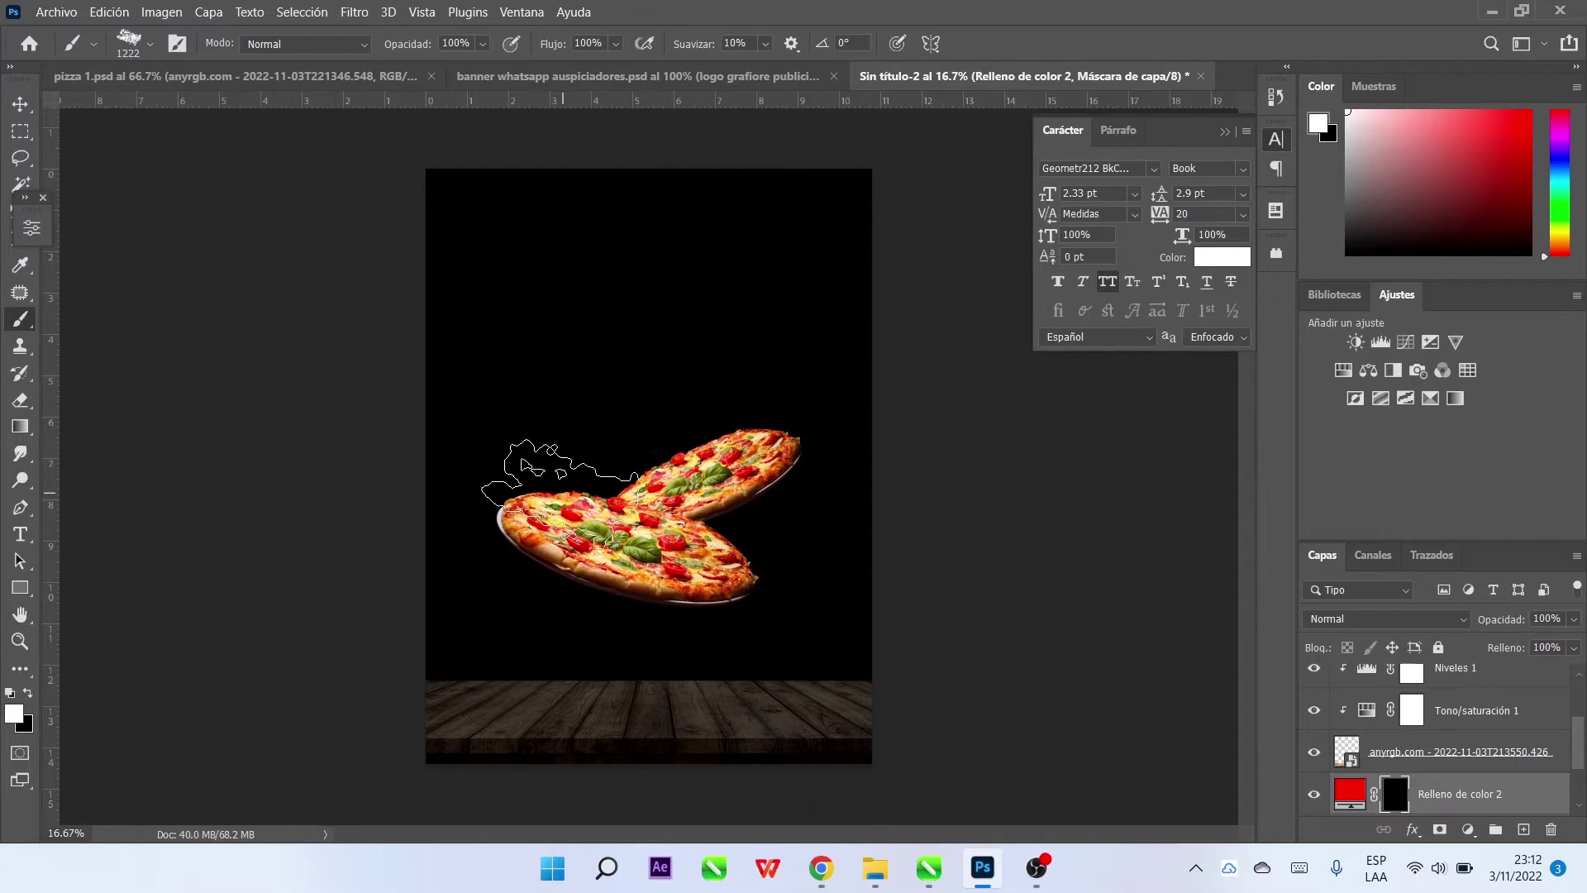
pyautogui.click(149, 43)
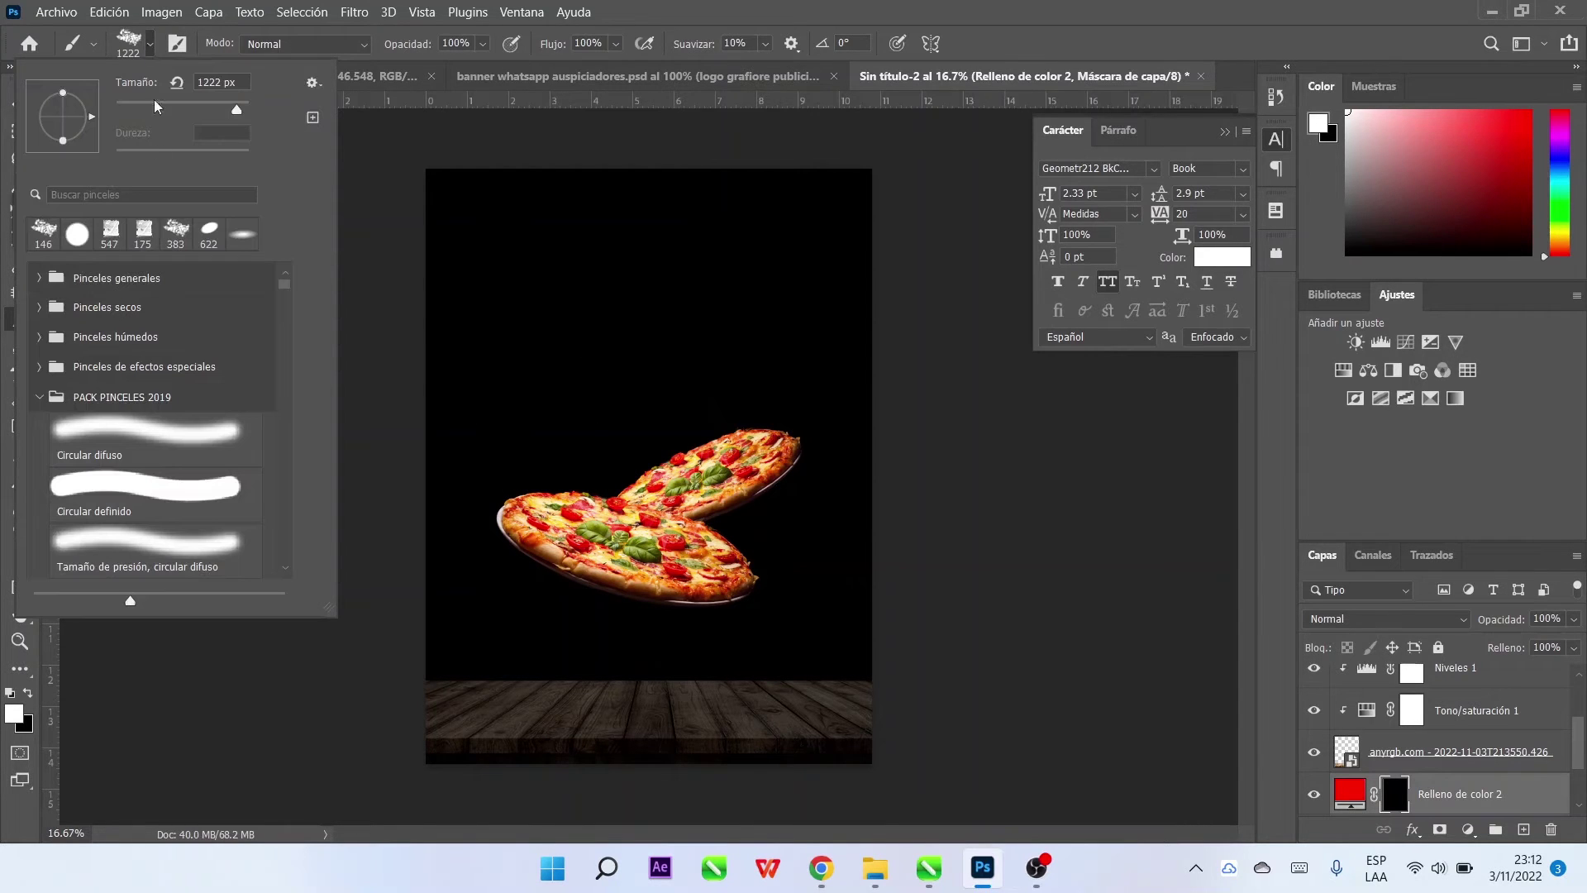
# Stamp red splatters around, above and below the pizzas on the mask
pyautogui.doubleClick(186, 238)
pyautogui.click(460, 443)
pyautogui.hotkey('ctrl', 'z')
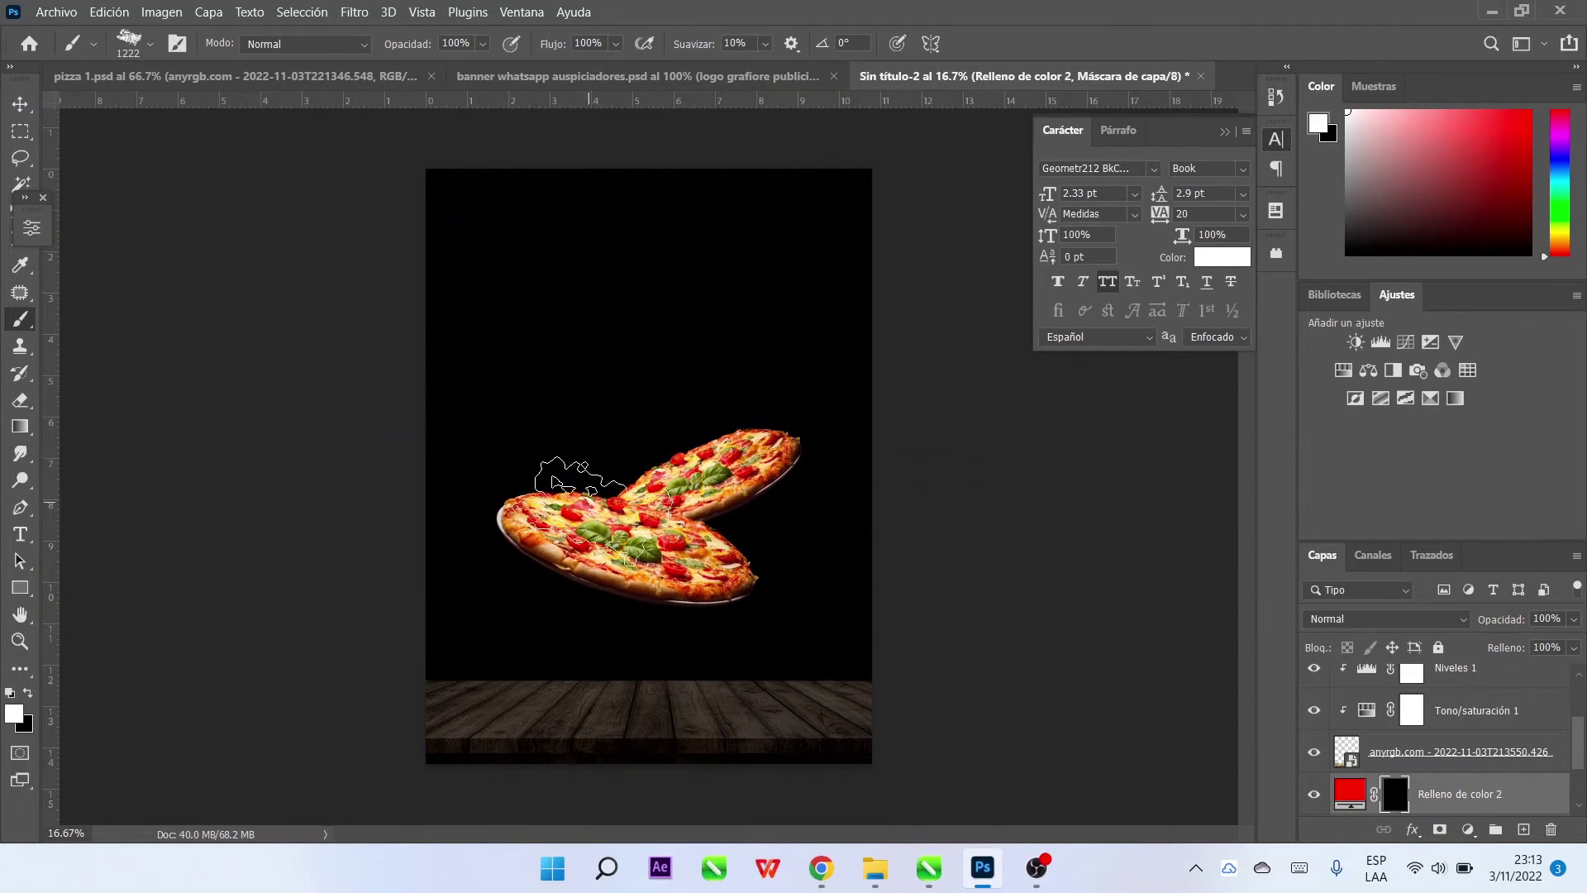
pyautogui.click(571, 488)
pyautogui.hotkey('ctrl', 'z')
pyautogui.click(512, 537)
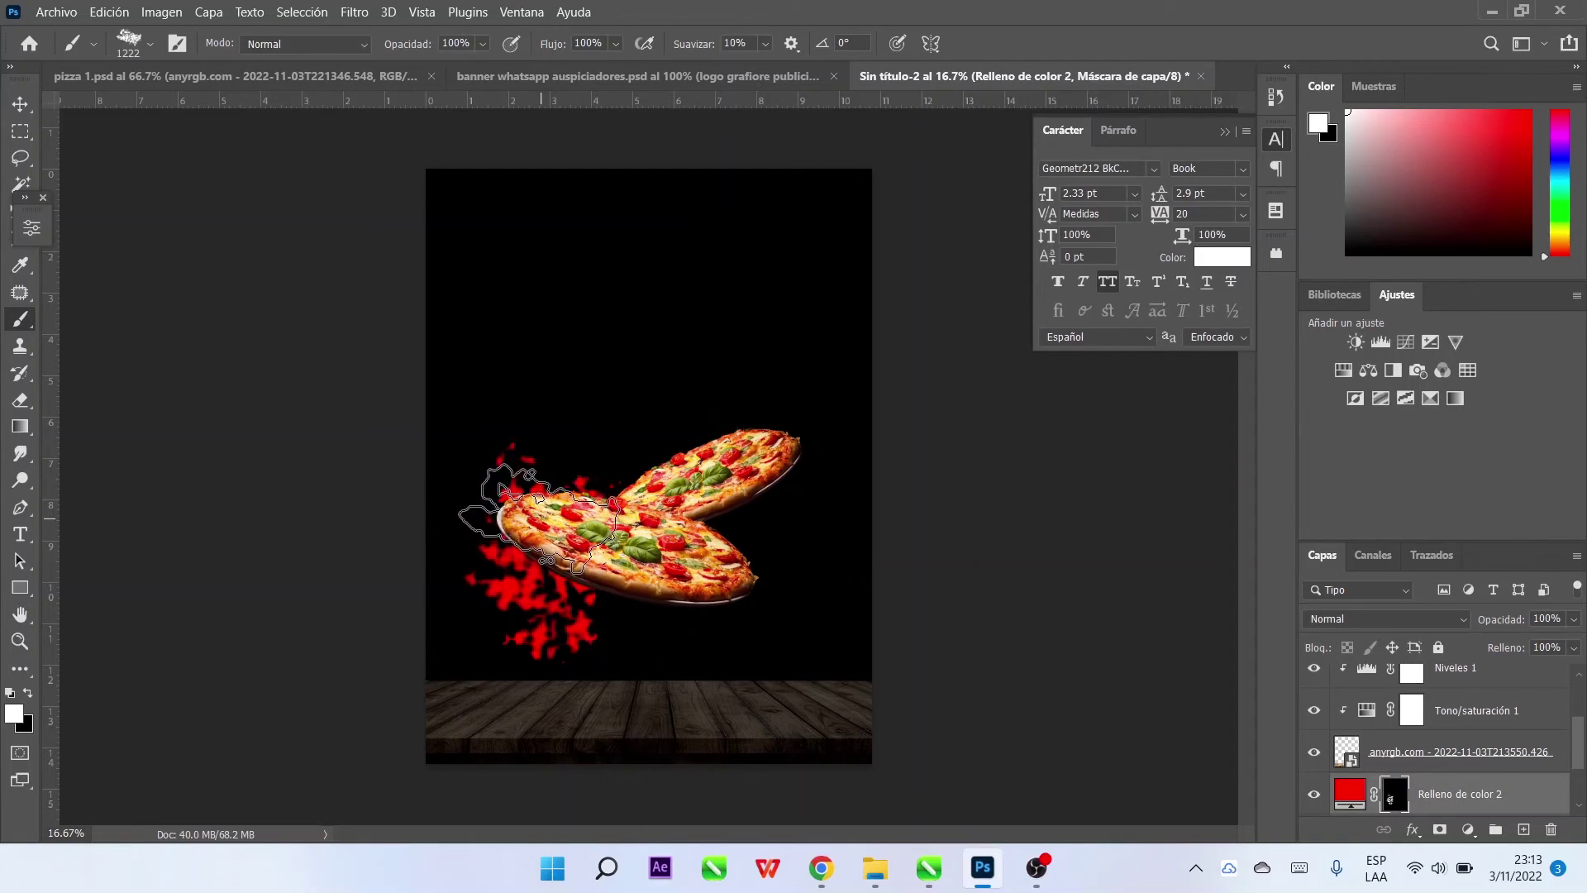
pyautogui.click(592, 354)
pyautogui.click(648, 419)
pyautogui.click(772, 382)
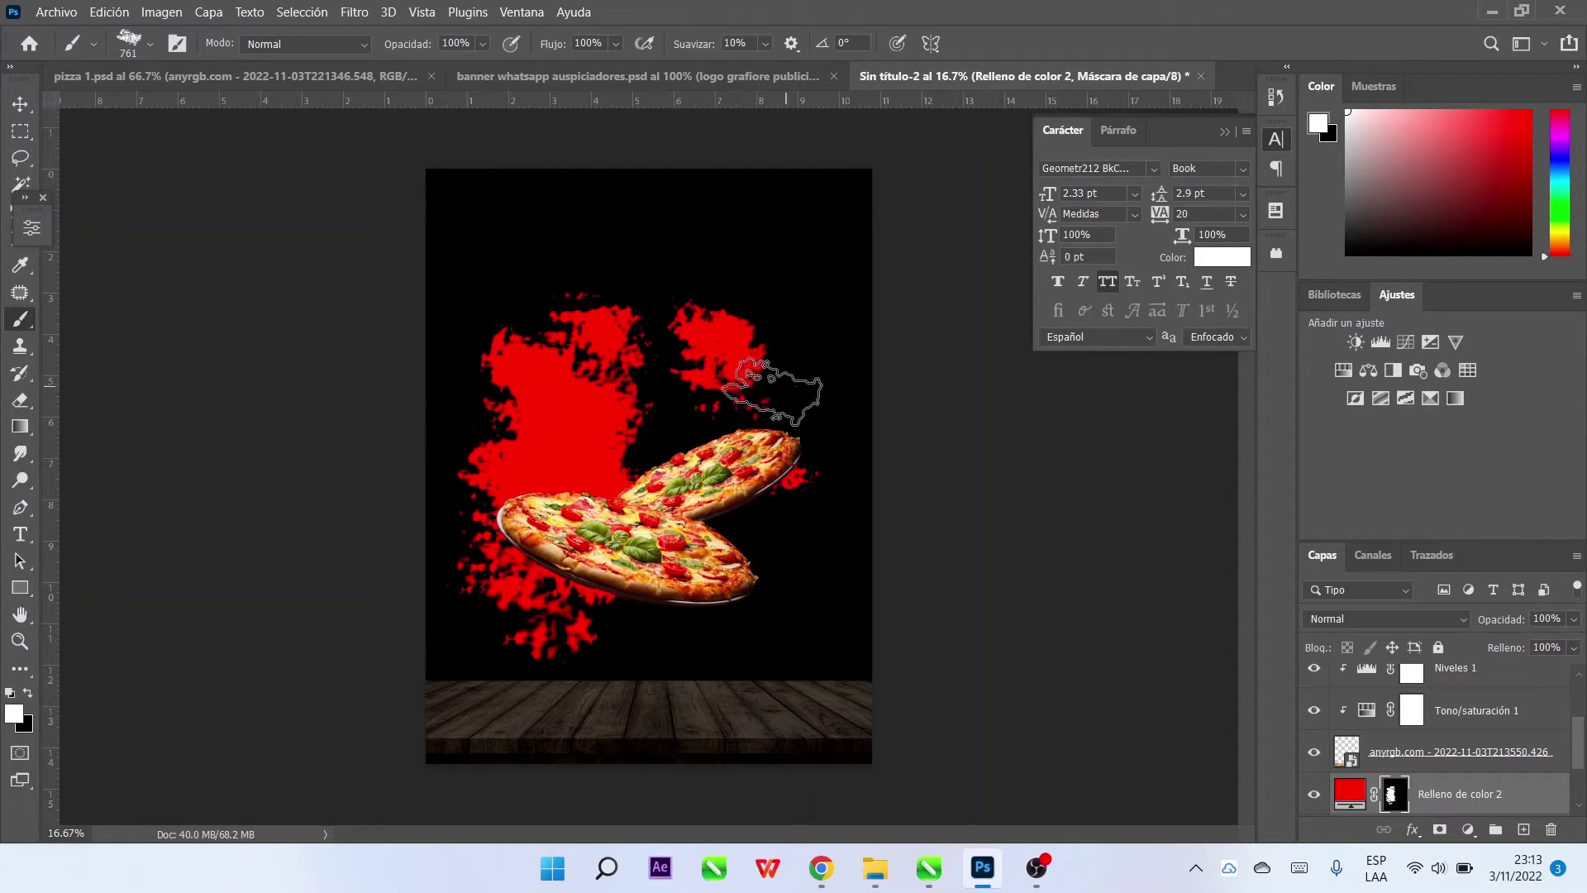
pyautogui.click(787, 524)
pyautogui.click(818, 347)
pyautogui.click(735, 264)
pyautogui.click(467, 348)
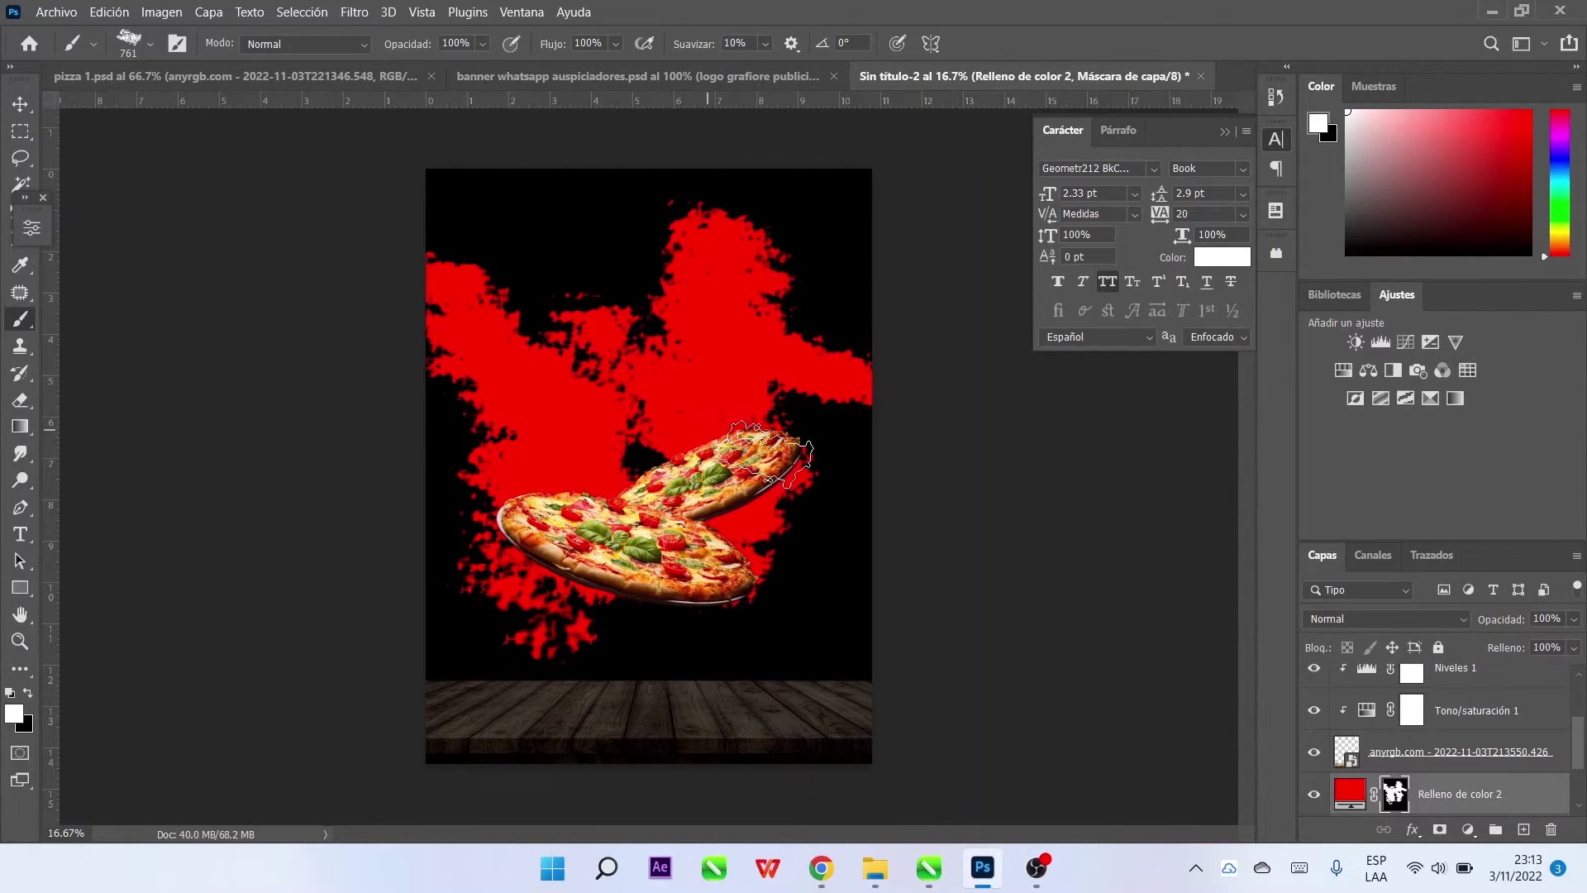
pyautogui.click(827, 529)
pyautogui.click(525, 494)
pyautogui.hotkey('ctrl', 'z')
pyautogui.click(548, 240)
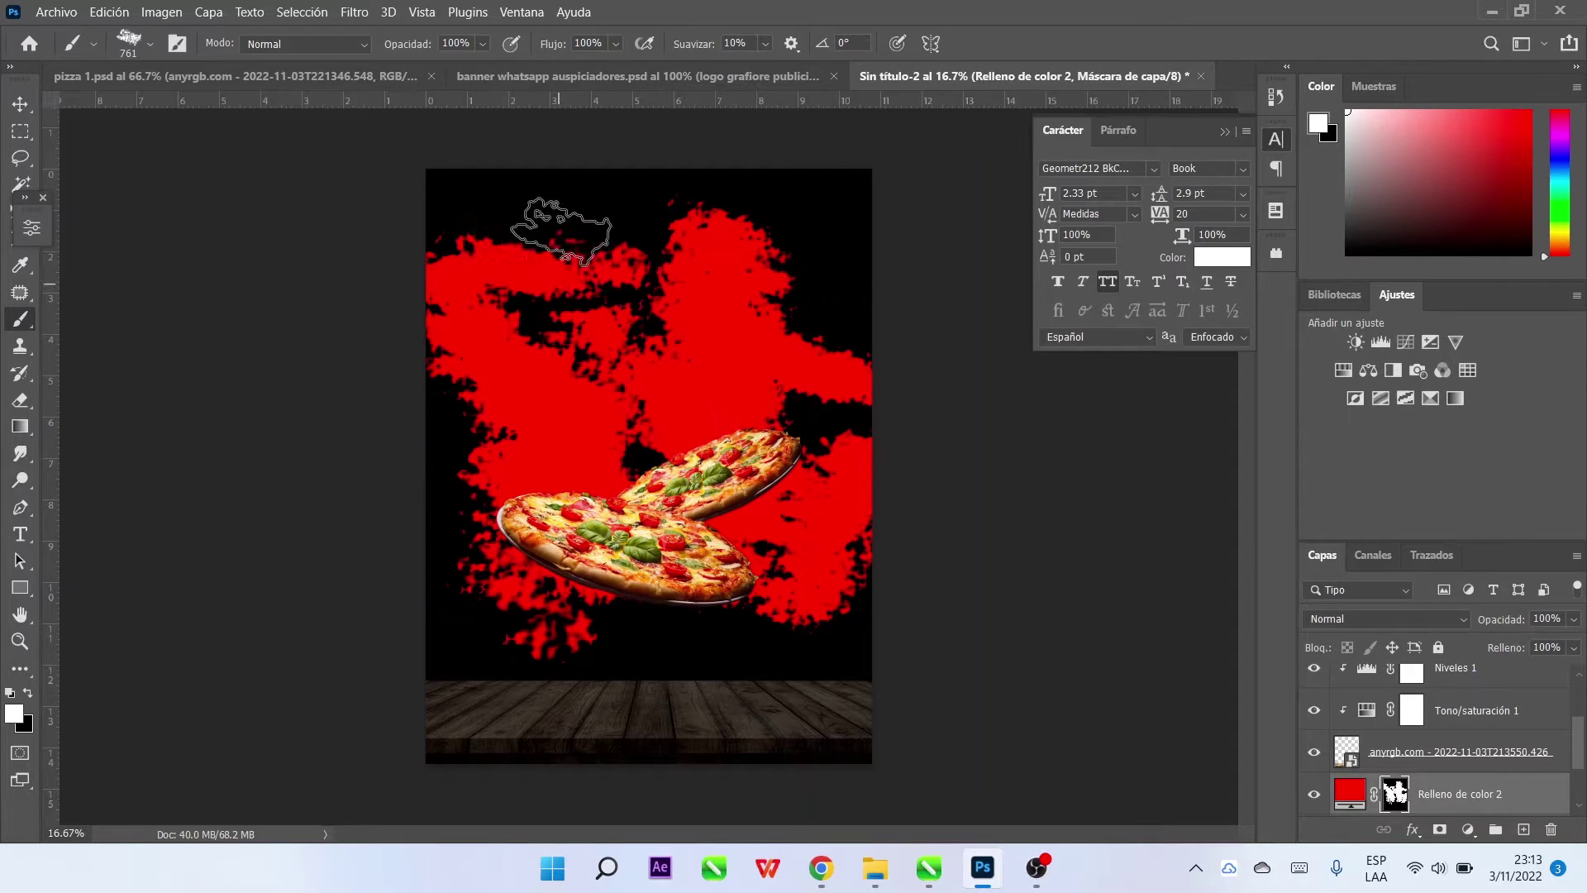
pyautogui.click(451, 485)
pyautogui.click(661, 607)
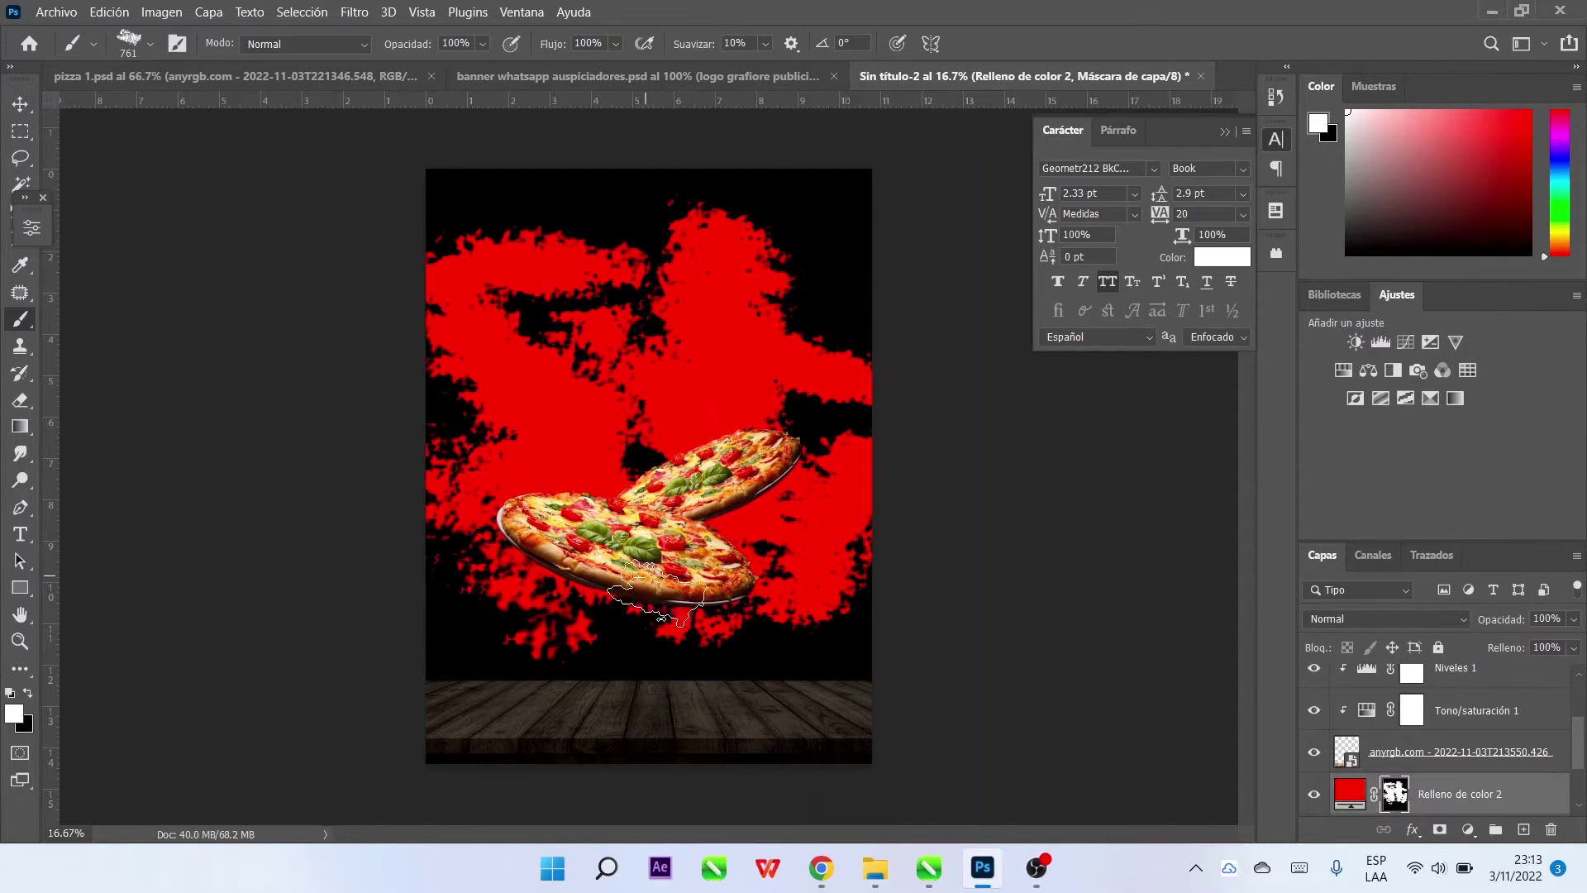
pyautogui.click(18, 104)
pyautogui.click(370, 10)
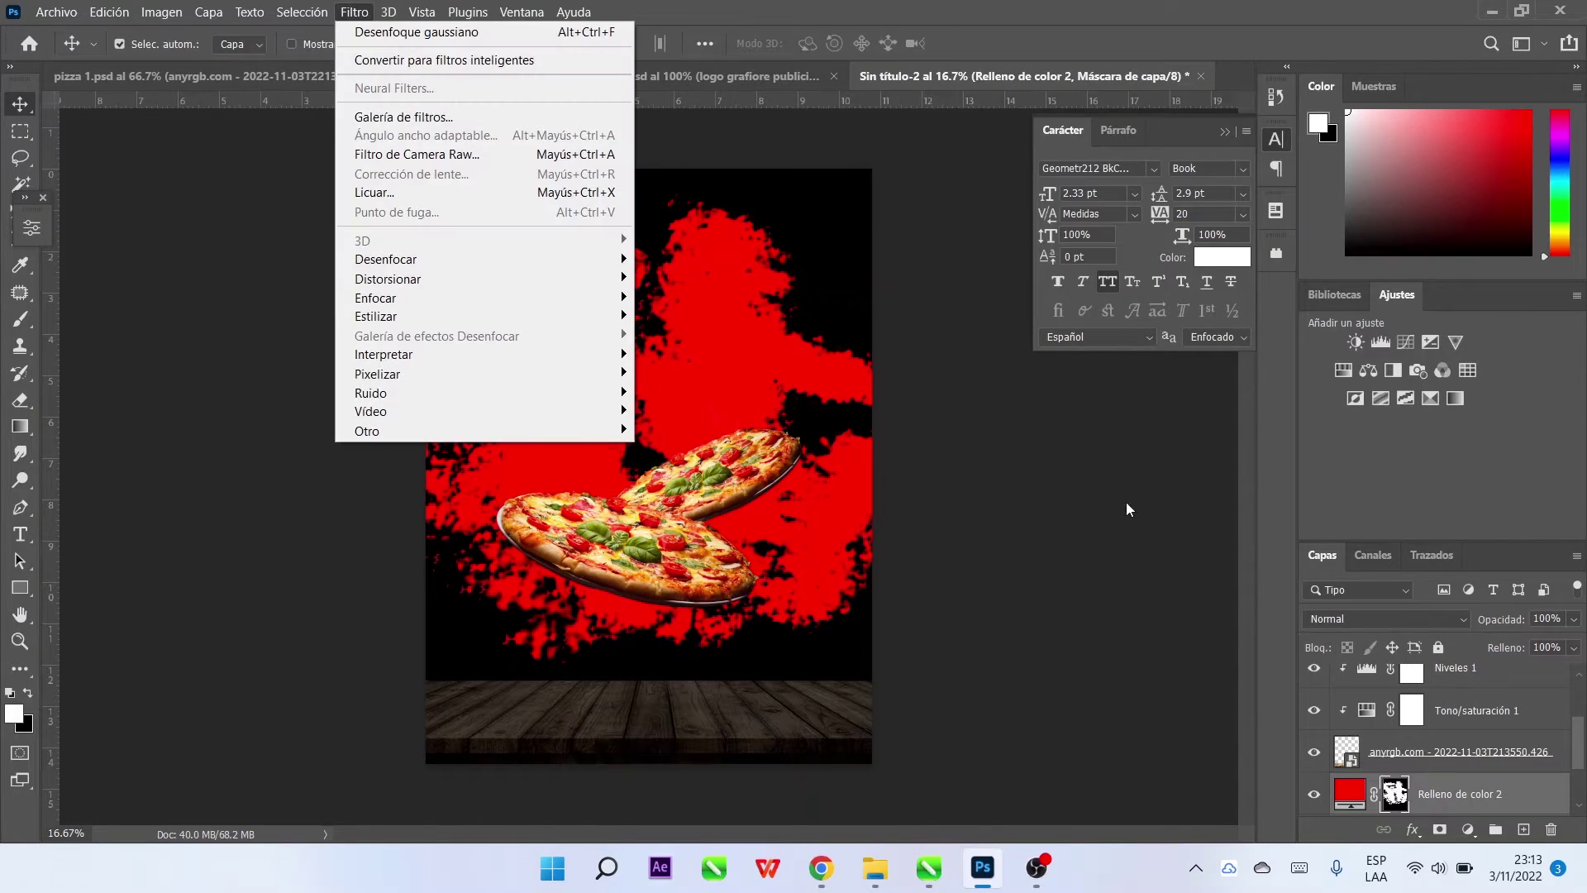
# Apply a heavy Gaussian Blur of about 167 px to the red splatters
pyautogui.moveTo(405, 259)
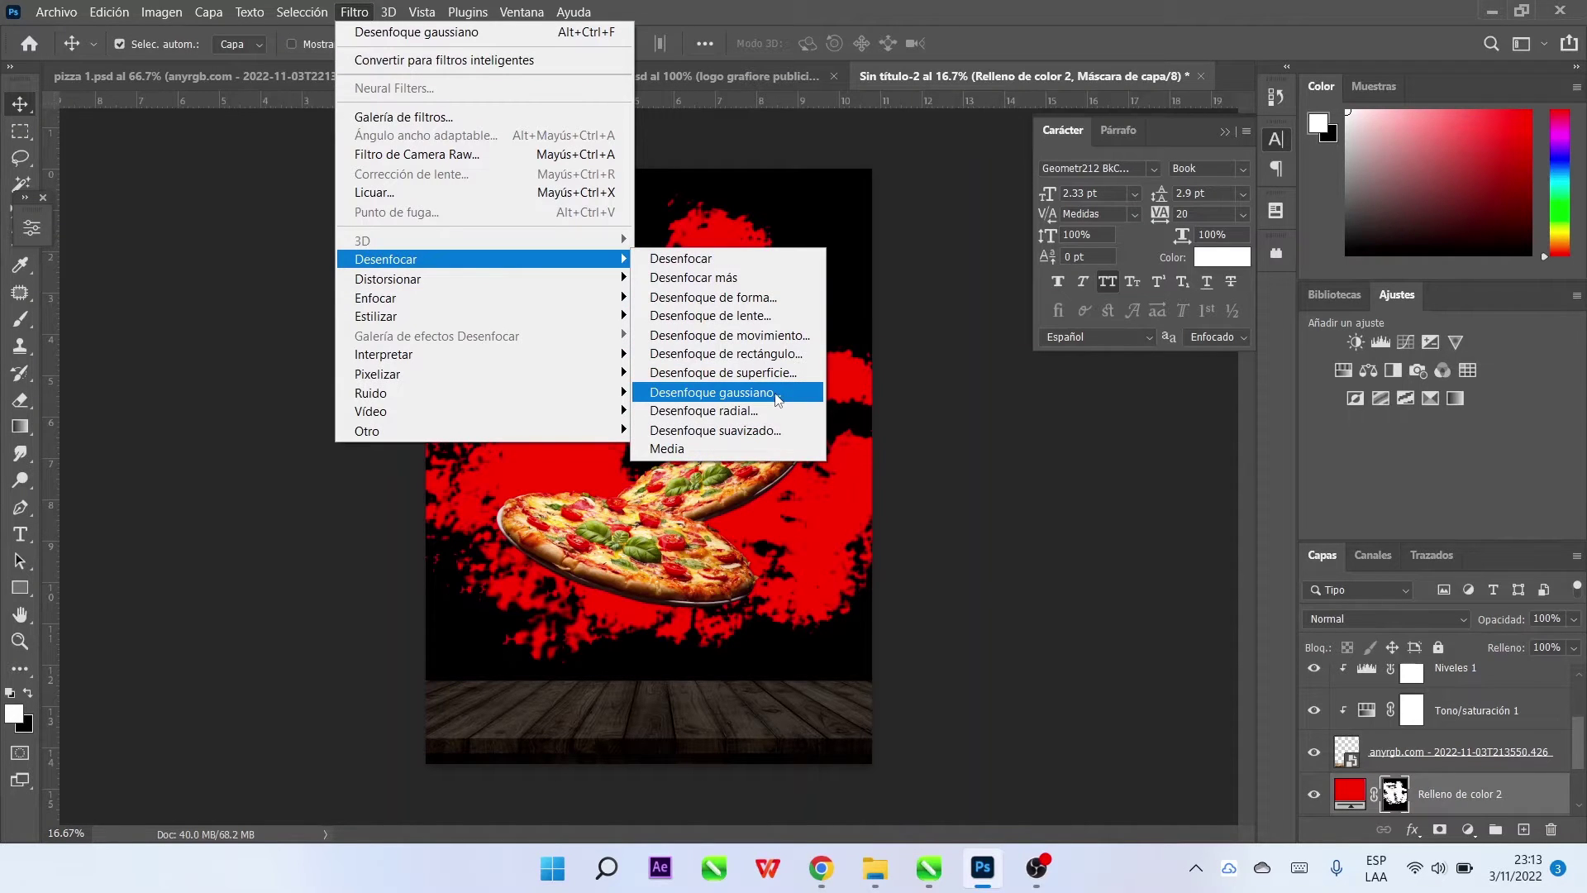
pyautogui.click(711, 392)
pyautogui.moveTo(1055, 522); pyautogui.dragTo(1112, 529)
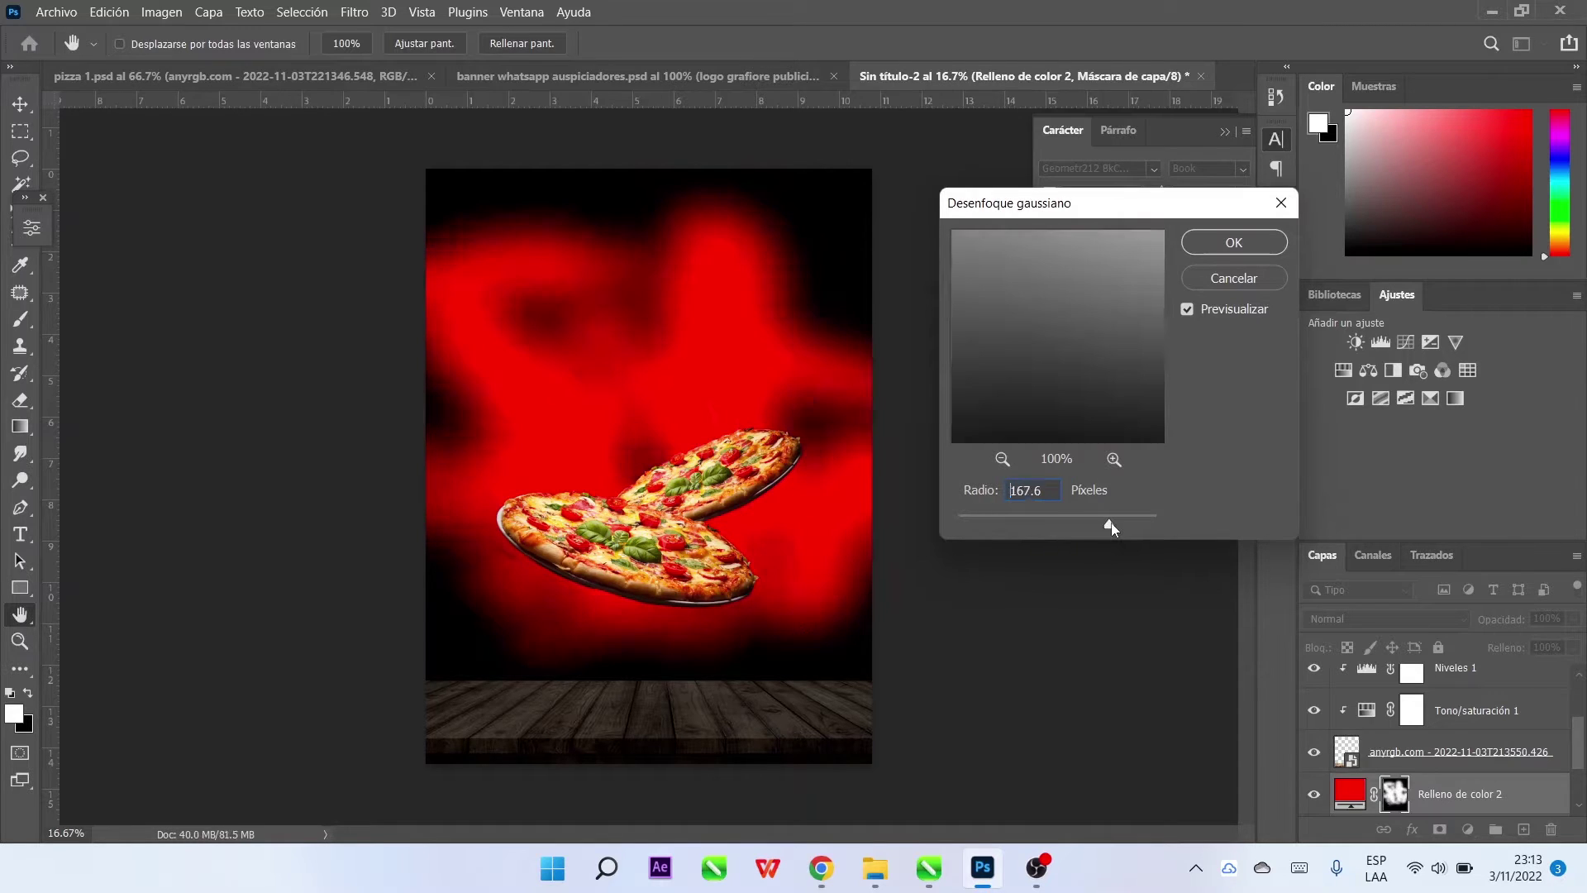
pyautogui.click(1253, 245)
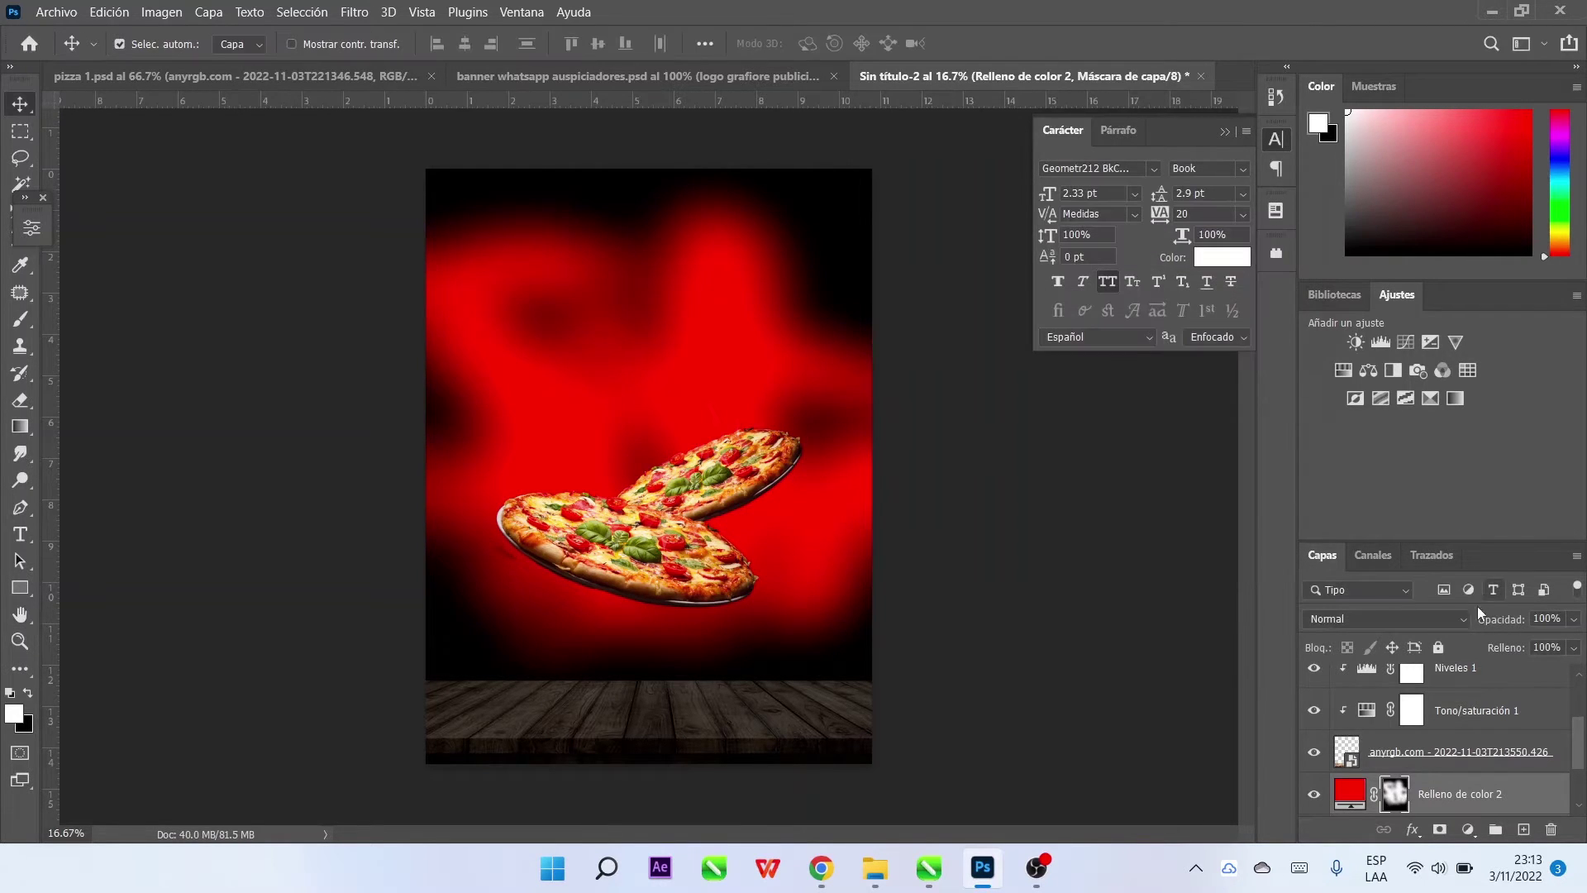
# Set the red fill to Aclarar blending at 30% opacity, then cancel a Motion Blur attempt
pyautogui.click(1397, 618)
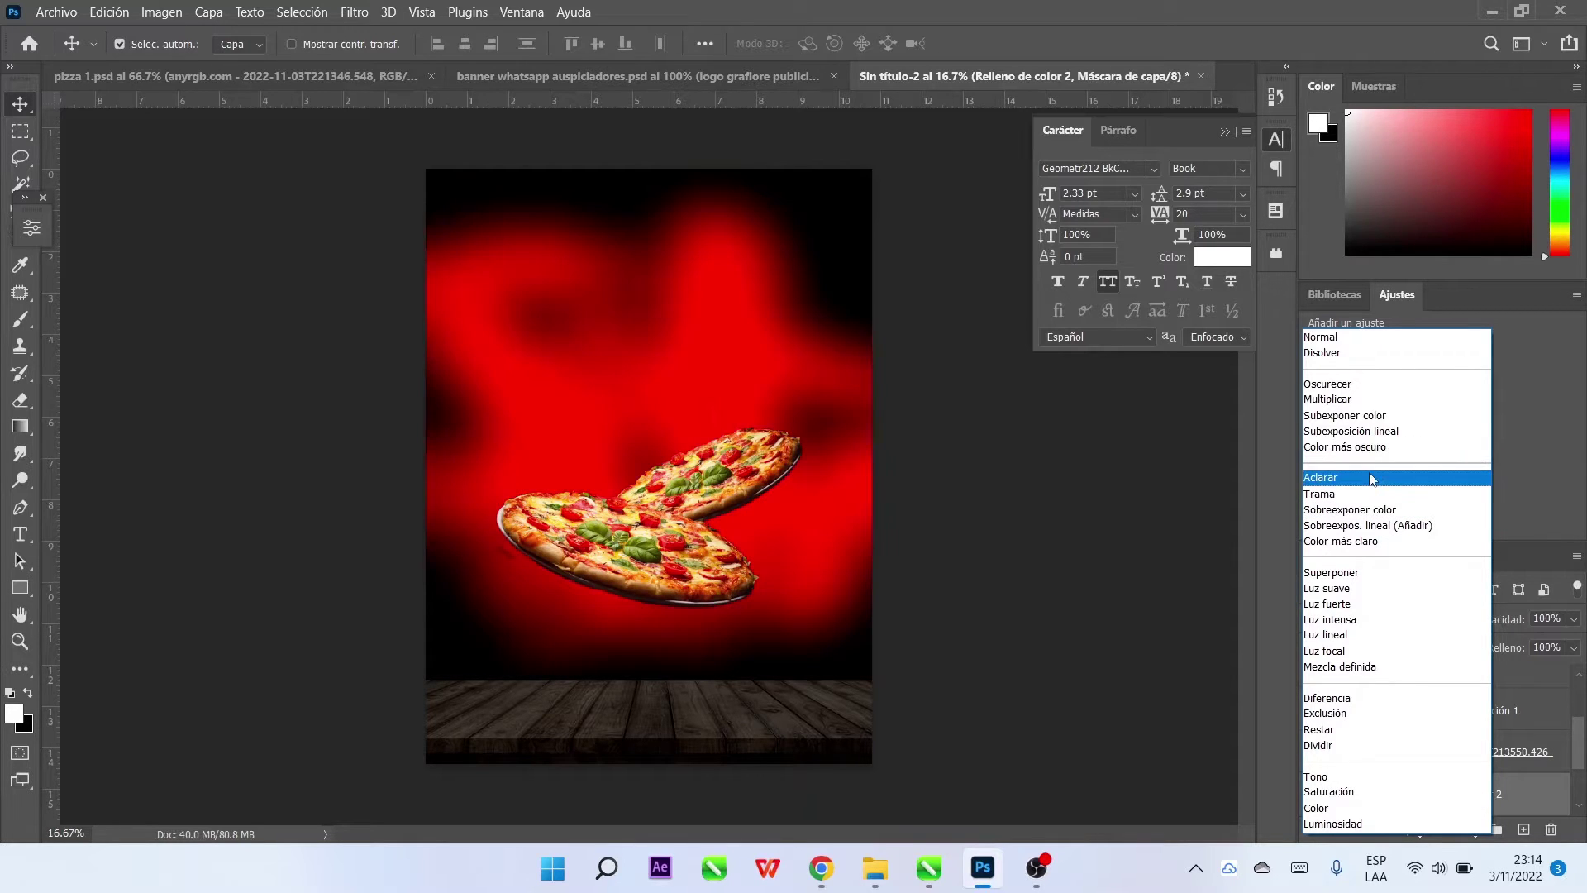
pyautogui.click(1372, 479)
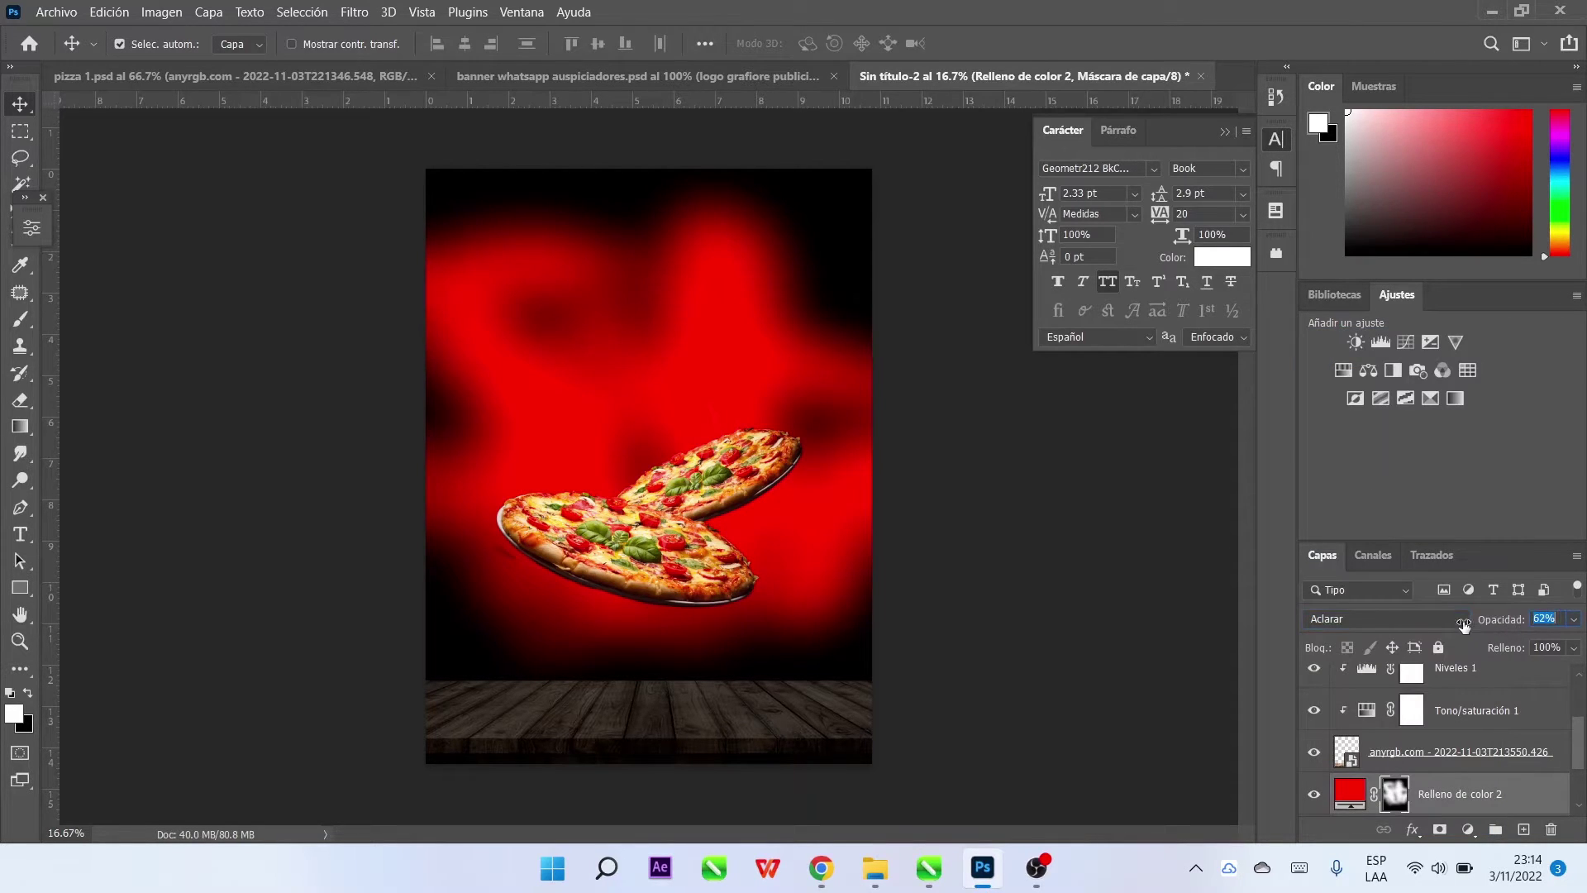
pyautogui.moveTo(1464, 626); pyautogui.dragTo(1424, 624)
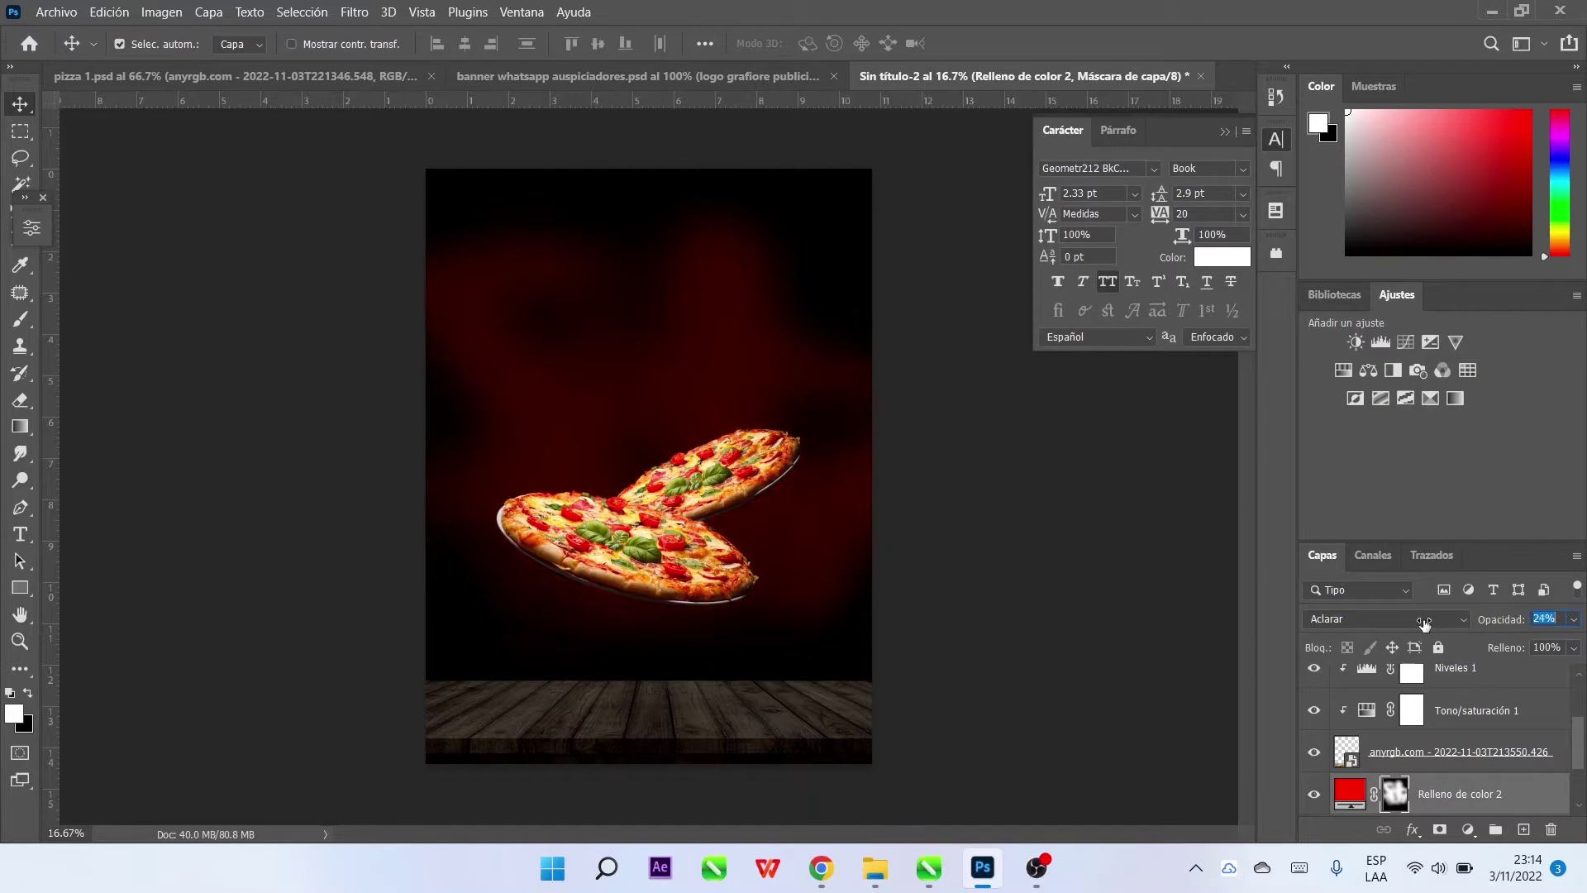
pyautogui.click(357, 12)
pyautogui.moveTo(438, 258)
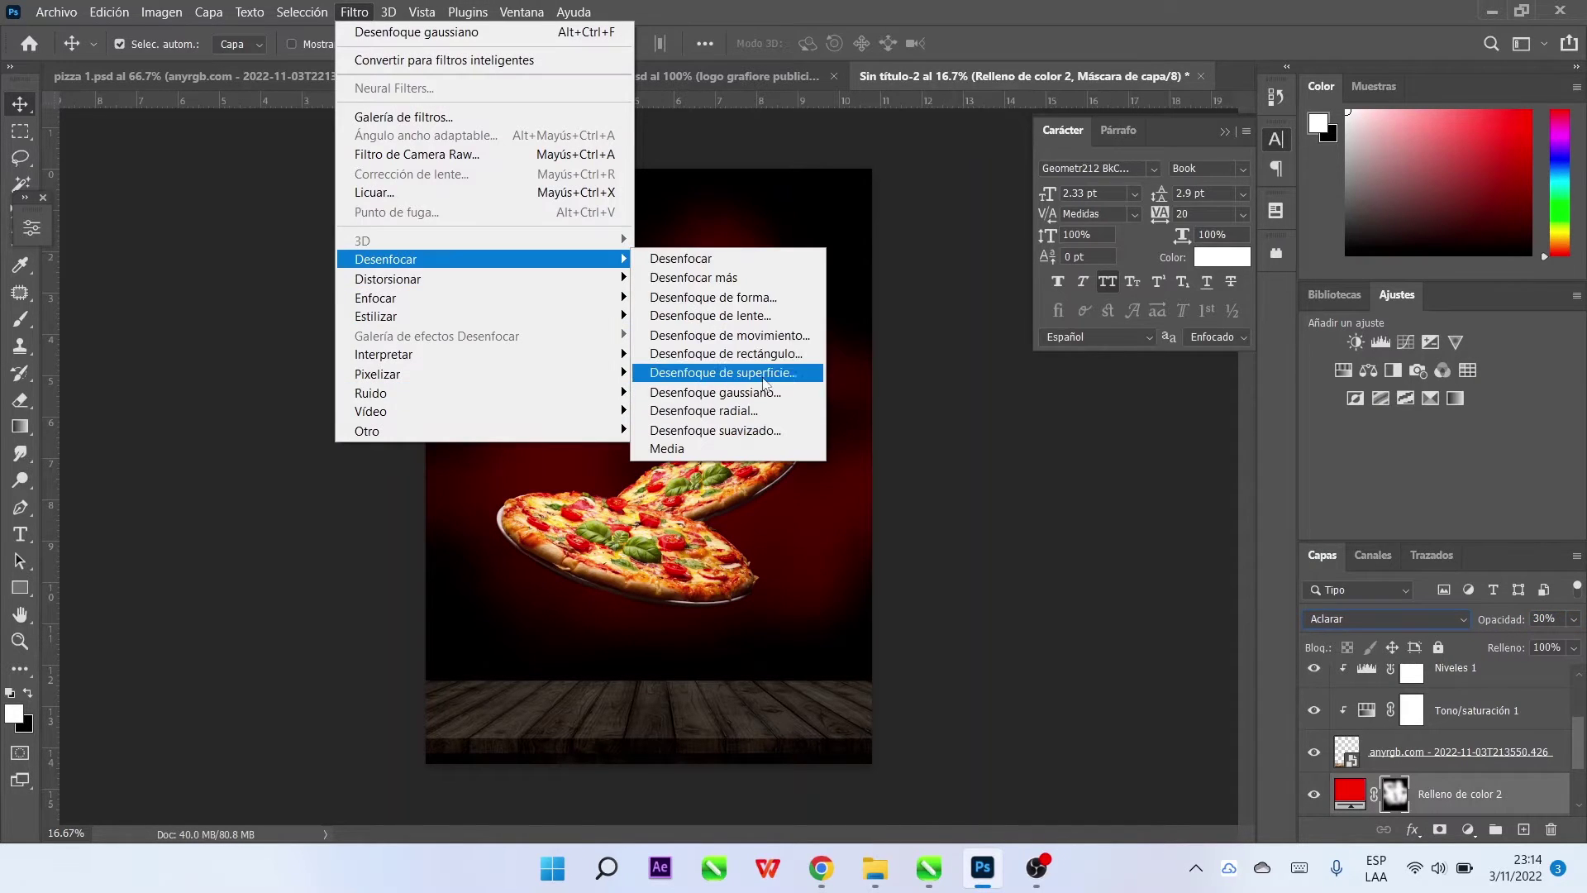
pyautogui.click(726, 333)
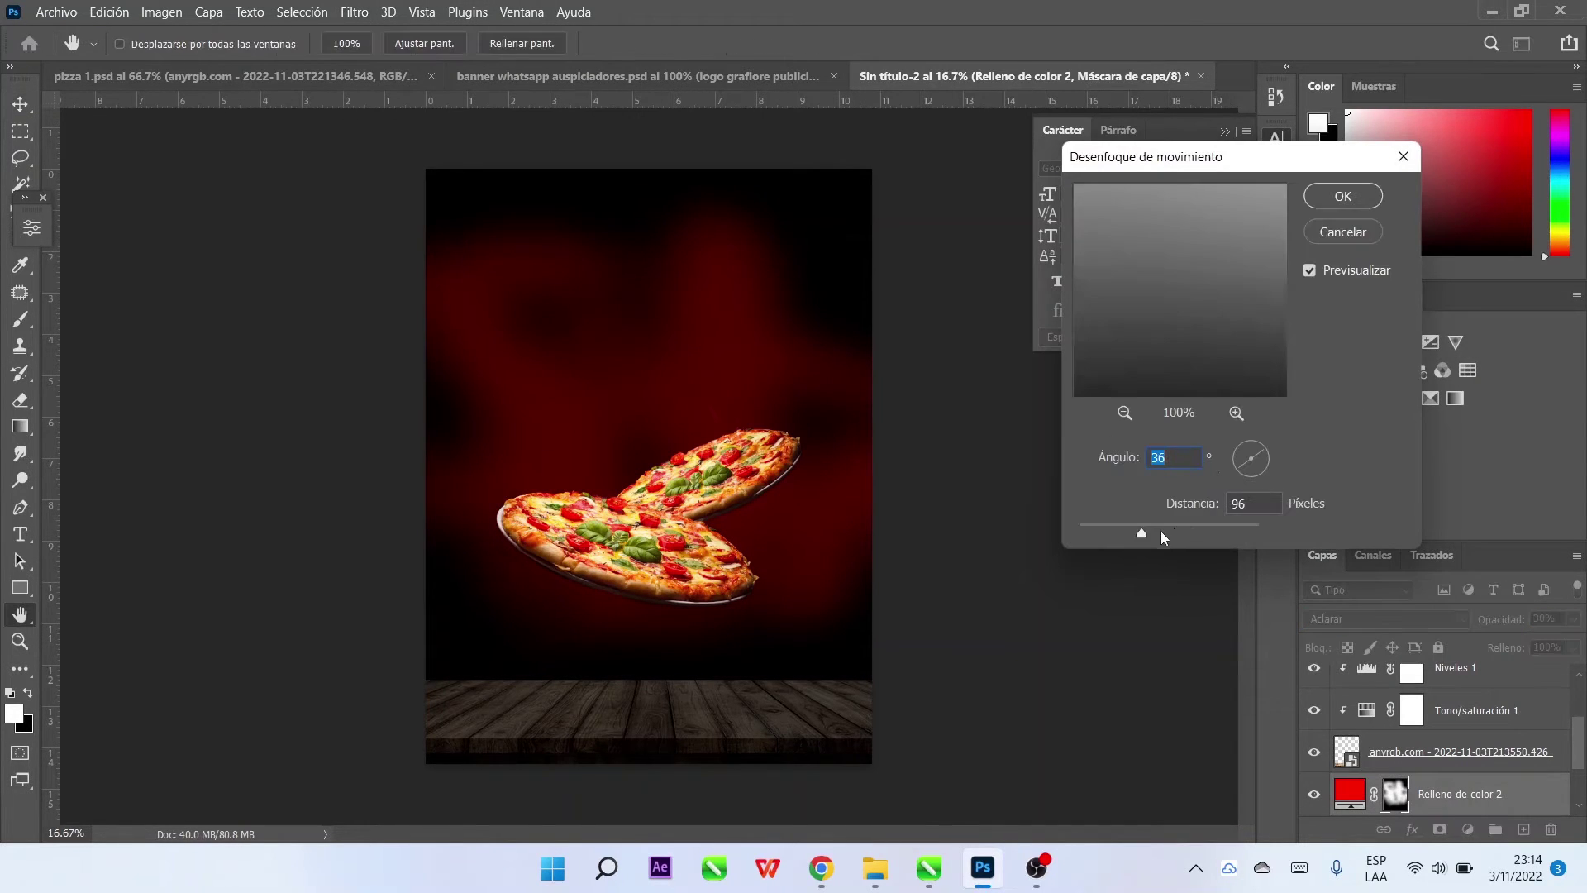
pyautogui.moveTo(1207, 532); pyautogui.dragTo(1208, 533)
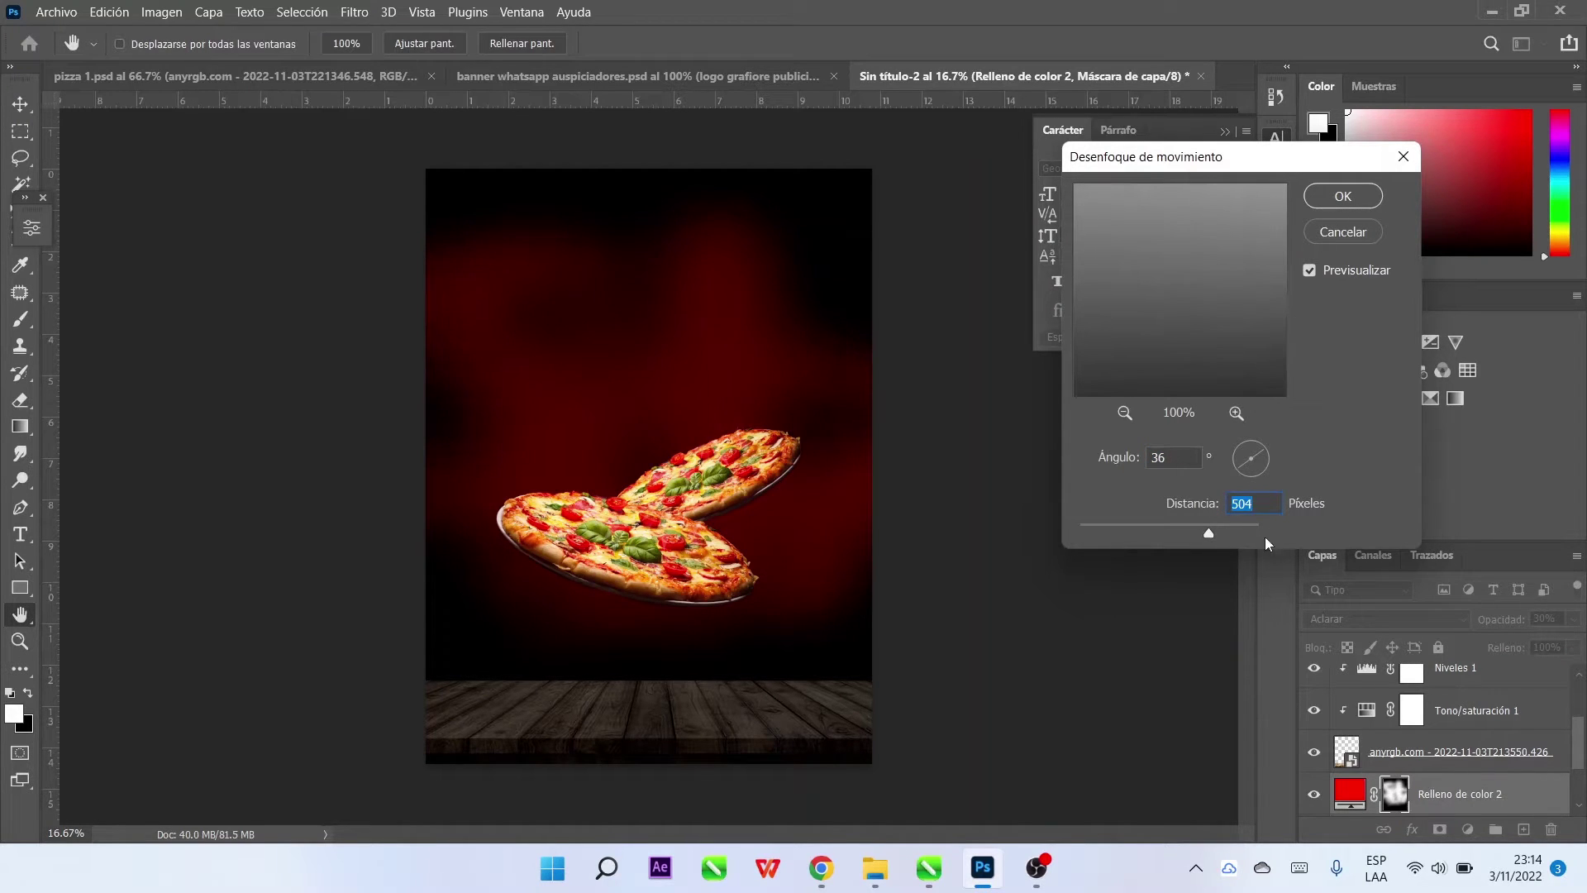
pyautogui.click(1340, 233)
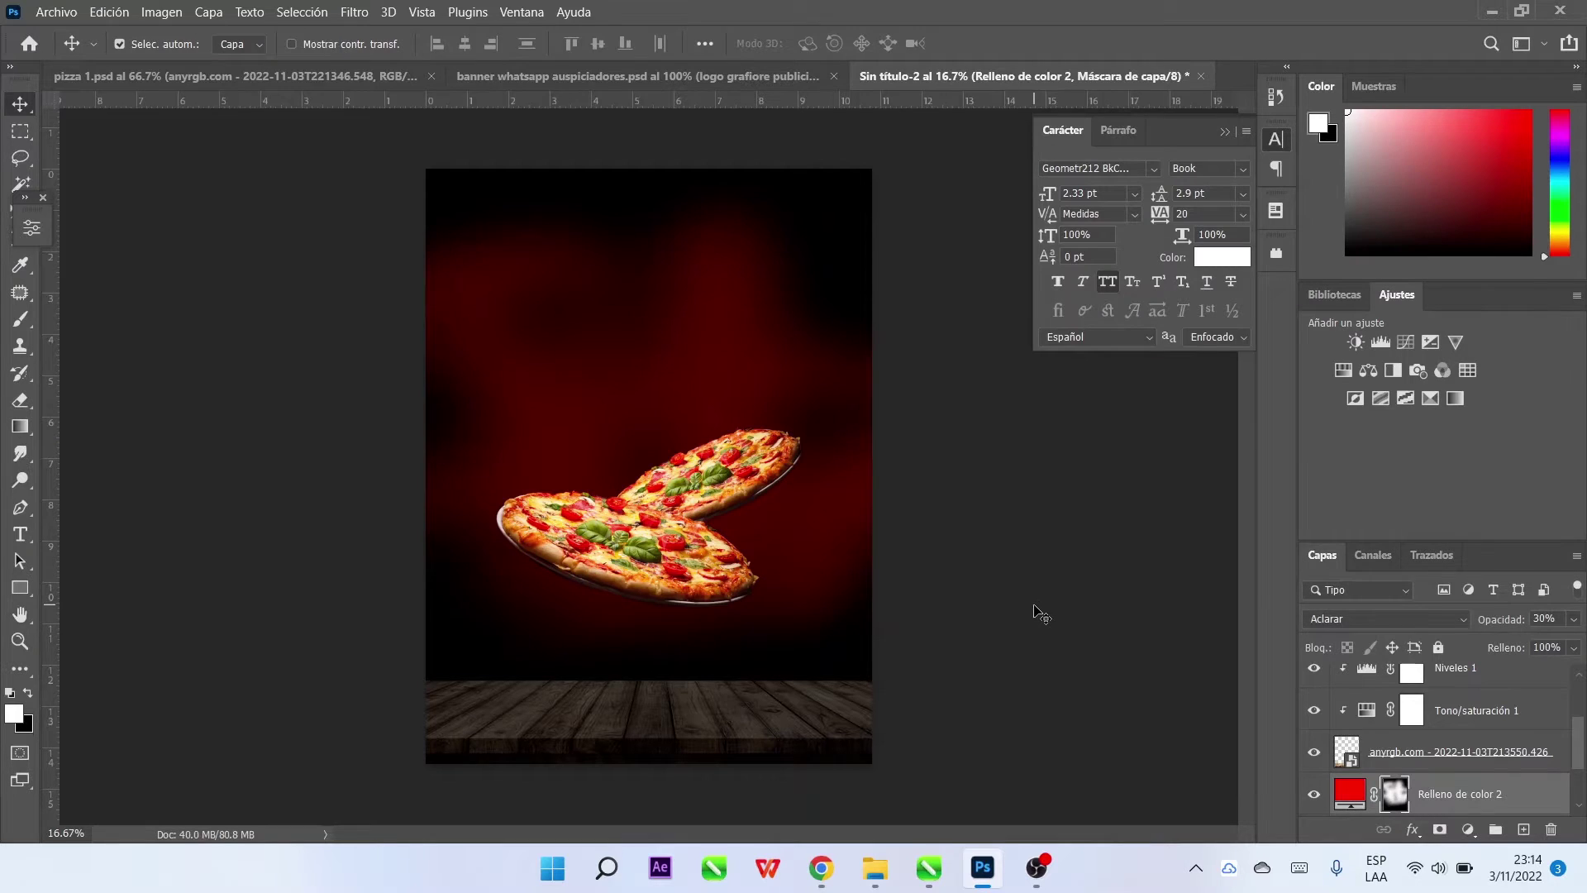
# Enlarge and reposition the red glow, then lower its opacity to 16%
pyautogui.hotkey('ctrl', 't')
pyautogui.moveTo(420, 451); pyautogui.dragTo(383, 447)
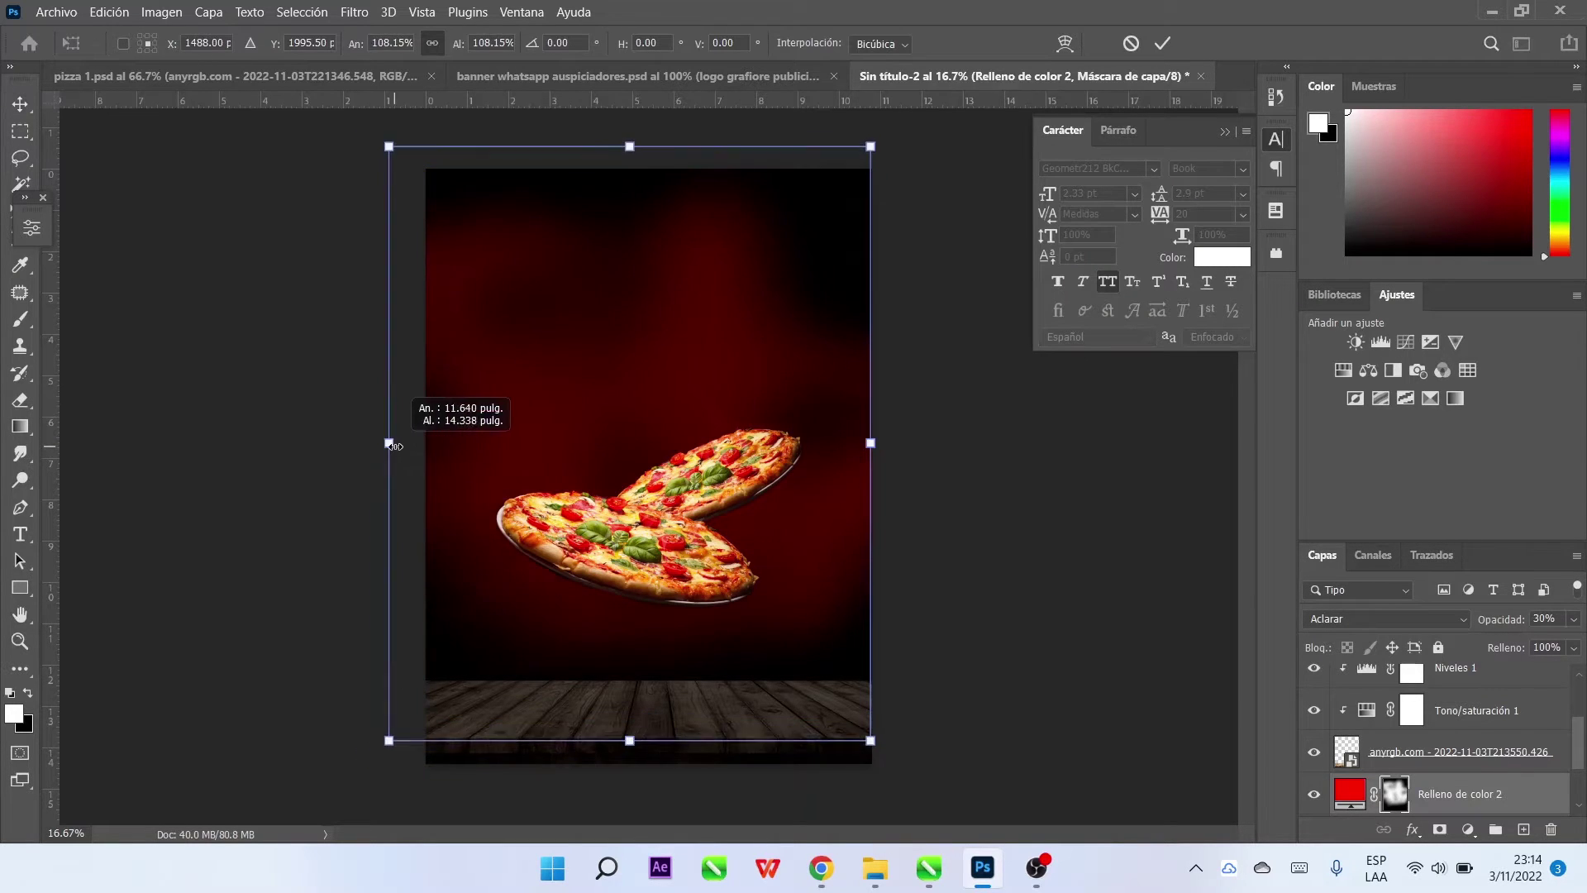
pyautogui.moveTo(702, 357); pyautogui.dragTo(709, 354)
pyautogui.moveTo(888, 421); pyautogui.dragTo(927, 421)
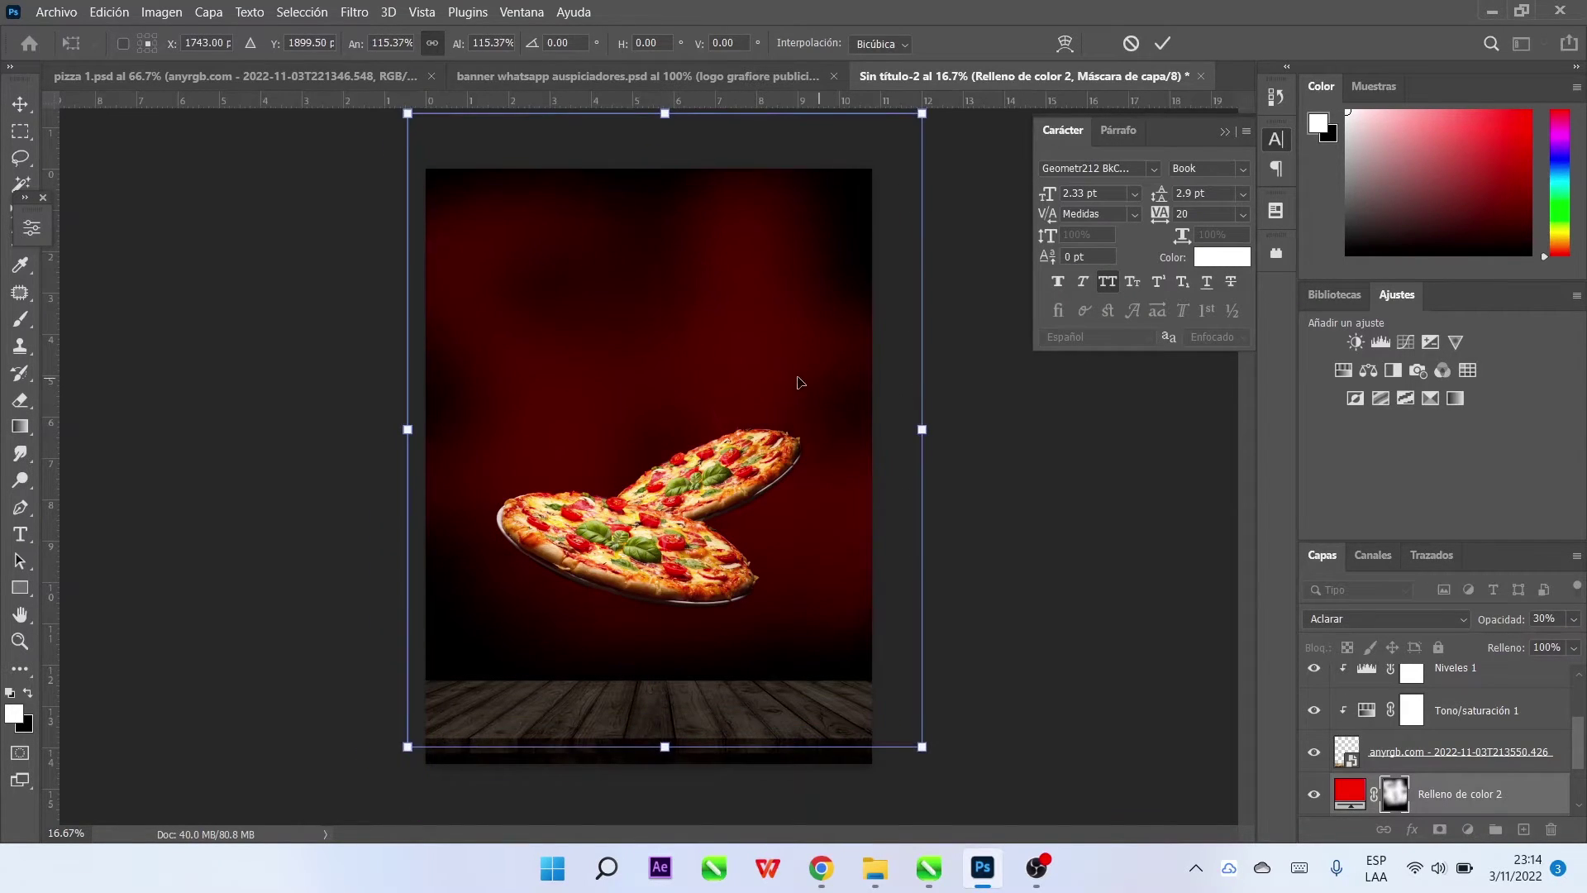
pyautogui.moveTo(801, 379); pyautogui.dragTo(765, 381)
pyautogui.click(1163, 44)
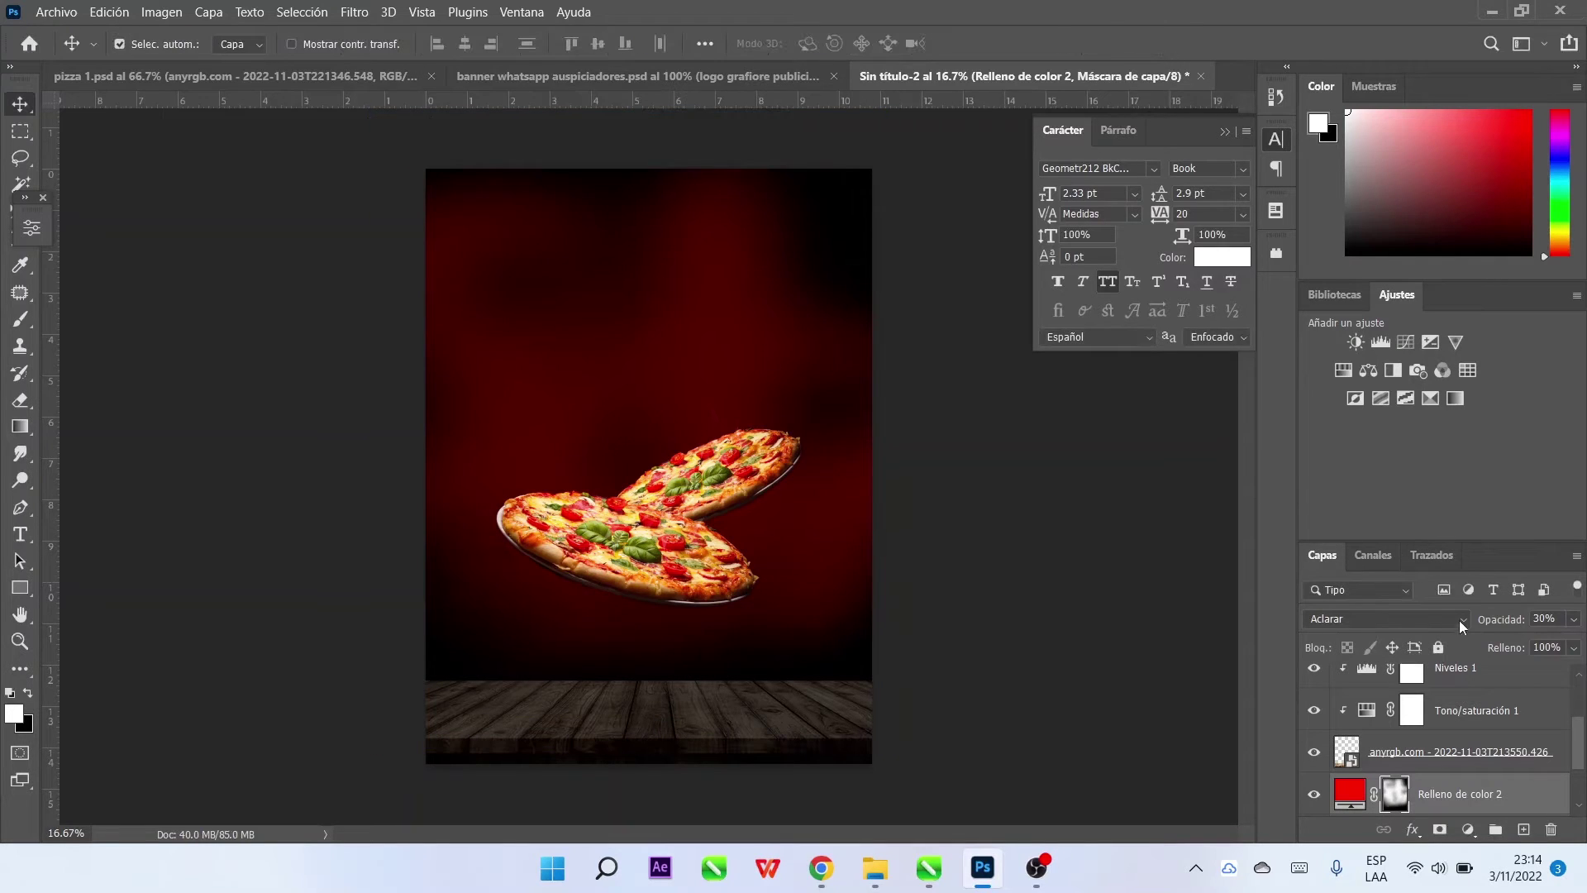
pyautogui.moveTo(1502, 619); pyautogui.dragTo(1500, 625)
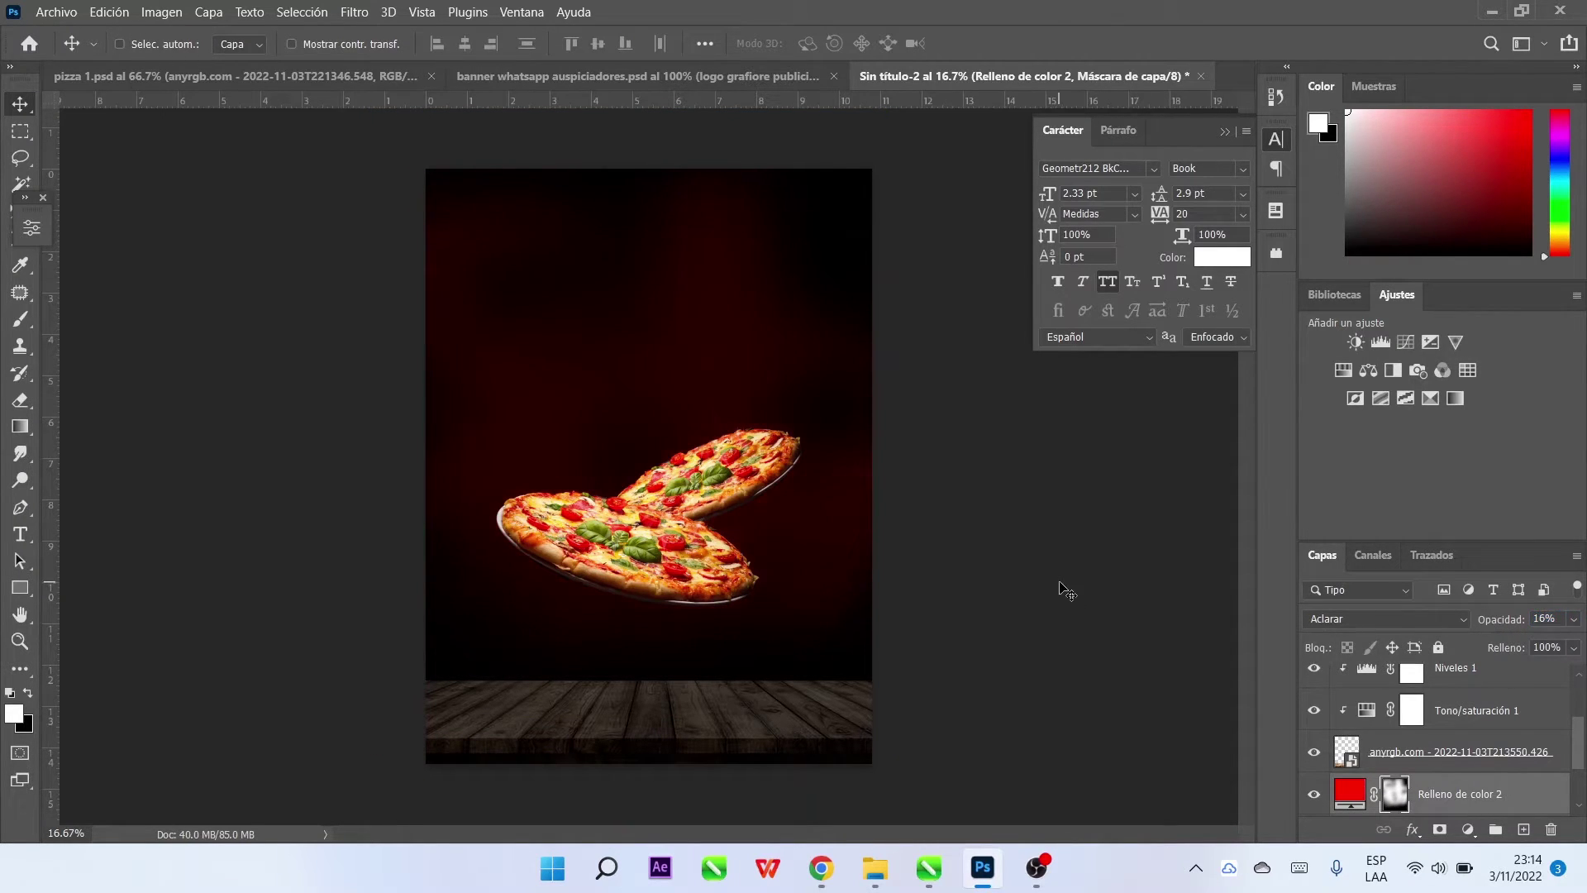
# Rotate the red glow about -48 degrees
pyautogui.hotkey('ctrl', 't')
pyautogui.moveTo(1066, 590); pyautogui.dragTo(926, 291)
pyautogui.click(1162, 43)
pyautogui.click(998, 443)
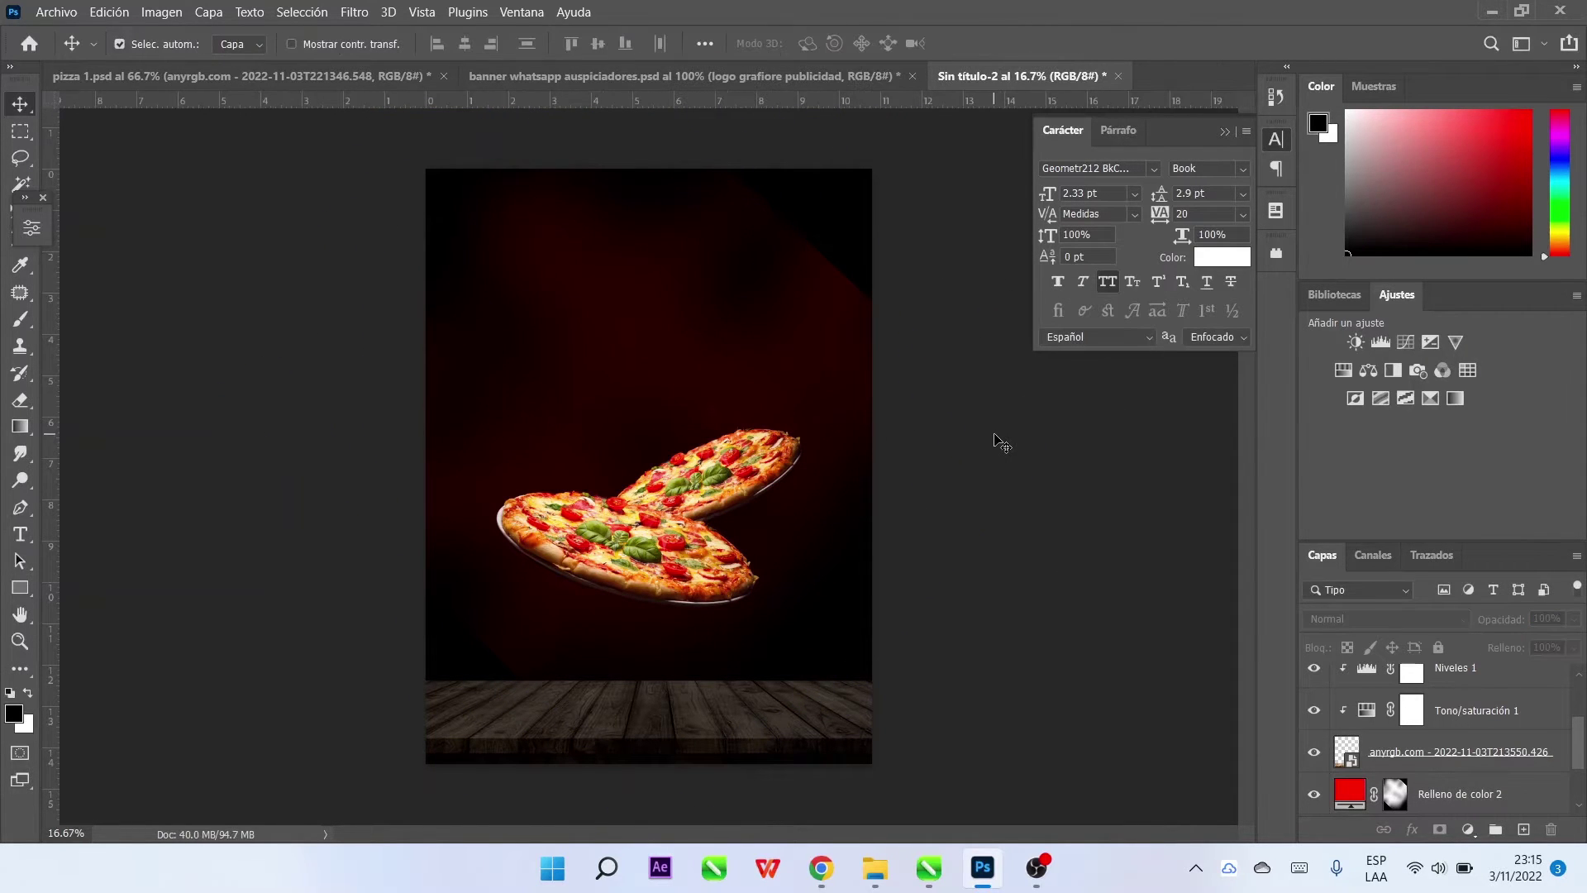
# Add a black Color uniforme fill layer clipped to the wooden floor
pyautogui.click(1455, 754)
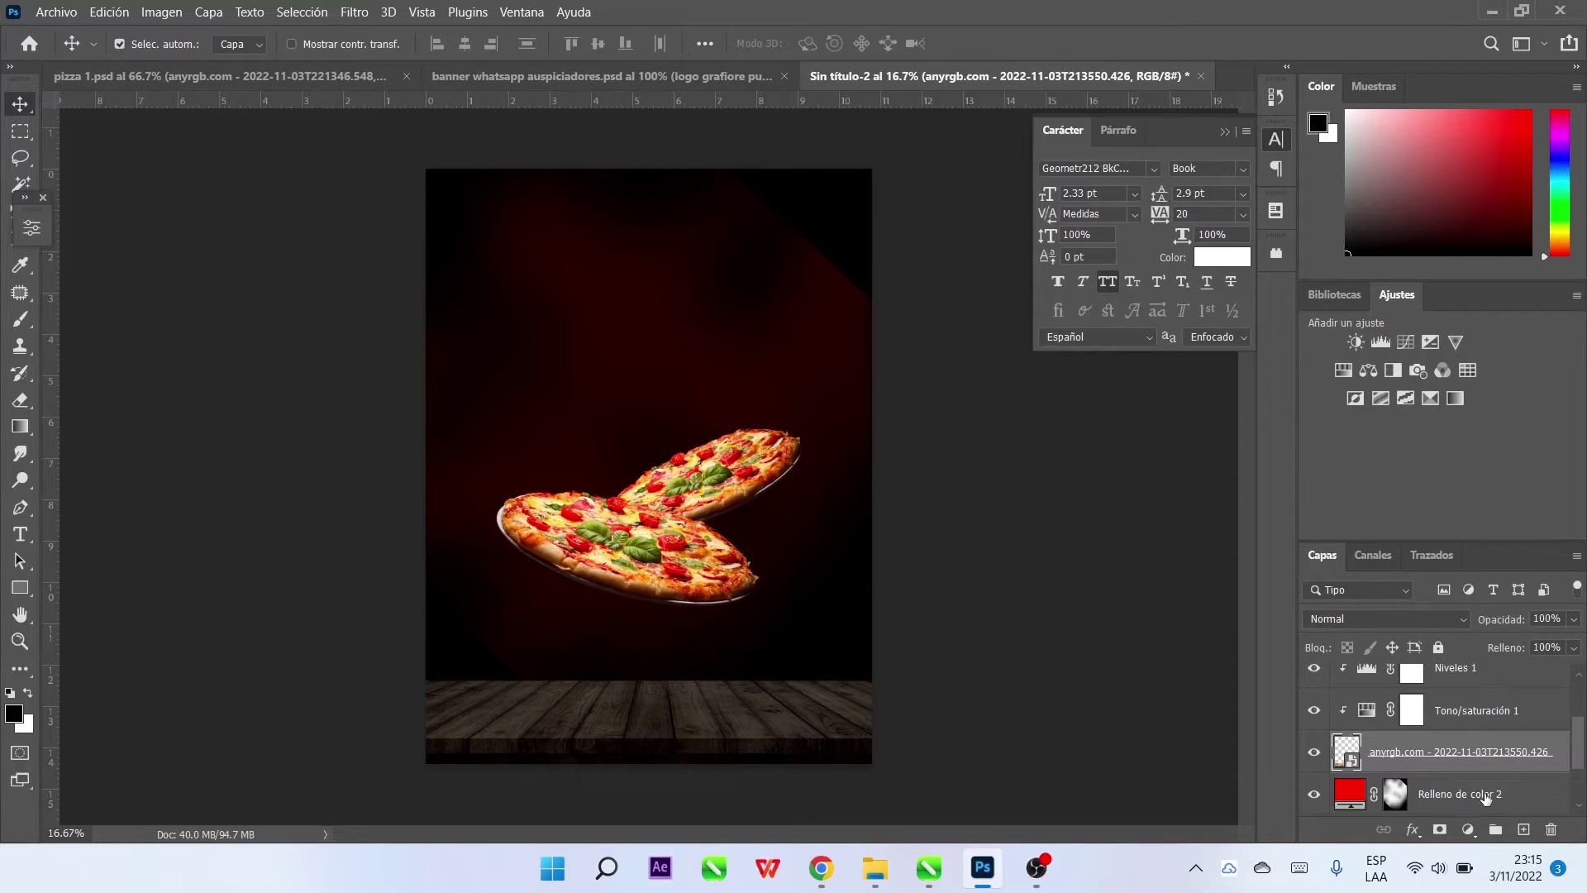
pyautogui.click(1467, 829)
pyautogui.click(1438, 466)
pyautogui.click(1488, 137)
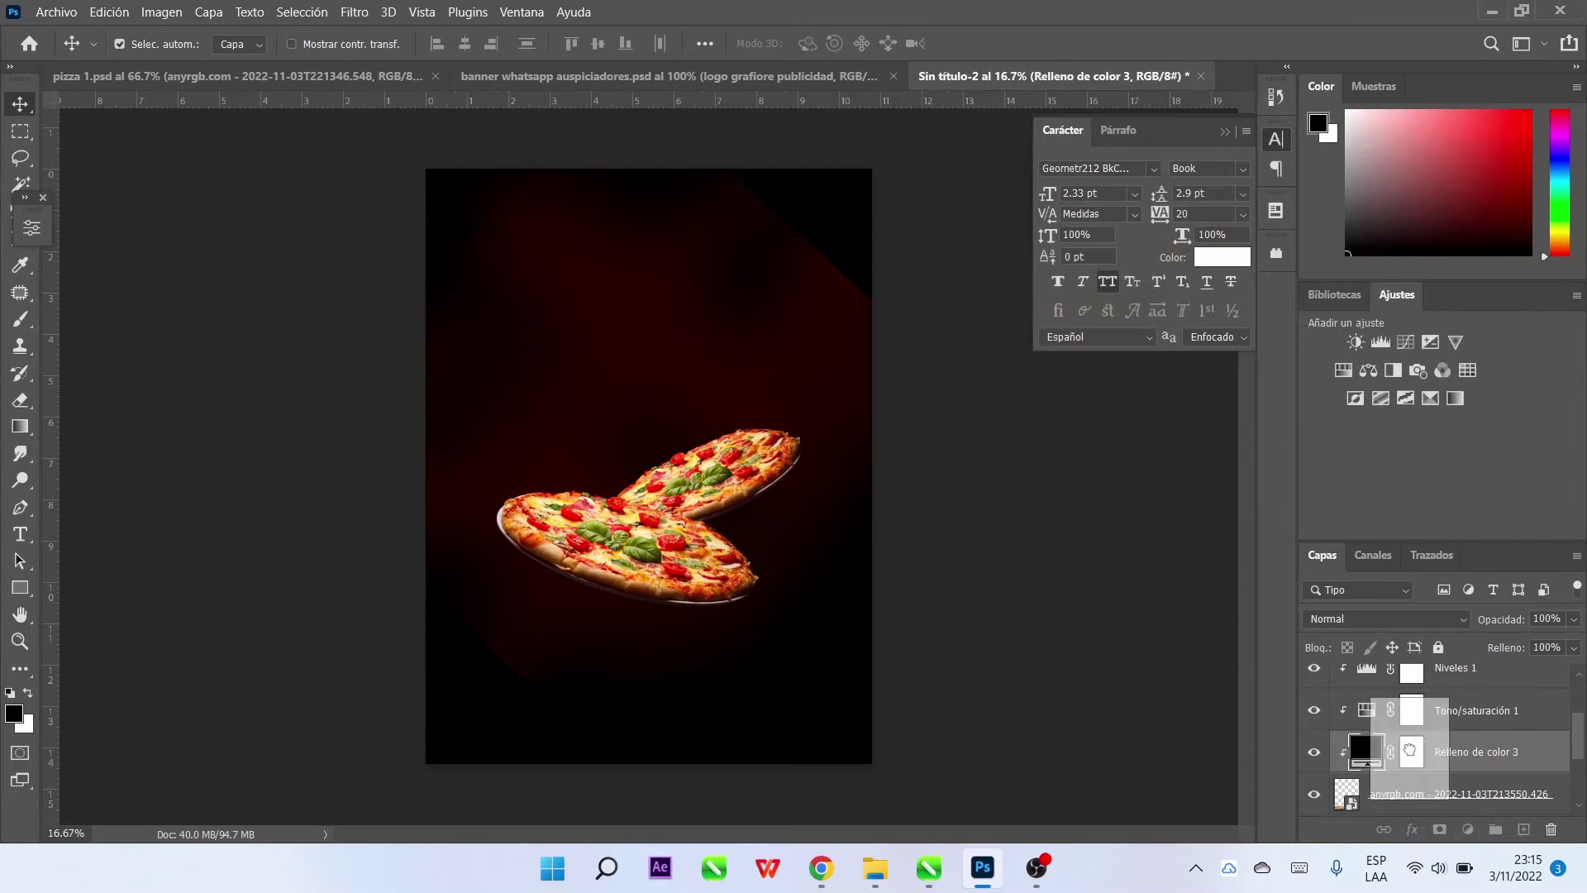
pyautogui.keyDown('alt'); pyautogui.click(1460, 762); pyautogui.keyUp('alt')
# Paint a soft shadow under the pizzas with a large, flattened Circular difuso brush
pyautogui.press('b')
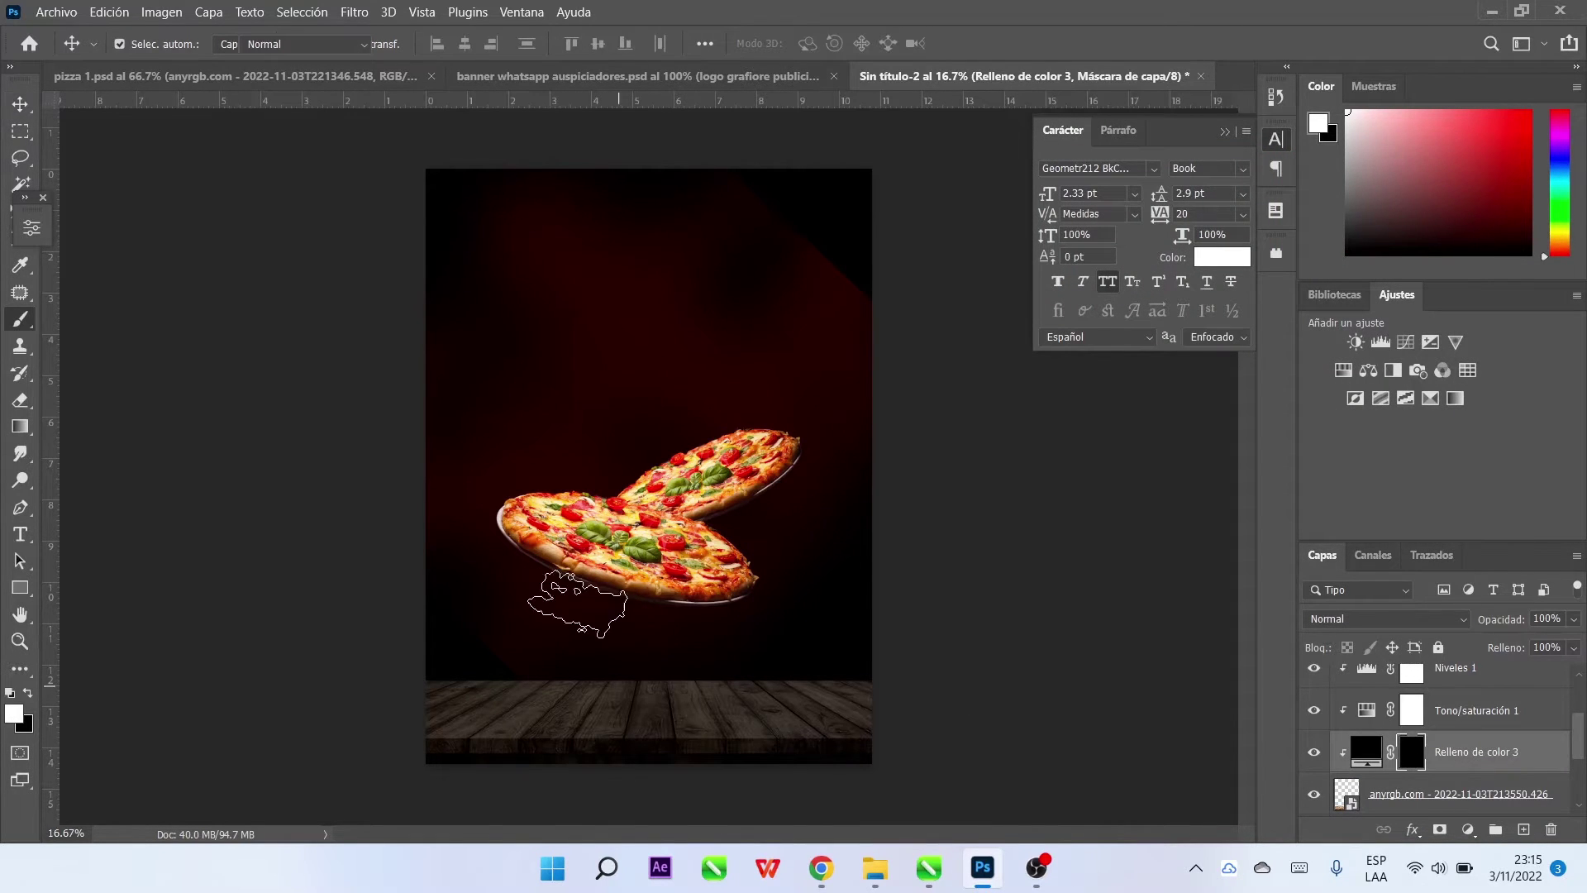
pyautogui.click(94, 44)
pyautogui.click(147, 44)
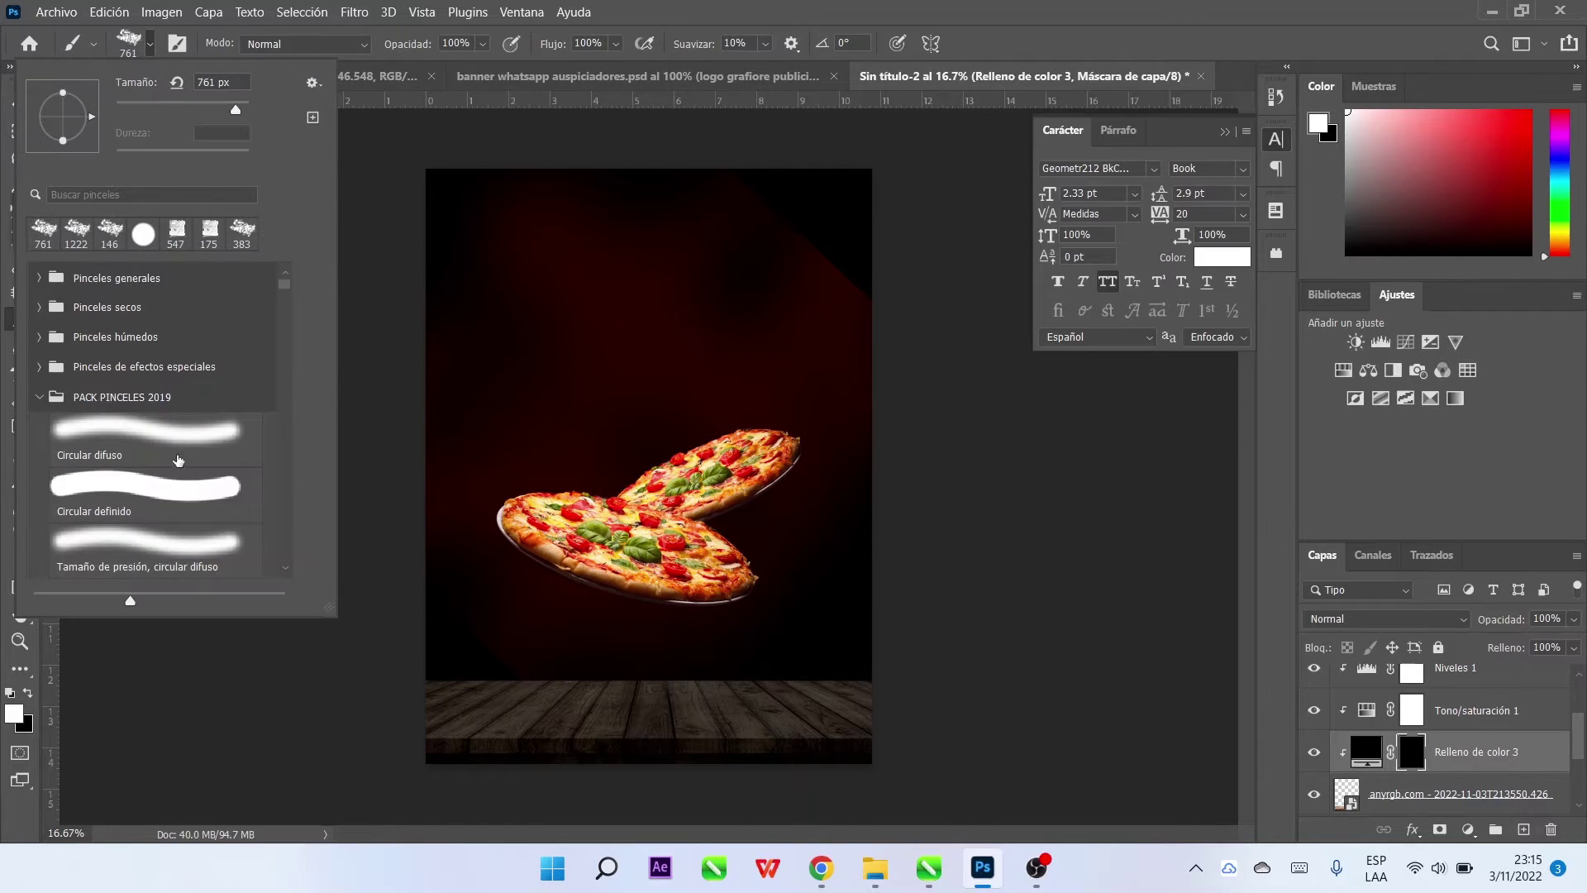
pyautogui.click(183, 441)
pyautogui.moveTo(64, 145); pyautogui.dragTo(63, 129)
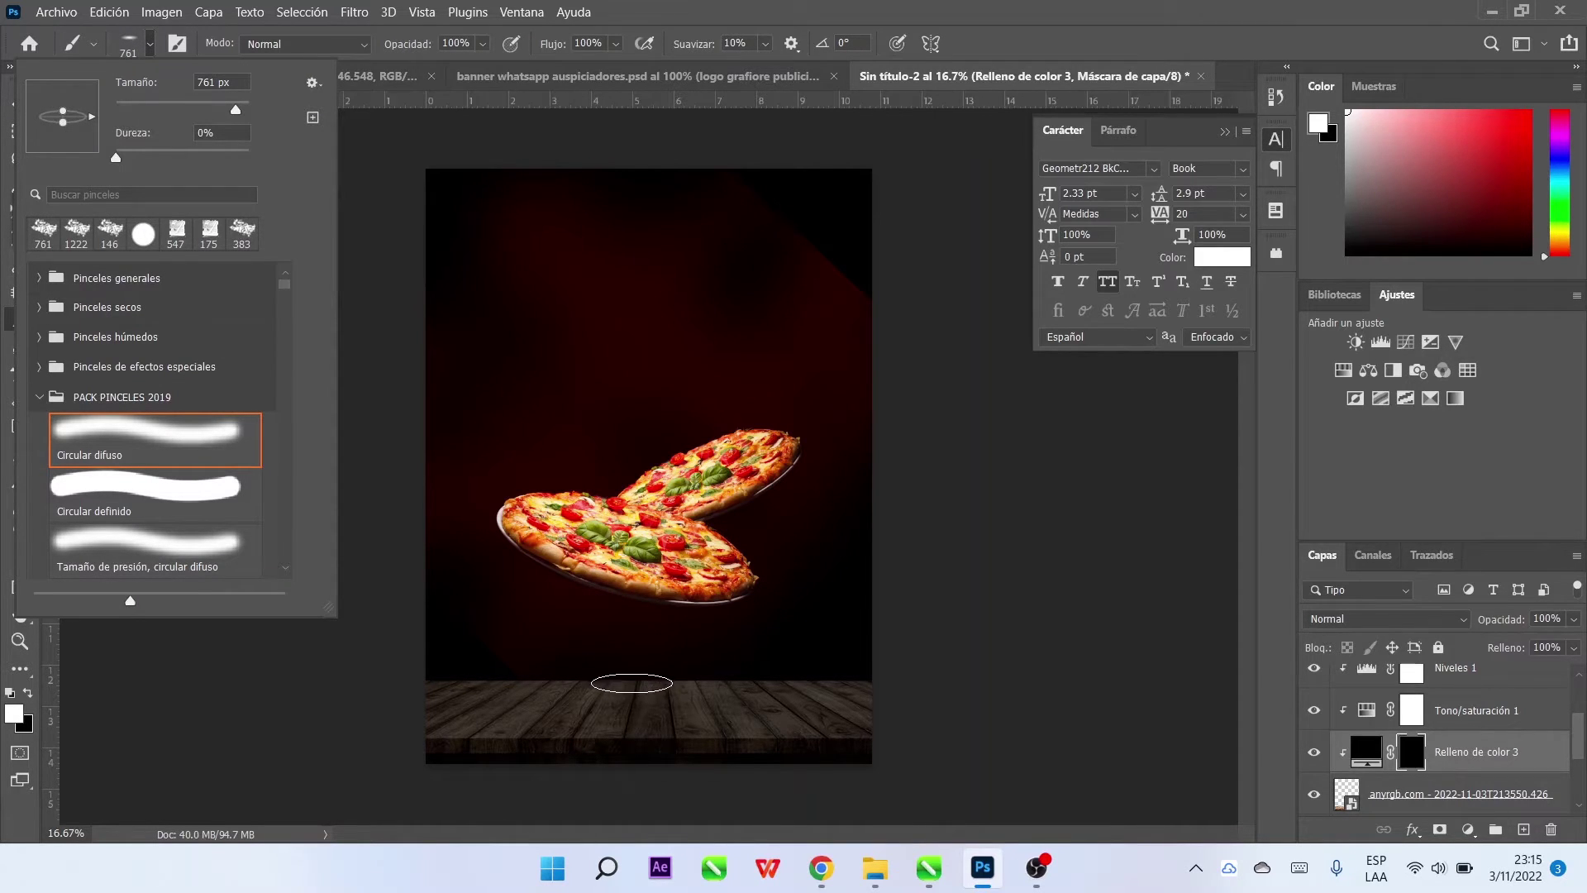
pyautogui.click(632, 686)
pyautogui.moveTo(642, 698)
pyautogui.mouseDown()
pyautogui.moveTo(668, 701)
pyautogui.moveTo(641, 704)
pyautogui.mouseUp()
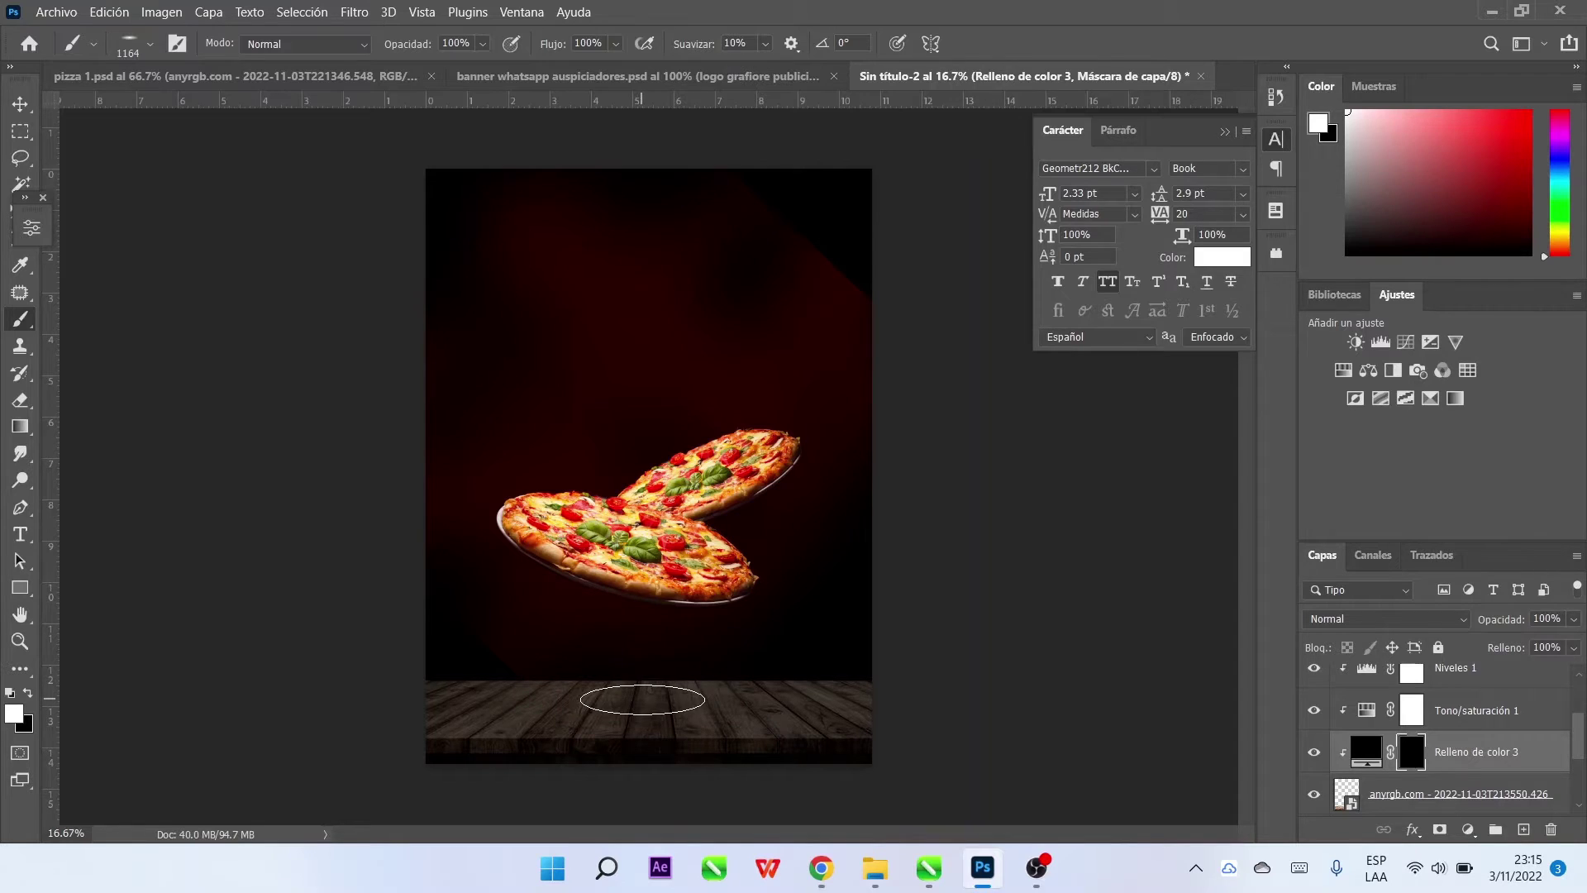
pyautogui.click(642, 699)
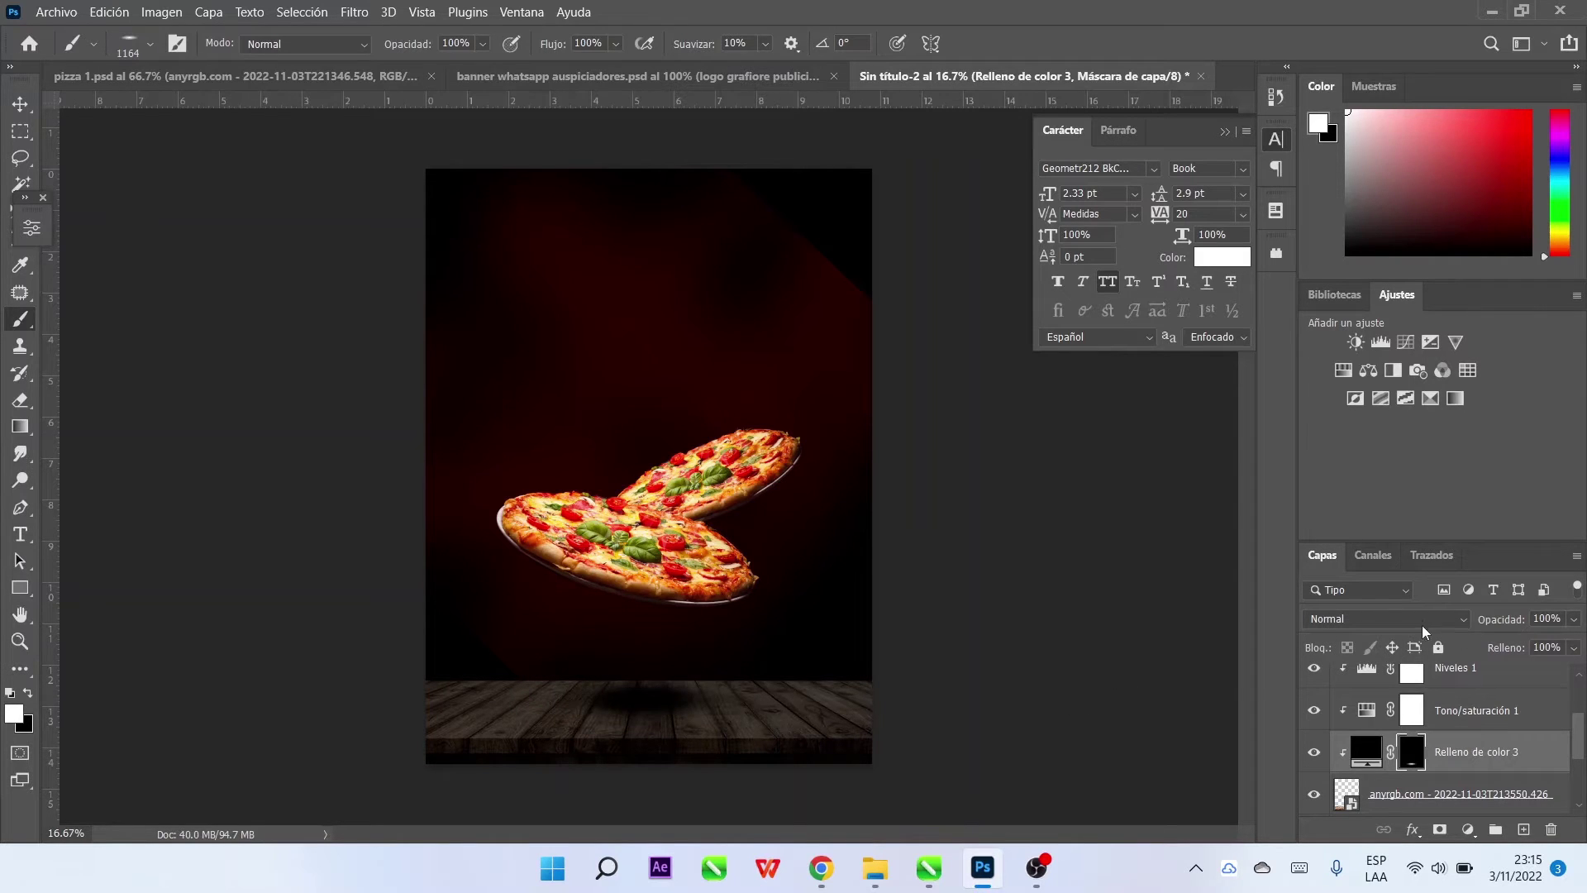
# Set the shadow layer to Luz fuerte and squash and widen the shadow
pyautogui.click(1421, 620)
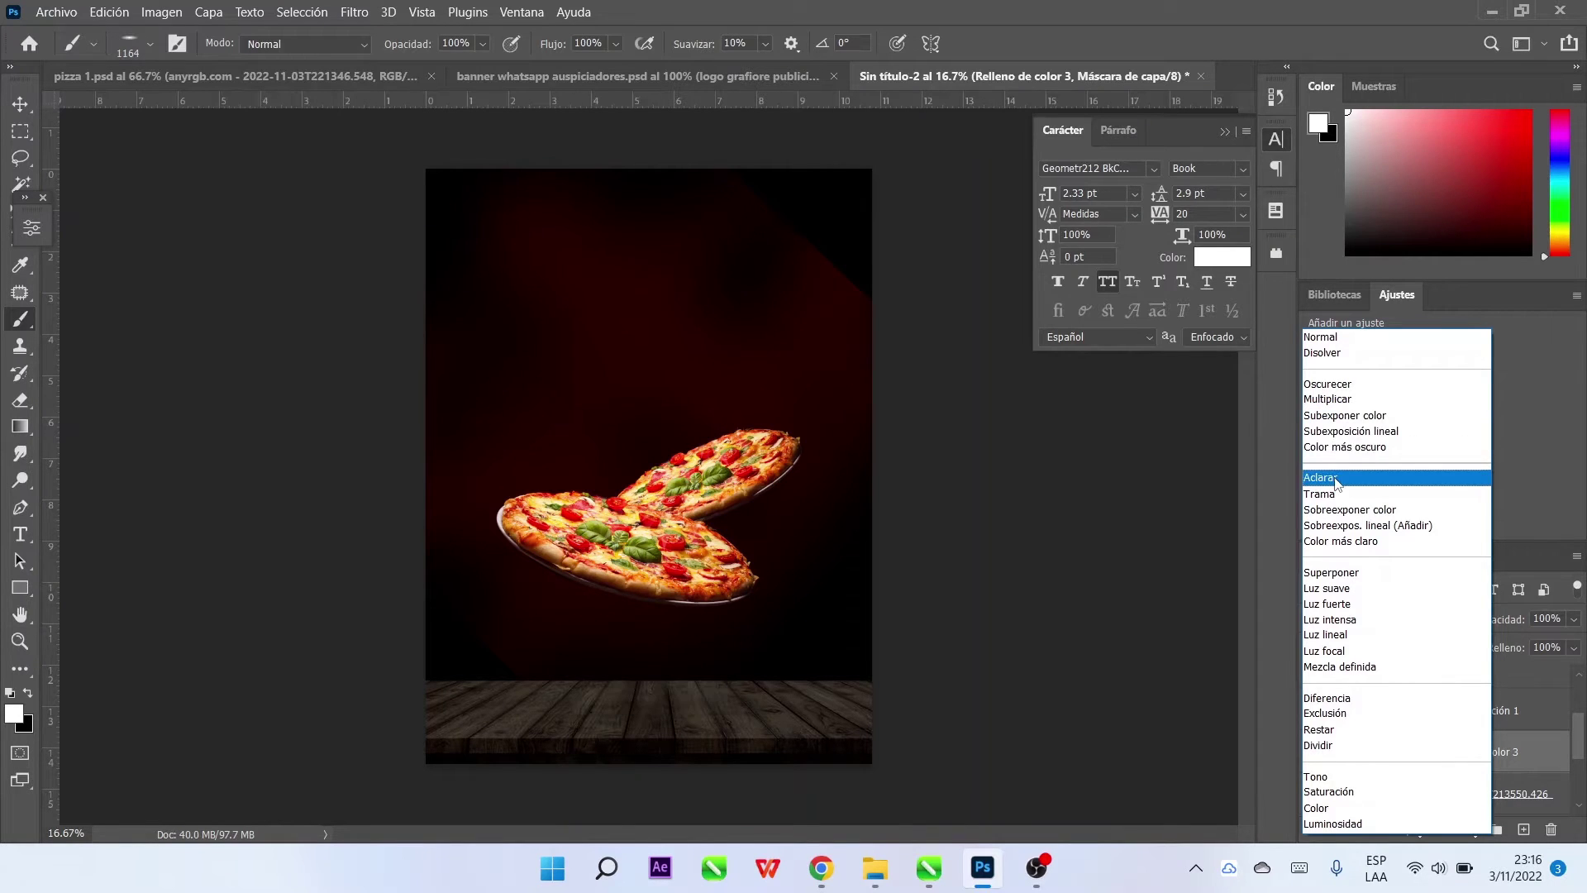
pyautogui.click(1346, 603)
pyautogui.hotkey('ctrl', 't')
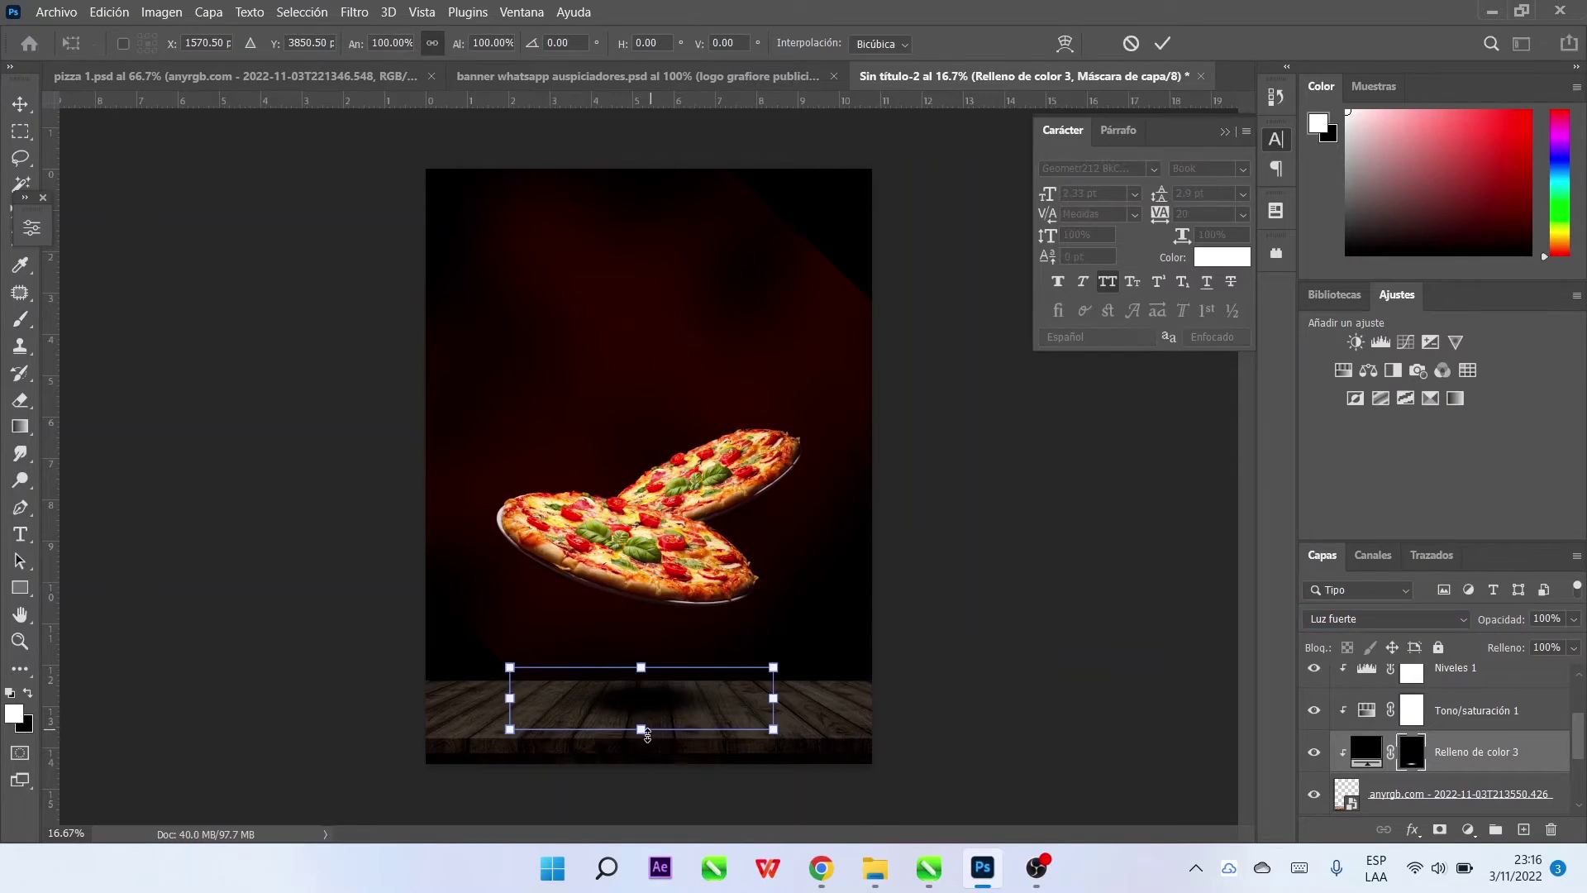
pyautogui.moveTo(647, 730); pyautogui.dragTo(657, 711)
pyautogui.moveTo(498, 703); pyautogui.dragTo(455, 697)
pyautogui.moveTo(770, 695); pyautogui.dragTo(825, 697)
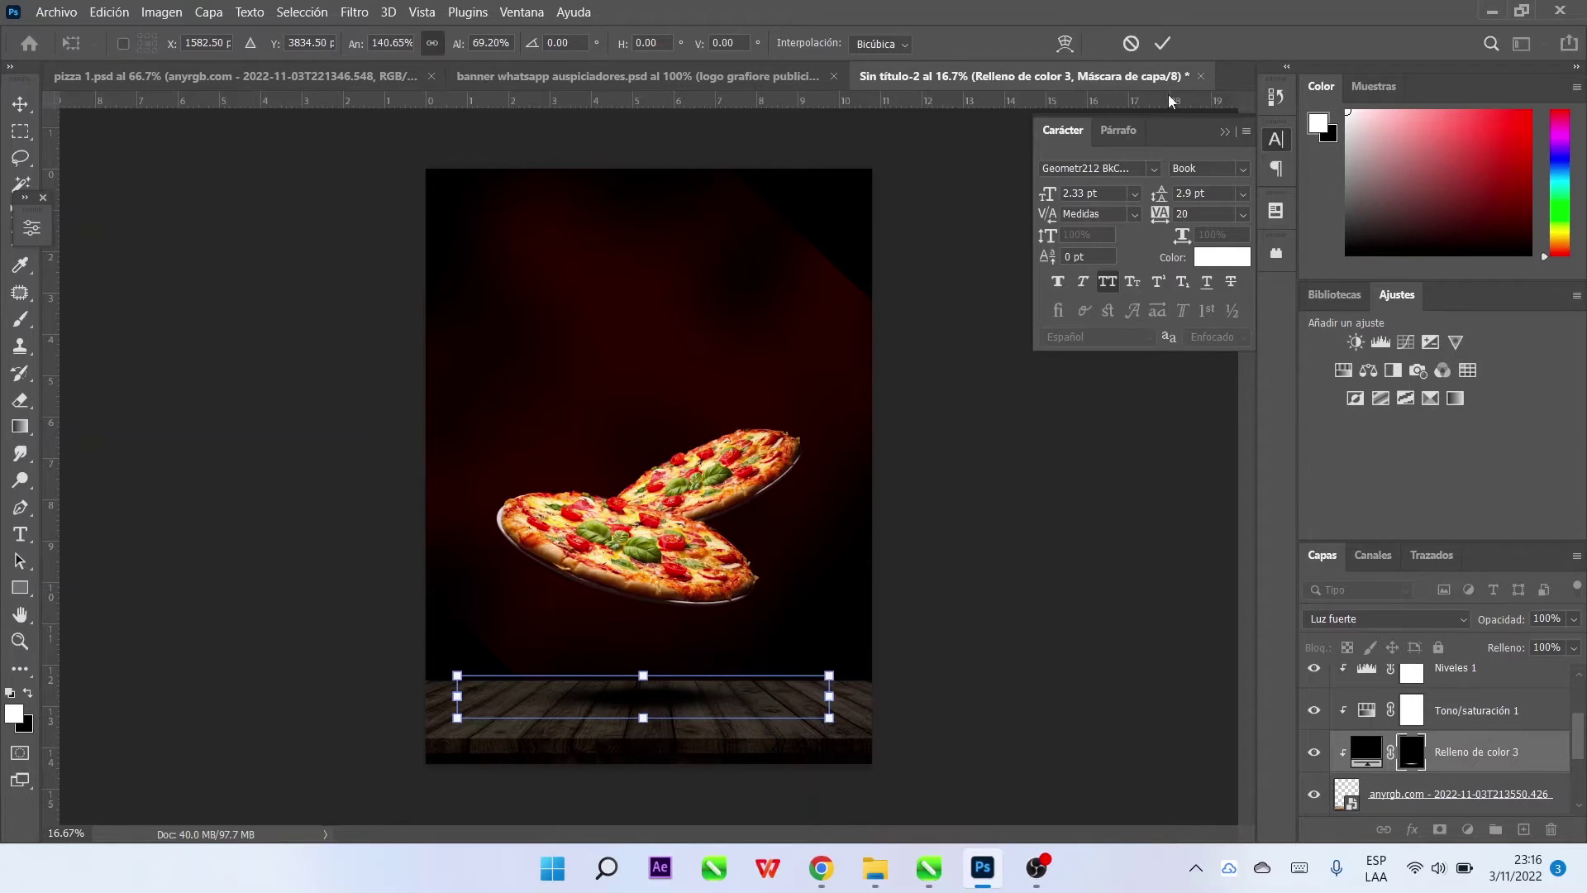
pyautogui.click(1162, 43)
# Soften the shadow with a Gaussian blur and set its opacity to 73%
pyautogui.press('b')
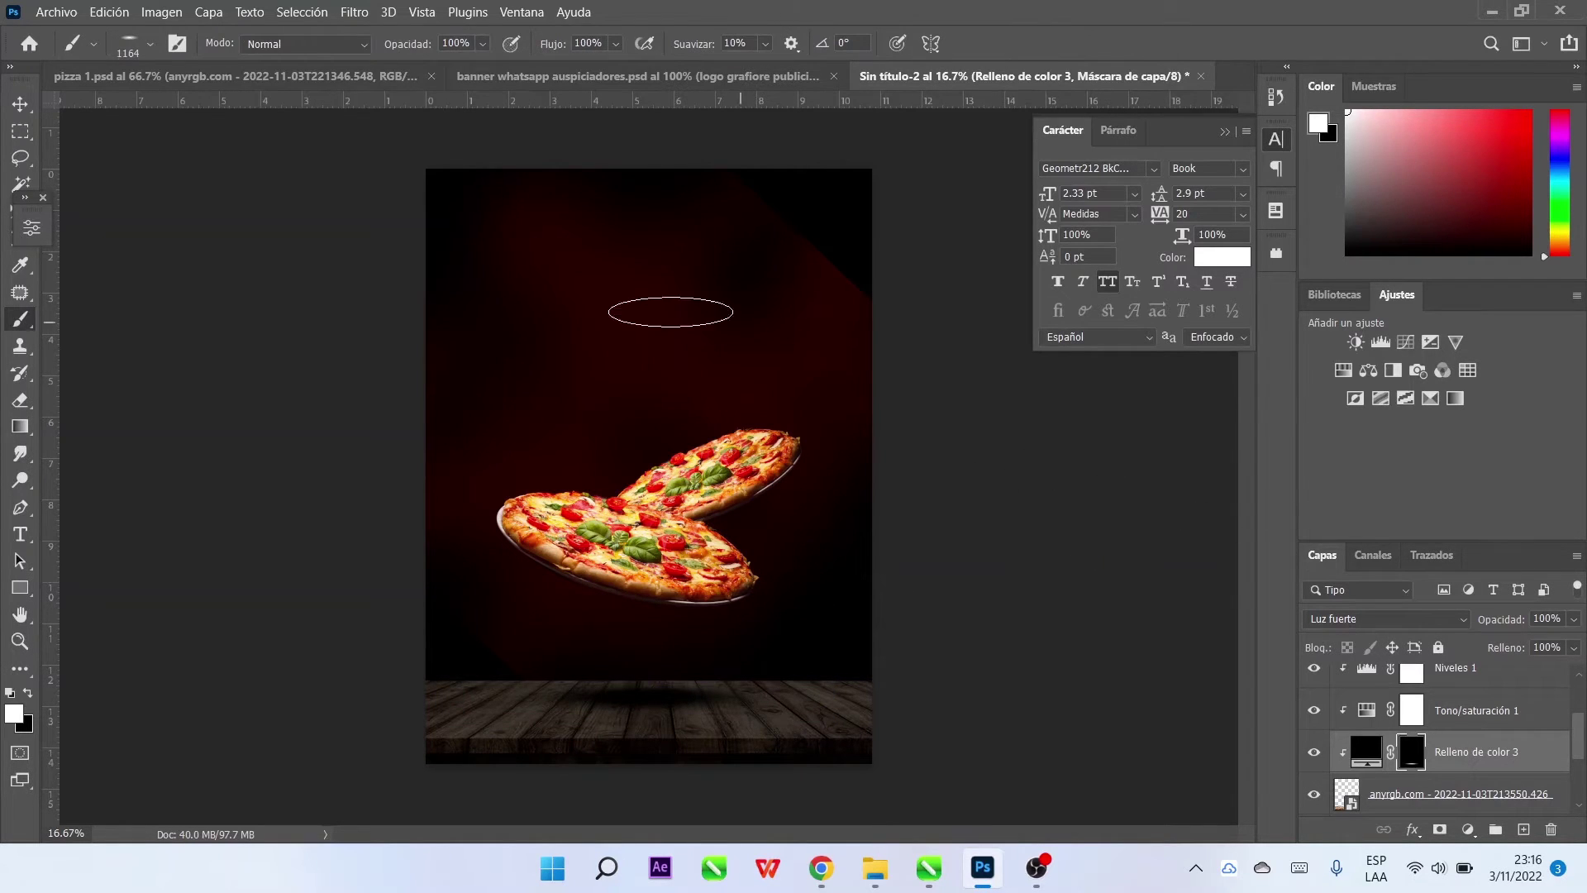
pyautogui.click(354, 12)
pyautogui.moveTo(388, 255)
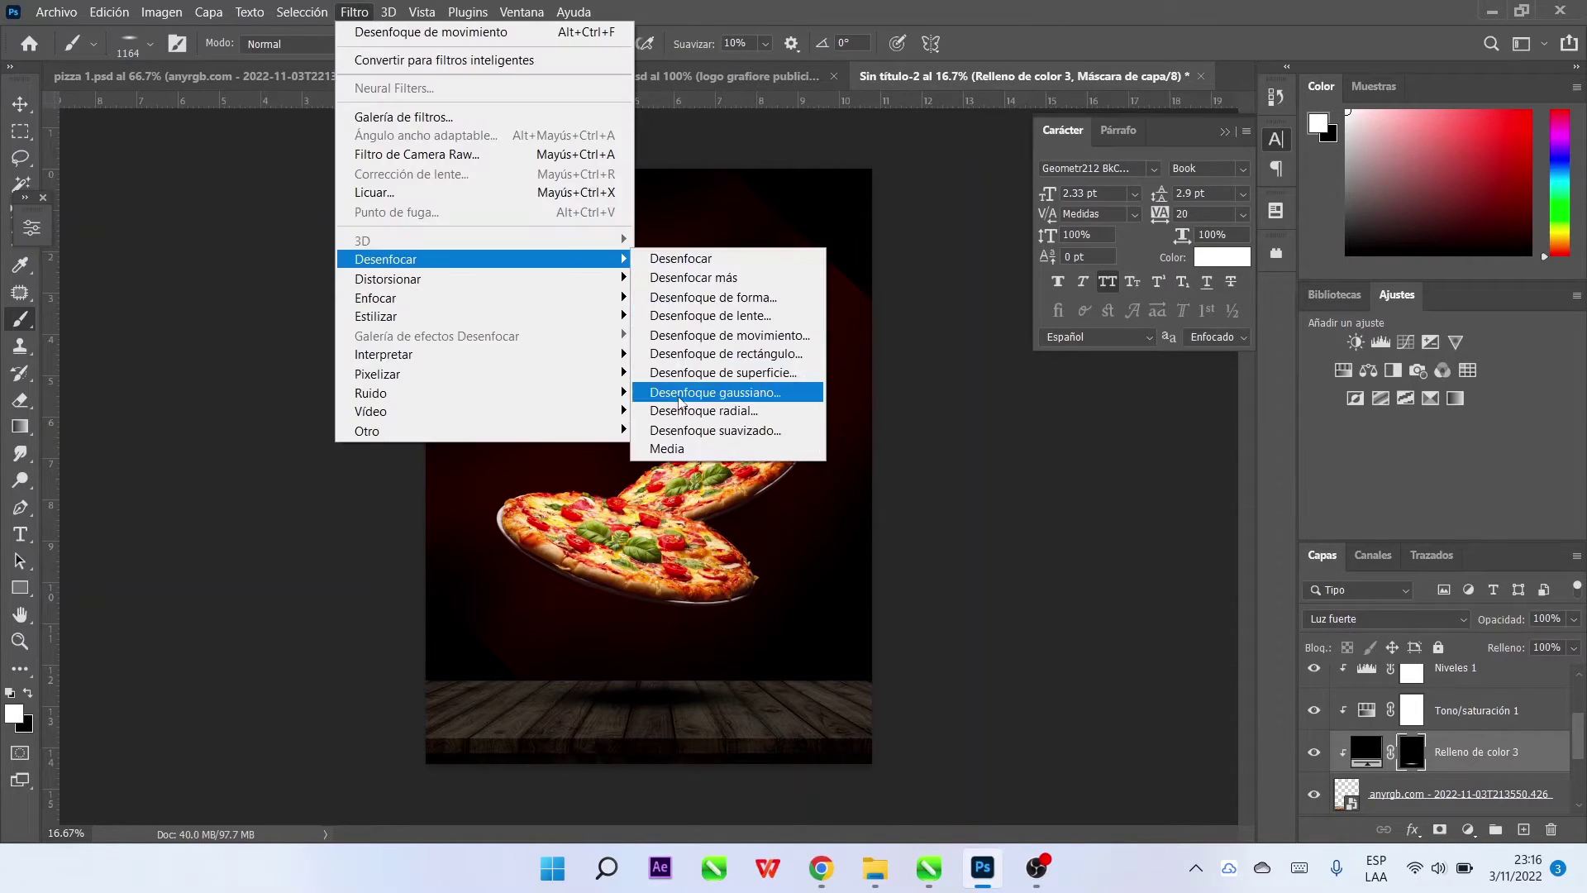
pyautogui.click(723, 407)
pyautogui.moveTo(1111, 523)
pyautogui.mouseDown()
pyautogui.moveTo(976, 524)
pyautogui.moveTo(1050, 519)
pyautogui.moveTo(1033, 523)
pyautogui.mouseUp()
pyautogui.click(1243, 241)
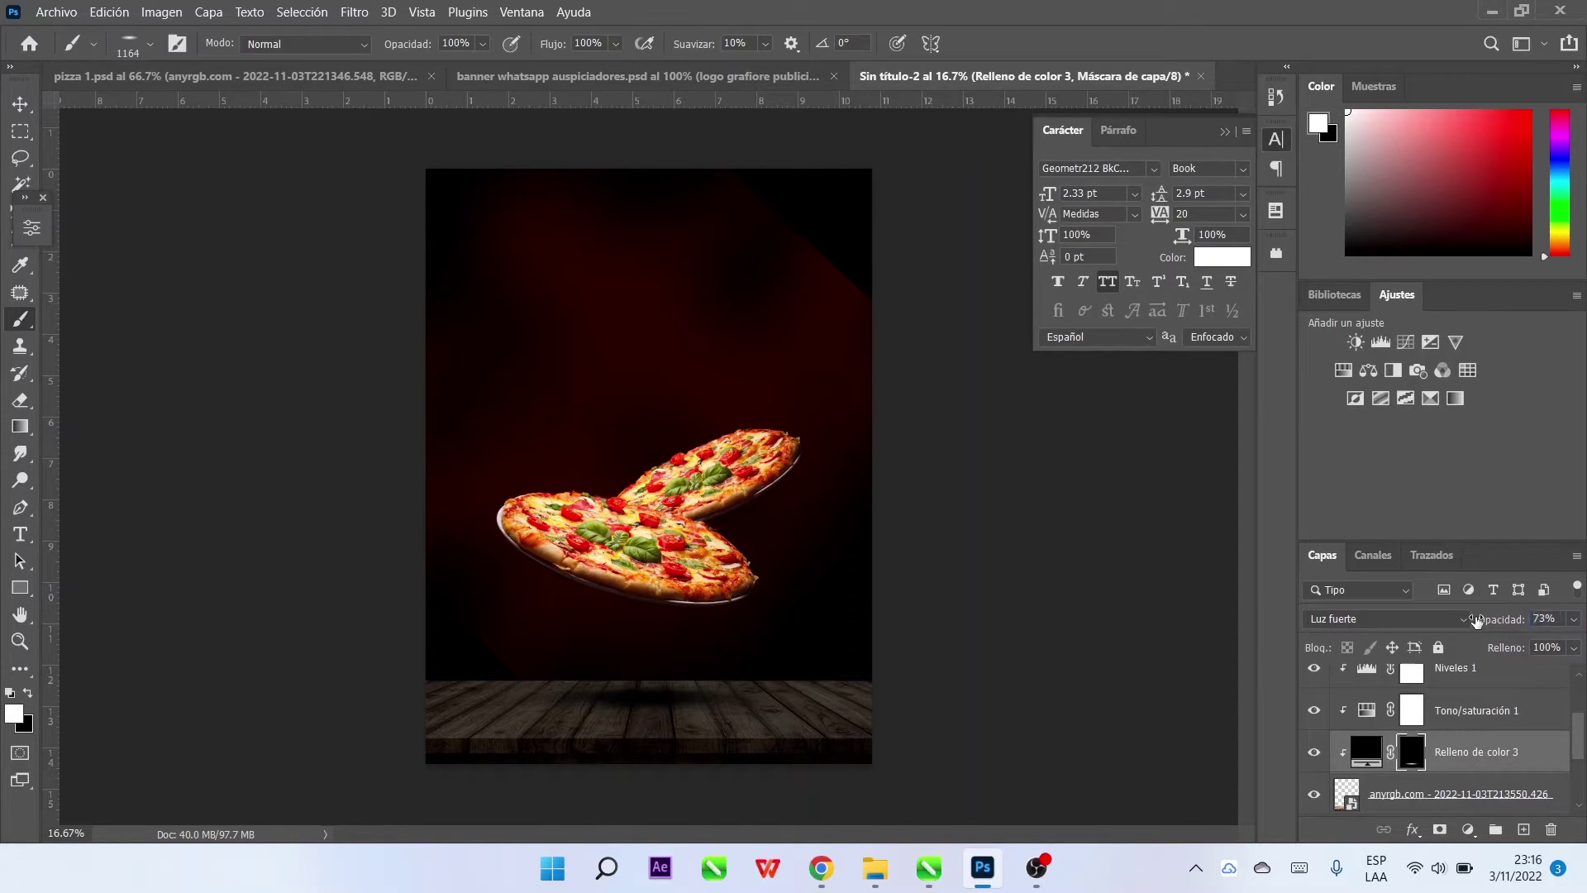
pyautogui.moveTo(1473, 622); pyautogui.dragTo(1479, 621)
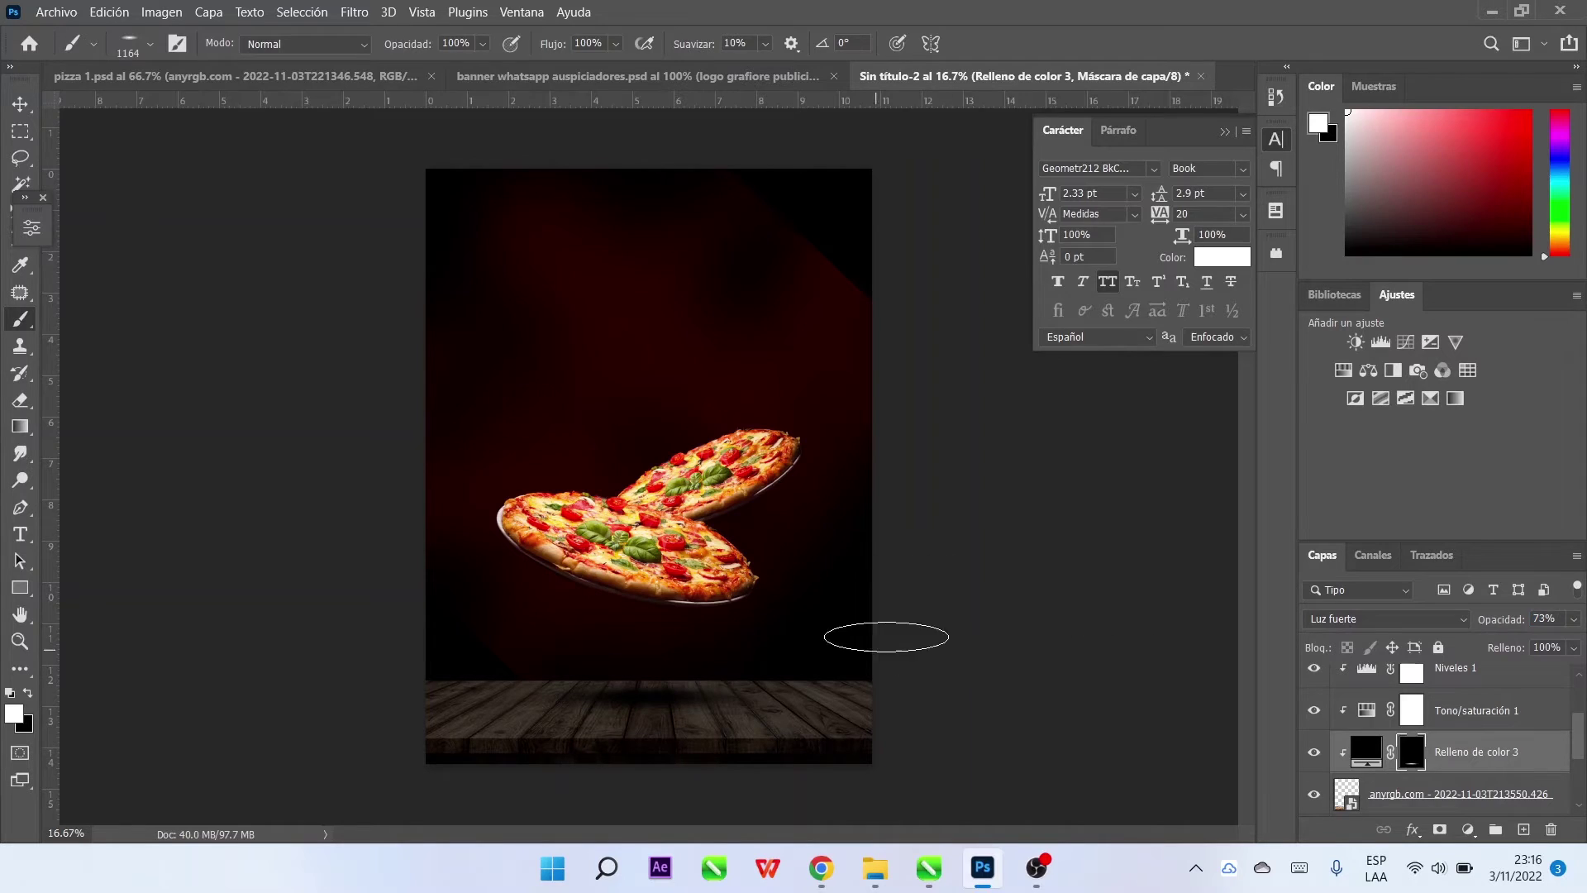
pyautogui.click(21, 105)
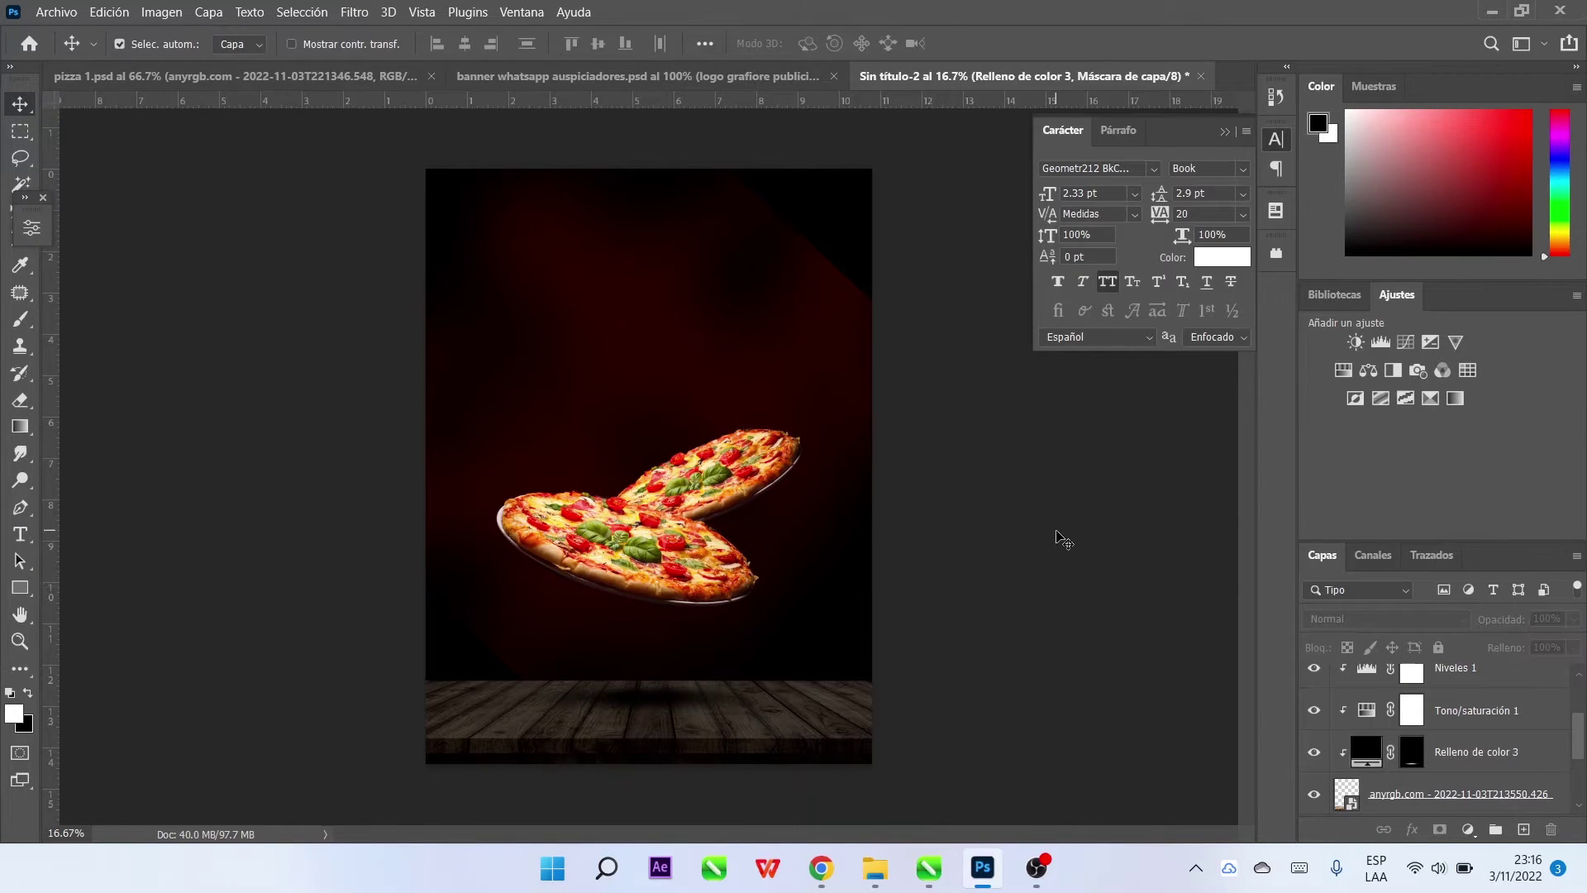
# Create a white text layer above the pizzas and scale it to headline size
pyautogui.click(1063, 540)
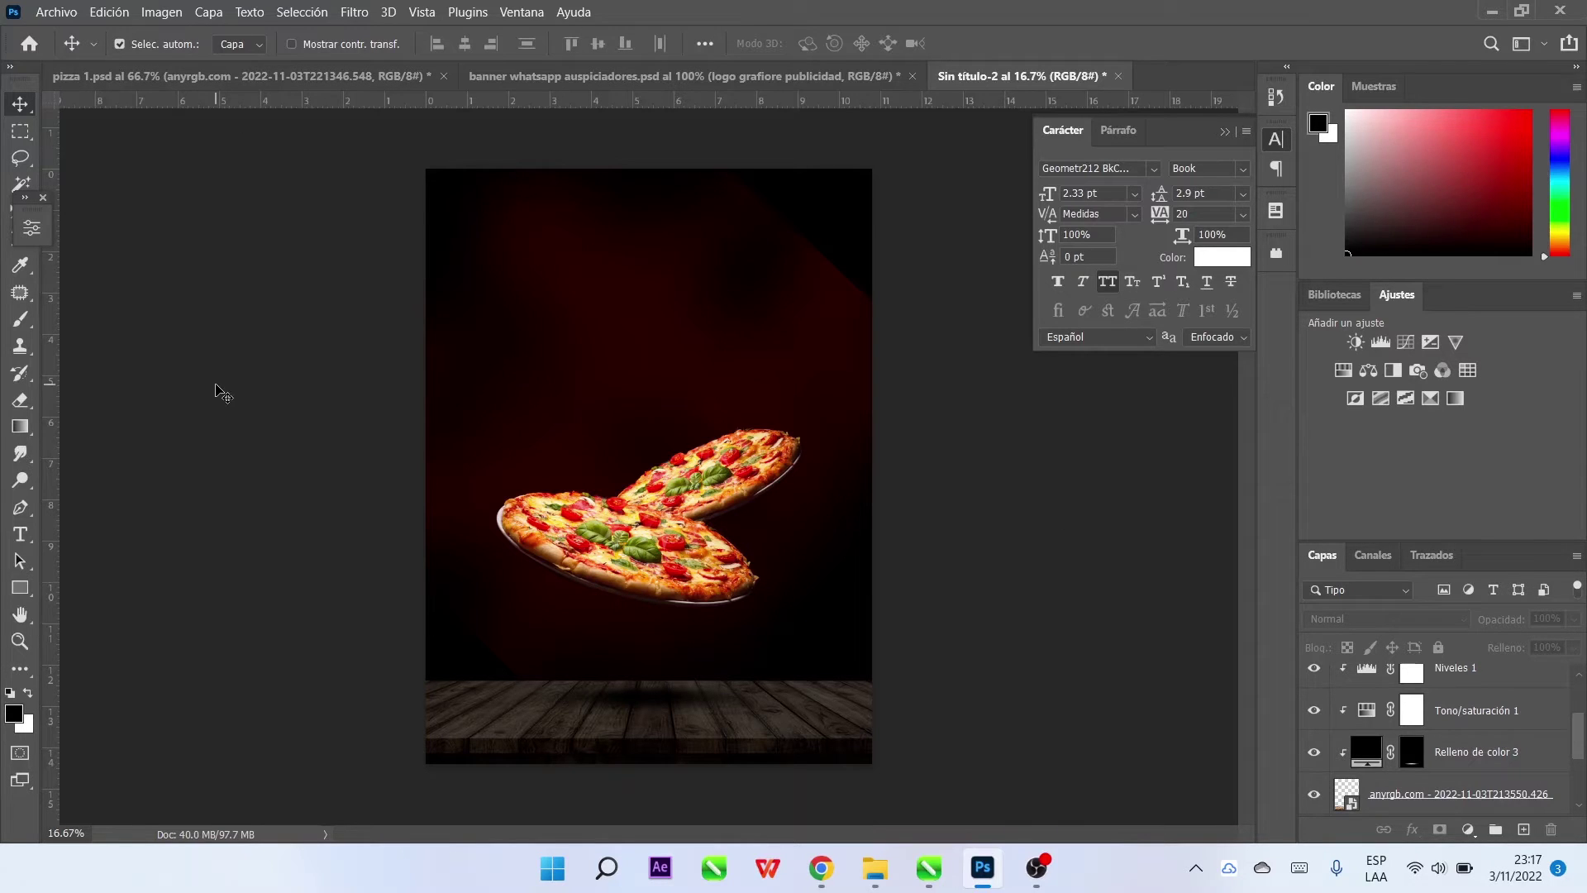
pyautogui.click(21, 534)
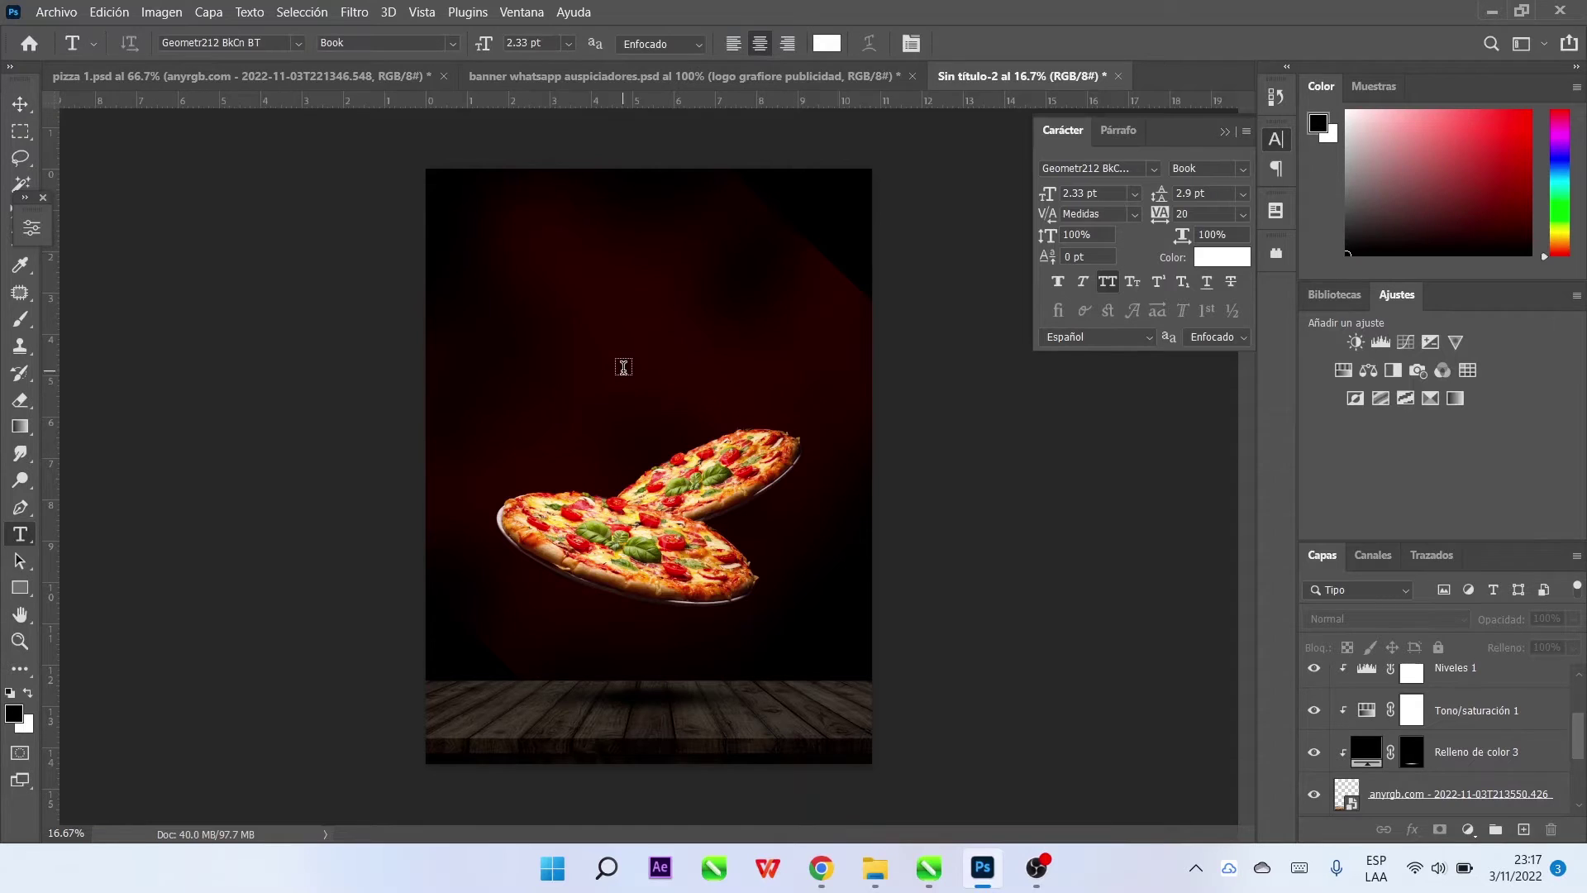
pyautogui.keyDown('ctrl'); pyautogui.click(622, 369); pyautogui.keyUp('ctrl')
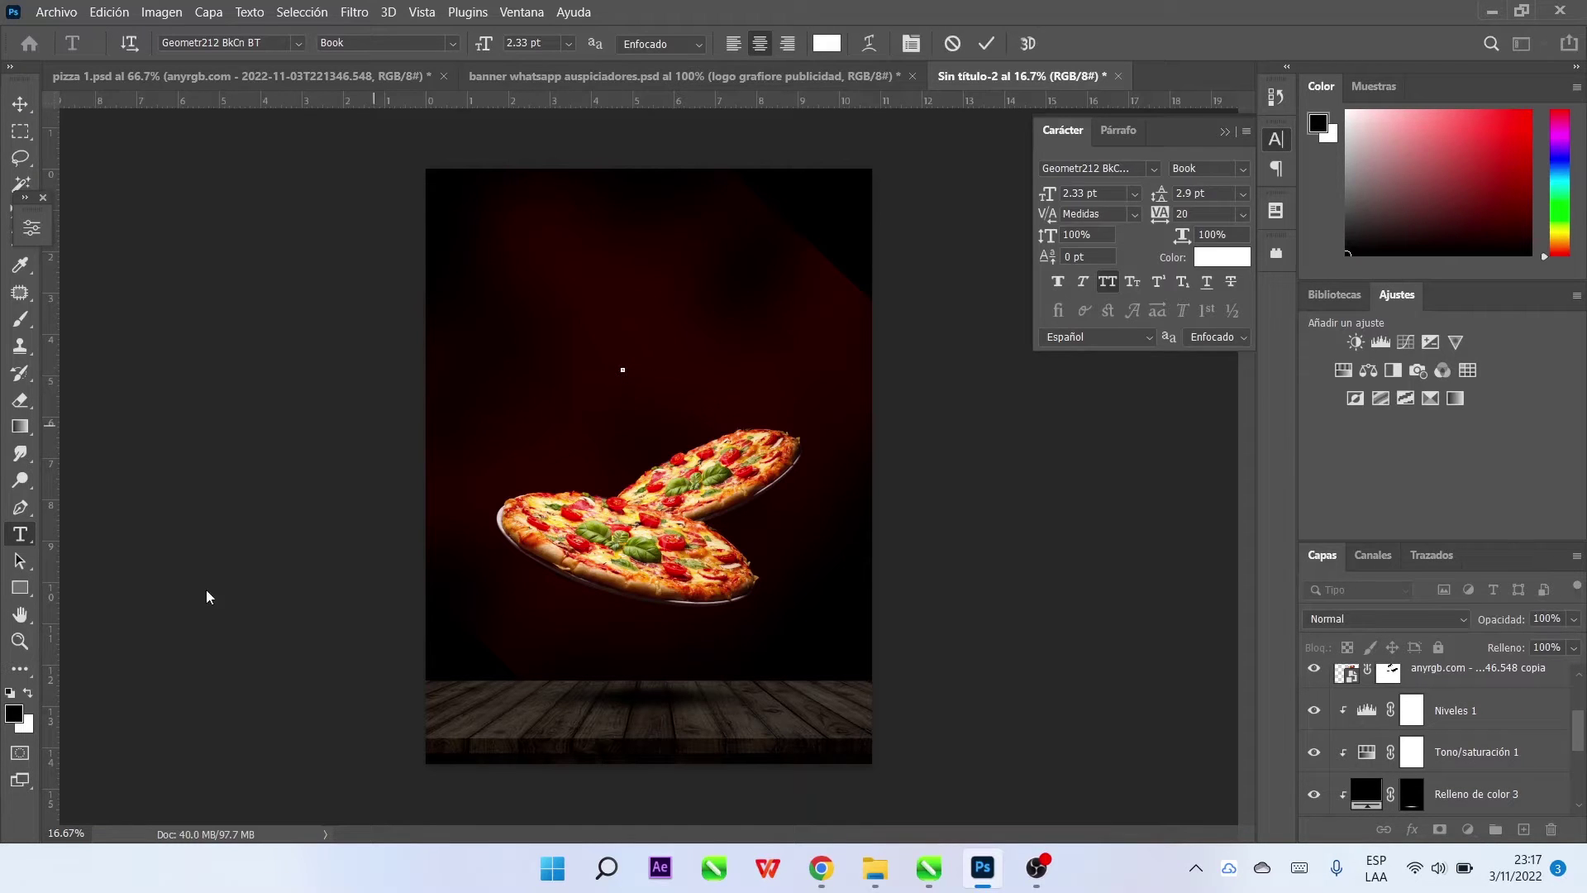
pyautogui.press('x')
pyautogui.hotkey('ctrl', 'Return')
pyautogui.hotkey('ctrl', 't')
pyautogui.moveTo(626, 364); pyautogui.dragTo(659, 323)
pyautogui.press('Return')
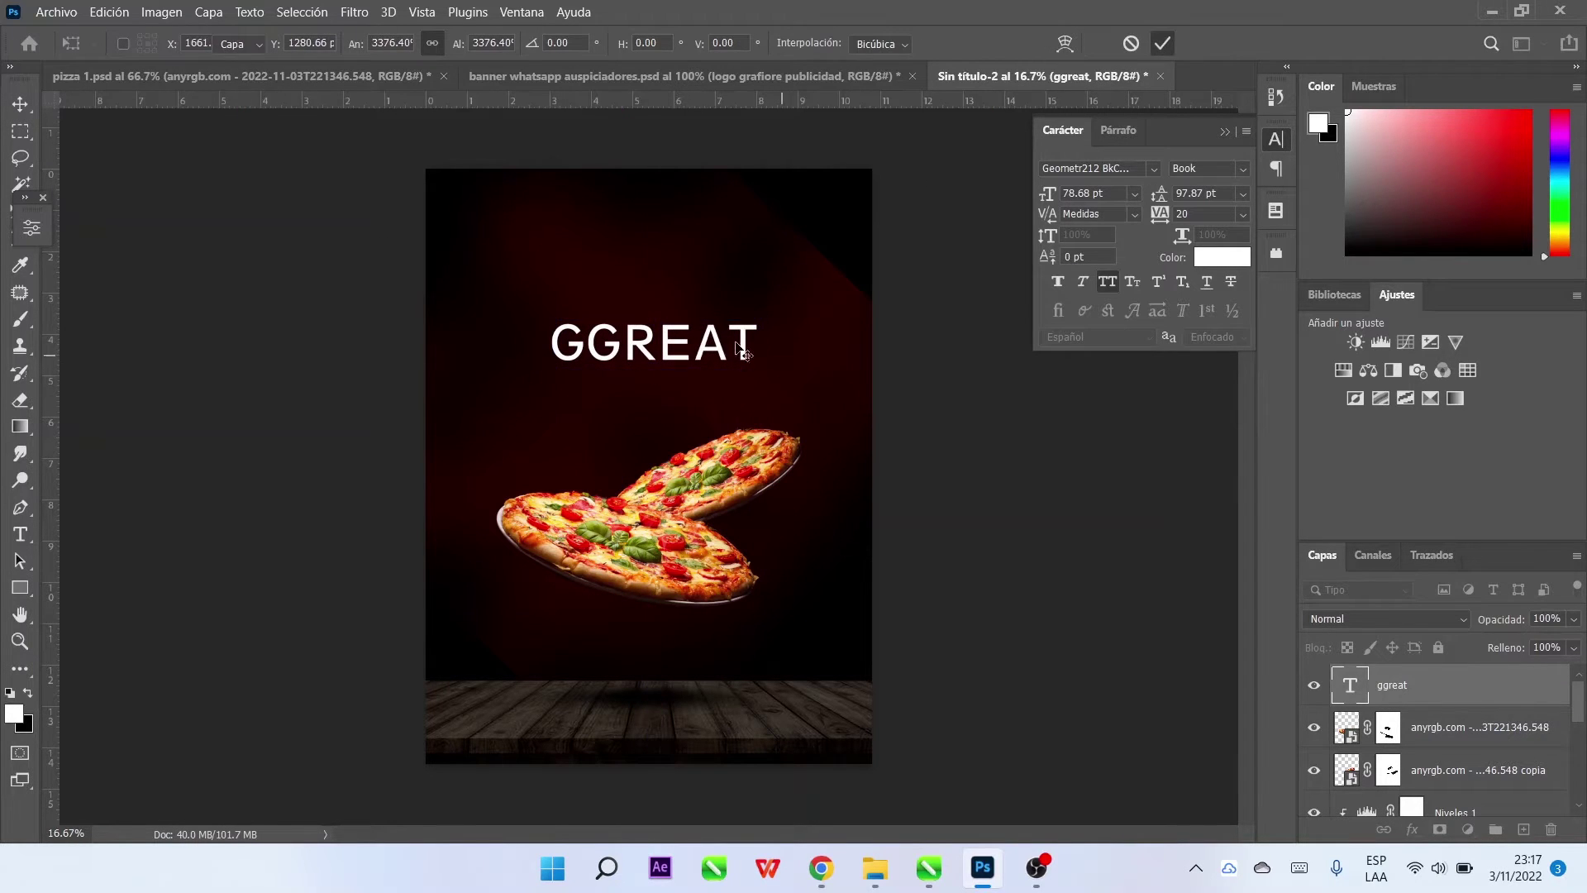
# Type 'great' as the headline and set it in the Antihero font
pyautogui.doubleClick(681, 336)
pyautogui.write('great')
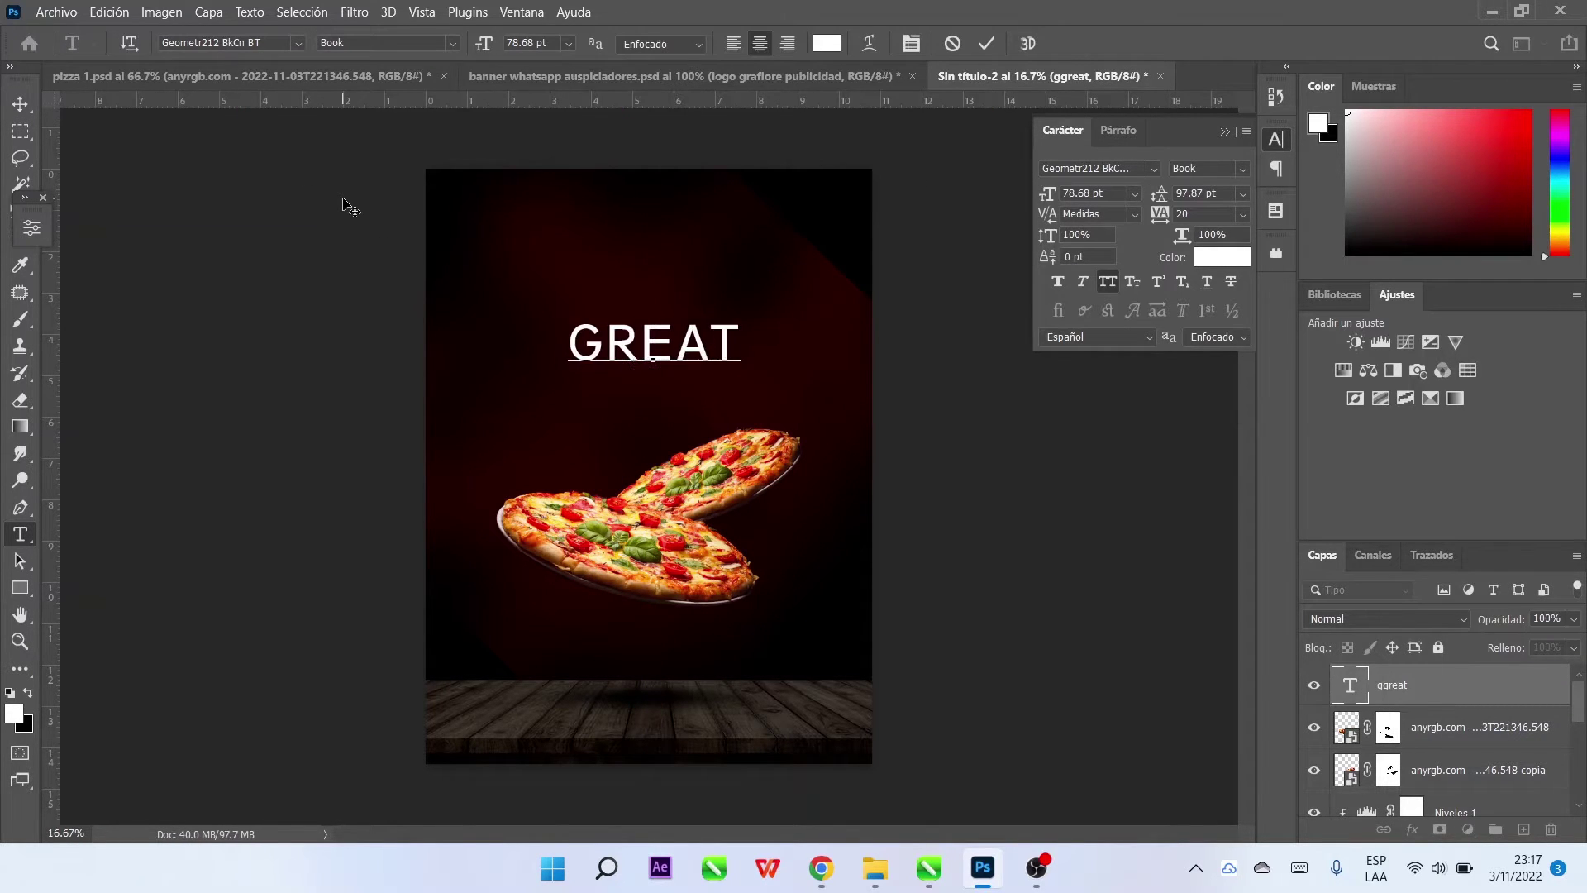
pyautogui.hotkey('ctrl', 'a')
pyautogui.click(297, 43)
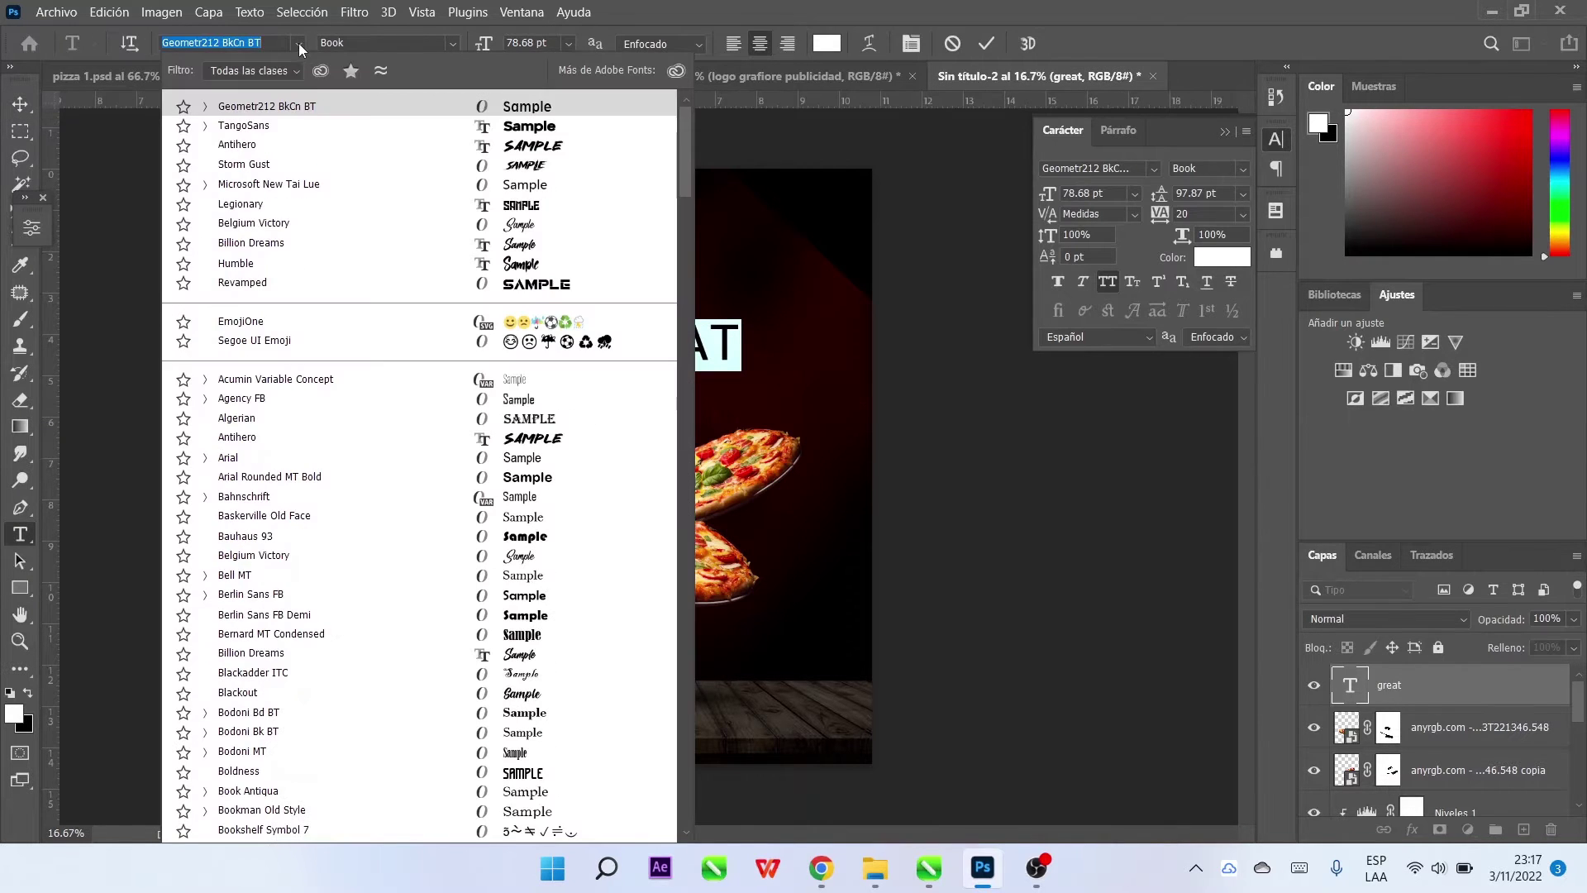
pyautogui.click(543, 165)
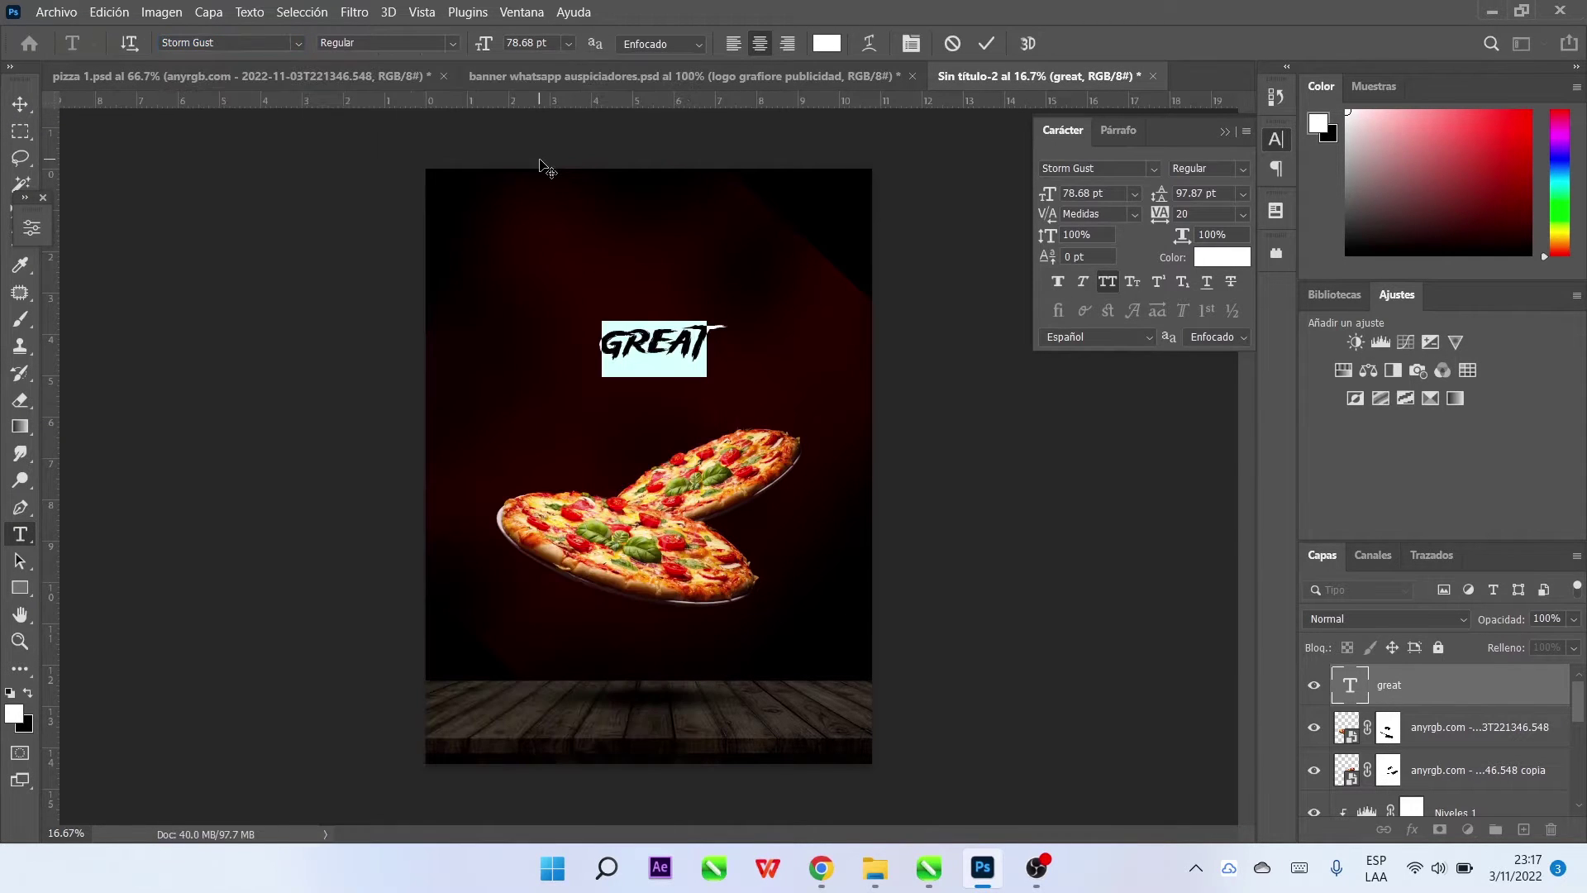
pyautogui.click(295, 43)
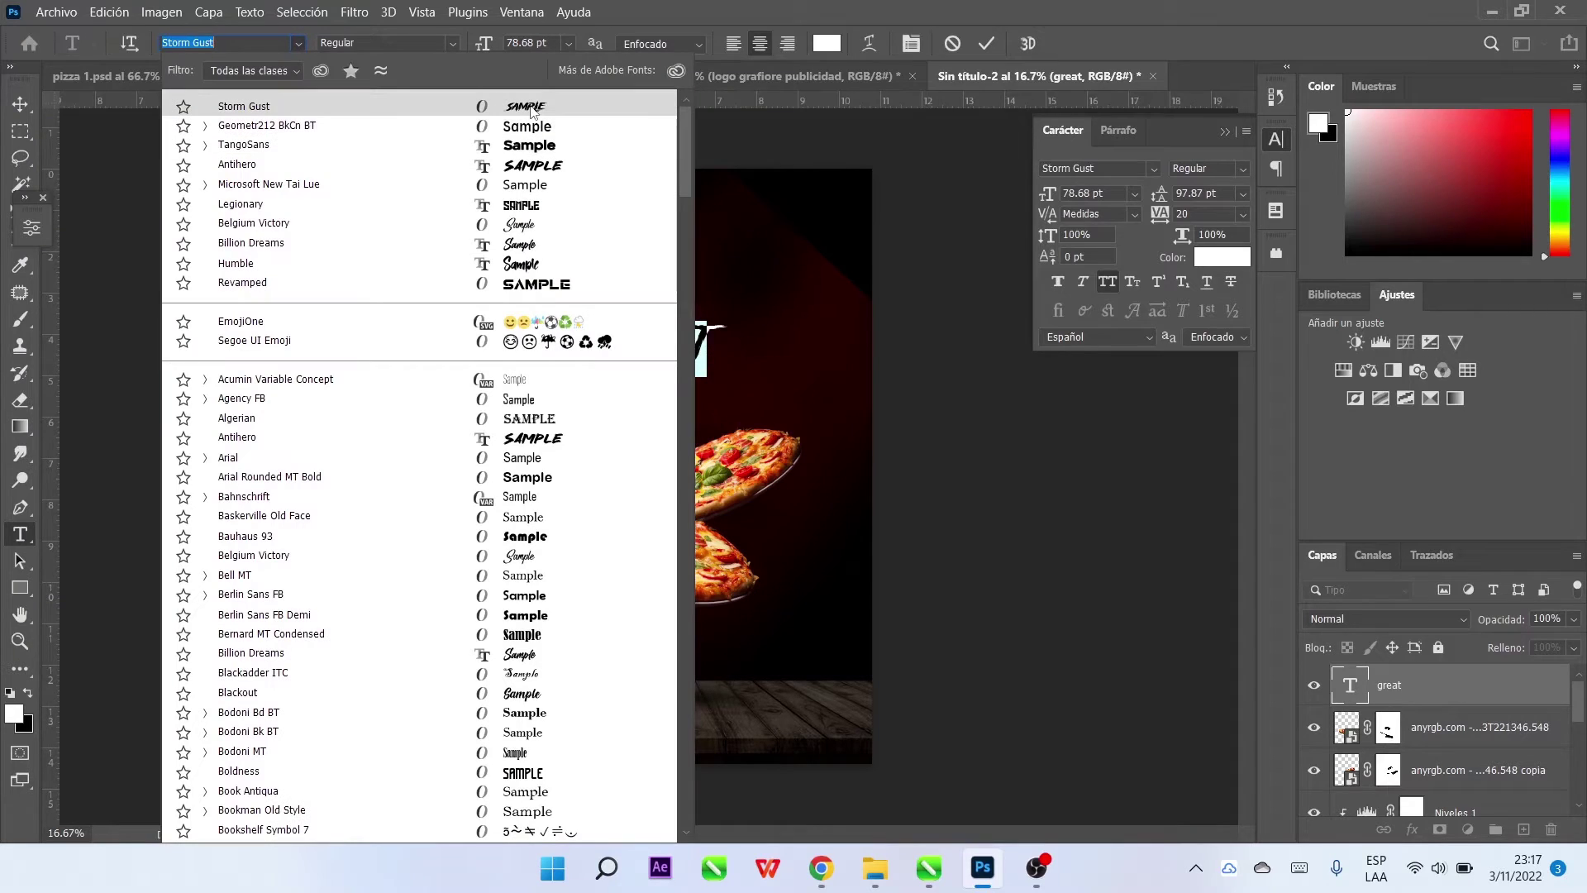
pyautogui.click(530, 110)
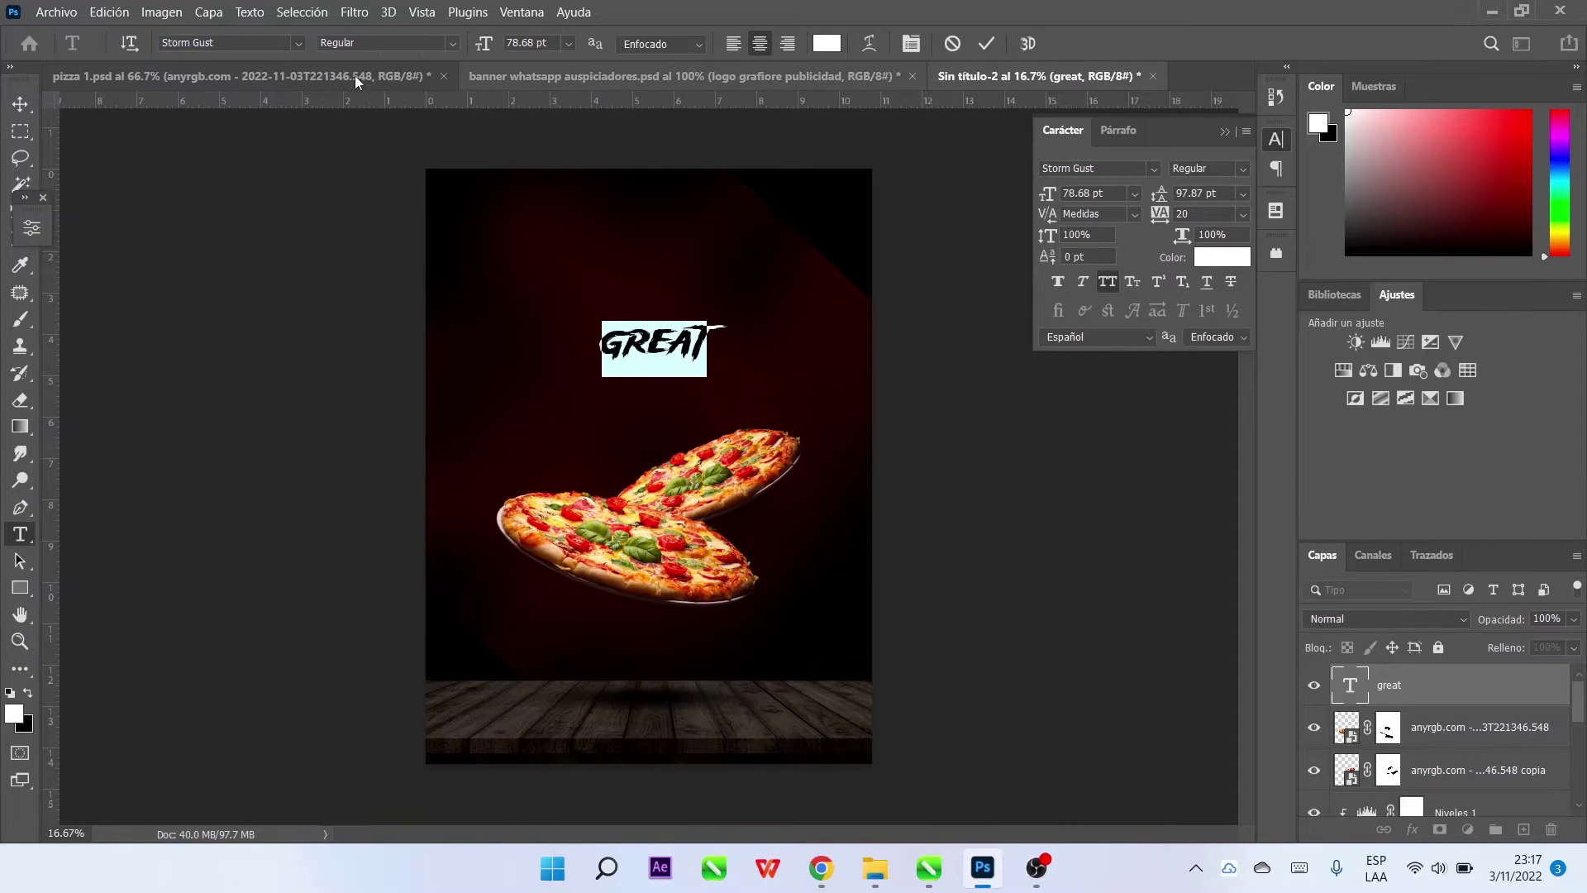
pyautogui.click(297, 43)
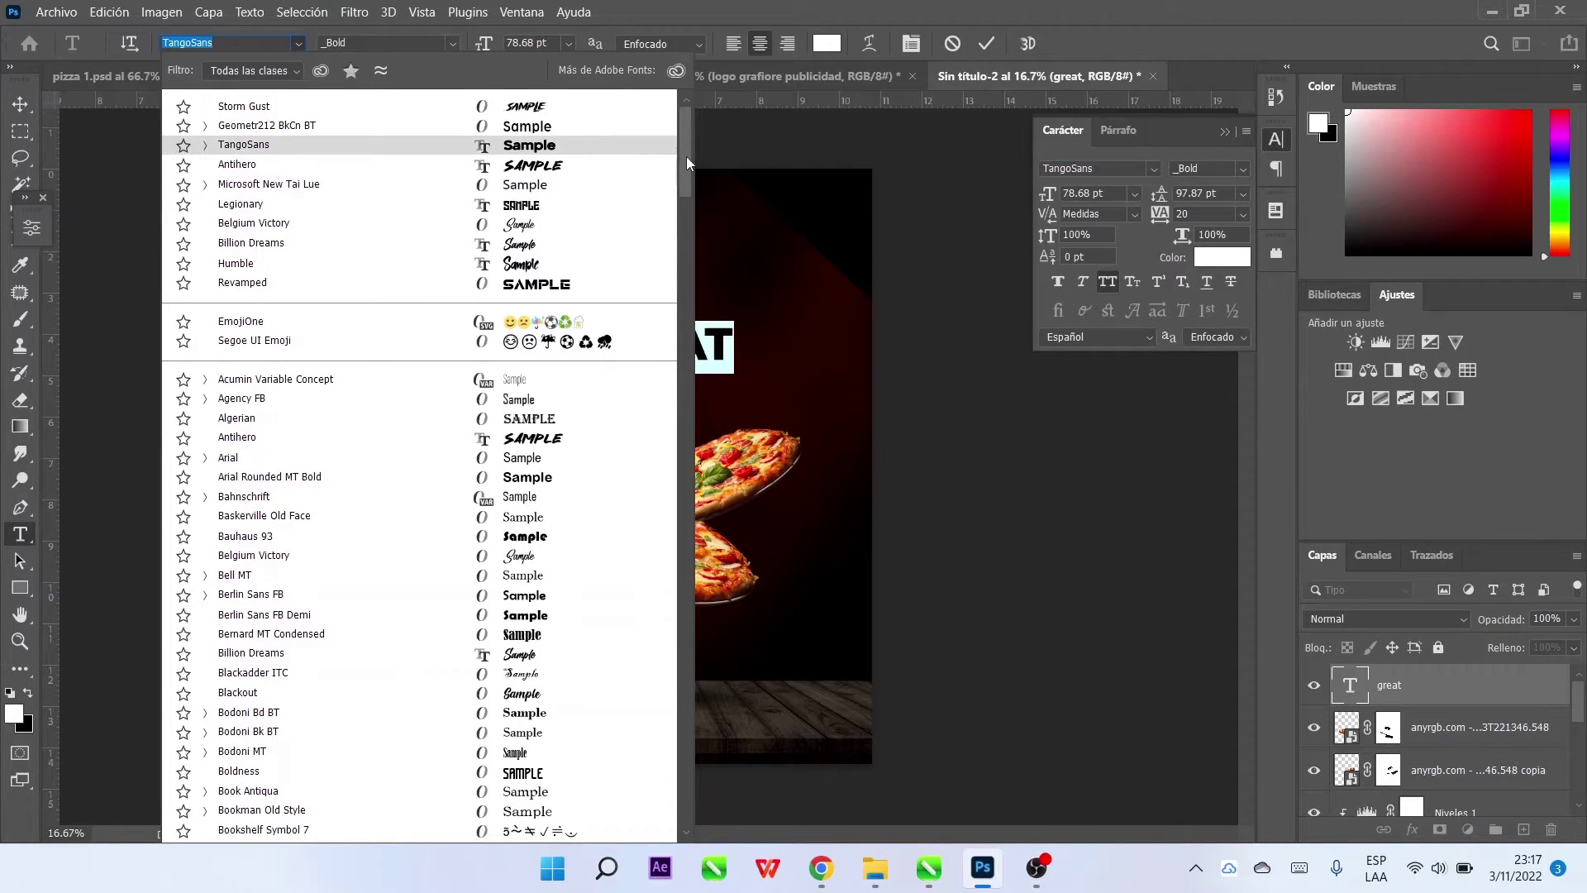
pyautogui.click(545, 437)
pyautogui.click(19, 103)
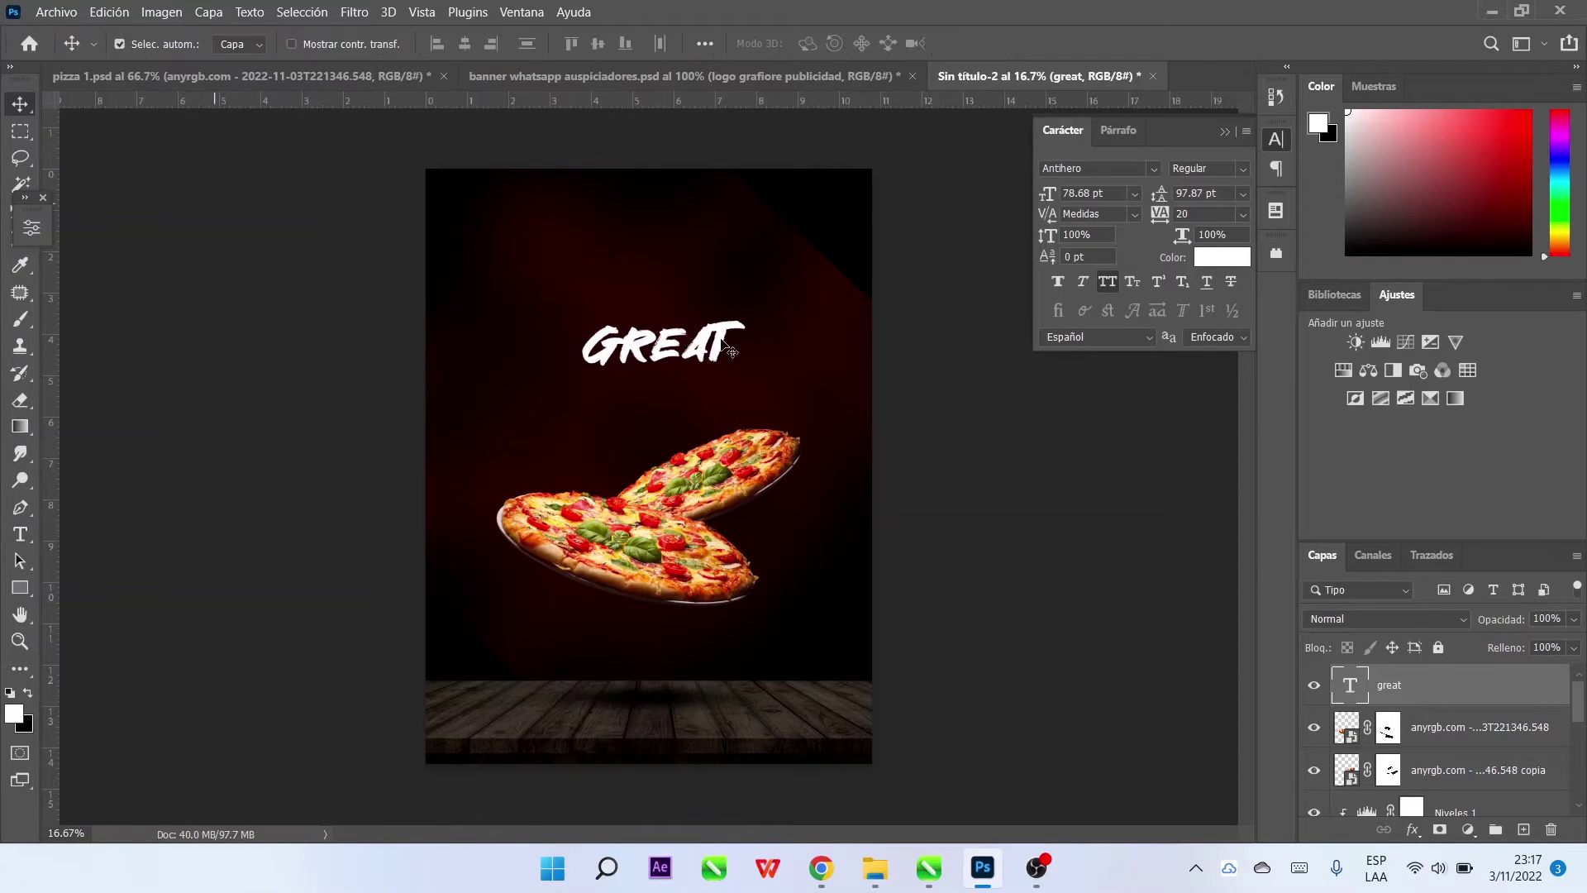
# Move the GREAT headline higher and tilt it about -8 degrees
pyautogui.moveTo(663, 335); pyautogui.dragTo(653, 298)
pyautogui.hotkey('ctrl', 't')
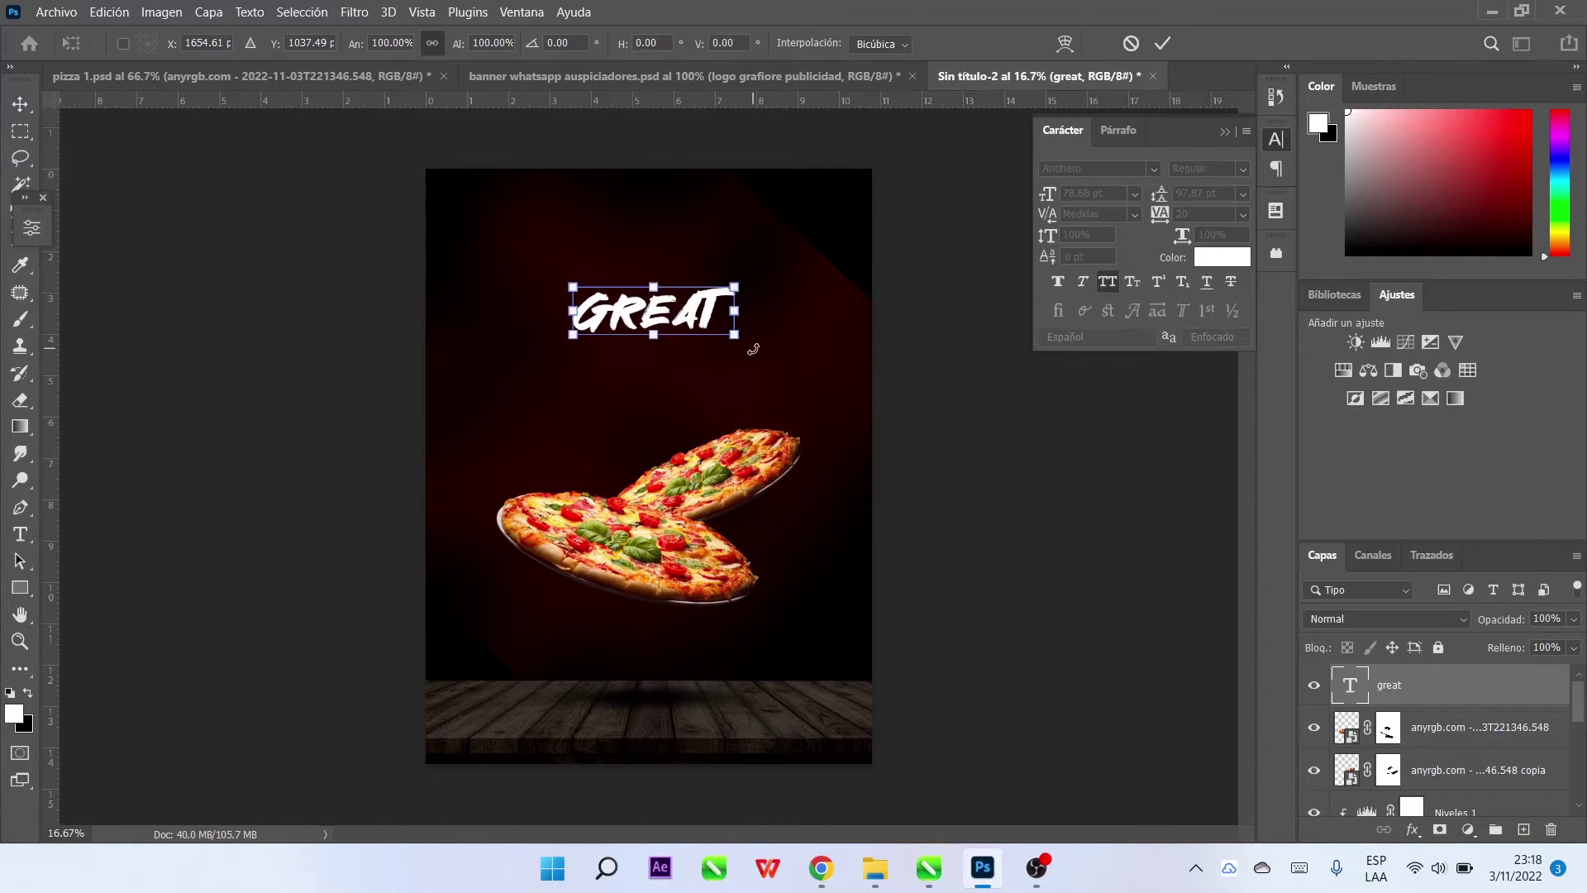
pyautogui.moveTo(748, 329); pyautogui.dragTo(789, 302)
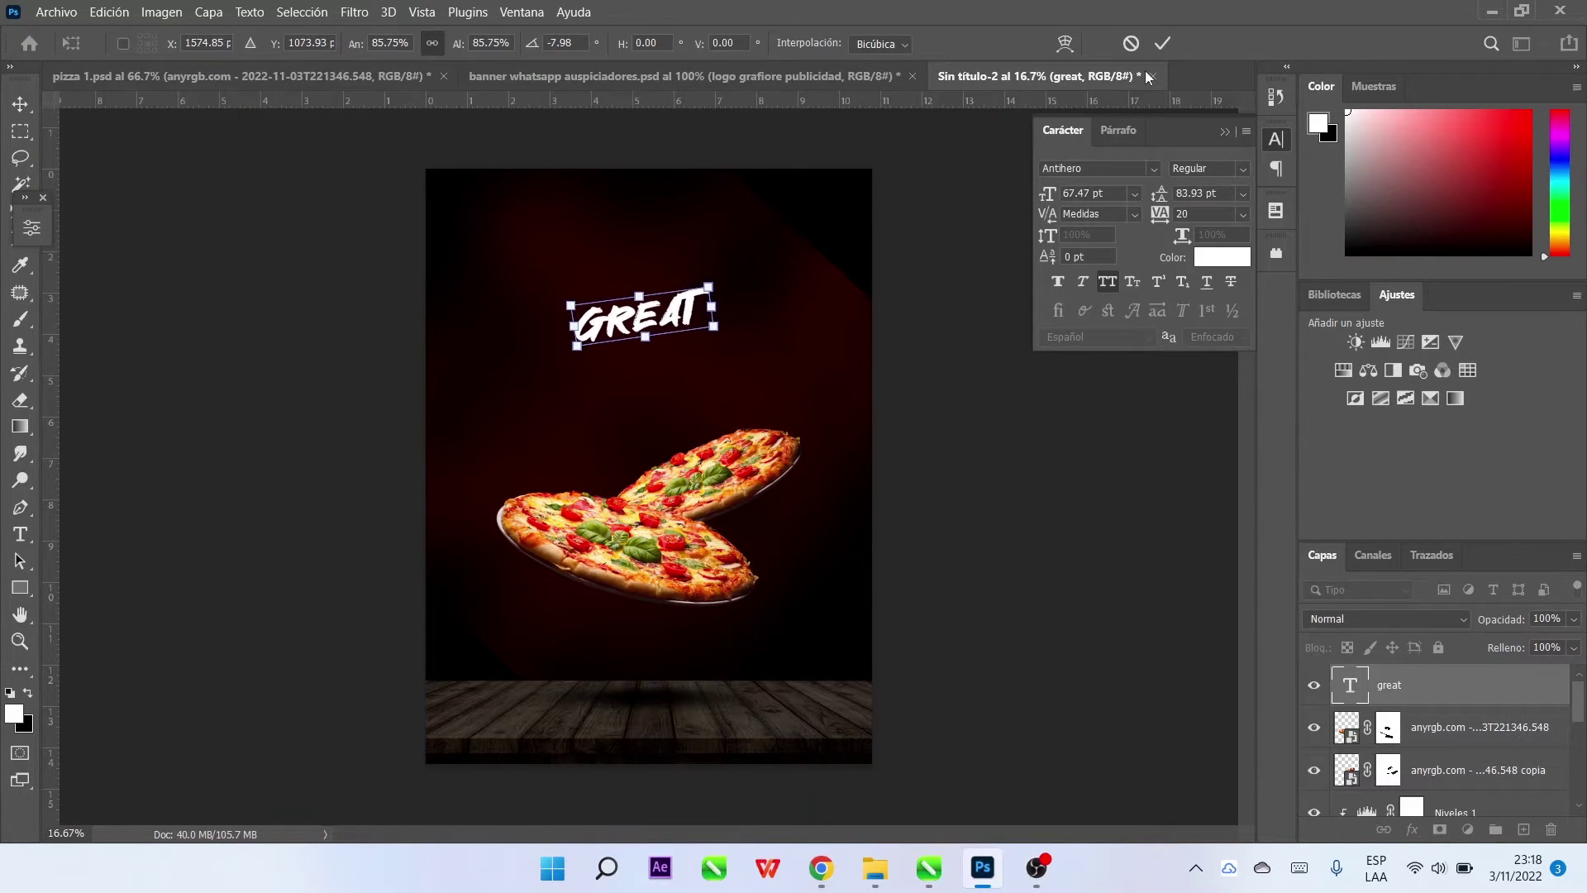
pyautogui.click(1162, 43)
# Duplicate GREAT below the original and retype the copy as PIZZA
pyautogui.hotkey('ctrl', 'j')
pyautogui.moveTo(657, 334); pyautogui.dragTo(652, 373)
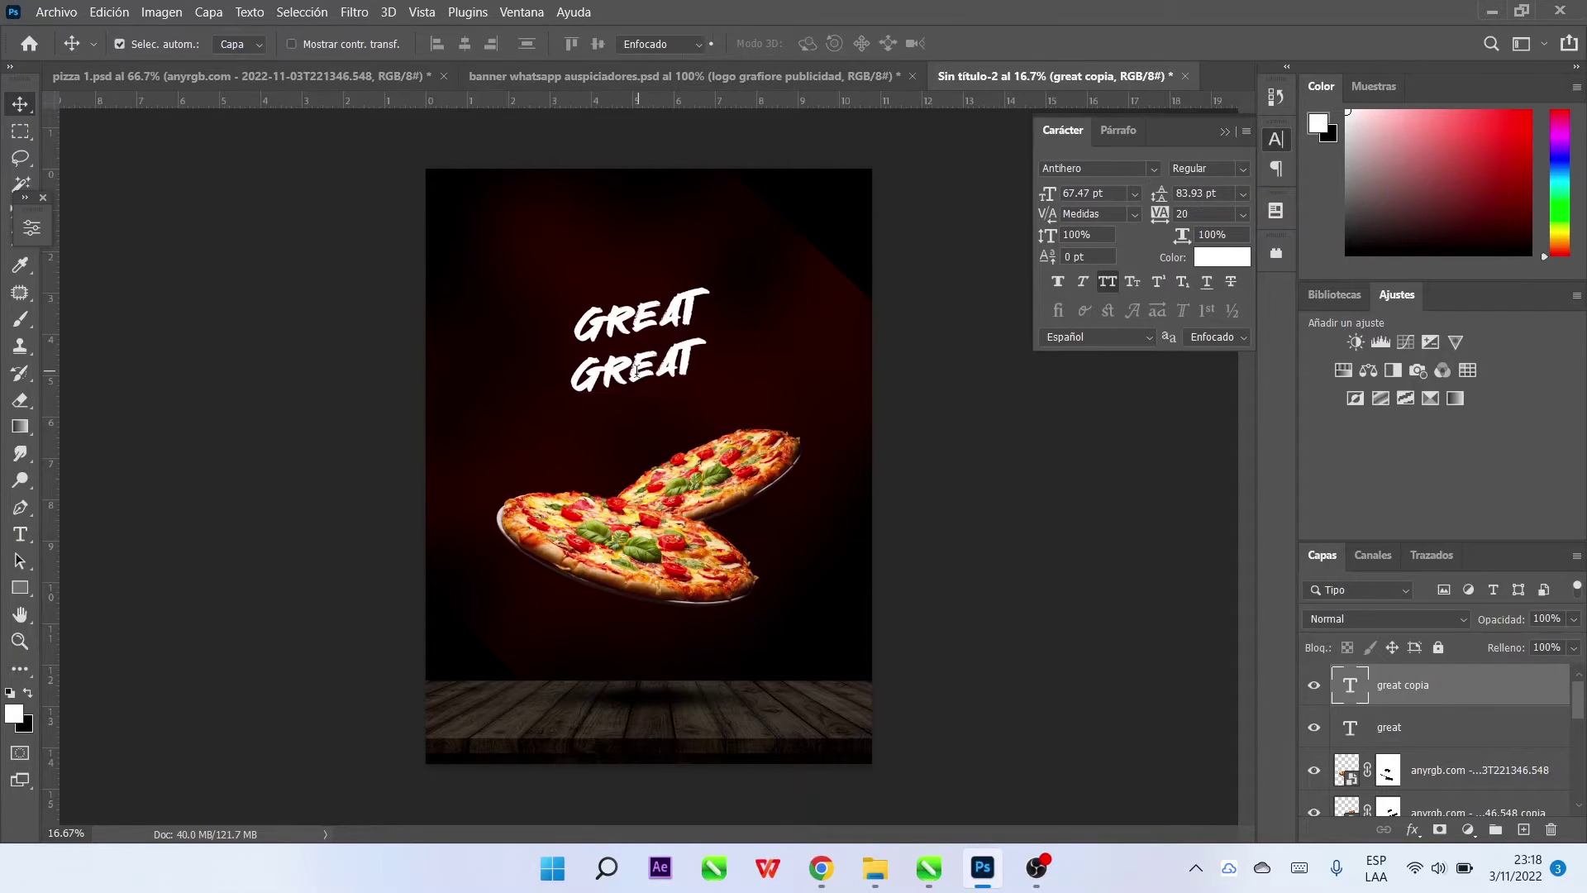
pyautogui.press('t')
pyautogui.doubleClick(633, 367)
pyautogui.write('PIZZA')
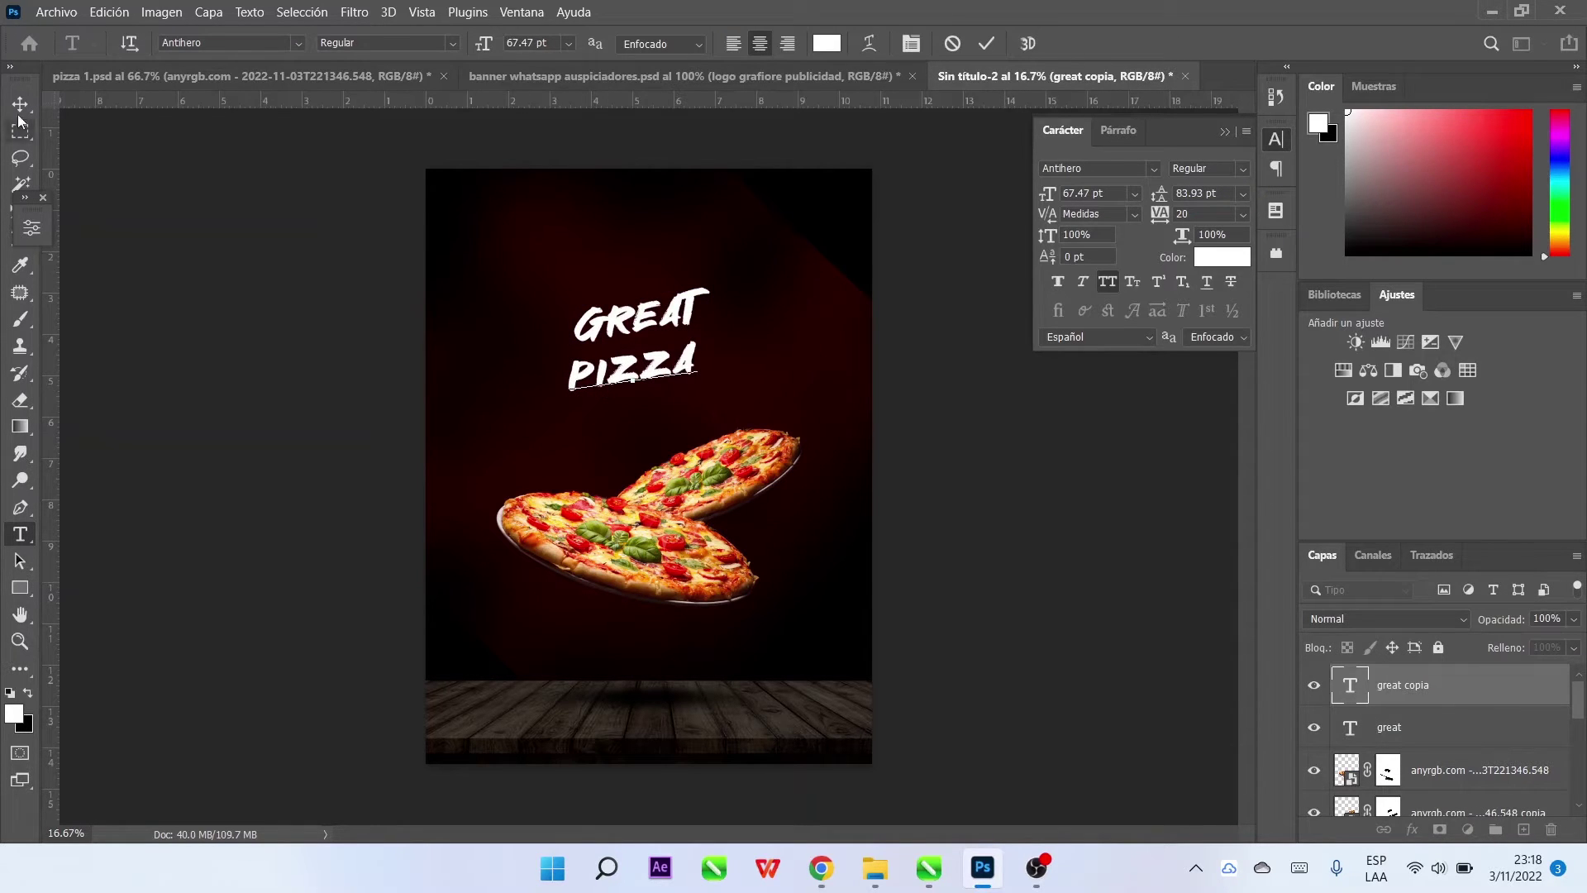
pyautogui.click(20, 104)
# Enlarge the PIZZA text to about double size
pyautogui.hotkey('ctrl', 't')
pyautogui.moveTo(699, 390); pyautogui.dragTo(836, 350)
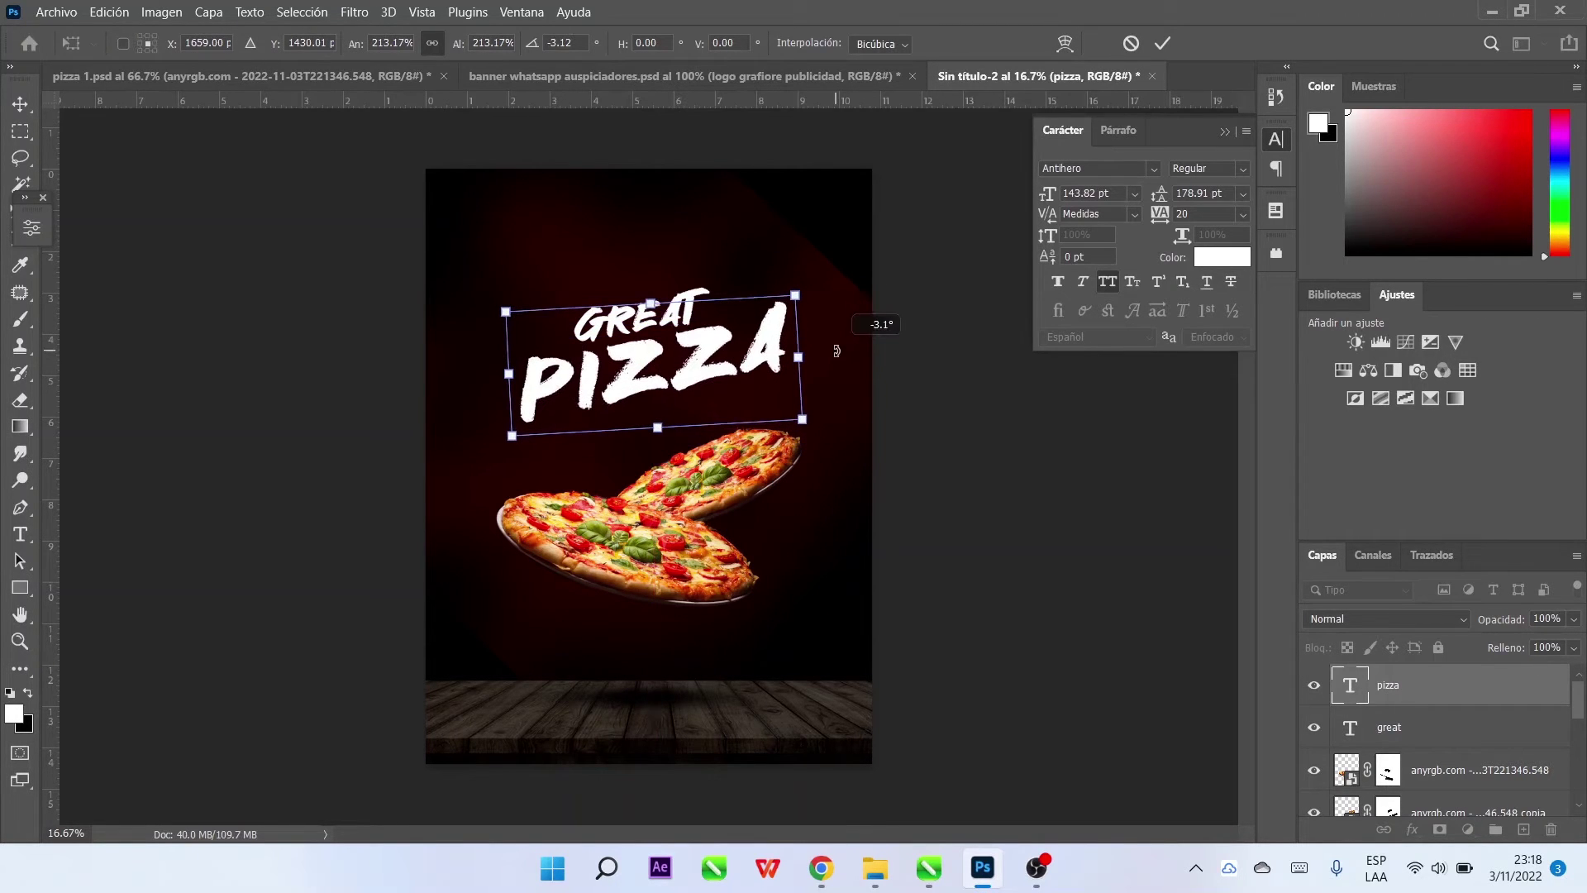
pyautogui.click(1165, 41)
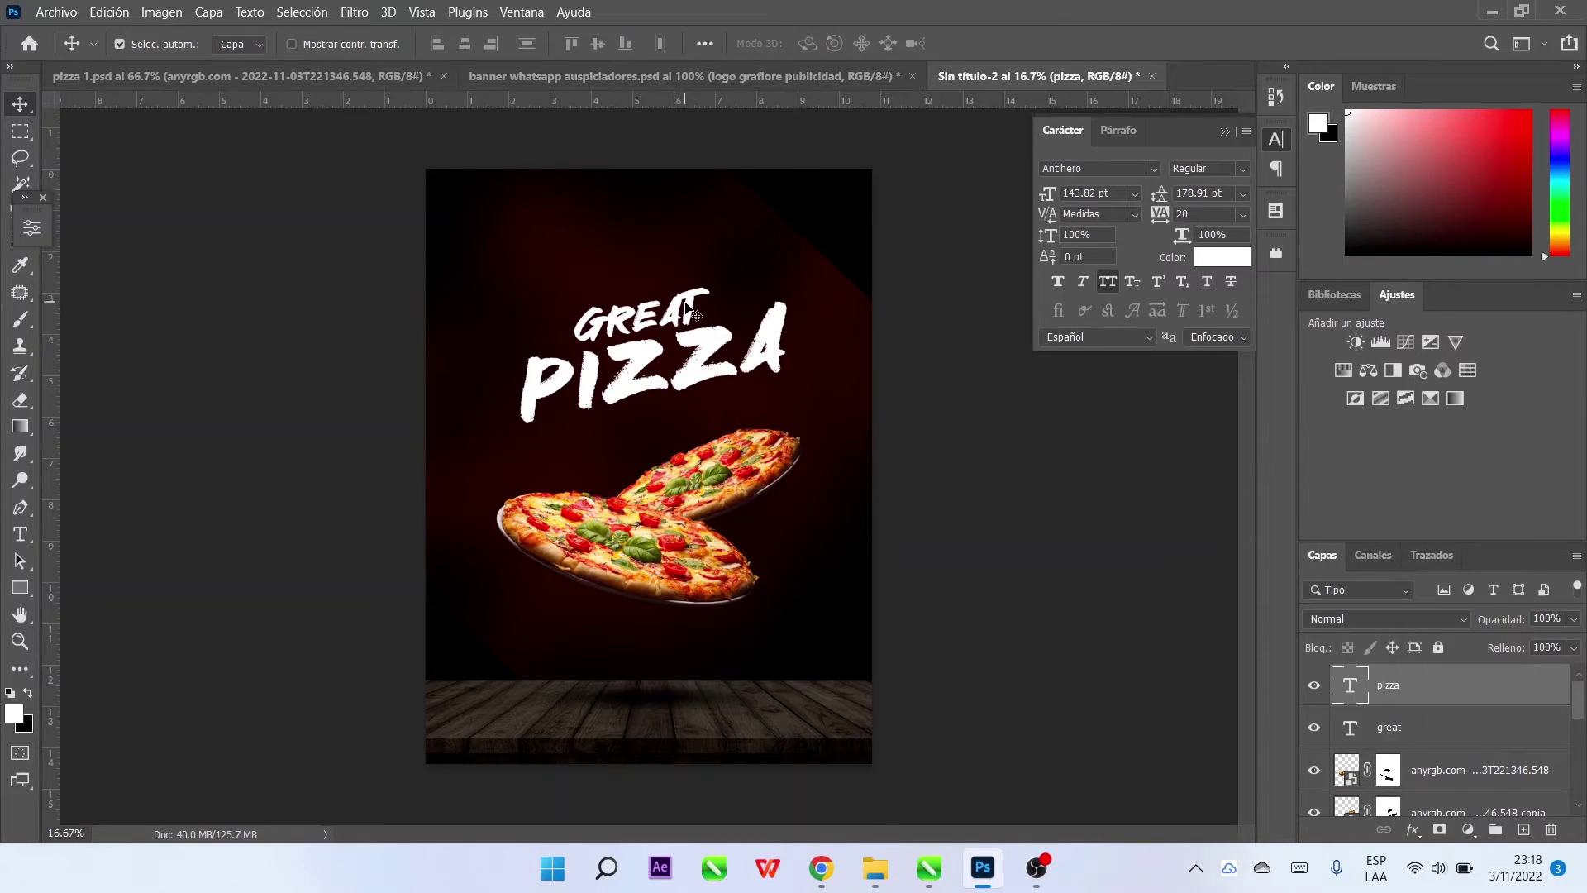
pyautogui.moveTo(686, 312); pyautogui.dragTo(699, 277)
pyautogui.hotkey('ctrl', 'z')
# Shift GREAT and PIZZA slightly left together, then reselect only the PIZZA layer
pyautogui.keyDown('shift'); pyautogui.click(701, 298); pyautogui.keyUp('shift')
pyautogui.hotkey('ctrl', 't')
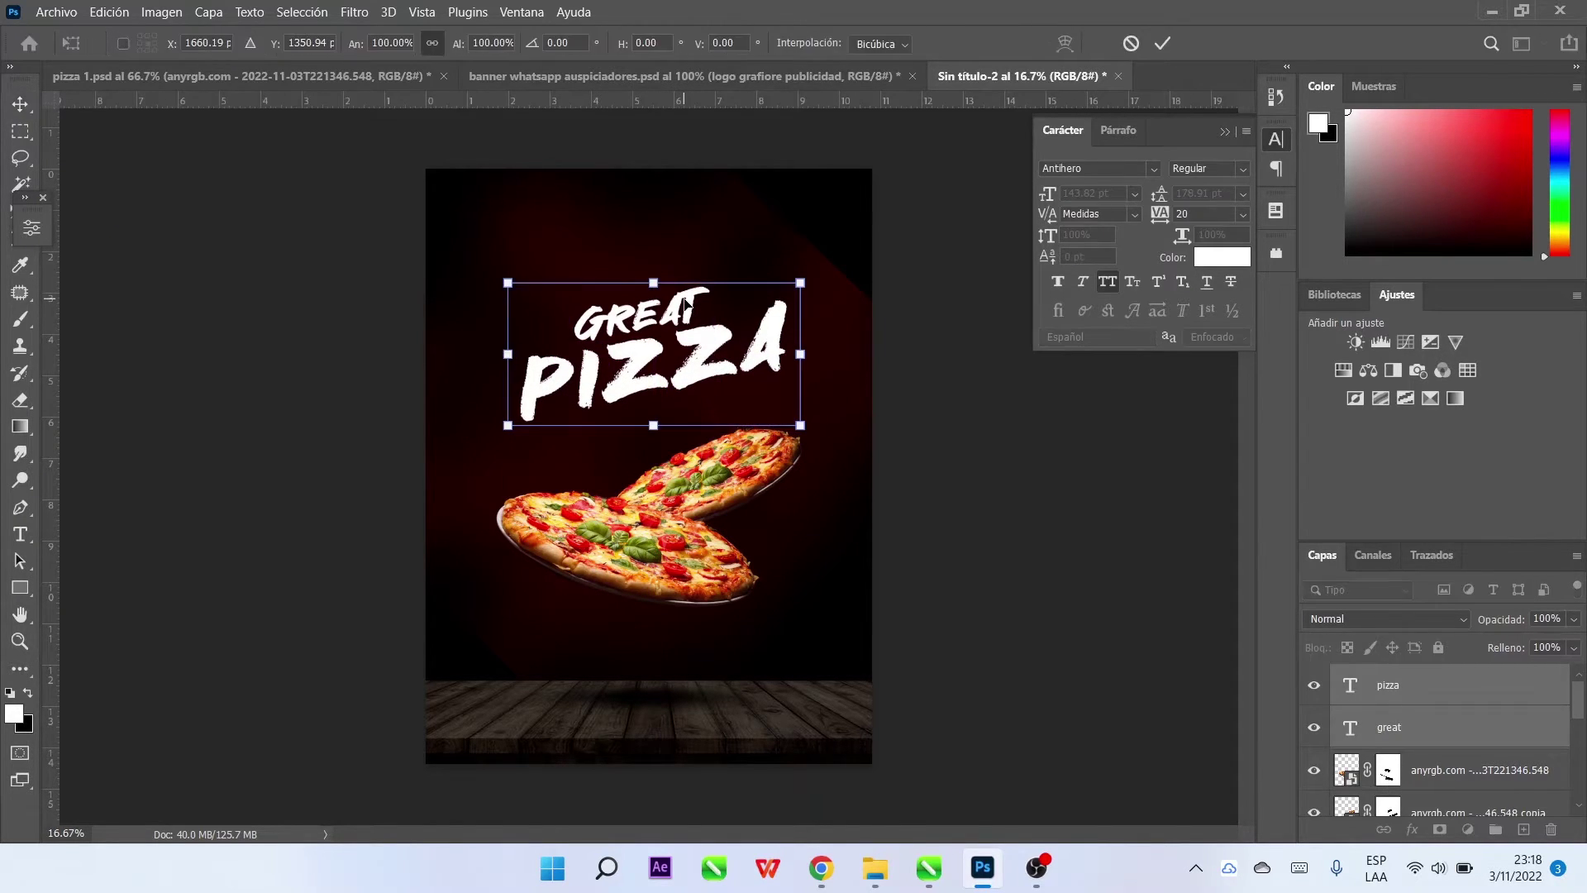
pyautogui.moveTo(647, 347); pyautogui.dragTo(642, 346)
pyautogui.click(1162, 43)
pyautogui.click(773, 324)
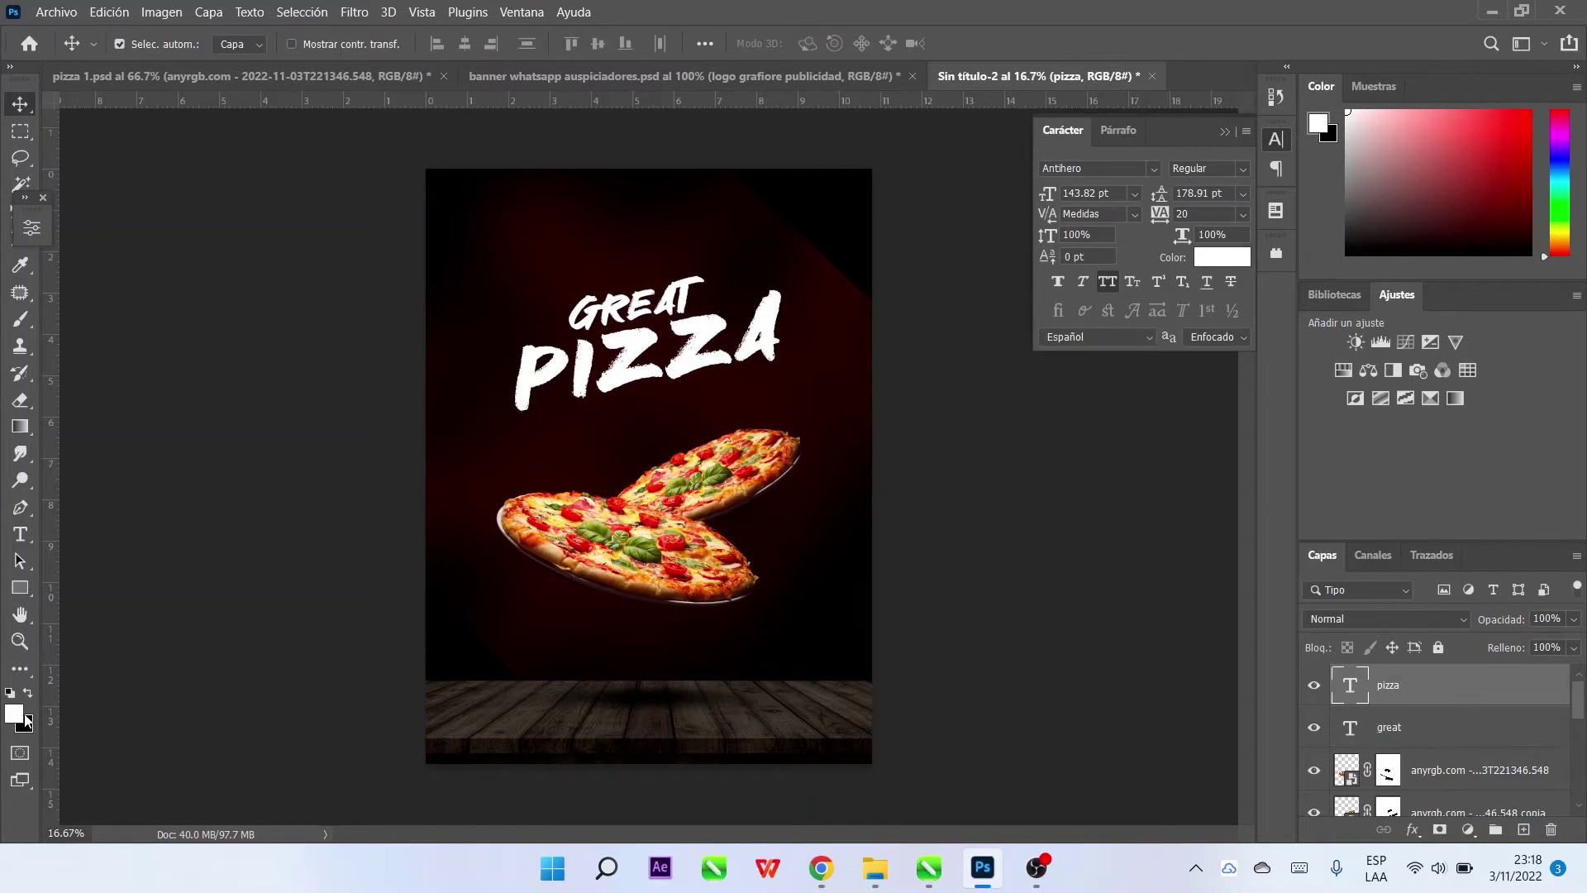
# Fill the PIZZA text with bright red fc1105
pyautogui.click(25, 717)
pyautogui.click(1269, 149)
pyautogui.moveTo(1282, 365); pyautogui.dragTo(1300, 415)
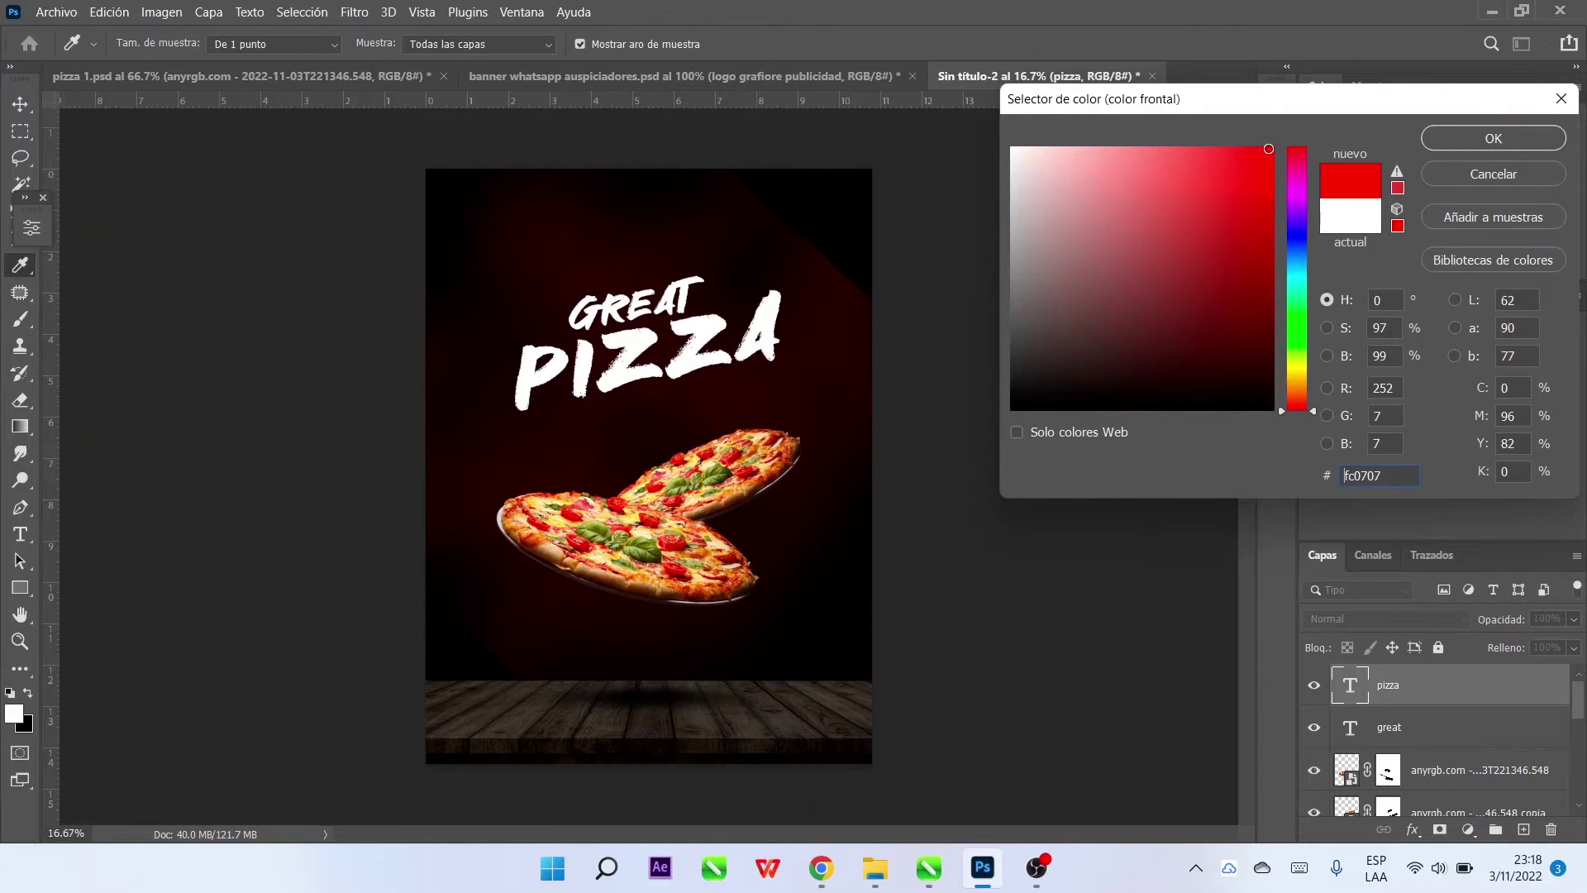
pyautogui.click(1476, 140)
pyautogui.hotkey('alt', 'BackSpace')
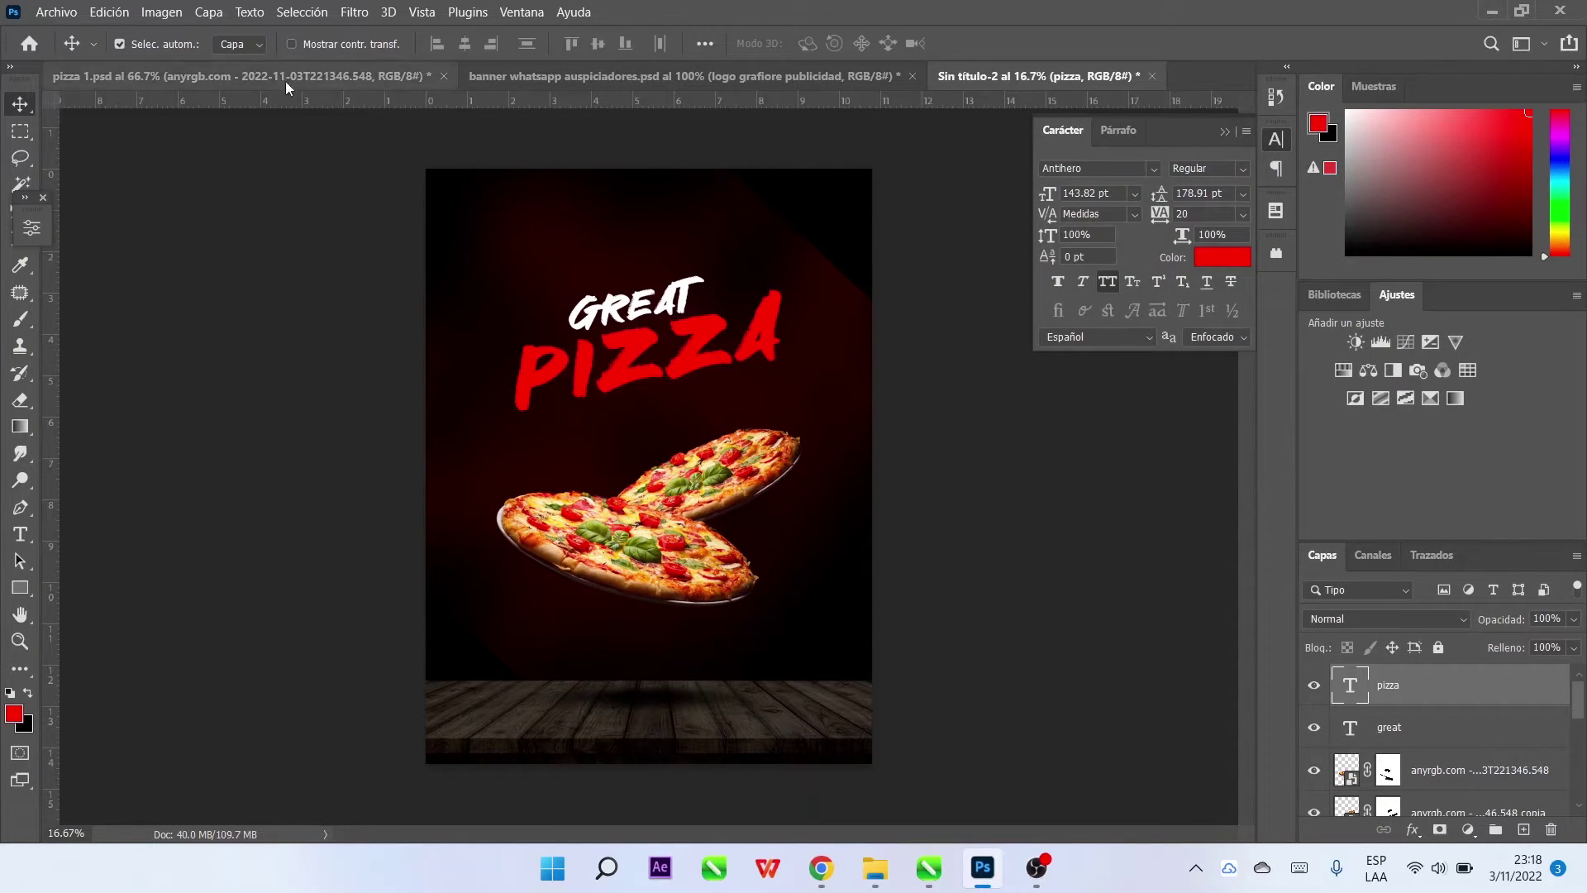
# Duplicate the GREAT layer and move the copy into a new position
pyautogui.click(699, 296)
pyautogui.hotkey('ctrl', 'j')
pyautogui.moveTo(683, 310); pyautogui.dragTo(749, 385)
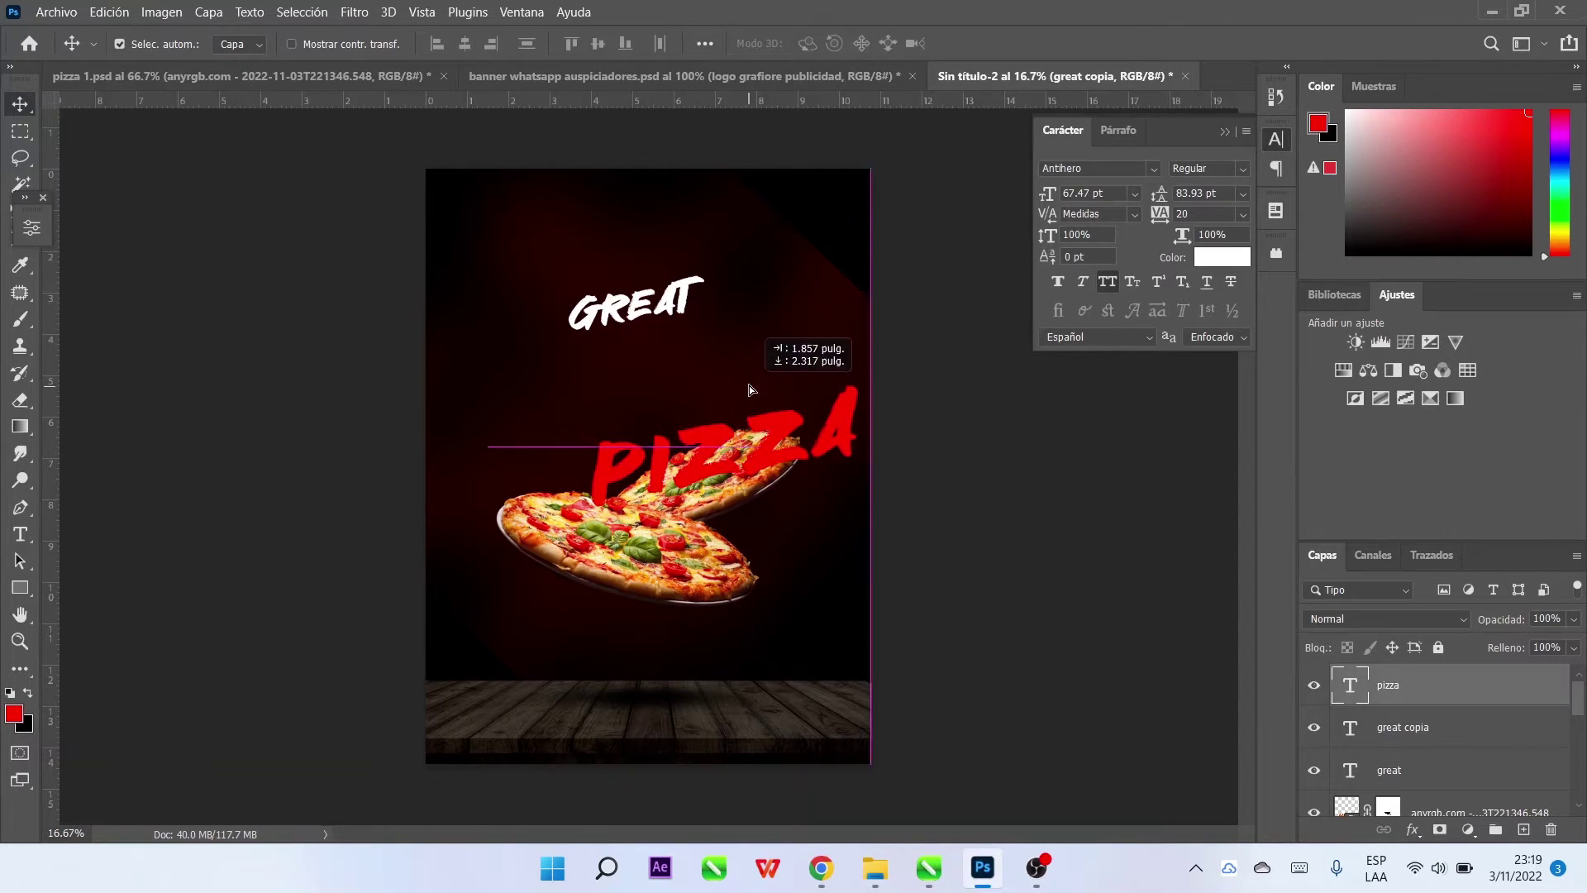
pyautogui.hotkey('ctrl', 'z')
pyautogui.click(696, 291)
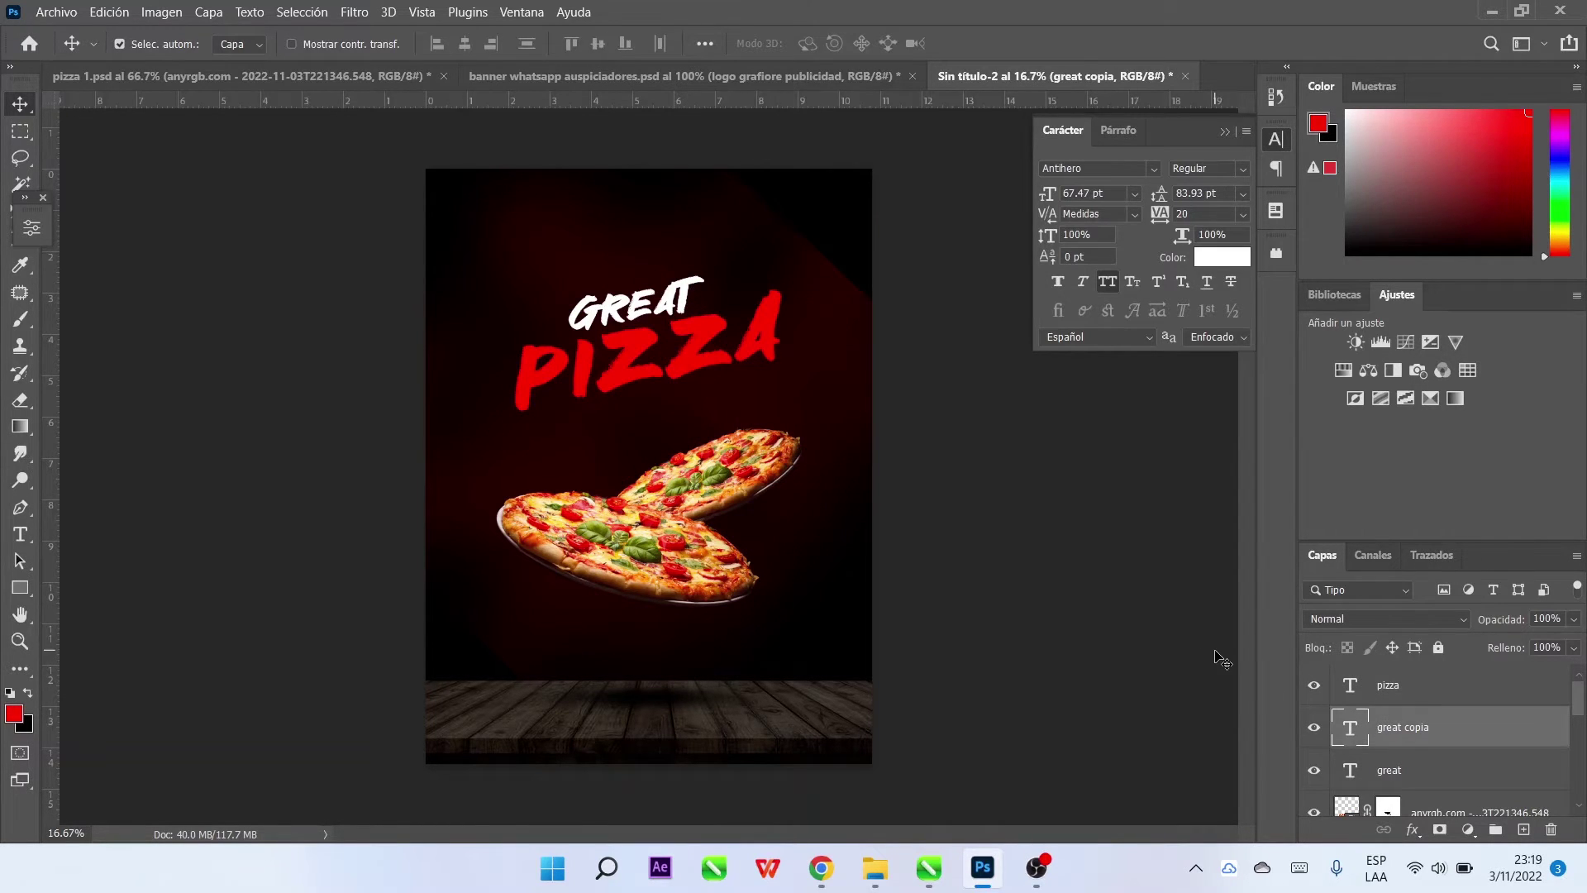
pyautogui.moveTo(688, 292); pyautogui.dragTo(785, 381)
# Retype the GREAT copy layer as 20%OFF
pyautogui.doubleClick(760, 403)
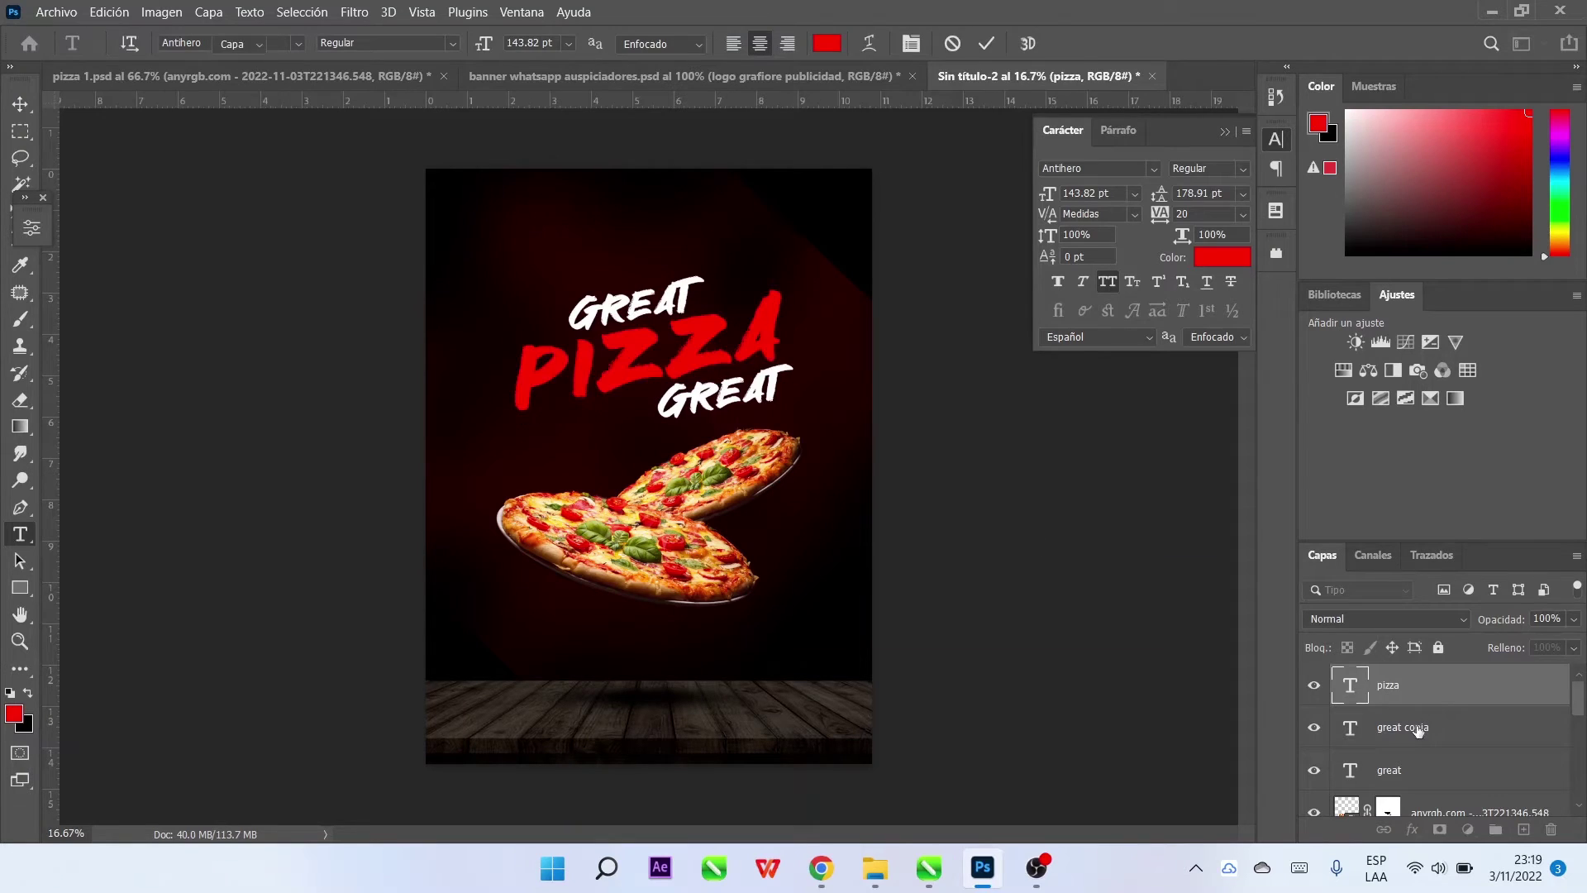
pyautogui.click(1417, 729)
pyautogui.doubleClick(1353, 734)
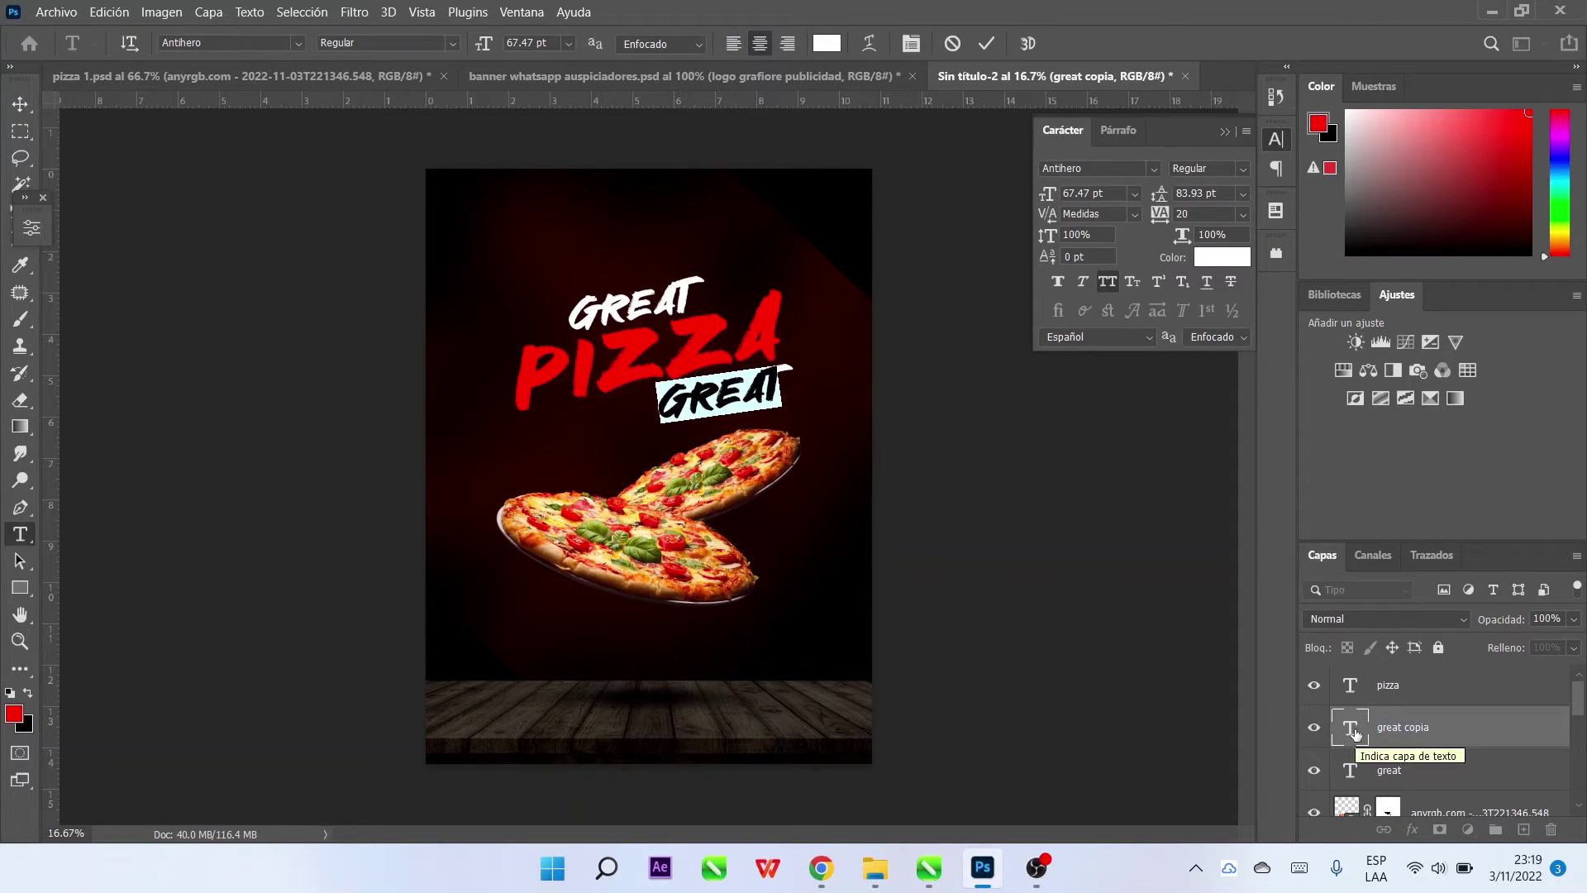
pyautogui.write('20')
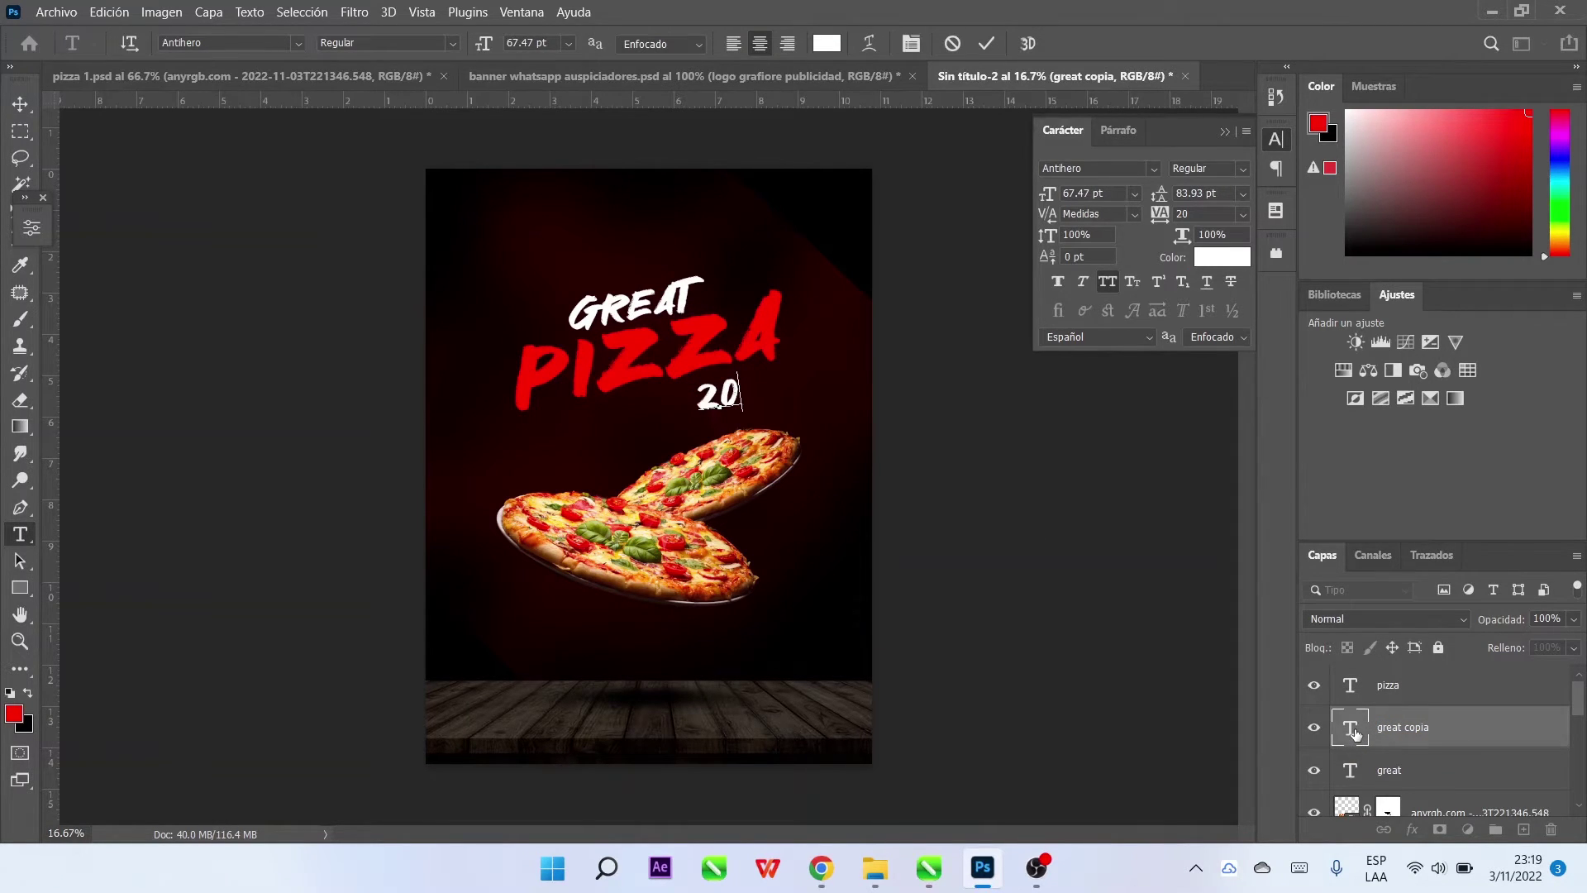
pyautogui.write('%OFF')
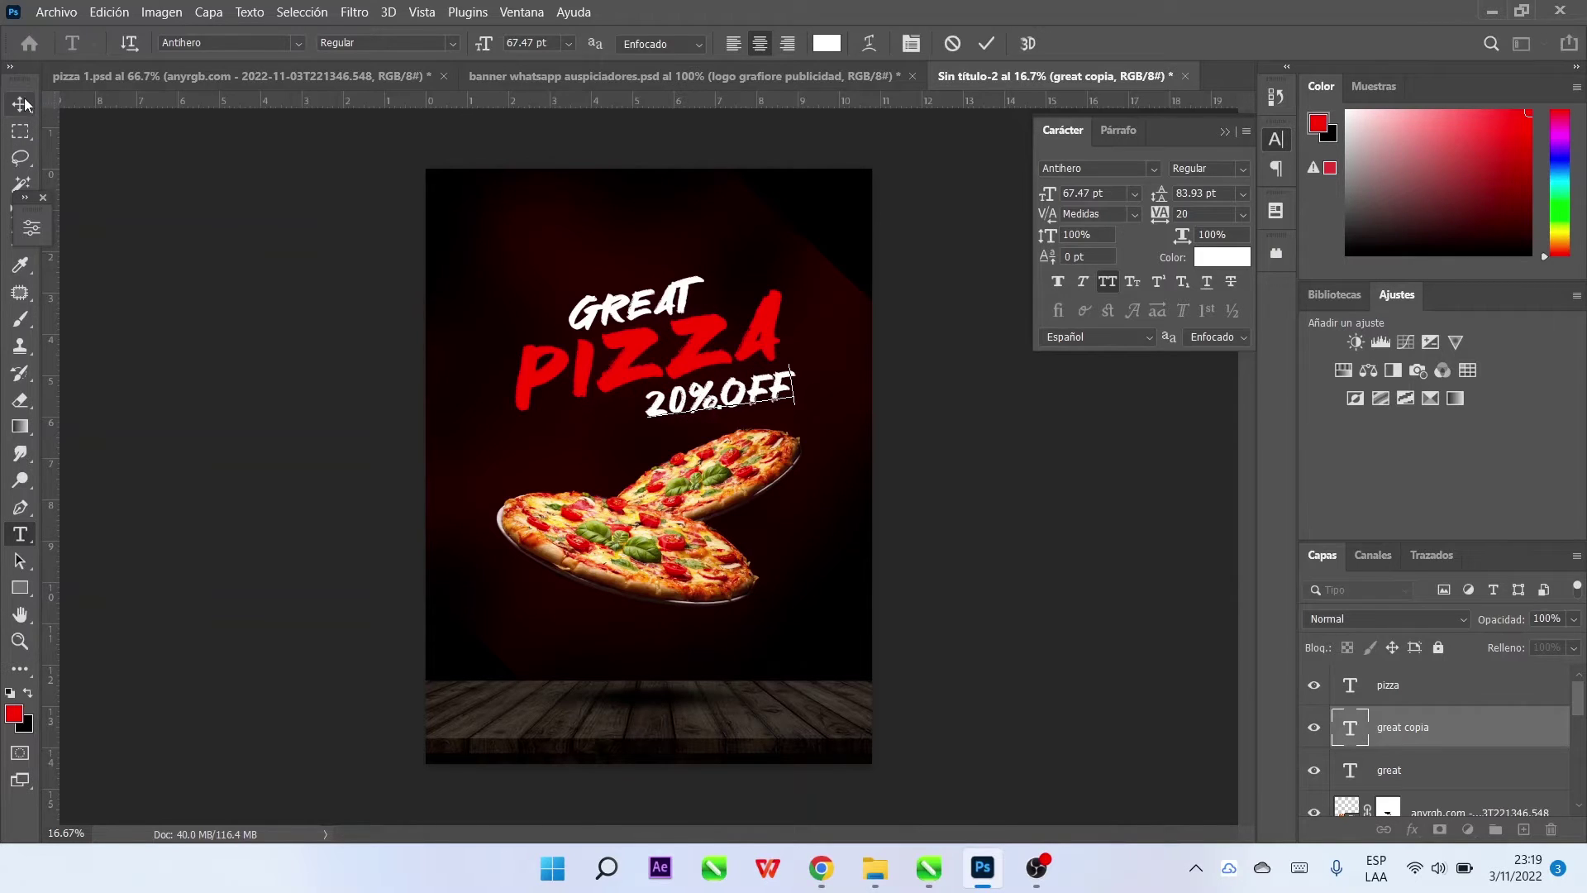
pyautogui.click(25, 103)
# Scale 20%OFF down to about 80% and nudge it into place under PIZZA
pyautogui.hotkey('ctrl', 't')
pyautogui.moveTo(805, 429); pyautogui.dragTo(767, 430)
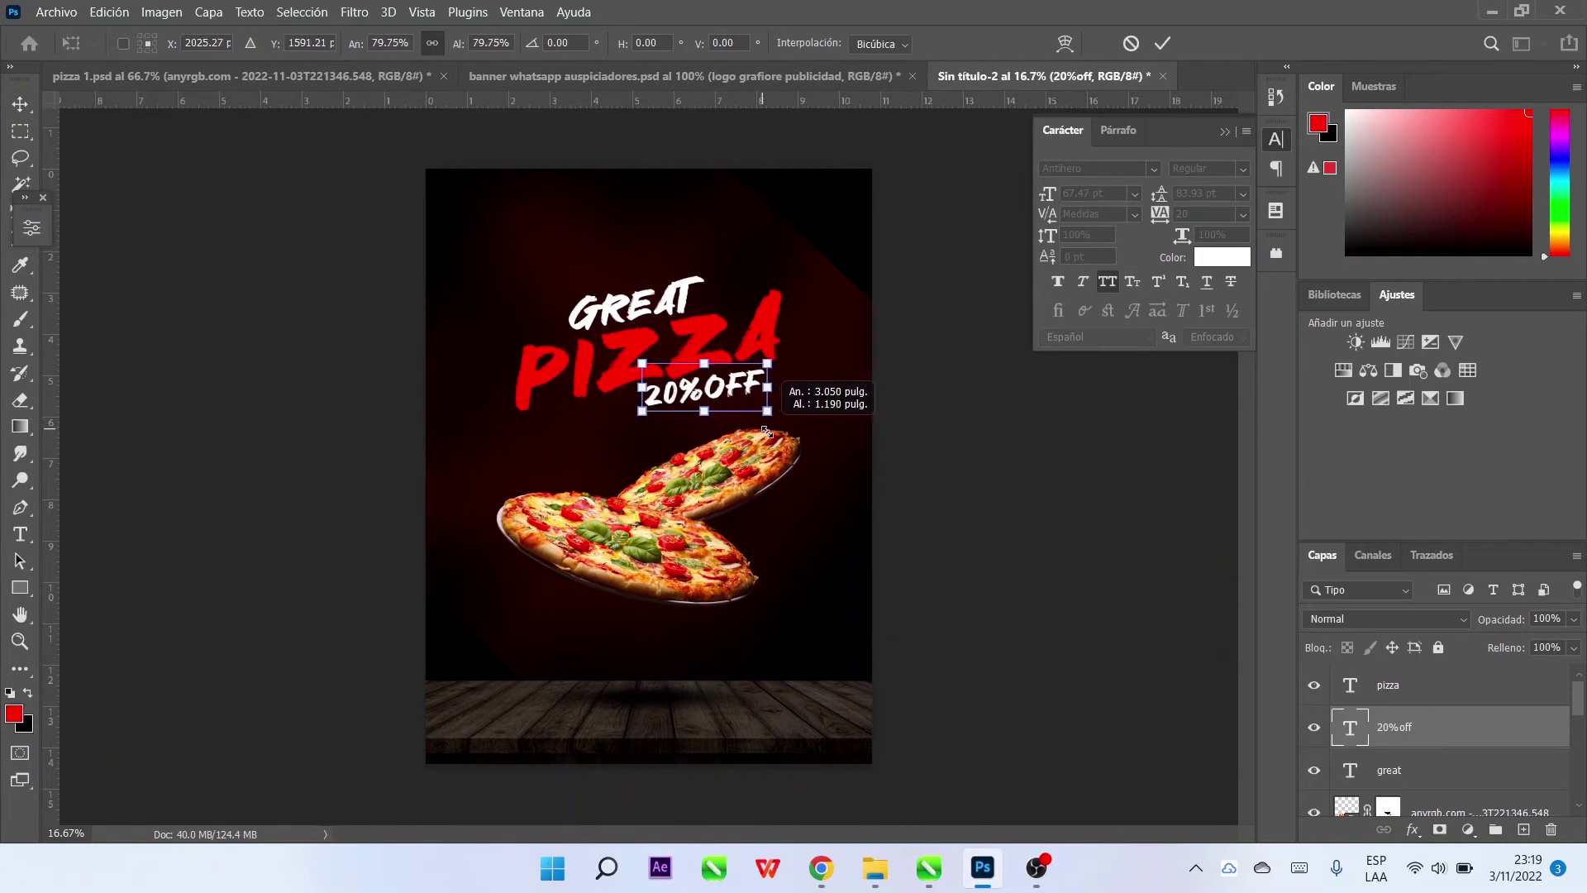
pyautogui.click(1161, 43)
pyautogui.hotkey('shift', 'Right')
pyautogui.hotkey('shift', 'Down')
pyautogui.hotkey('shift', 'Right')
pyautogui.hotkey('shift', 'Right')
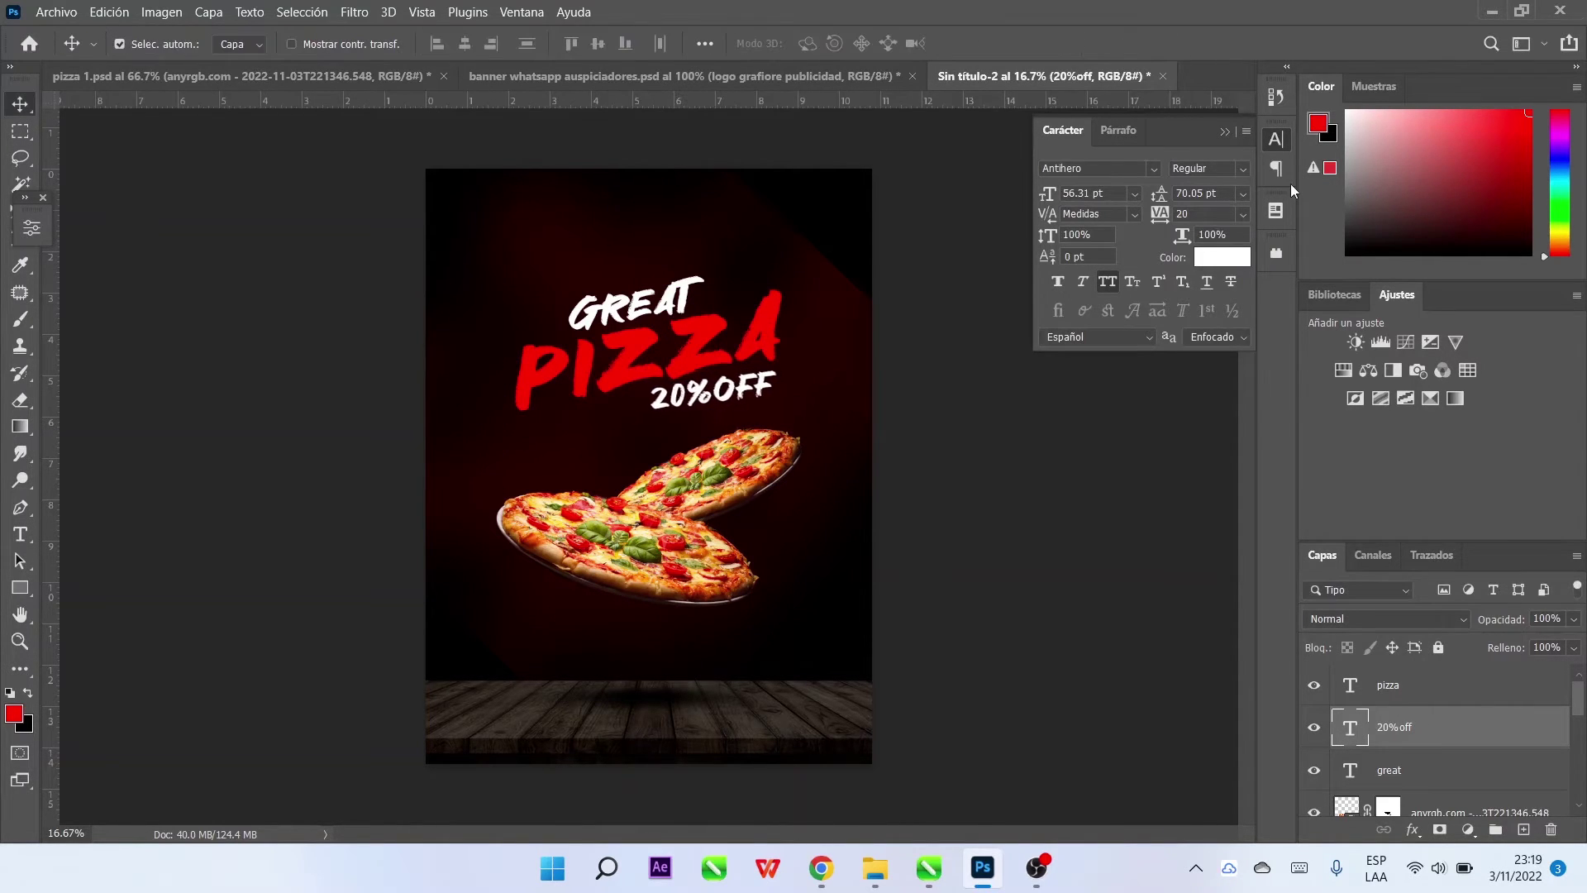
pyautogui.click(917, 507)
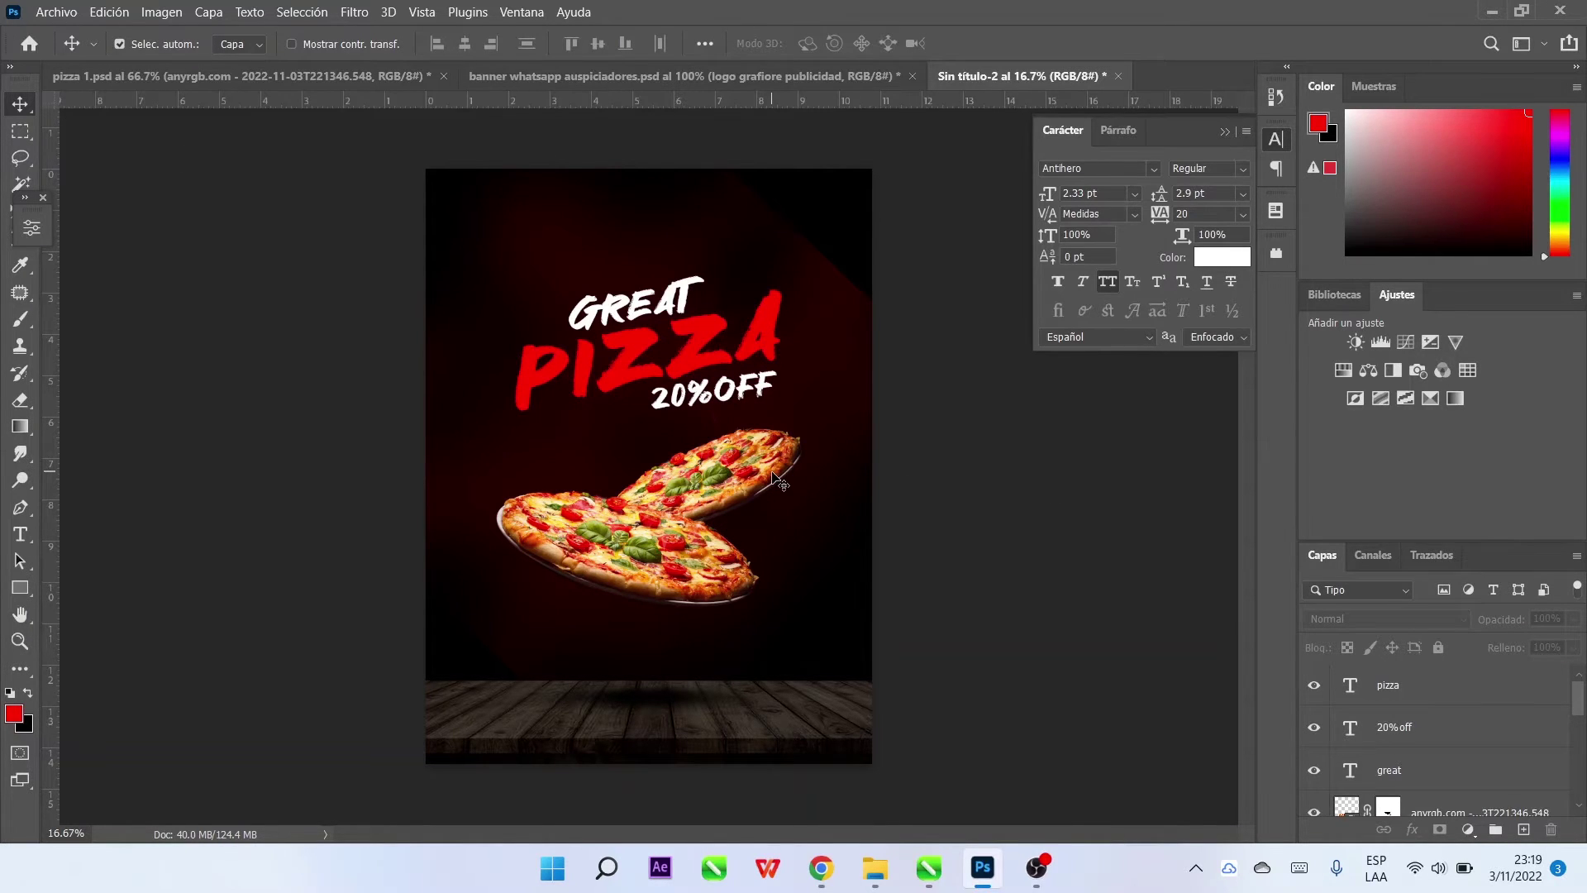
# Duplicate the red glow, rotate the copy about 30°, enlarge it, and hide it
pyautogui.click(847, 307)
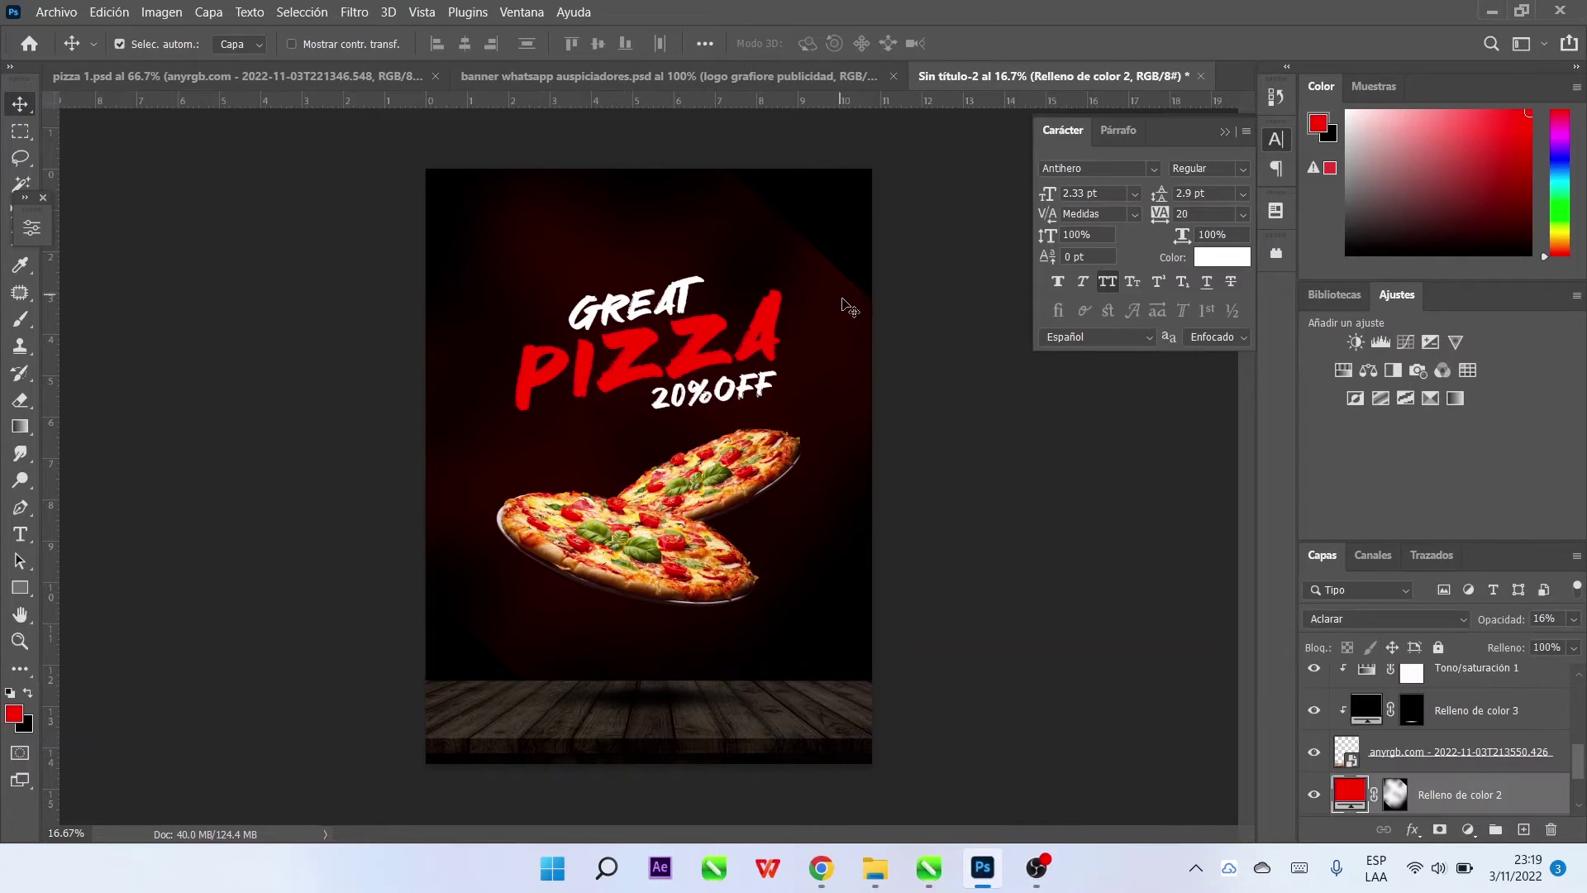
pyautogui.hotkey('ctrl', 'j')
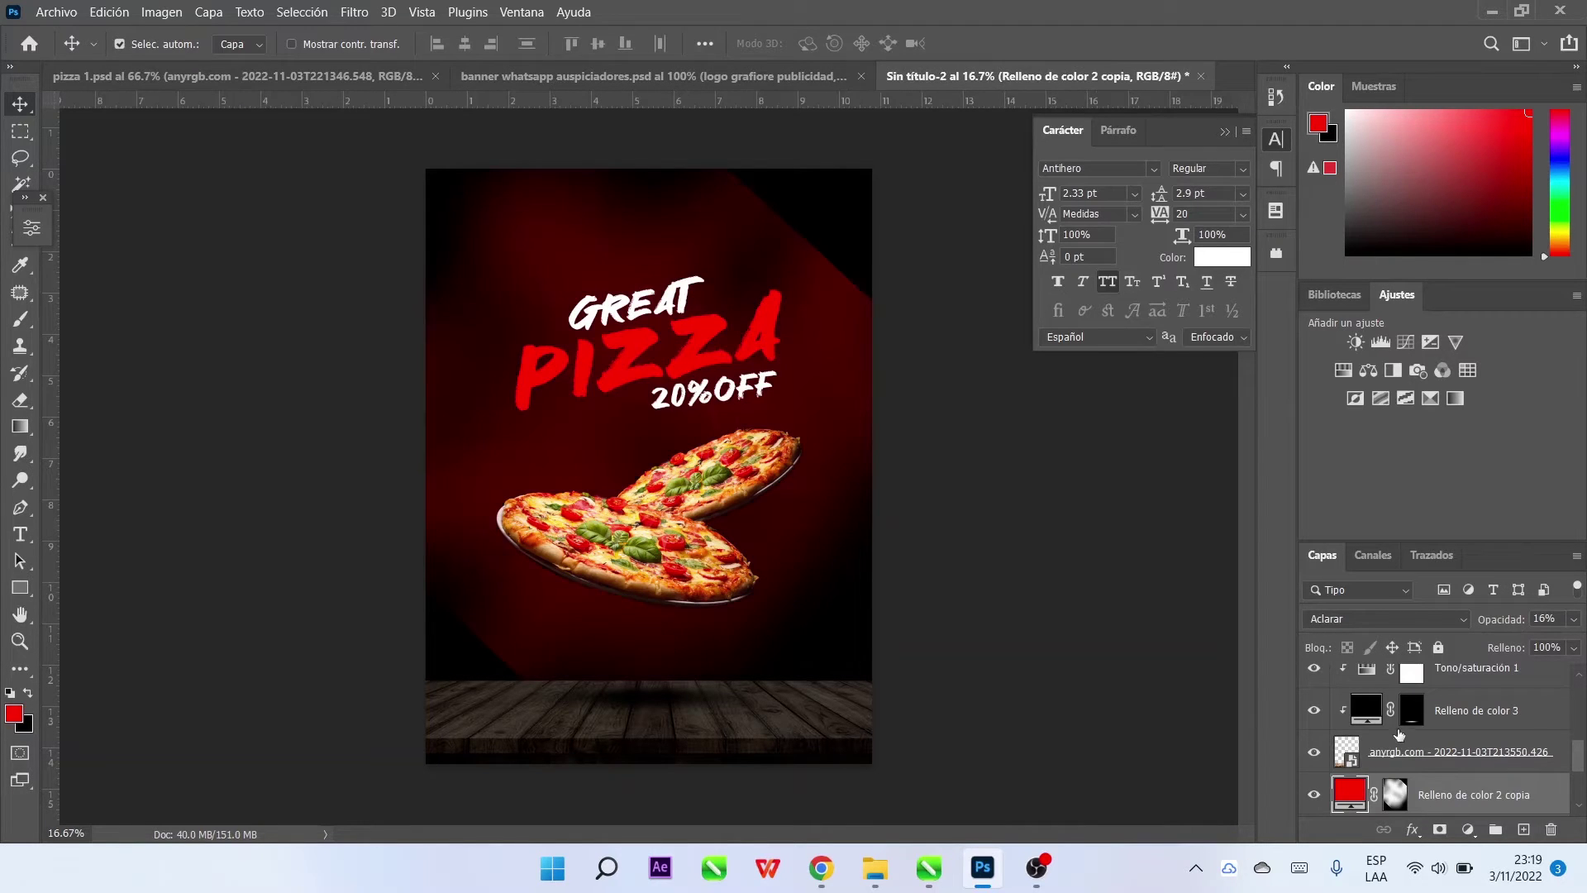
pyautogui.hotkey('ctrl', 't')
pyautogui.moveTo(1109, 467); pyautogui.dragTo(1045, 716)
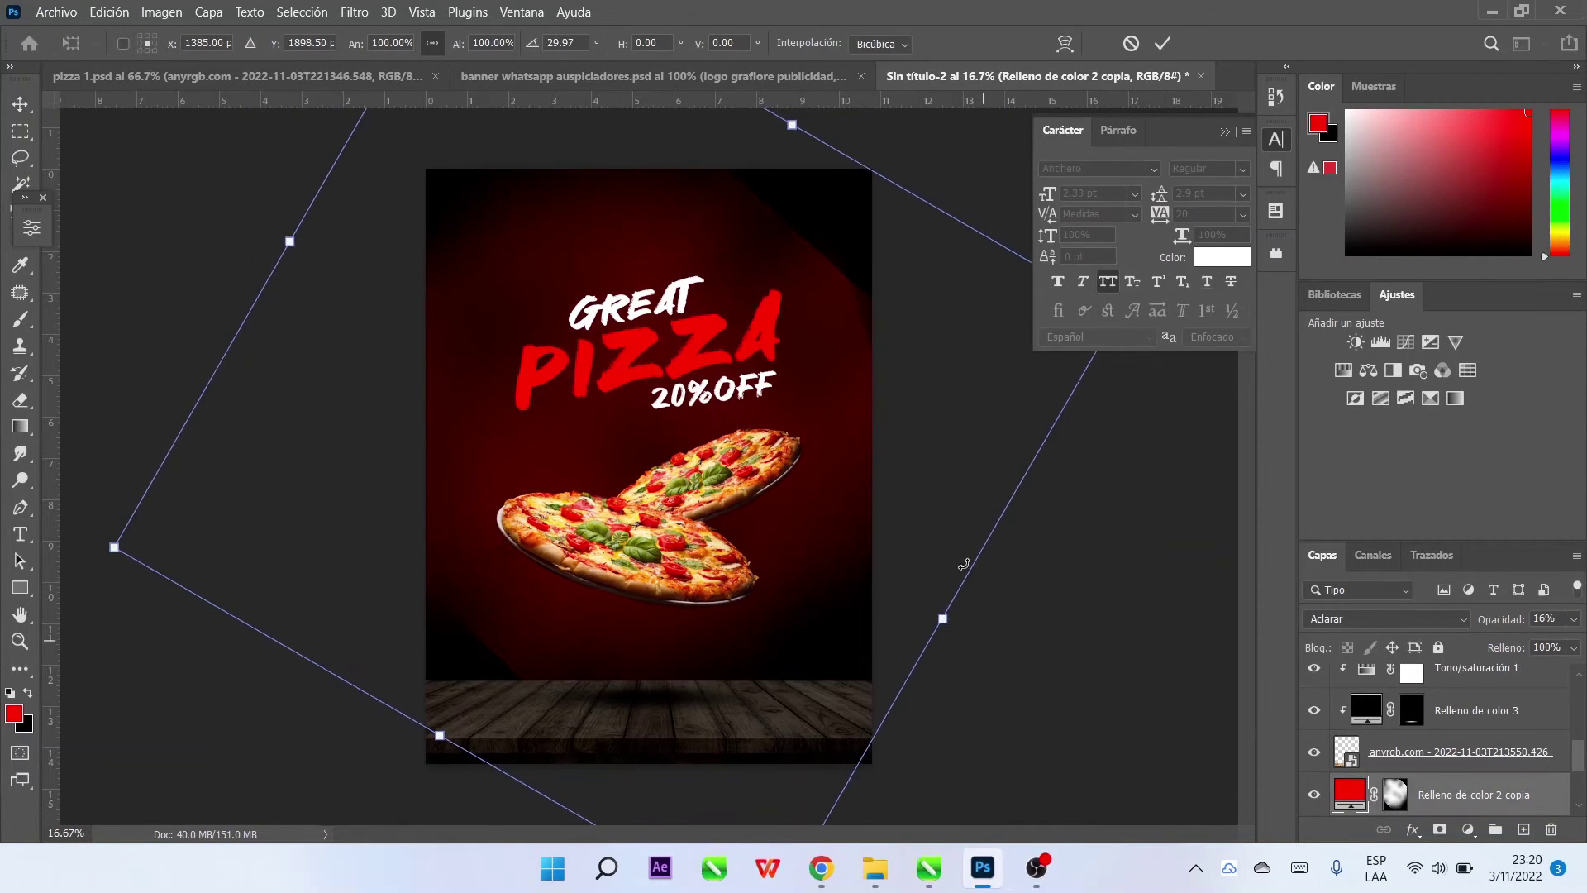
pyautogui.moveTo(943, 116); pyautogui.dragTo(1066, 8)
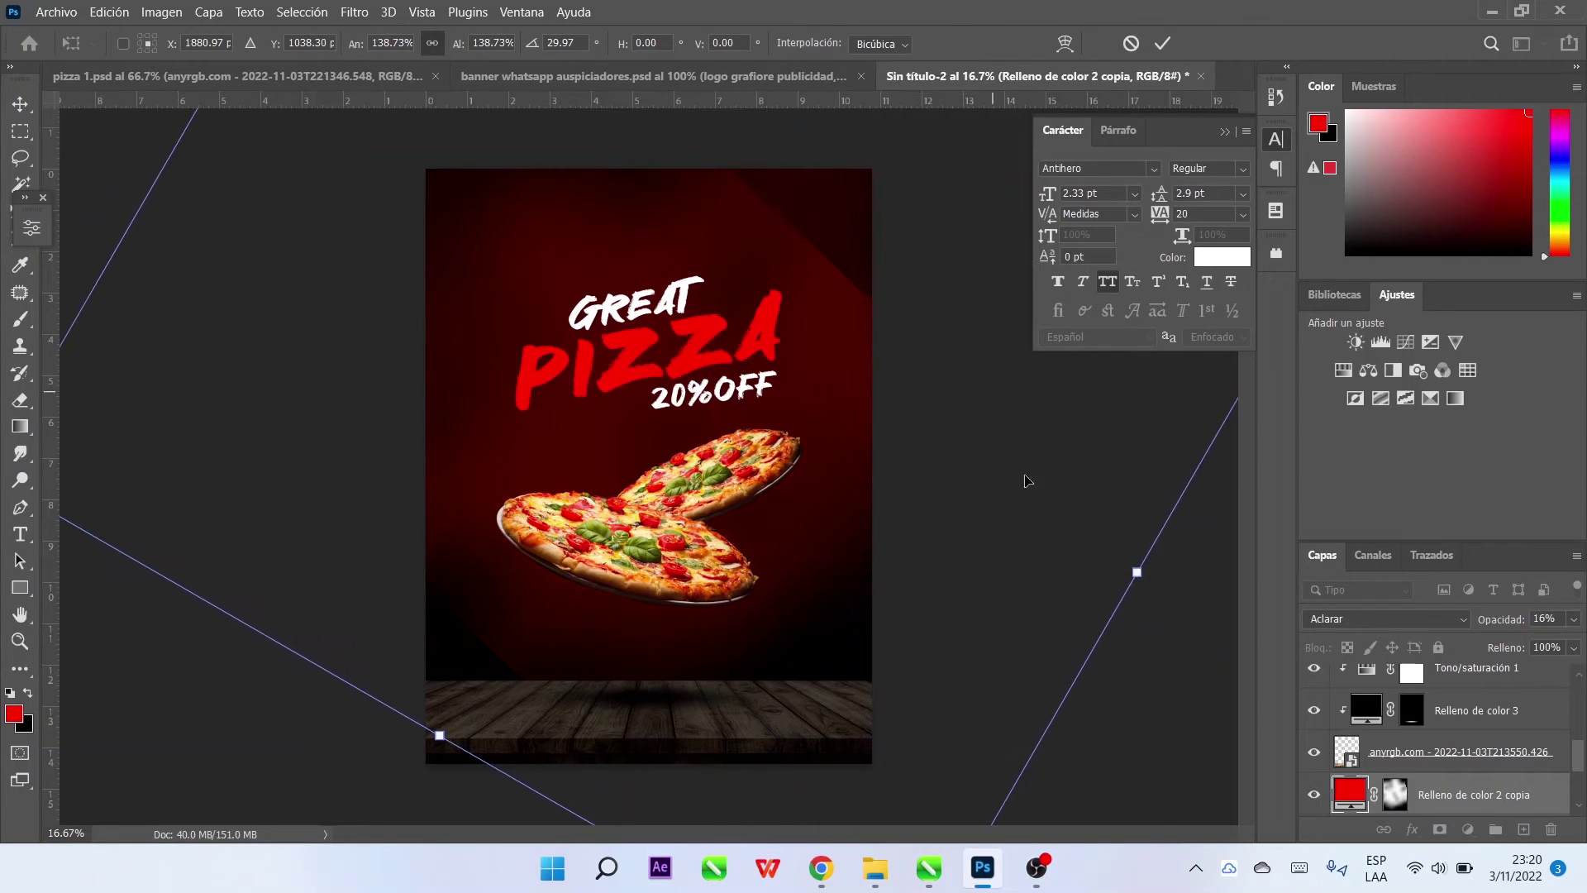
pyautogui.click(1169, 47)
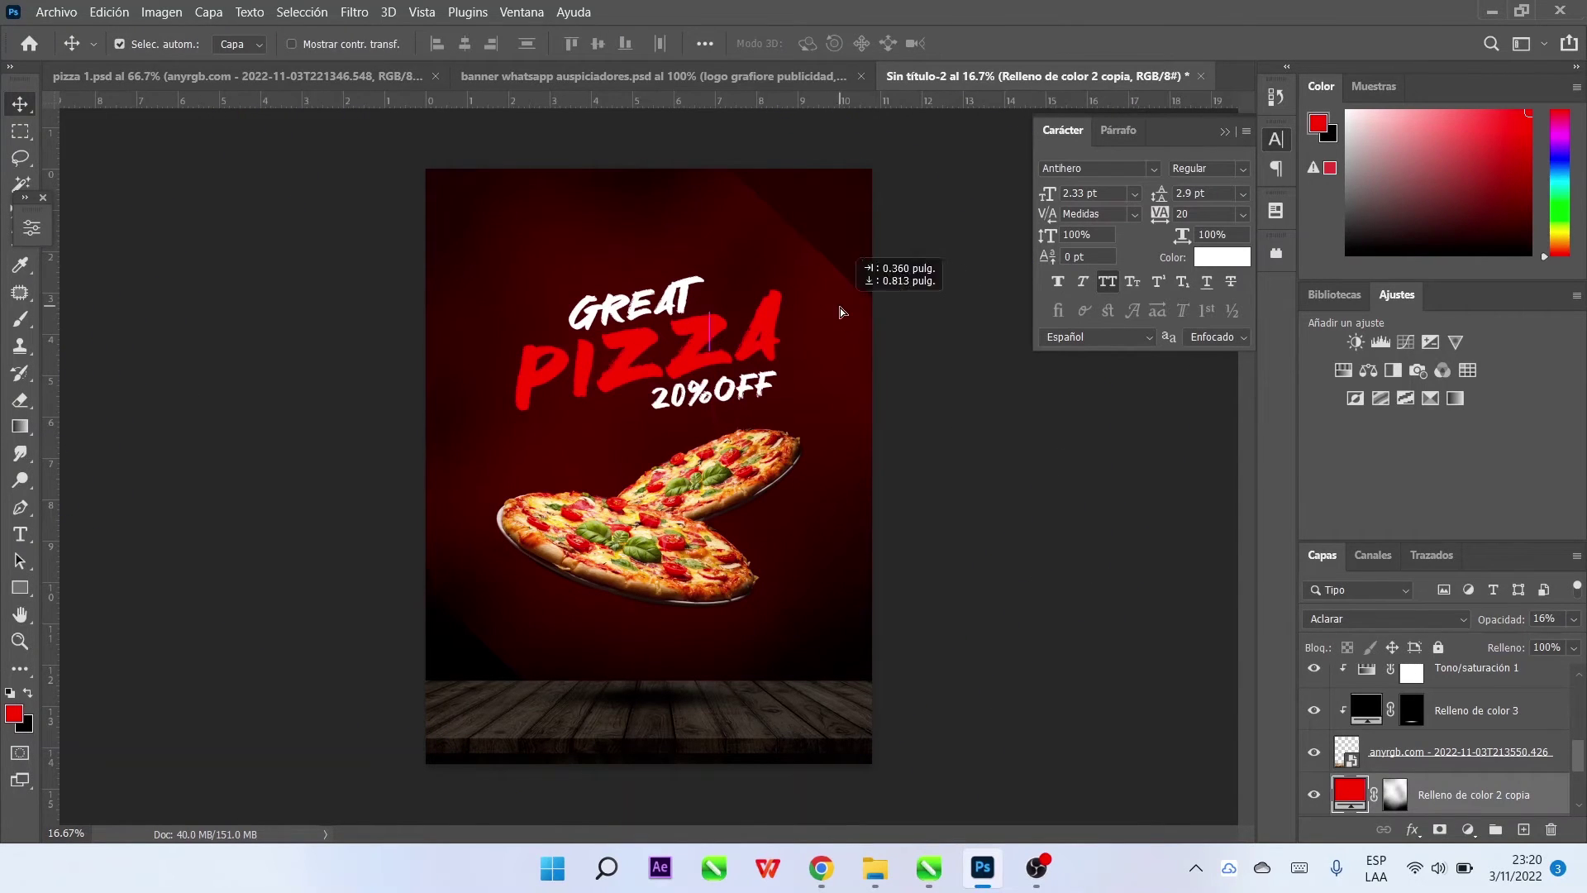
pyautogui.scroll(-1, 1378, 761)
pyautogui.click(1314, 752)
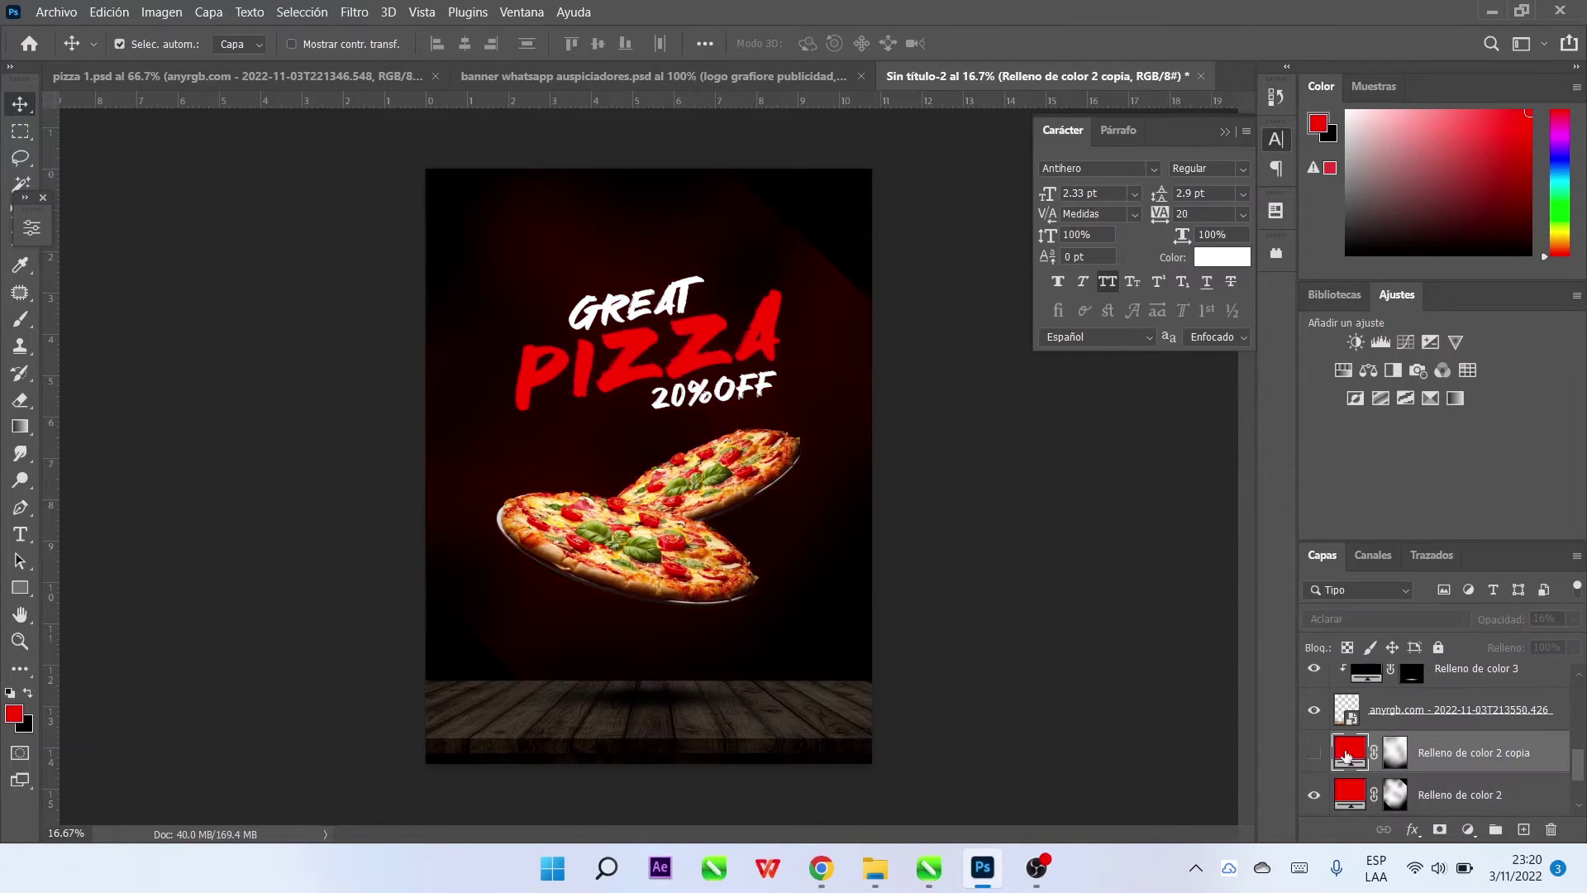
# Move the original red glow behind the headline
pyautogui.click(1391, 795)
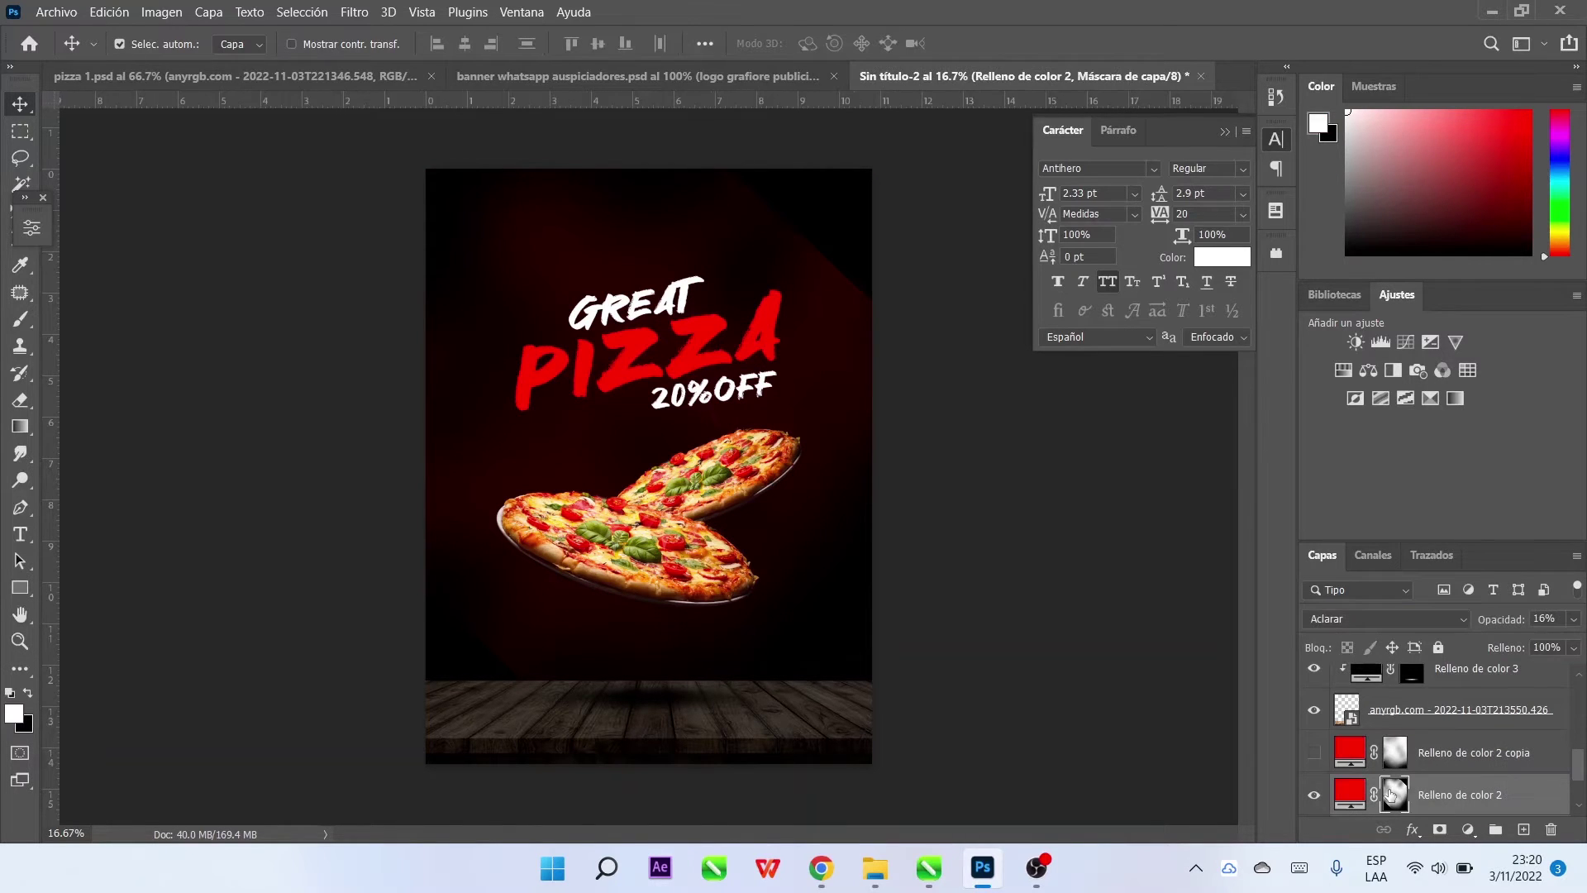
pyautogui.click(1321, 795)
pyautogui.click(1320, 795)
pyautogui.moveTo(821, 333); pyautogui.dragTo(880, 290)
pyautogui.click(917, 364)
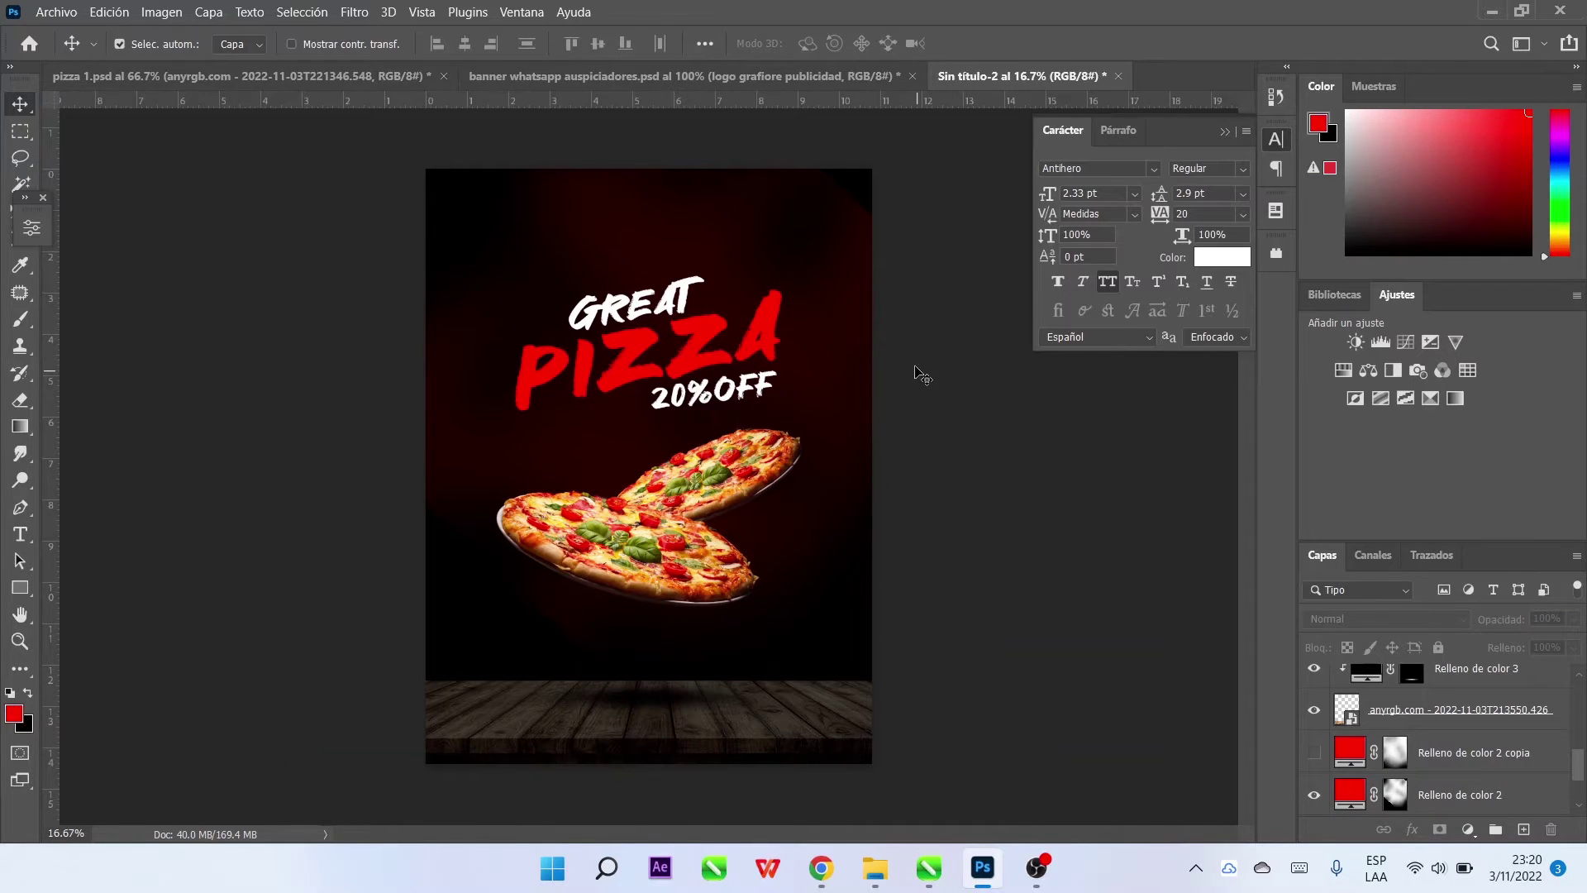
pyautogui.click(52, 18)
# Place the sparks image as an embedded layer, stretched from top to bottom of the poster
pyautogui.click(202, 402)
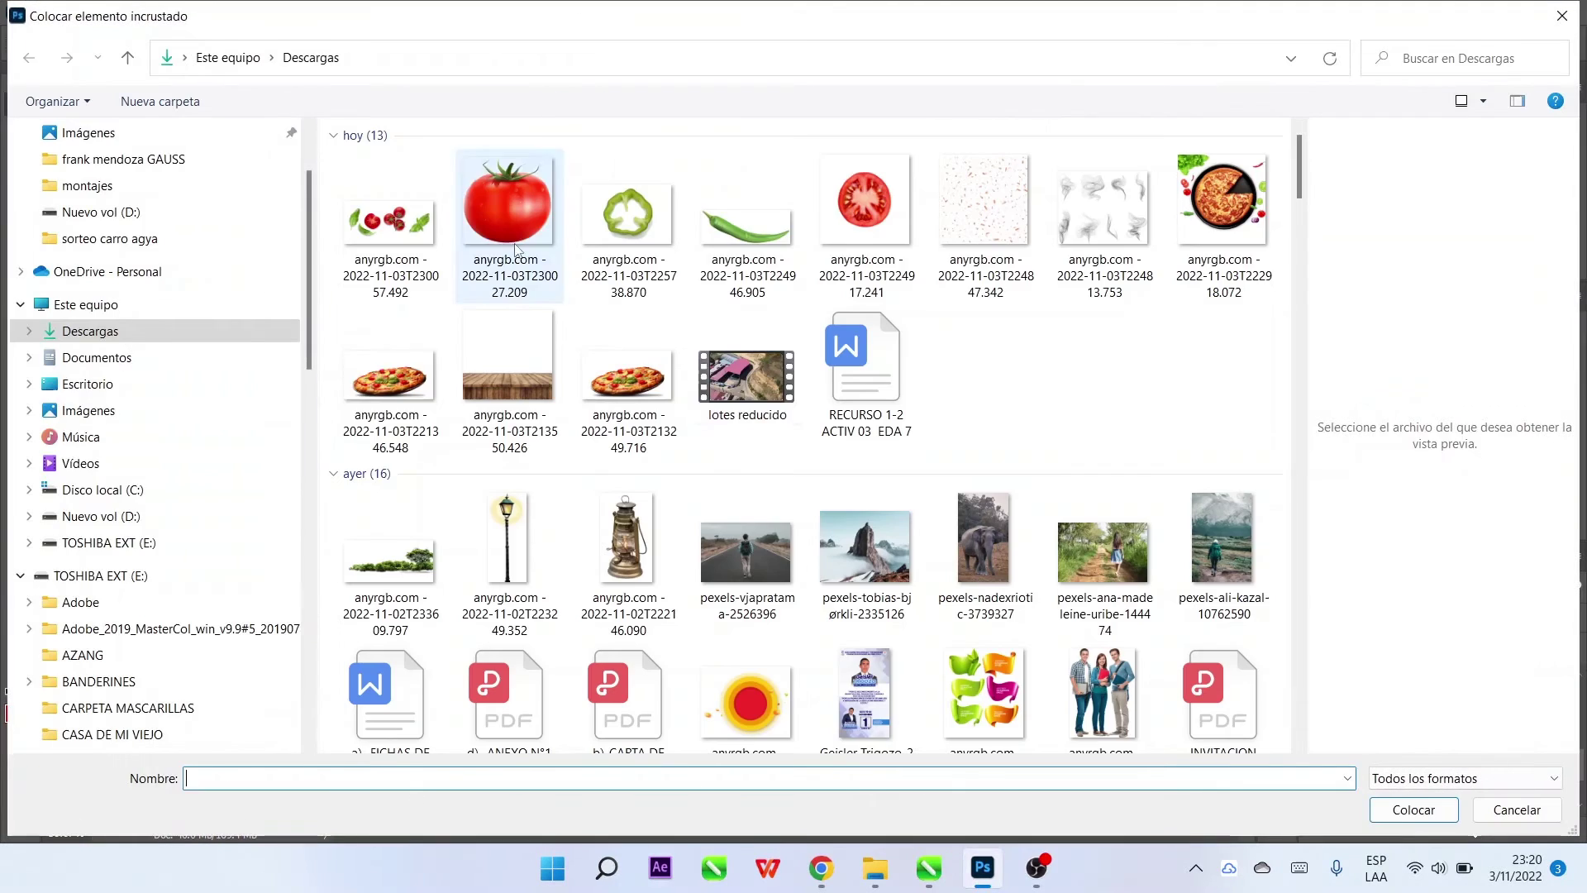
pyautogui.doubleClick(996, 202)
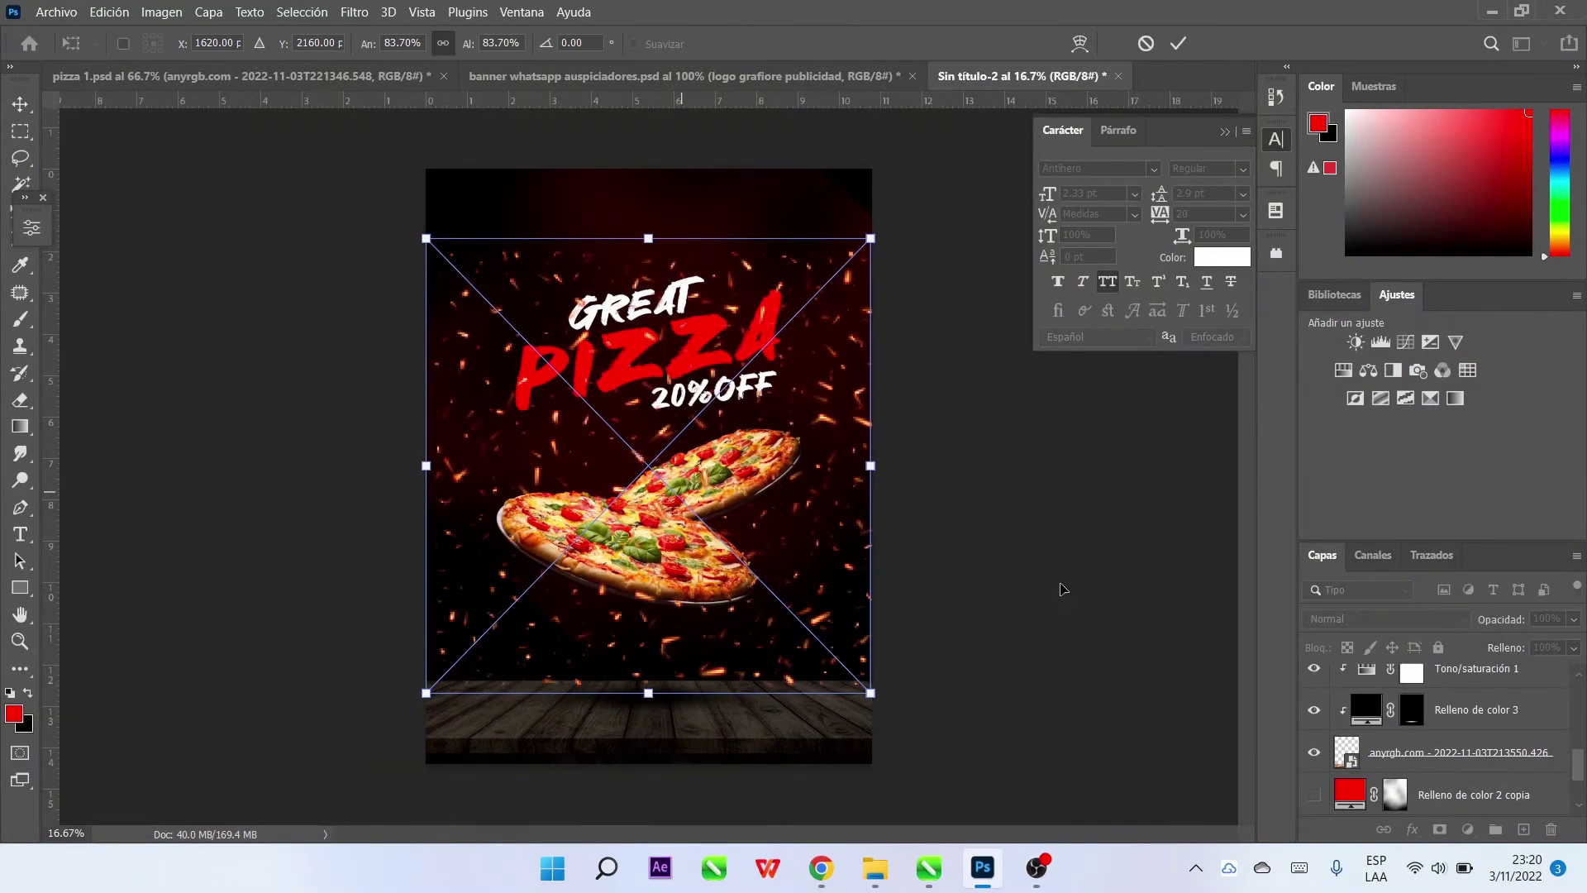
pyautogui.moveTo(707, 483); pyautogui.dragTo(661, 422)
pyautogui.moveTo(653, 642); pyautogui.dragTo(649, 679)
pyautogui.moveTo(653, 187); pyautogui.dragTo(653, 149)
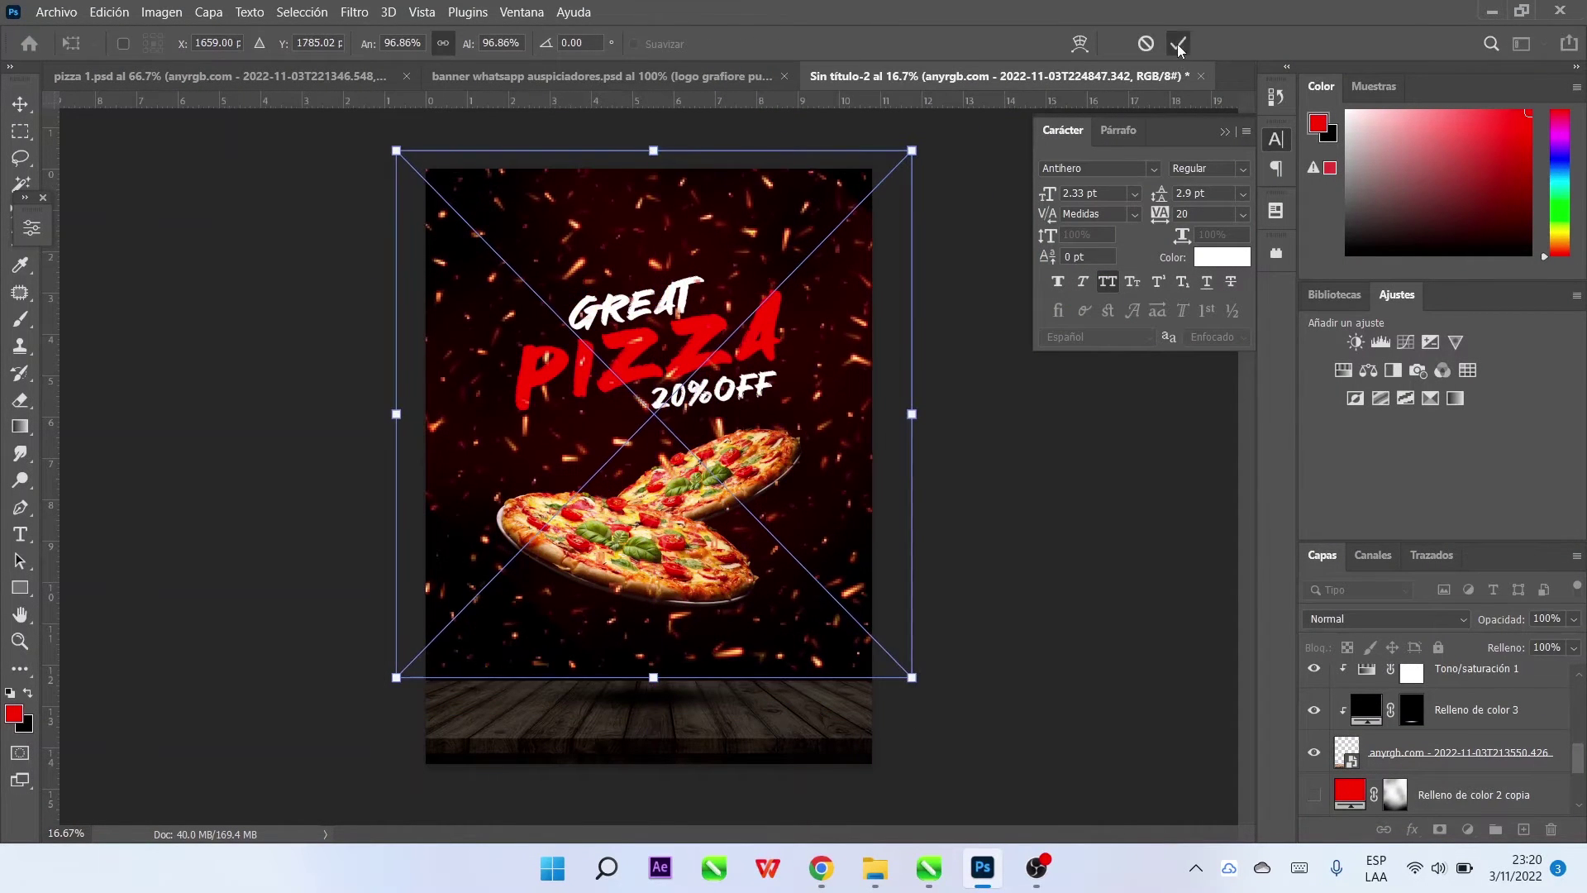
pyautogui.click(1178, 43)
# Set the sparks layer's blend mode to Luz intensa
pyautogui.scroll(2, 1446, 728)
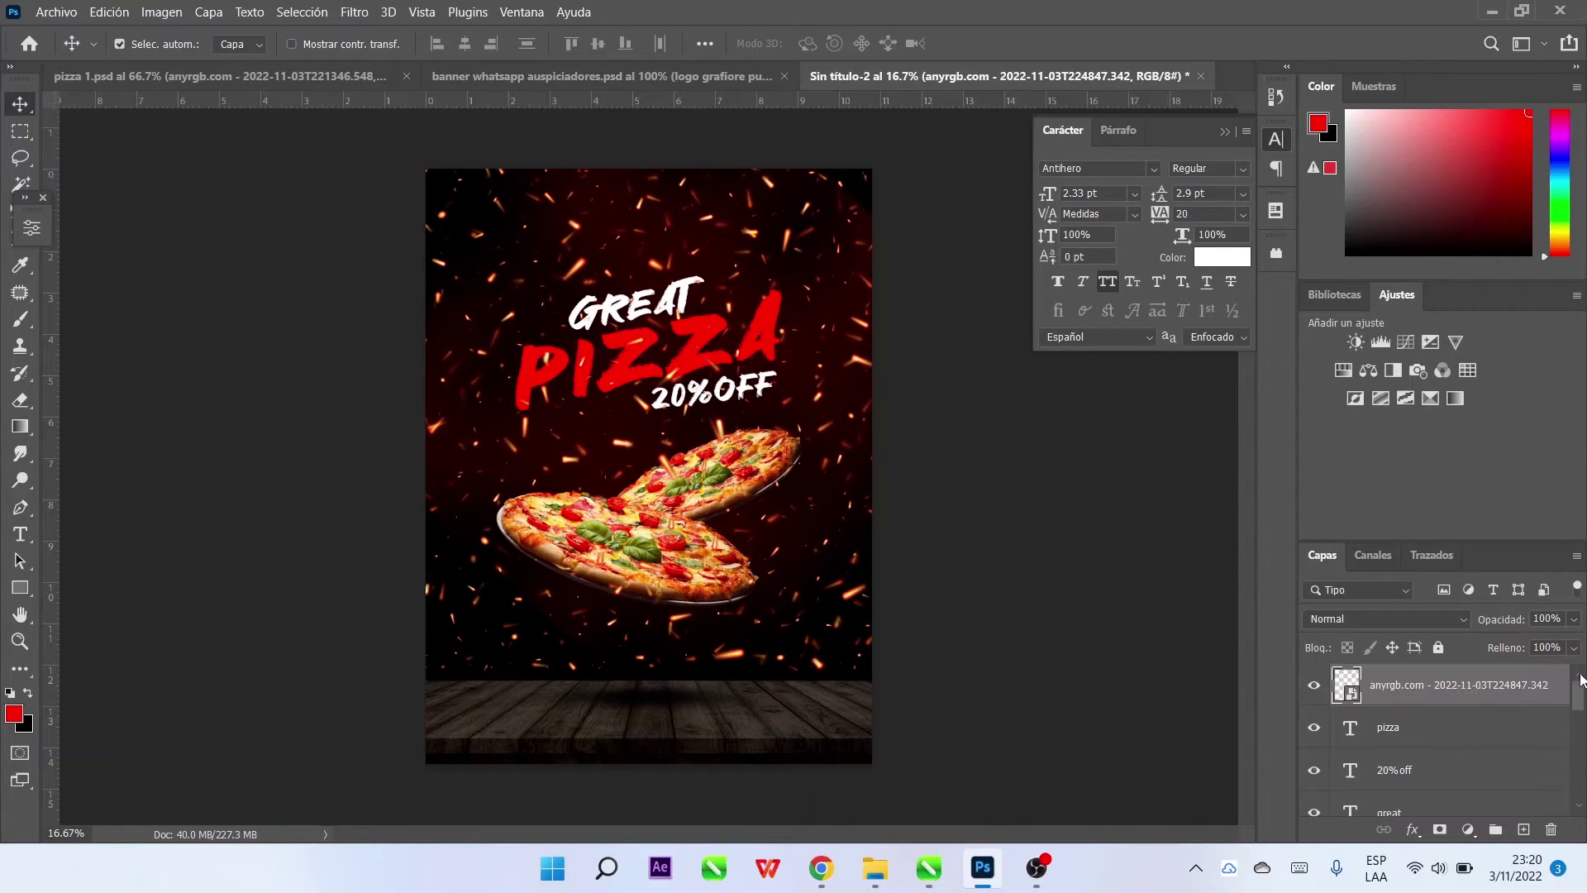
pyautogui.moveTo(1455, 671); pyautogui.dragTo(1442, 764)
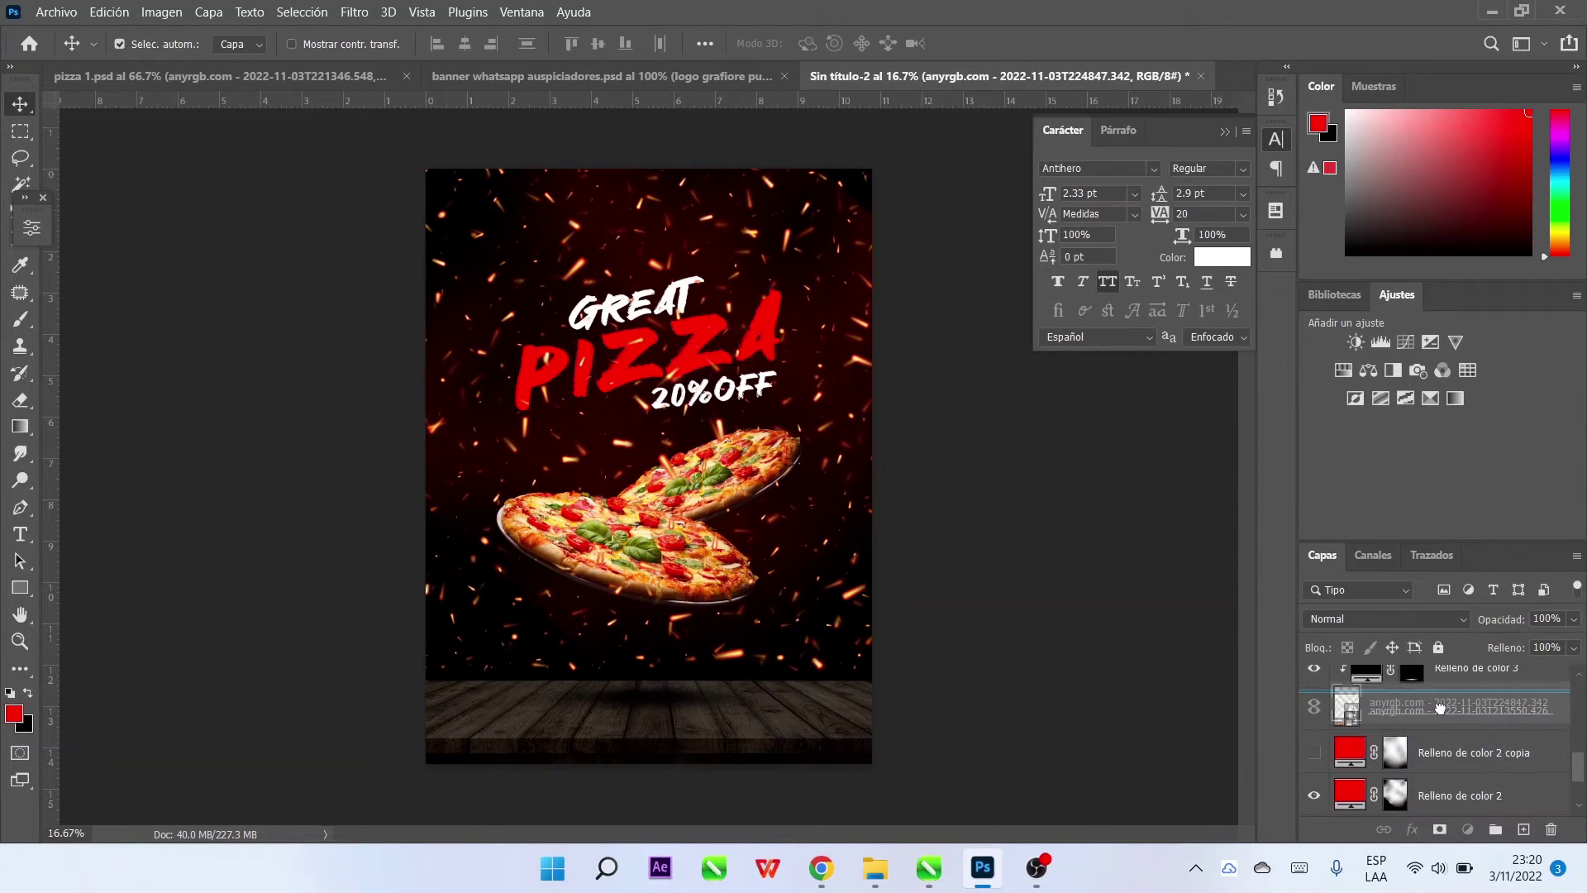
pyautogui.click(1389, 618)
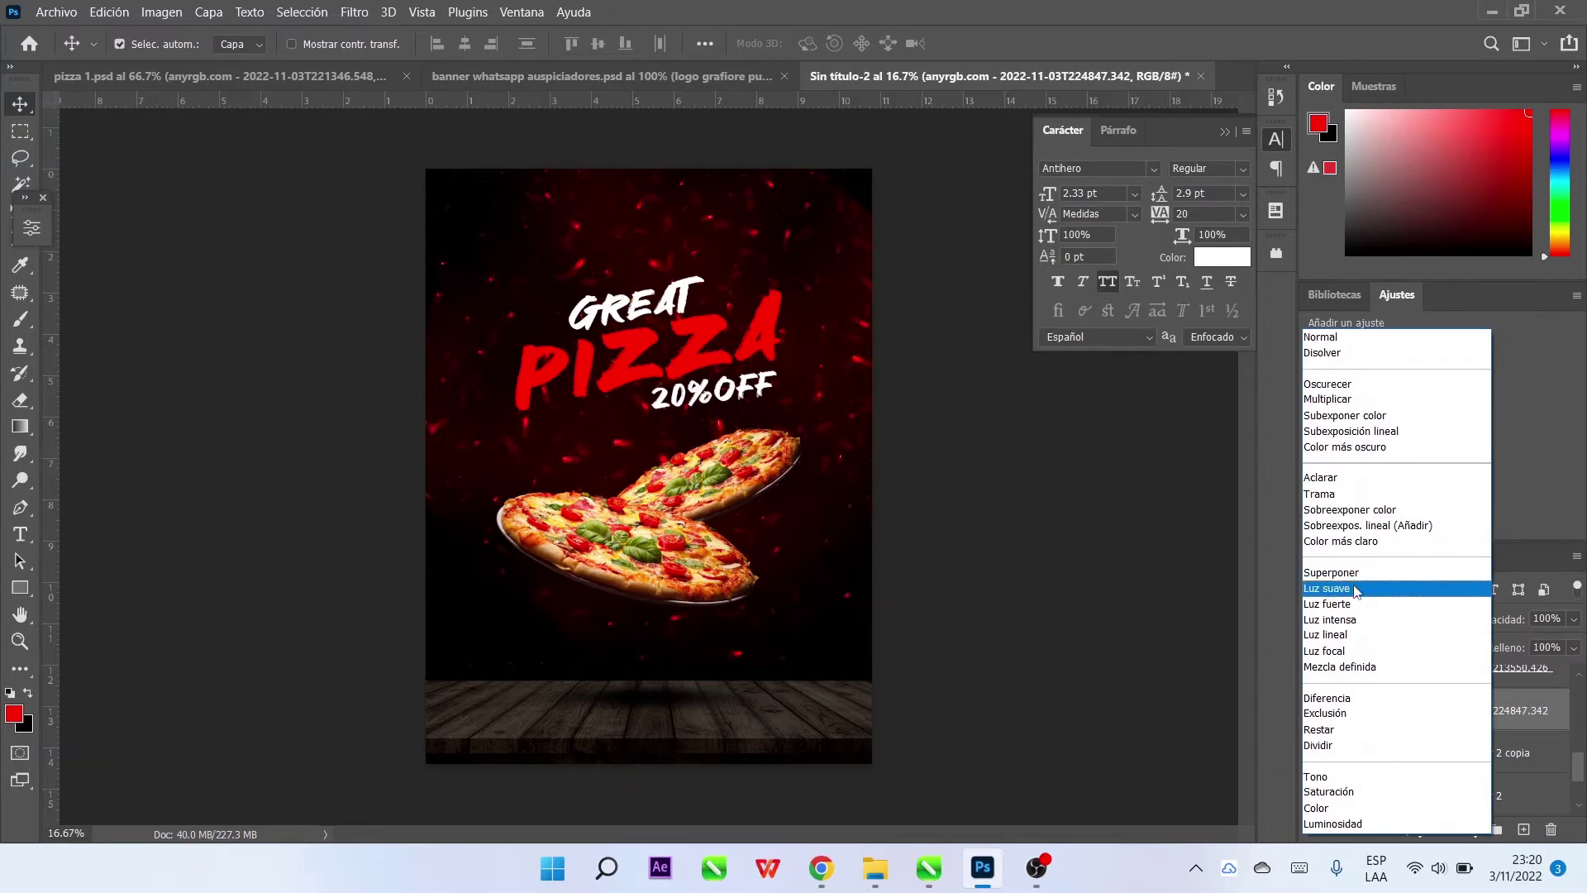
pyautogui.click(1327, 337)
pyautogui.click(1399, 611)
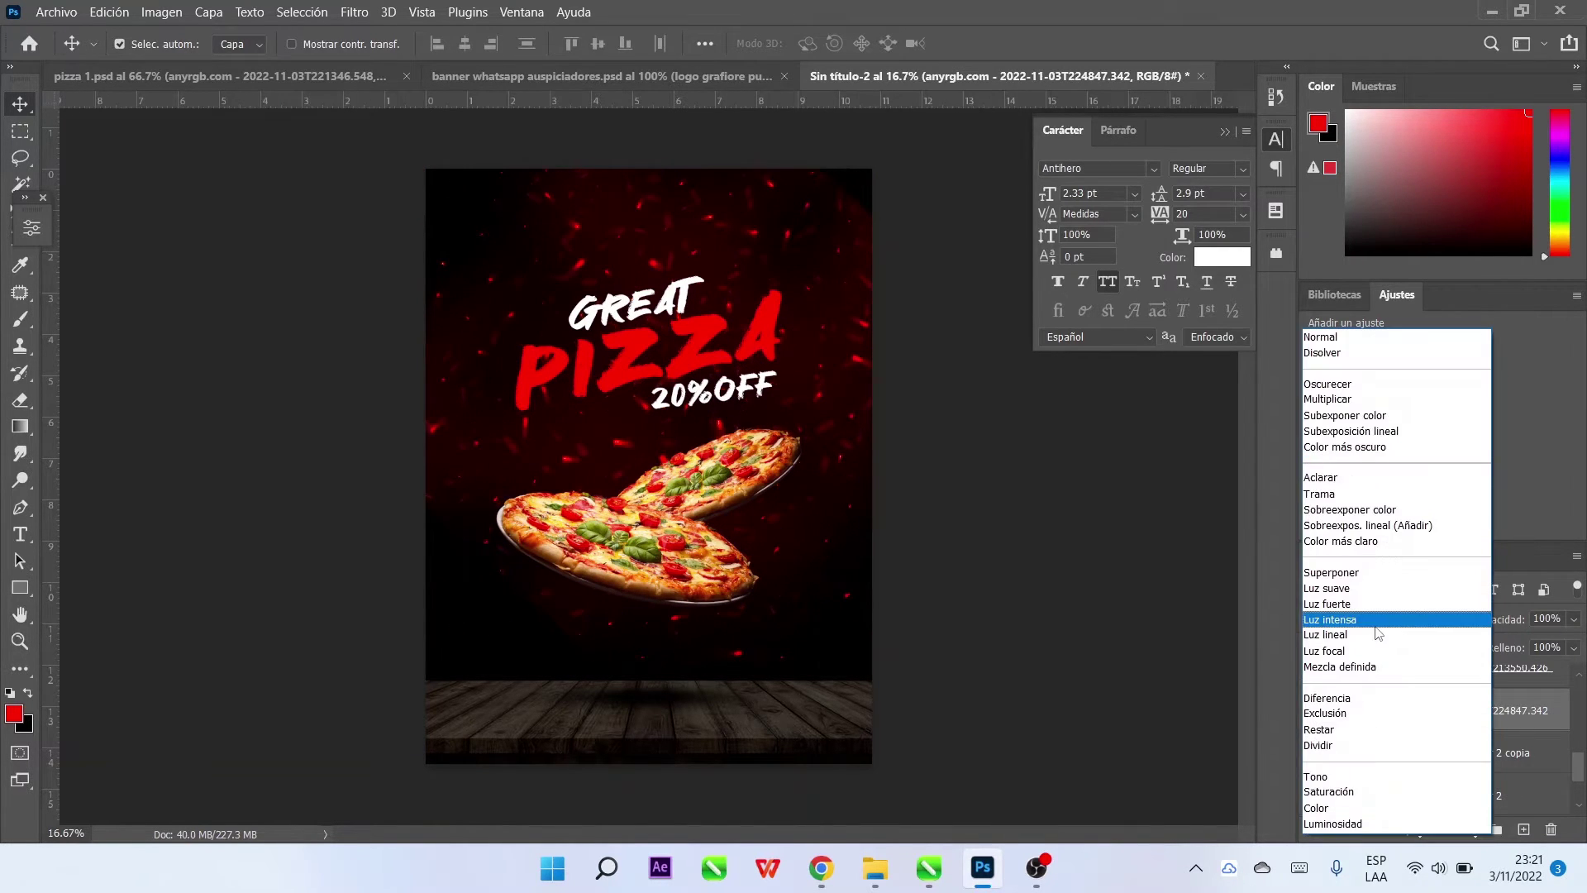
pyautogui.click(1376, 624)
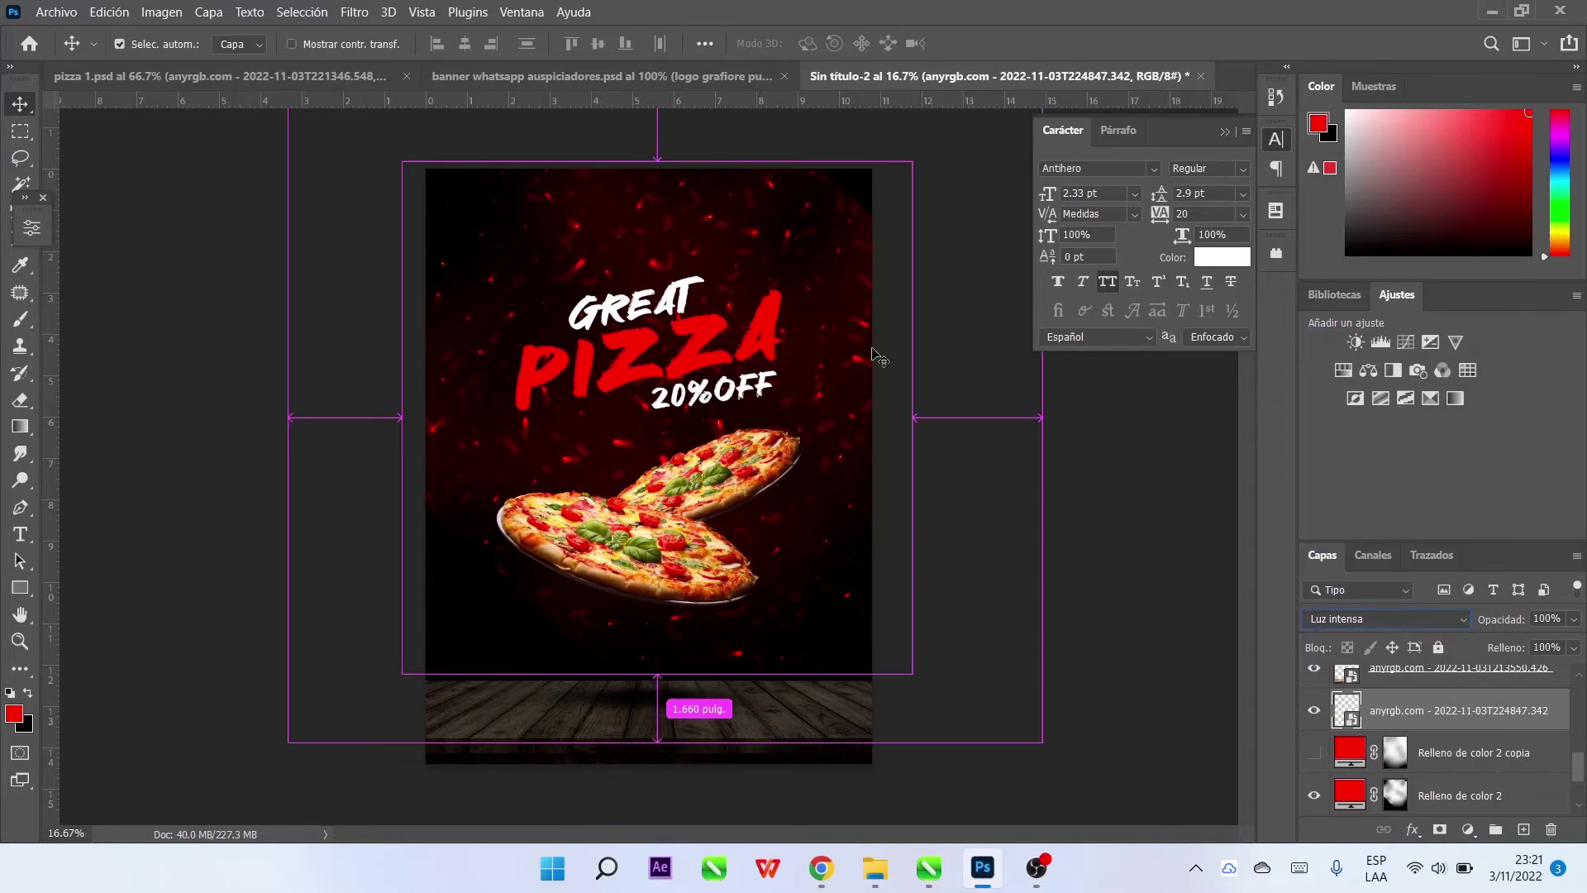
# Enlarge the sparks layer to 117.5% so it covers more of the background
pyautogui.hotkey('ctrl', 't')
pyautogui.moveTo(752, 453); pyautogui.dragTo(723, 506)
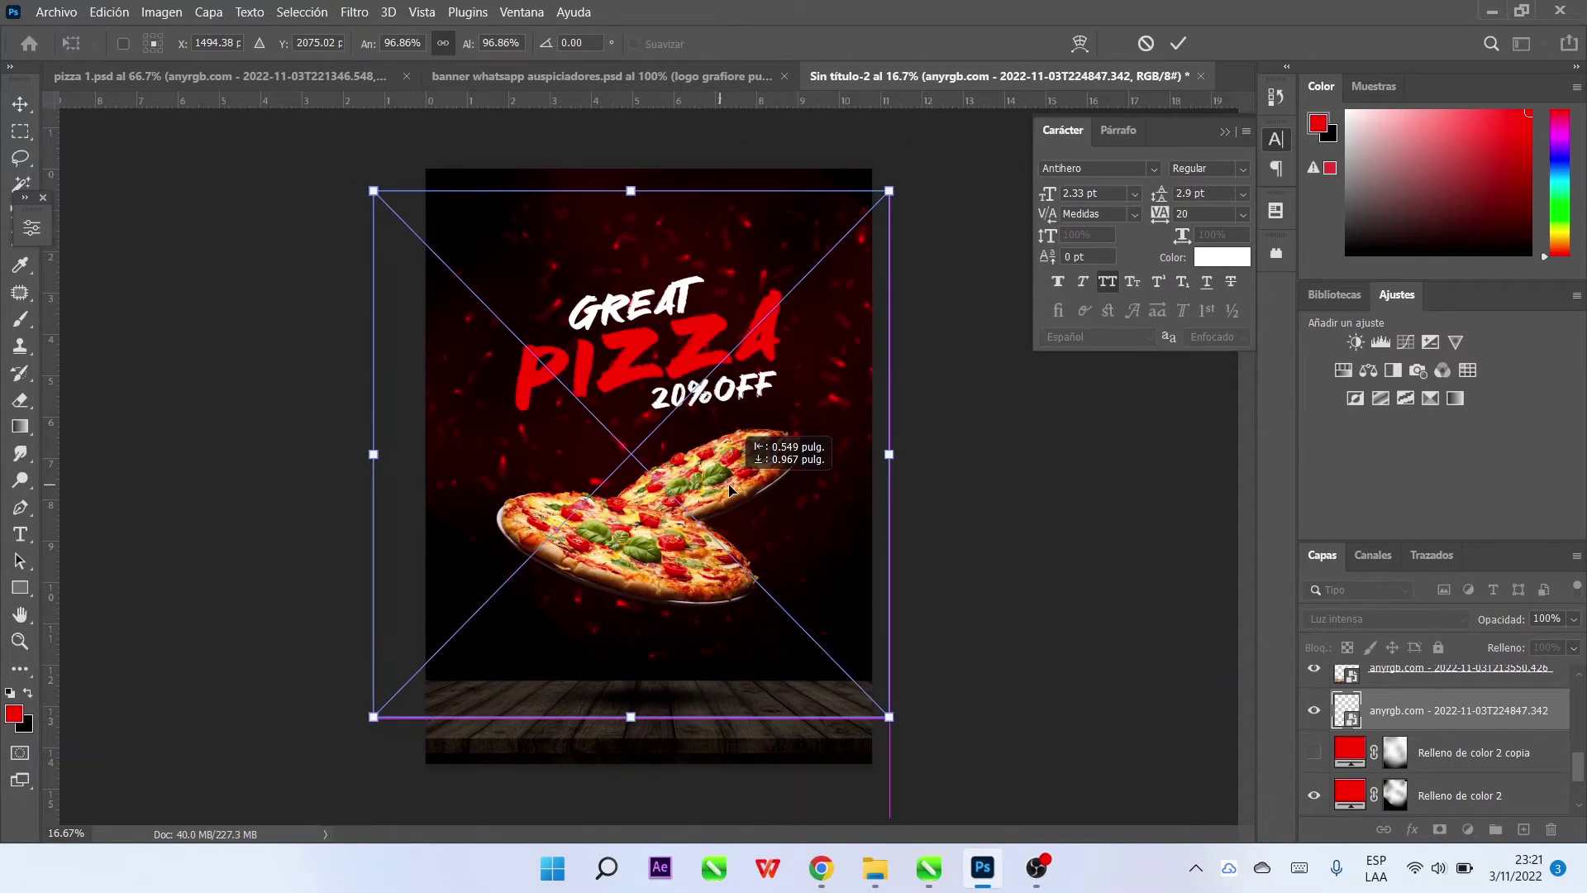
pyautogui.moveTo(628, 754); pyautogui.dragTo(613, 818)
pyautogui.moveTo(821, 418); pyautogui.dragTo(839, 360)
pyautogui.click(1179, 44)
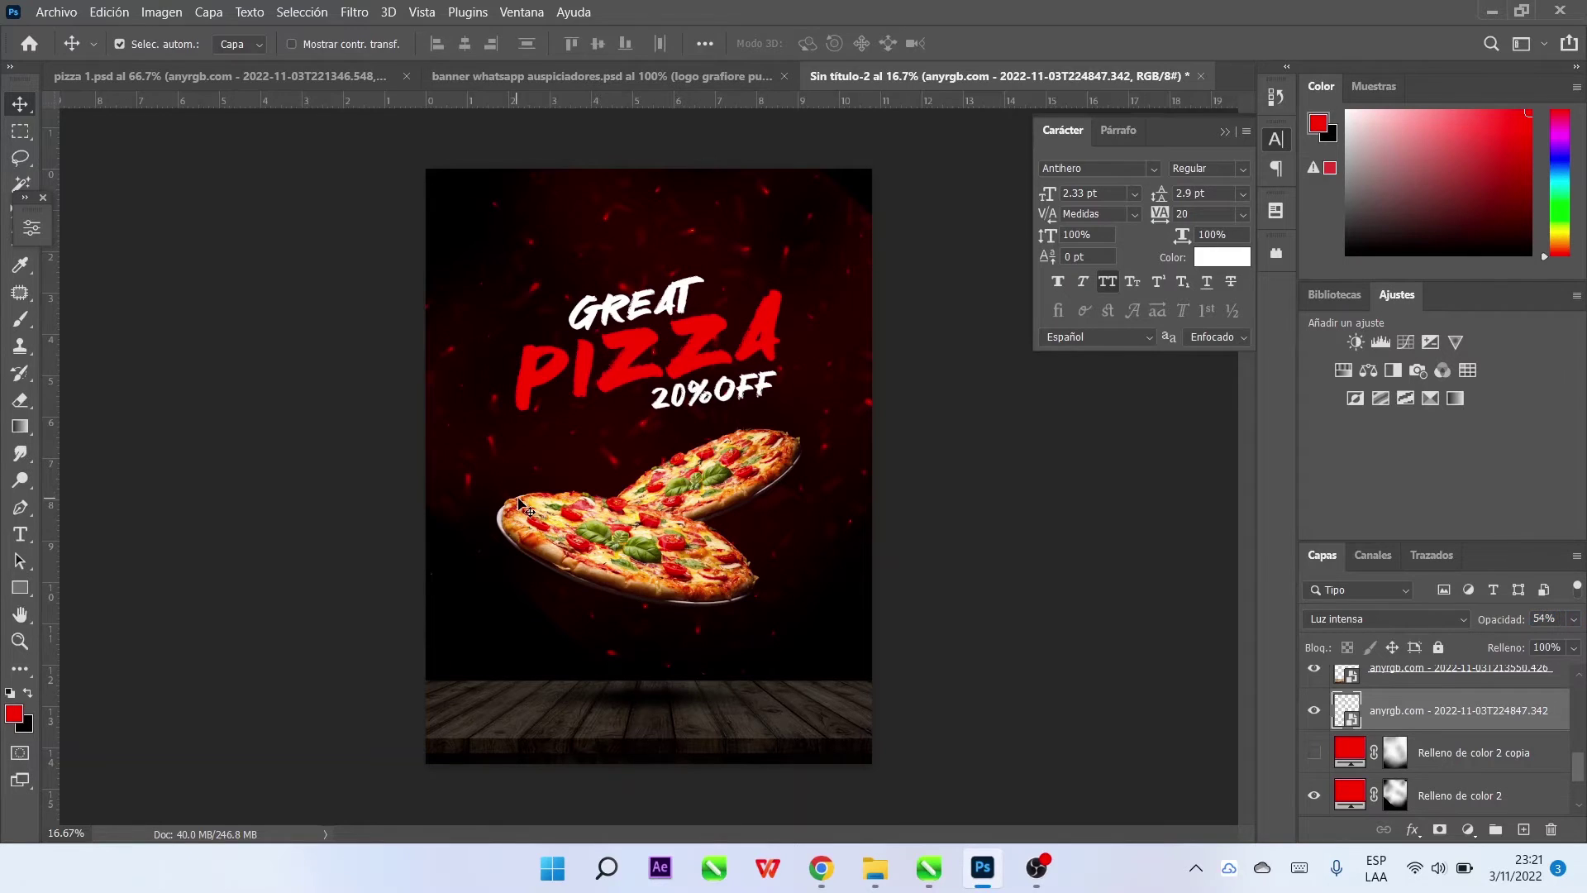
# Place the tomato slice image, rotated slightly and shrunk at the upper-left edge
pyautogui.click(56, 12)
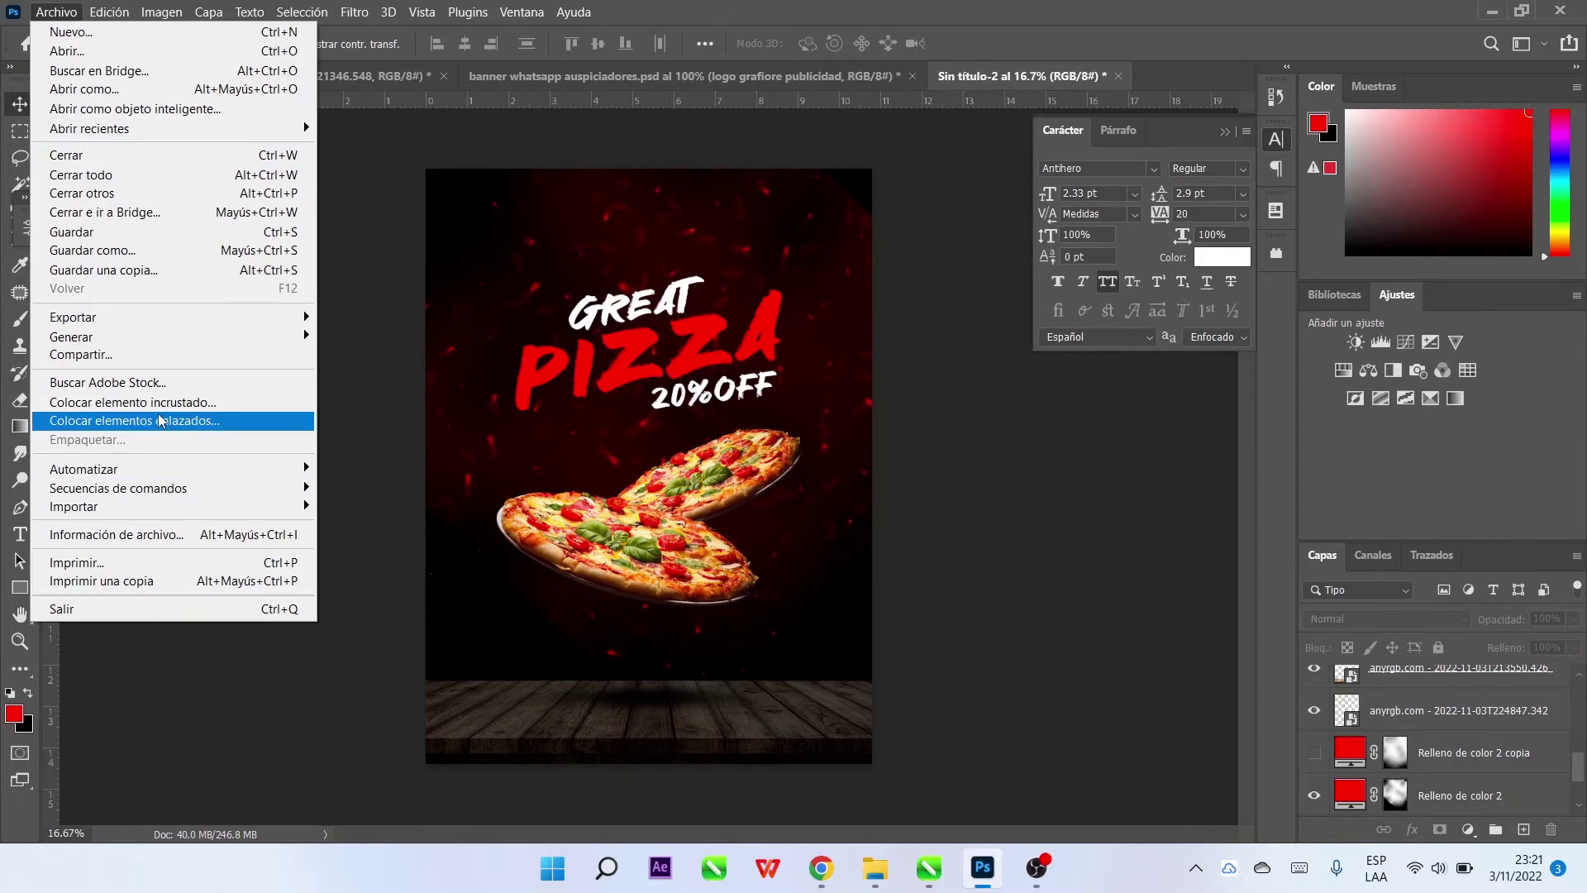
pyautogui.click(124, 422)
pyautogui.doubleClick(866, 203)
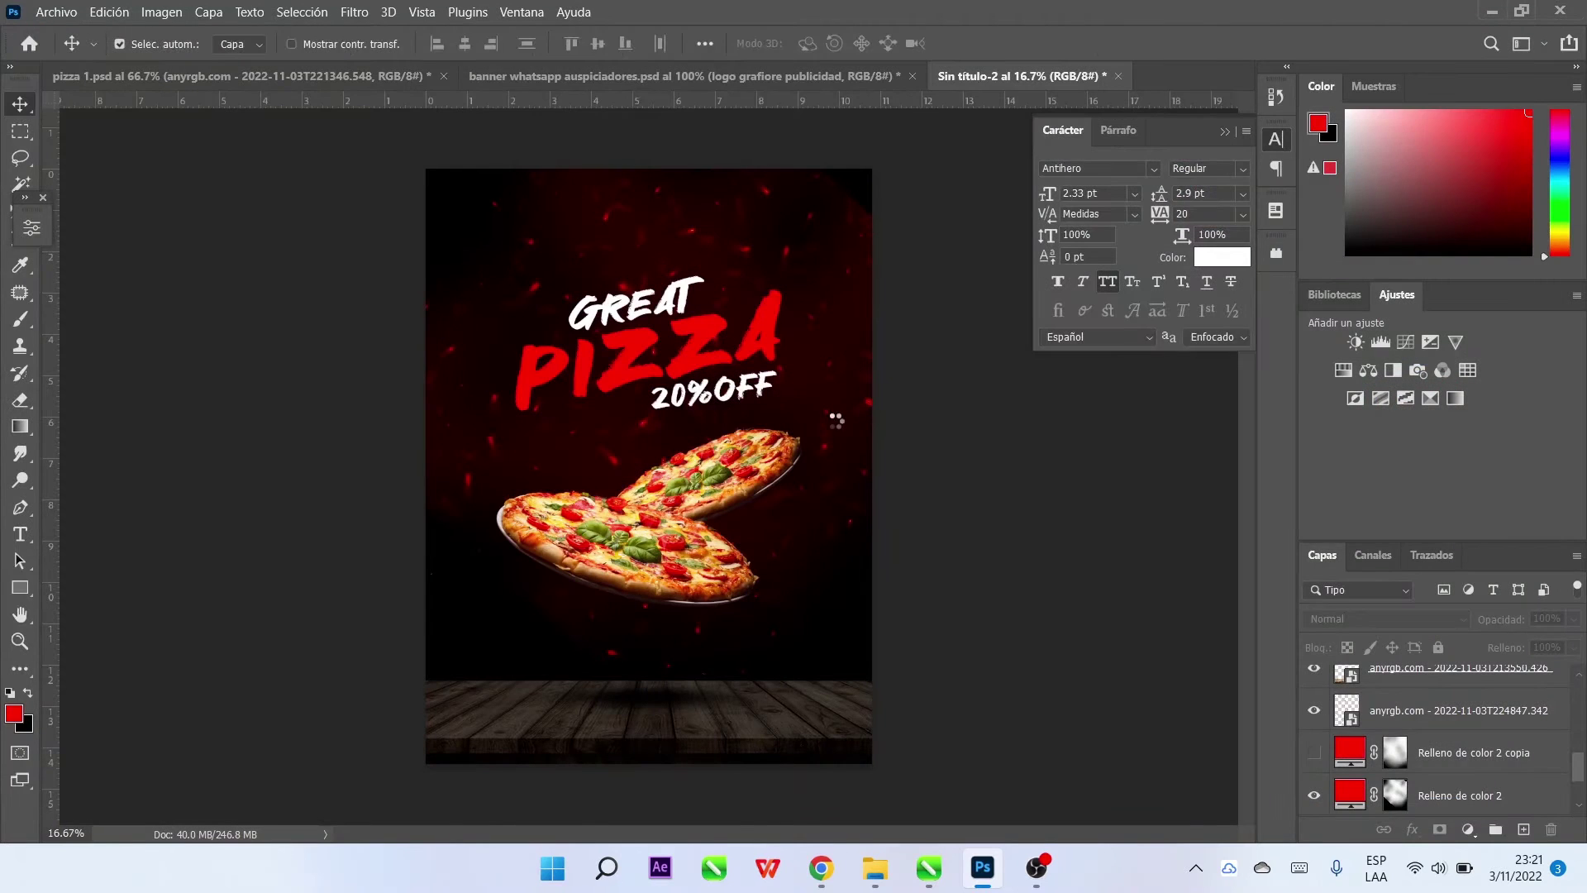
pyautogui.moveTo(886, 468); pyautogui.dragTo(778, 393)
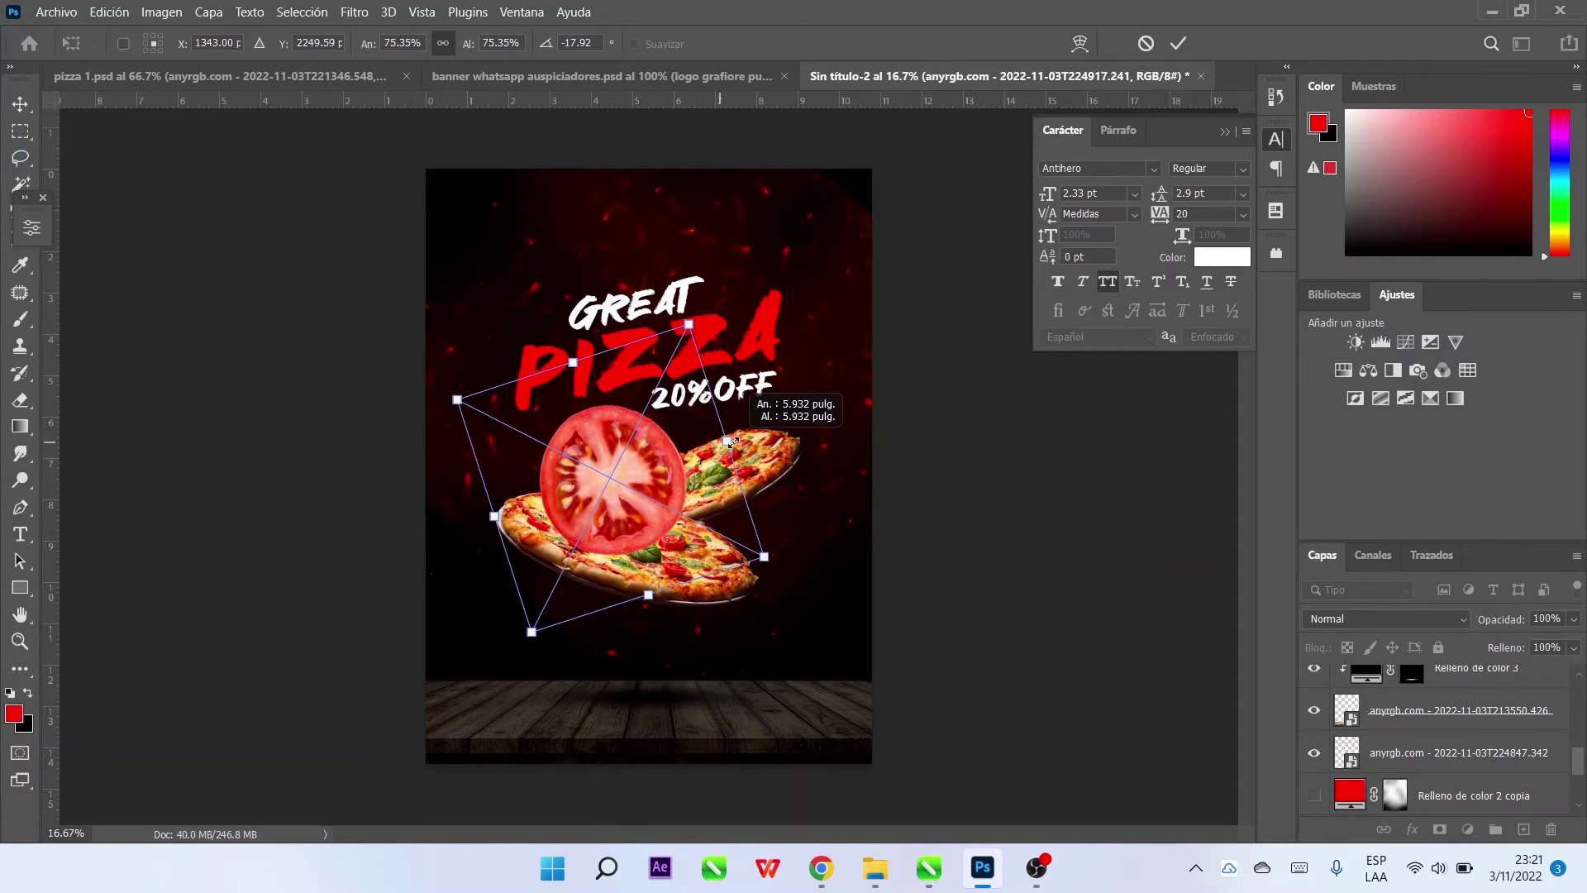
pyautogui.moveTo(636, 405); pyautogui.dragTo(403, 302)
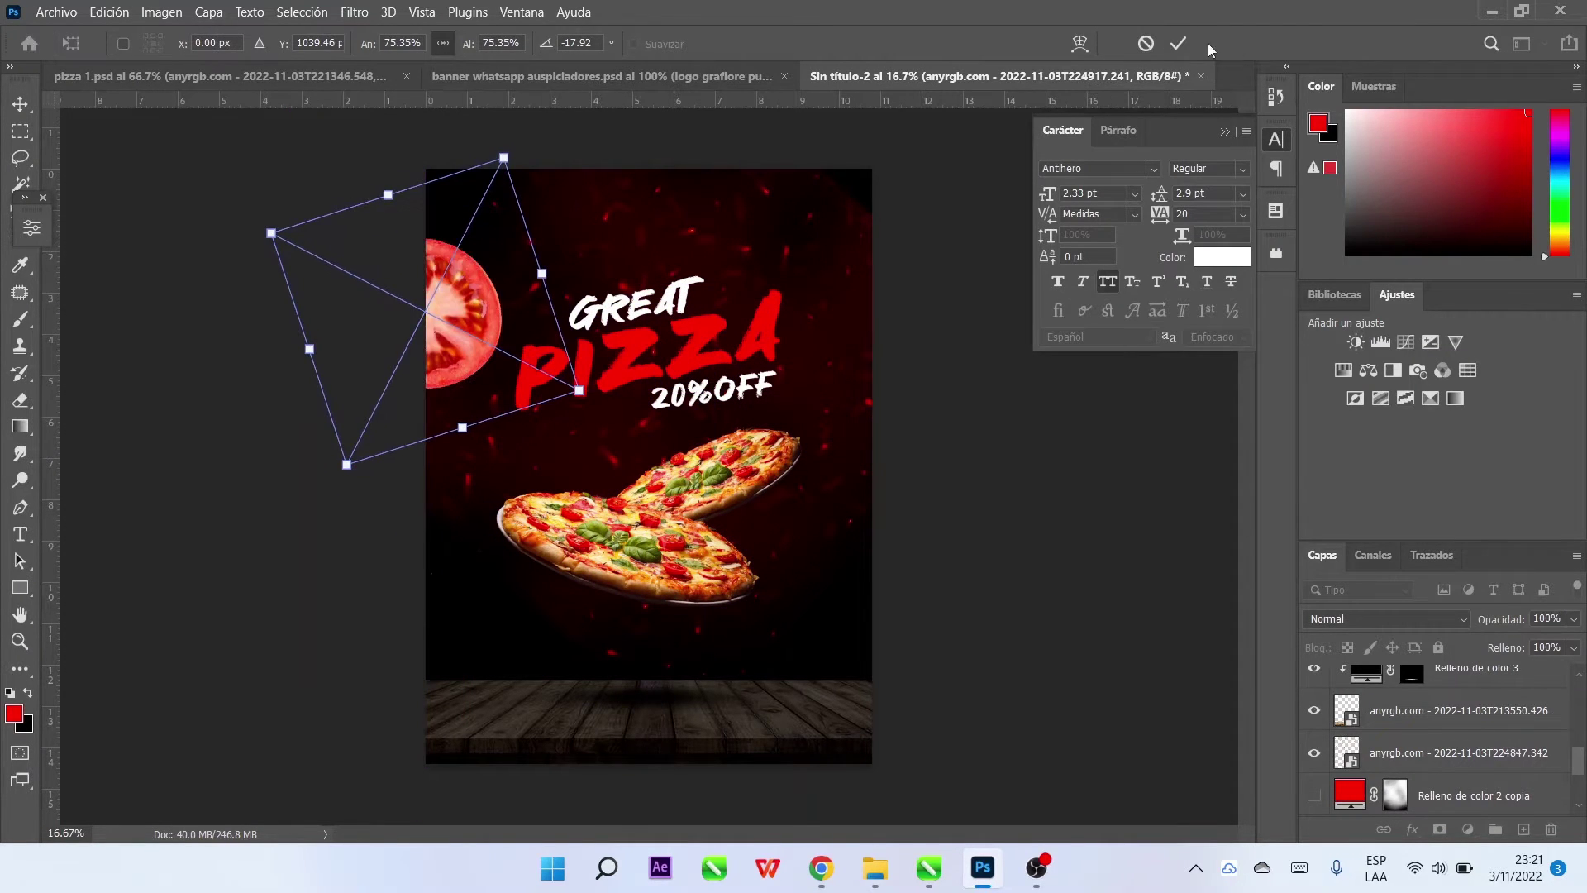
pyautogui.click(1178, 43)
# Apply a Gaussian Blur of 29.1 to the tomato slice and refine its position
pyautogui.click(355, 12)
pyautogui.moveTo(396, 259)
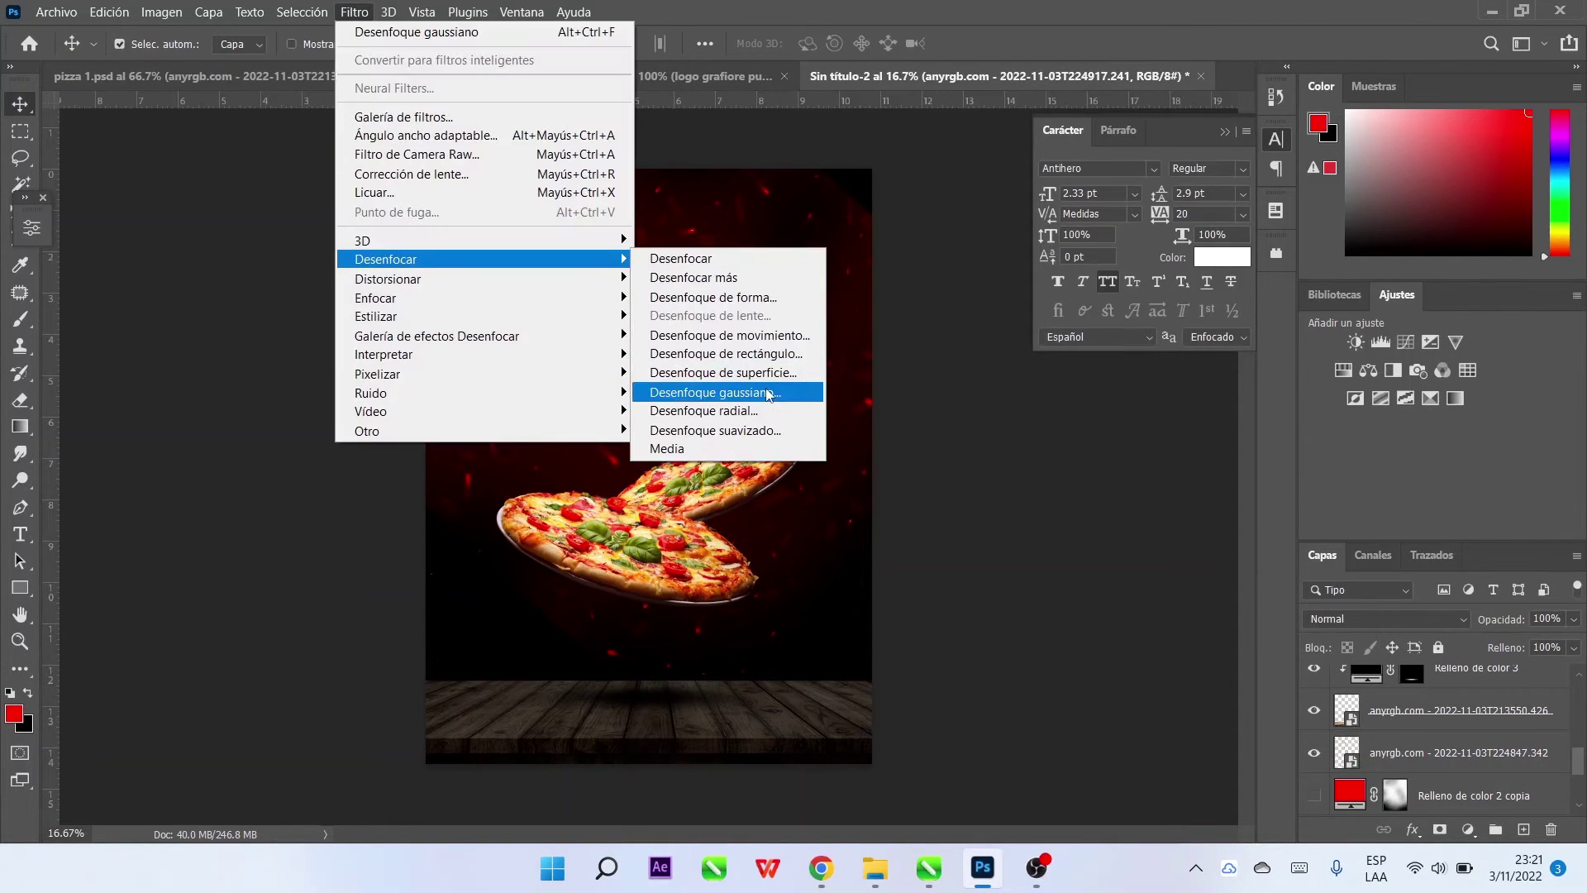
pyautogui.click(743, 389)
pyautogui.moveTo(1038, 522); pyautogui.dragTo(1052, 528)
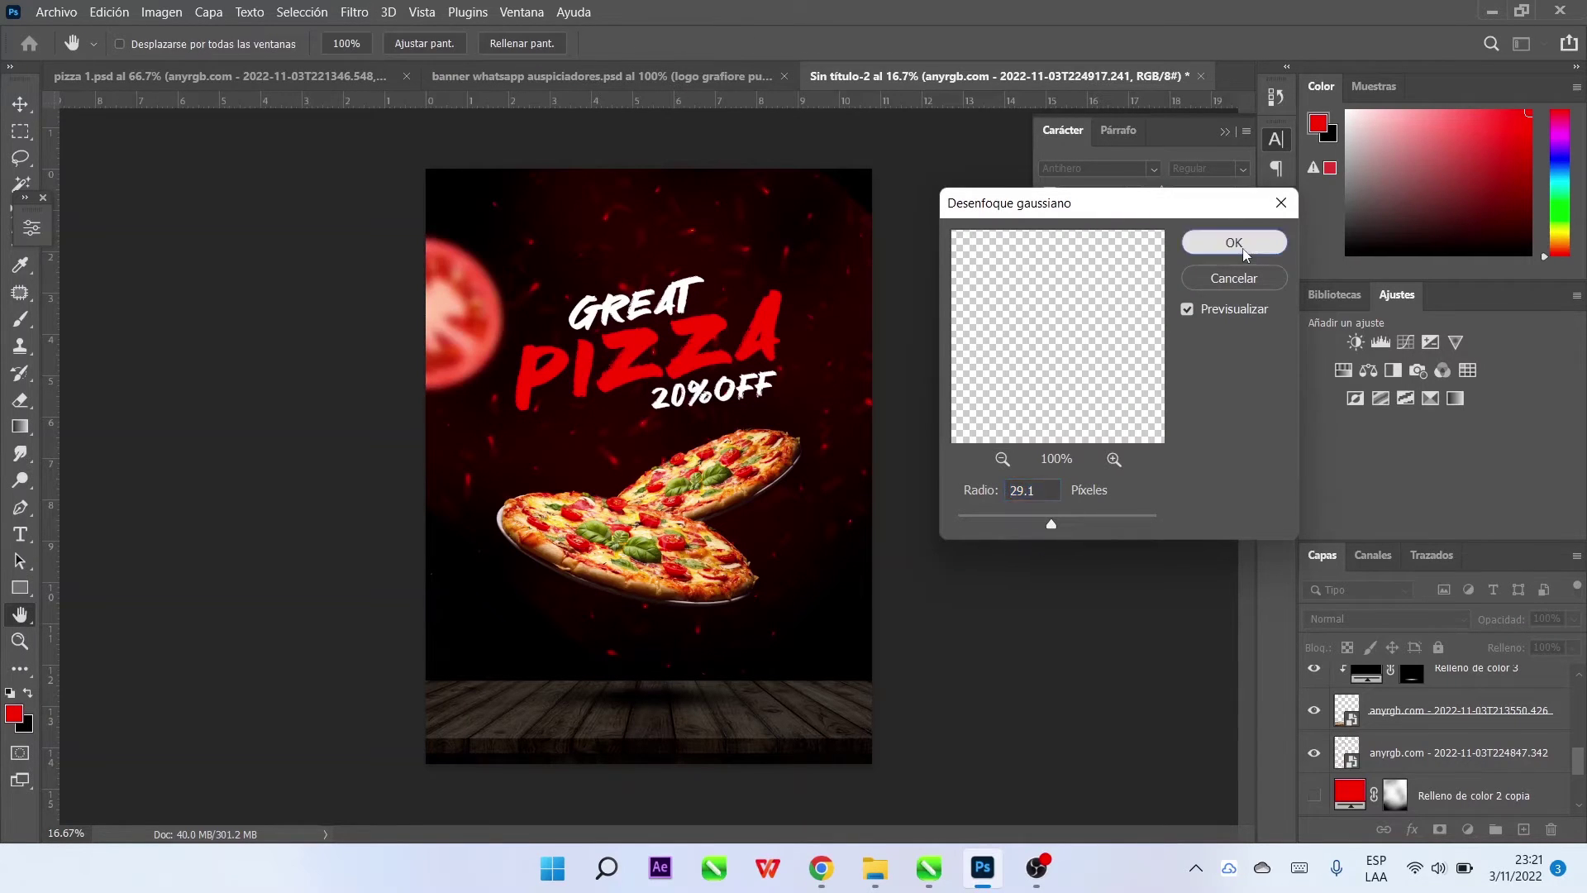
pyautogui.click(1235, 242)
pyautogui.hotkey('ctrl', 't')
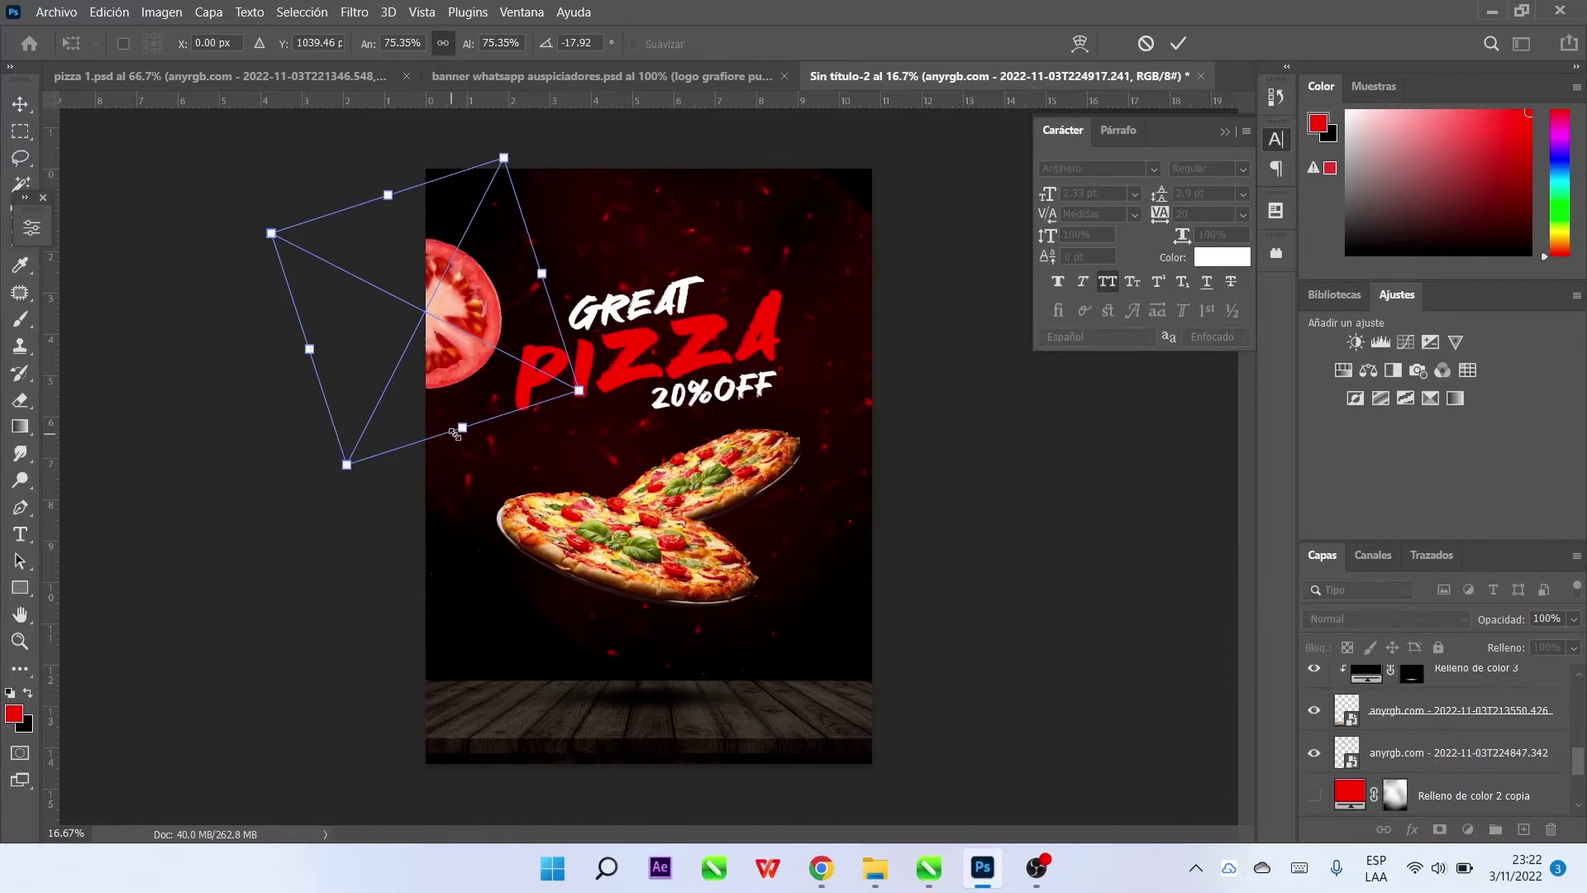
pyautogui.moveTo(430, 310); pyautogui.dragTo(455, 312)
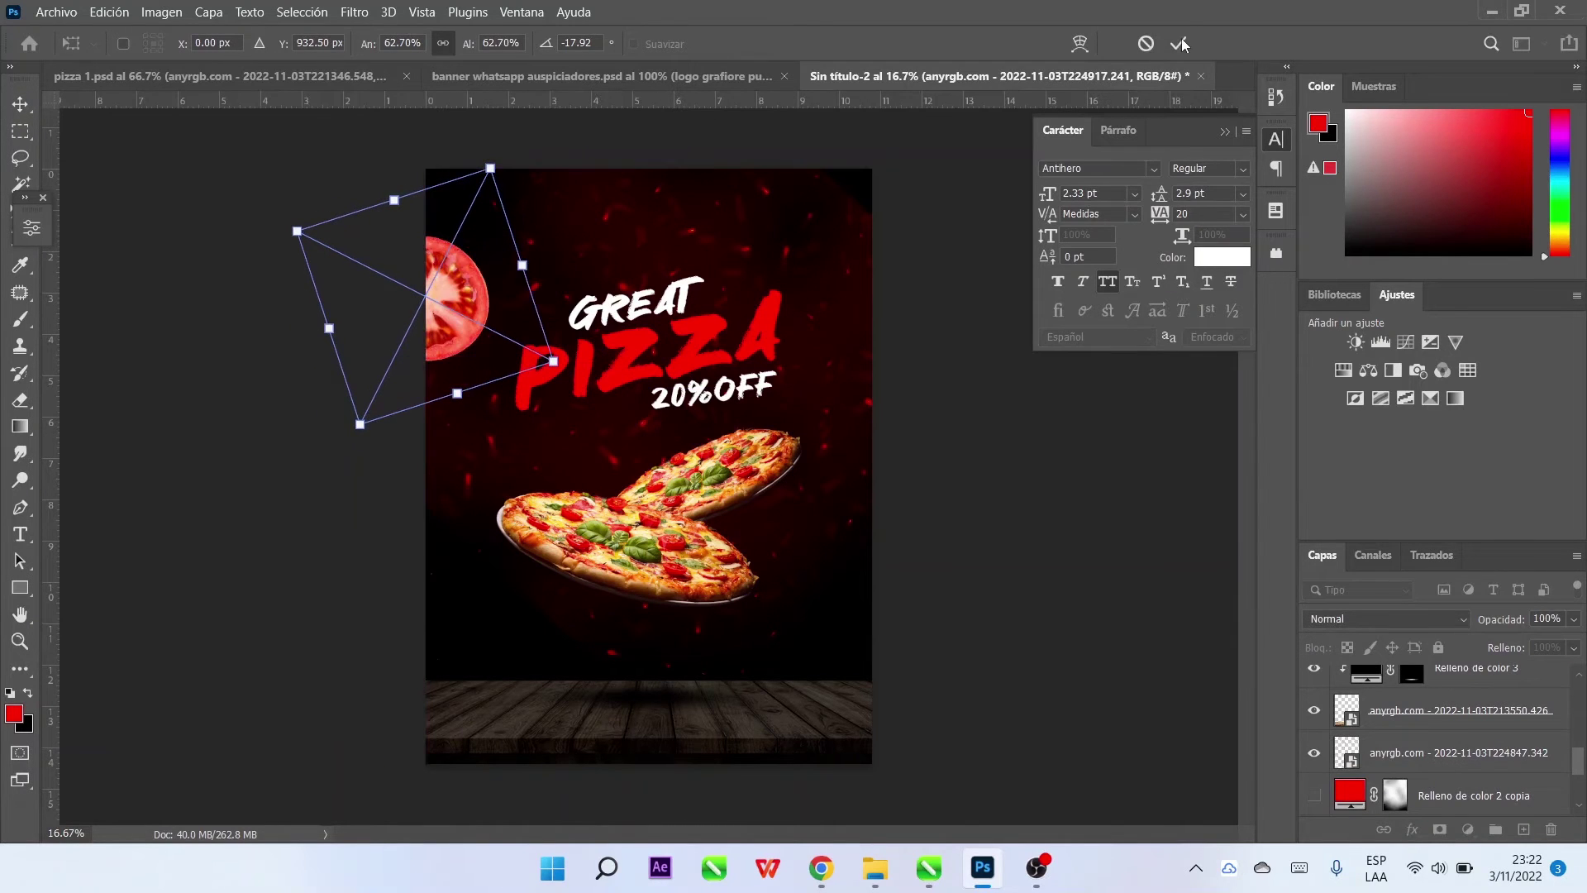
pyautogui.click(1177, 43)
# Place the whole tomato image, rotated and scaled down beside the pizza
pyautogui.click(56, 11)
pyautogui.click(100, 379)
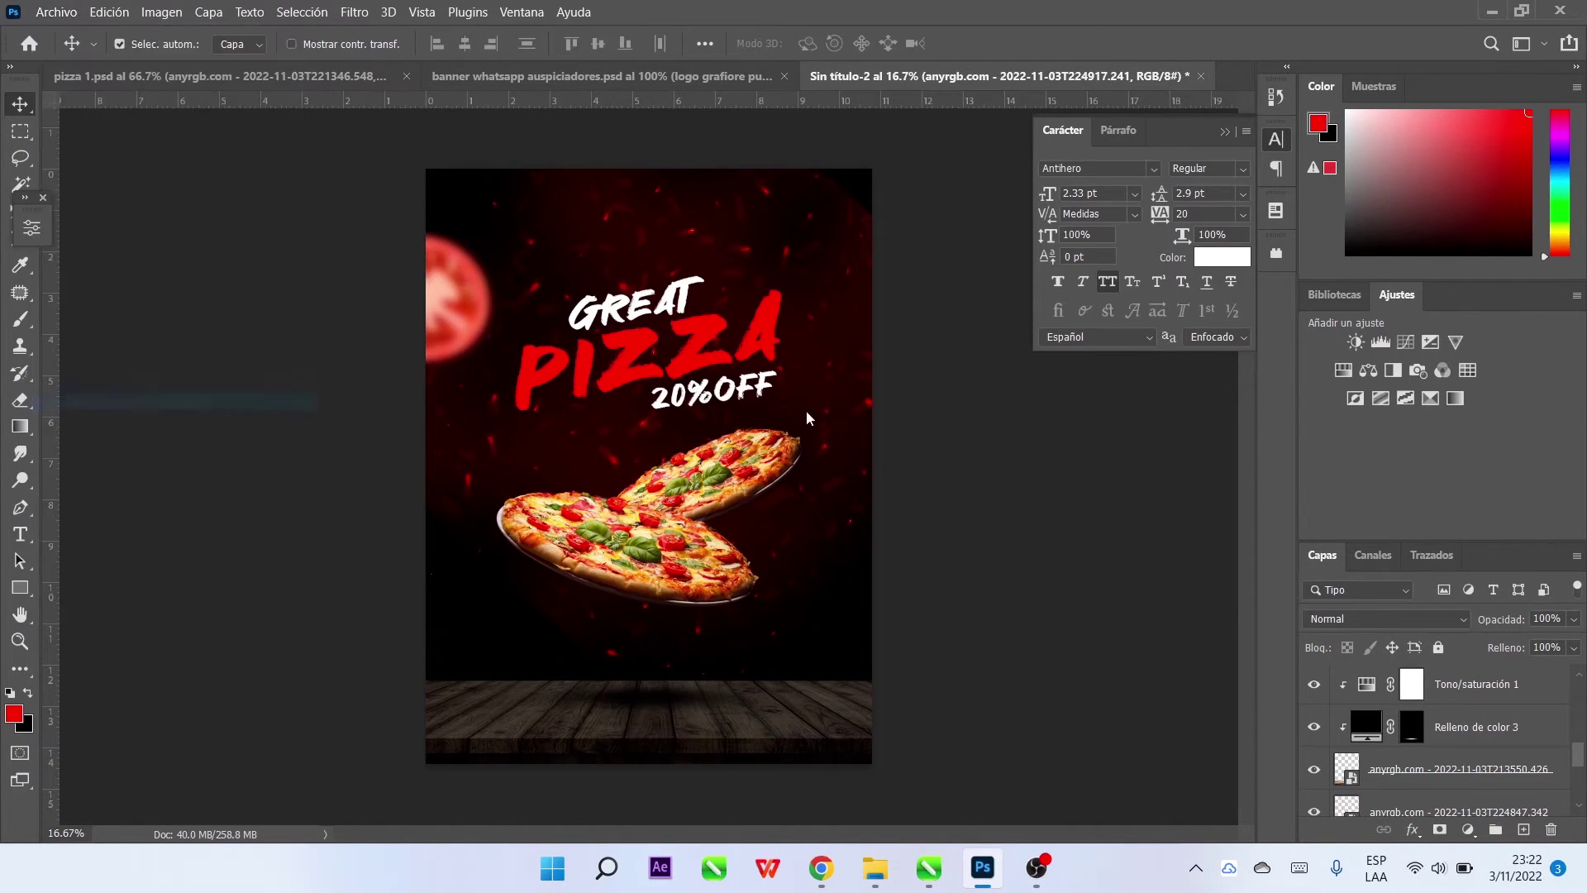
pyautogui.press('Escape')
pyautogui.moveTo(851, 665); pyautogui.dragTo(822, 571)
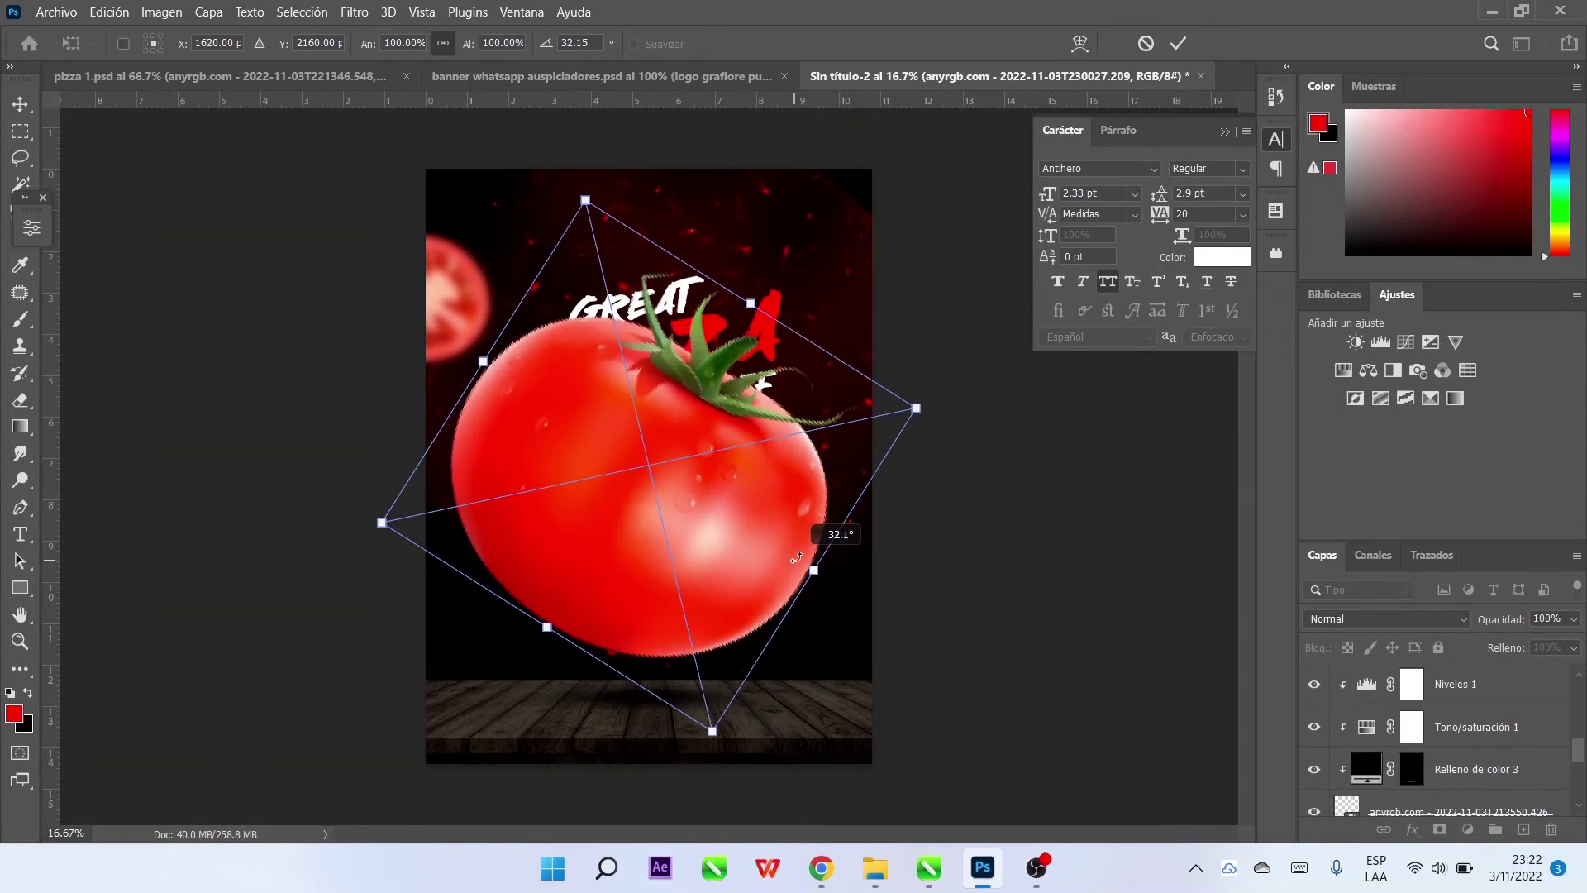
pyautogui.moveTo(917, 407); pyautogui.dragTo(819, 537)
pyautogui.click(1178, 42)
# Apply a Gaussian Blur of 11.1 to the whole tomato
pyautogui.click(354, 12)
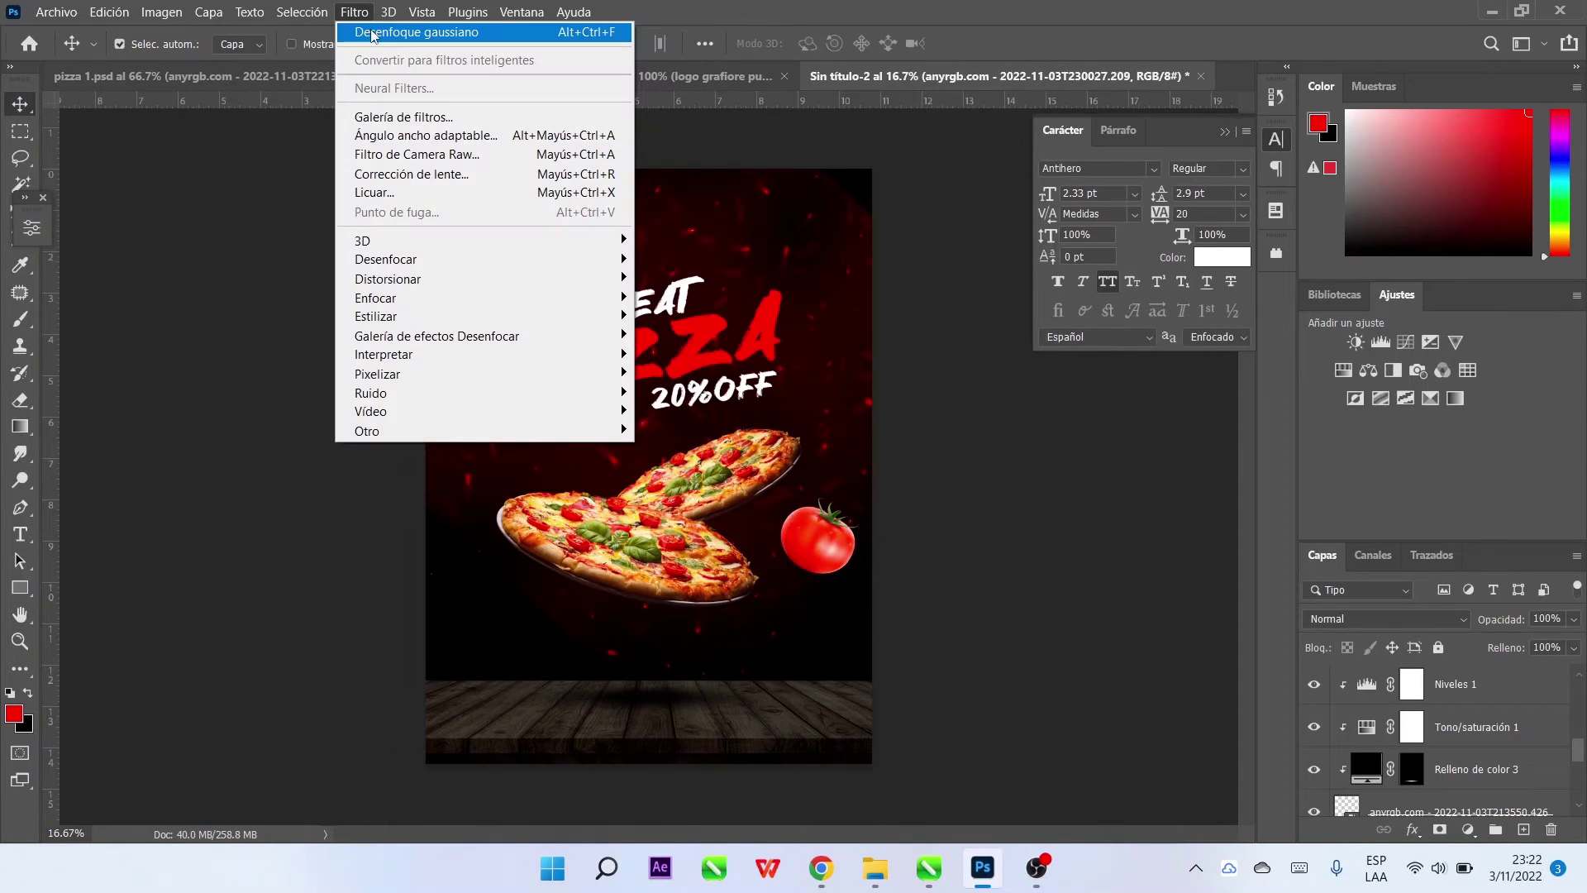
pyautogui.click(397, 29)
pyautogui.click(1010, 520)
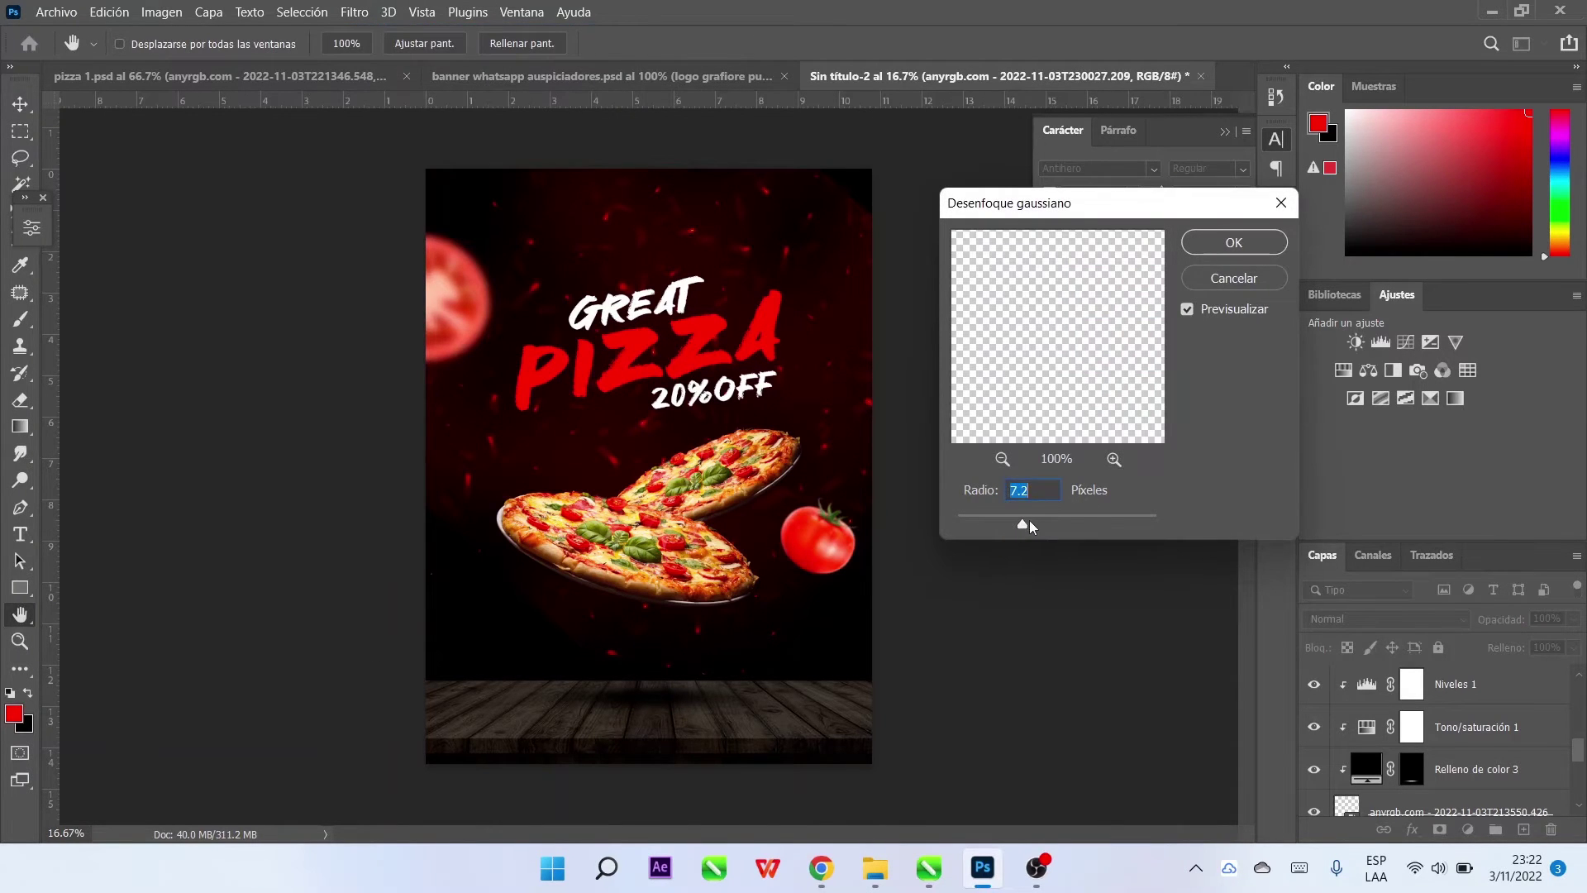
pyautogui.moveTo(1029, 521); pyautogui.dragTo(1039, 525)
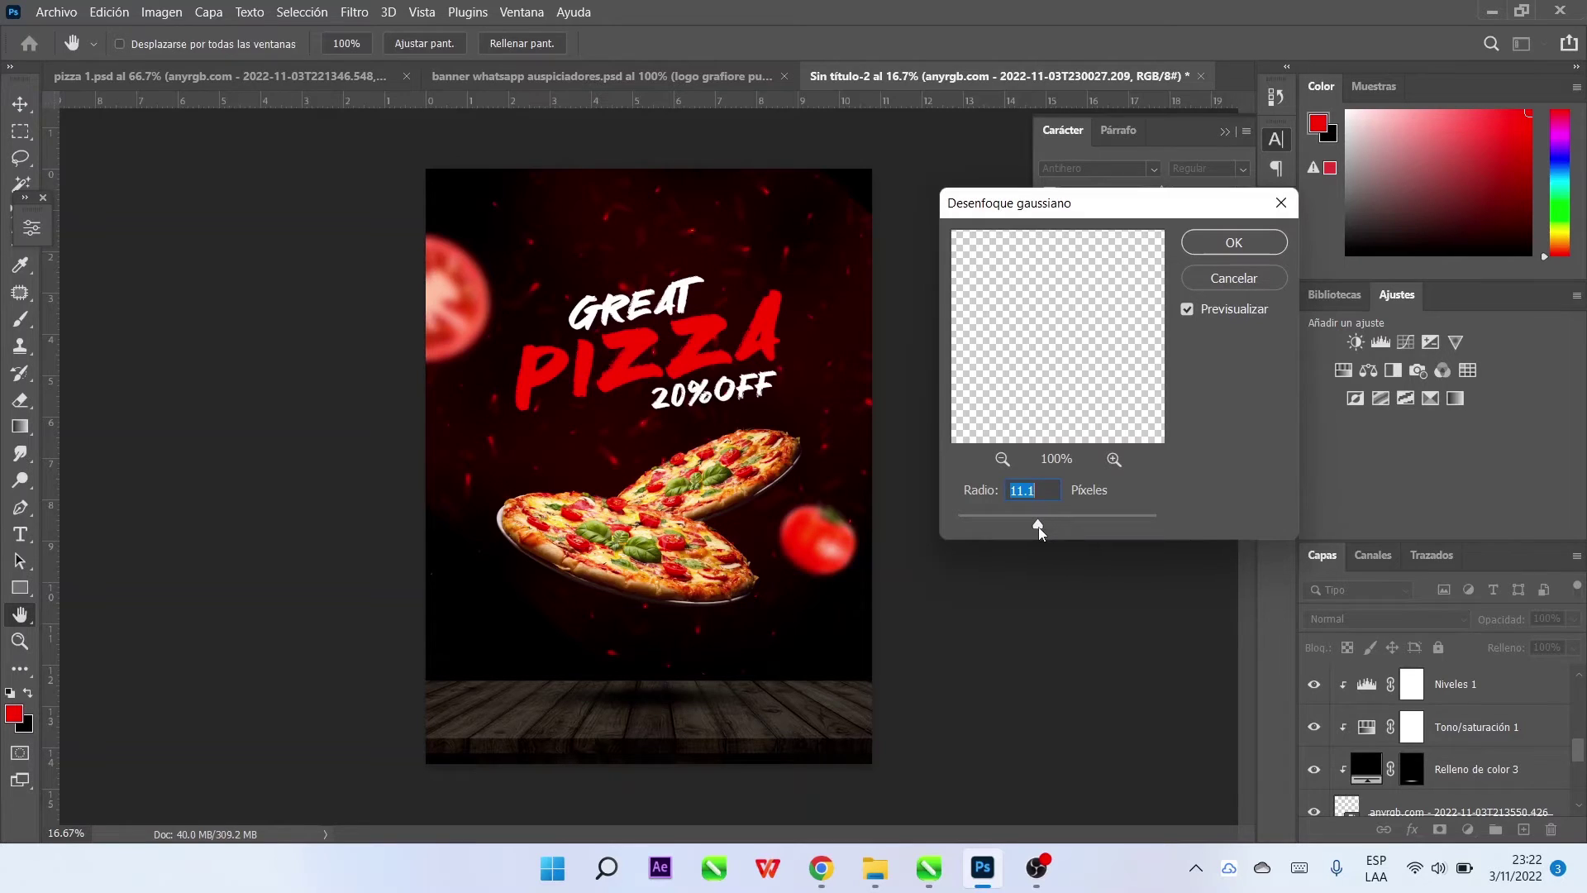
pyautogui.click(1234, 242)
pyautogui.click(51, 12)
pyautogui.click(116, 407)
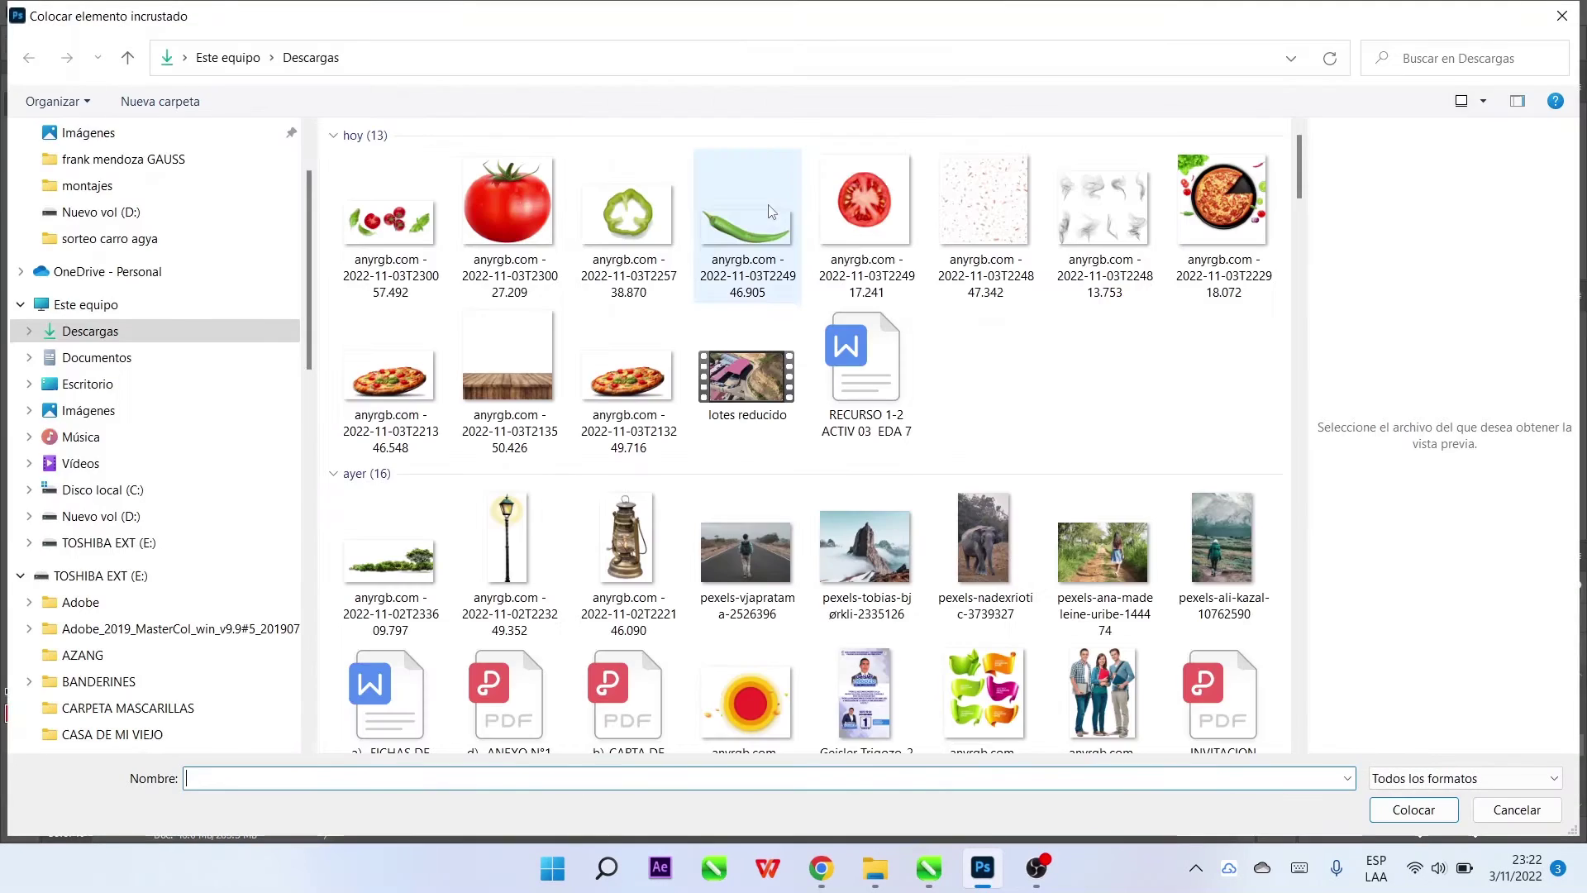
# Place the green chili image, rotated and scaled down
pyautogui.doubleClick(768, 212)
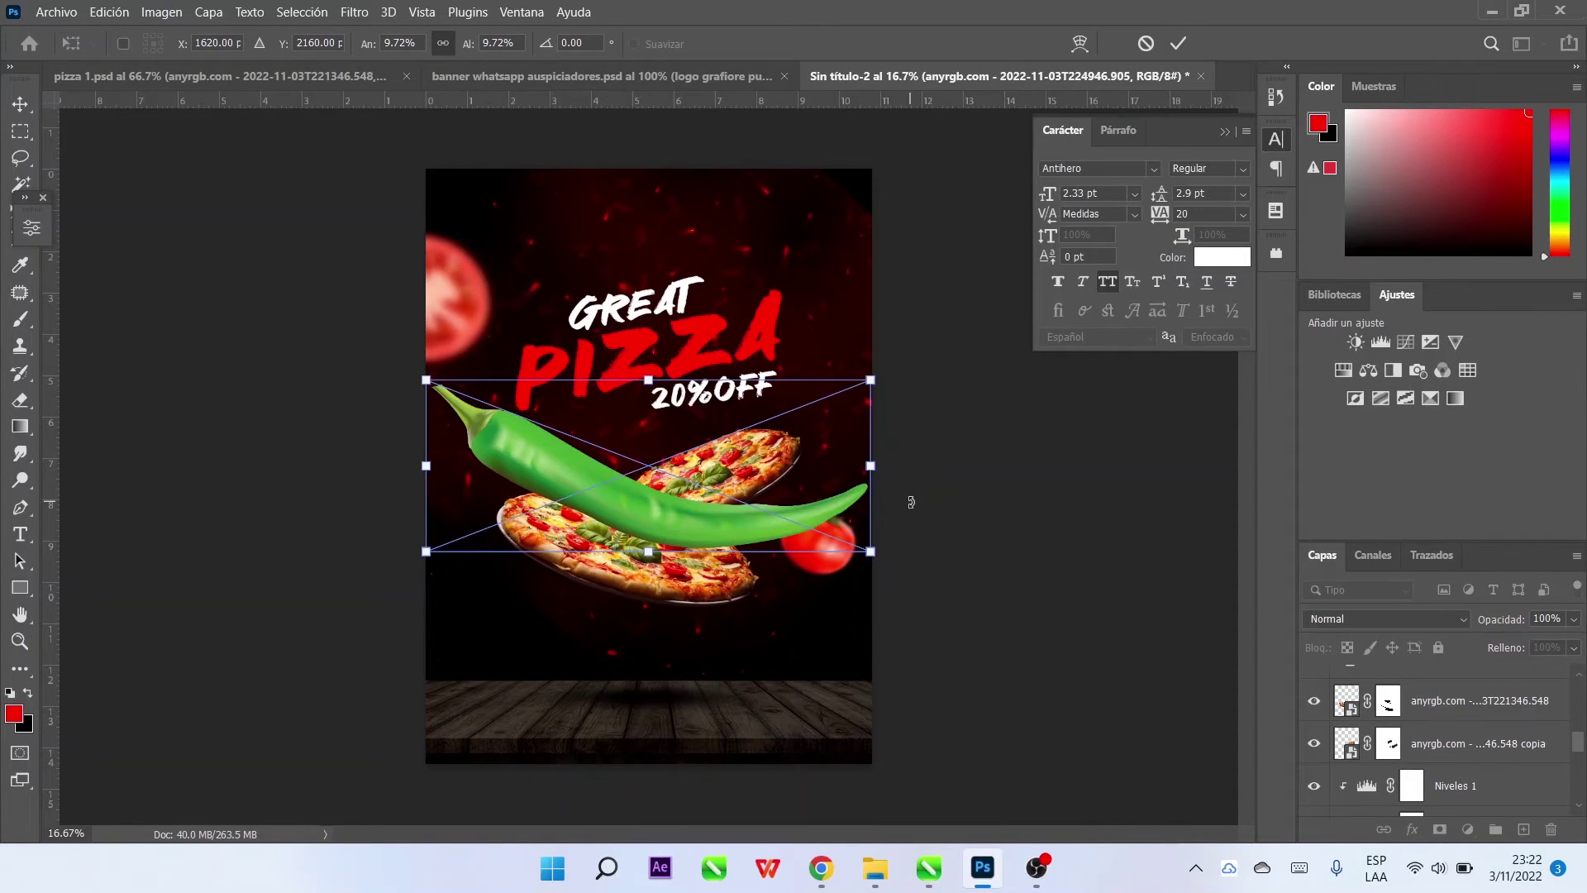
pyautogui.moveTo(901, 531); pyautogui.dragTo(826, 322)
pyautogui.moveTo(789, 266); pyautogui.dragTo(570, 523)
pyautogui.click(1178, 45)
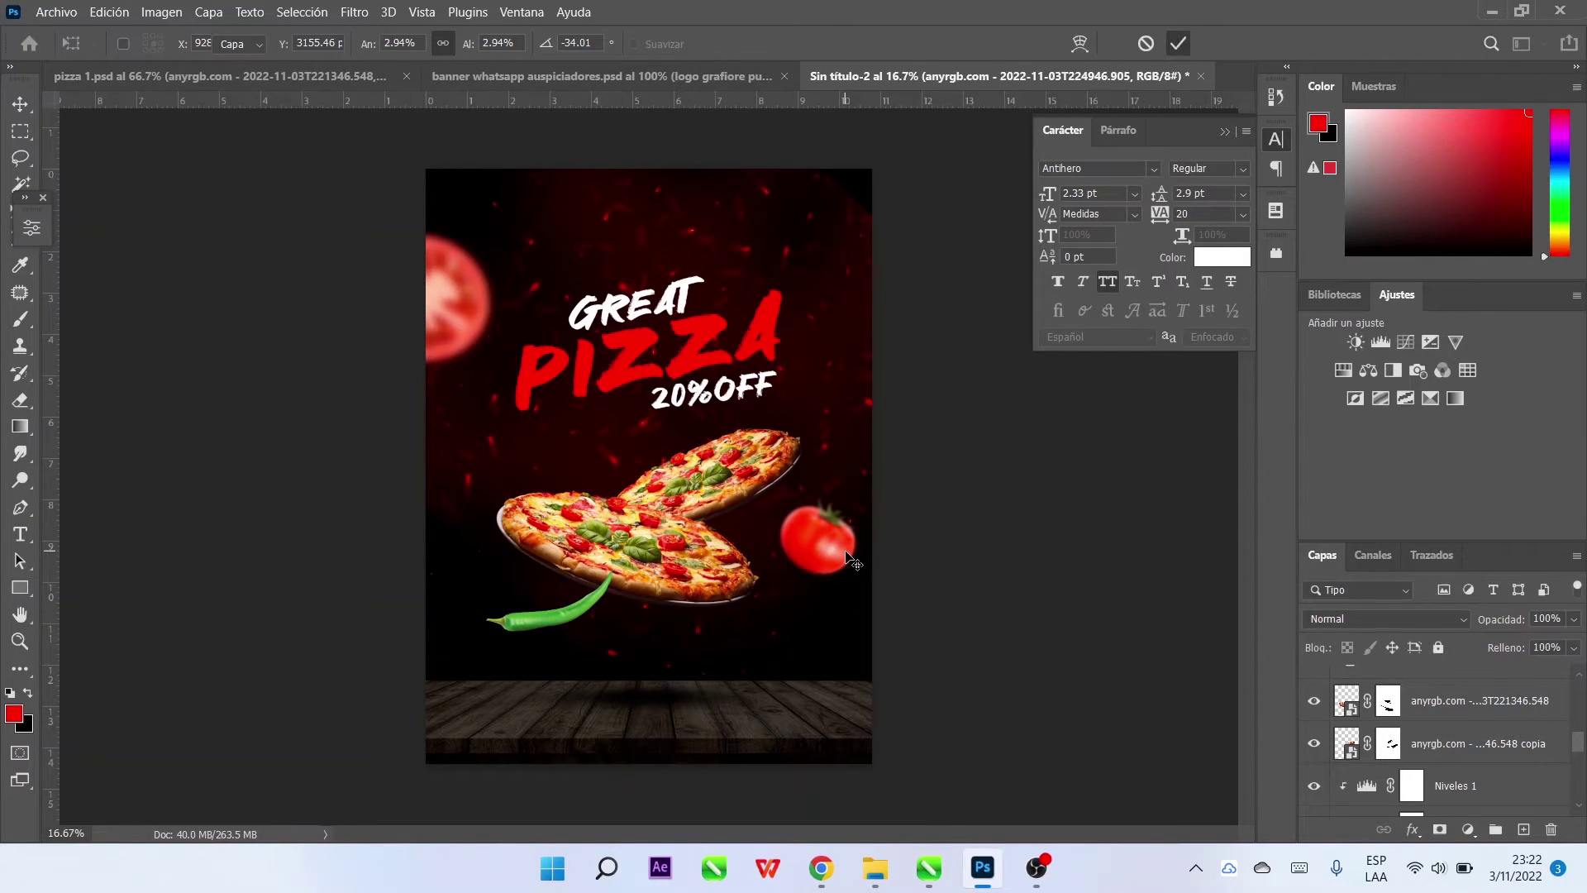
# Move the whole tomato to the top right and the chili right below the pizza
pyautogui.moveTo(860, 563); pyautogui.dragTo(872, 364)
pyautogui.moveTo(585, 615); pyautogui.dragTo(963, 569)
pyautogui.hotkey('ctrl', 't')
pyautogui.moveTo(832, 602); pyautogui.dragTo(828, 594)
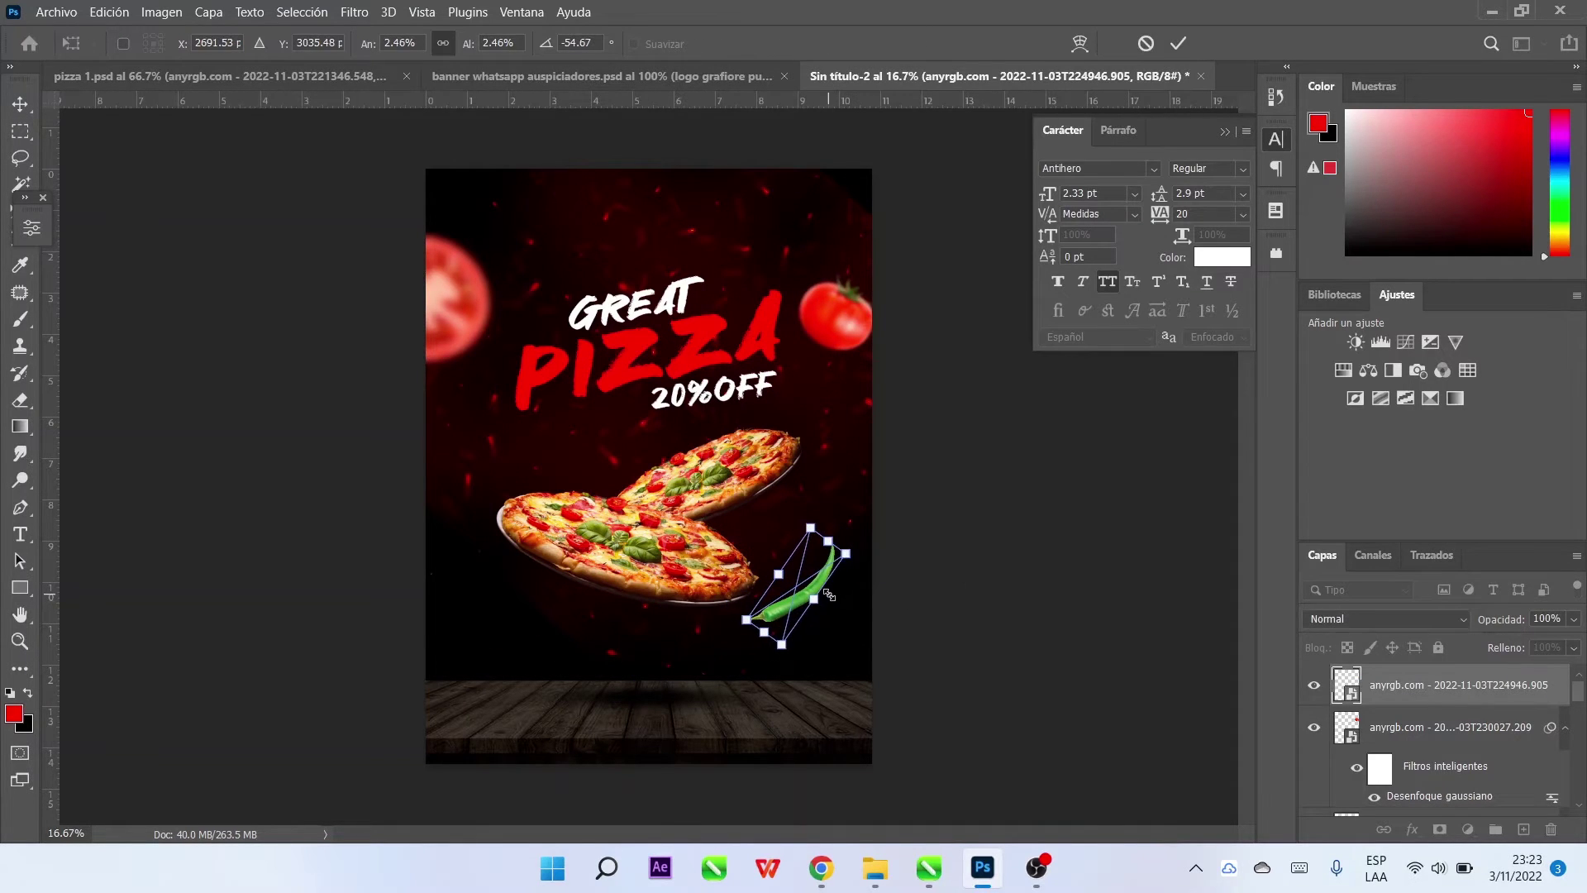
pyautogui.press('Return')
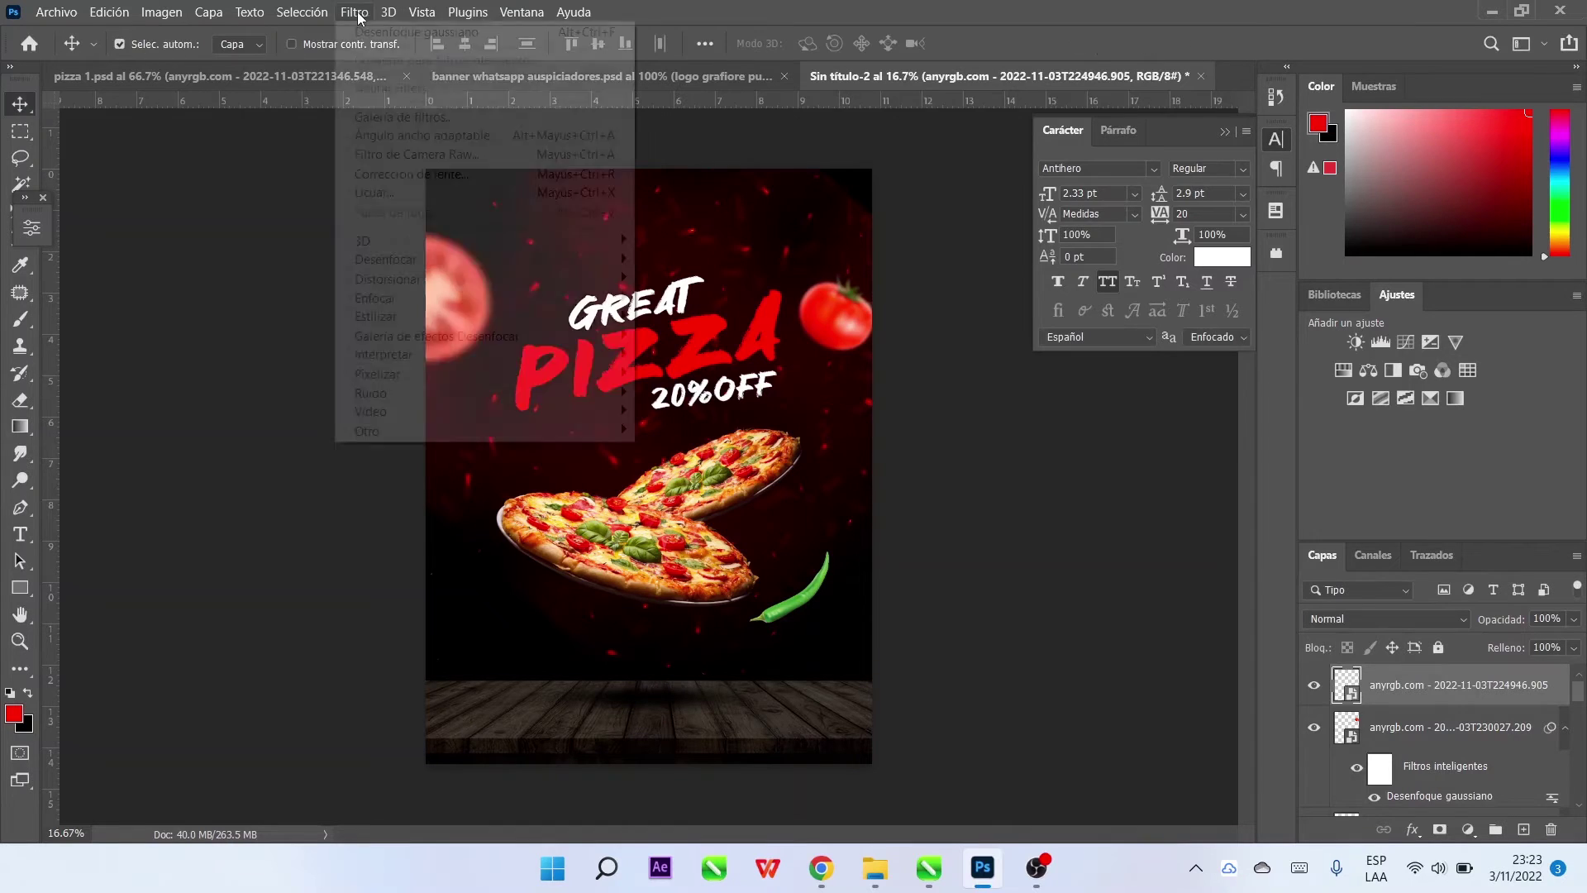
# Apply a Gaussian Blur to the chili
pyautogui.click(354, 11)
pyautogui.click(372, 37)
pyautogui.moveTo(1043, 520); pyautogui.dragTo(1045, 527)
pyautogui.click(1284, 251)
# Duplicate the chili, then flip and enlarge the copy on the pizza's left
pyautogui.hotkey('ctrl', 'j')
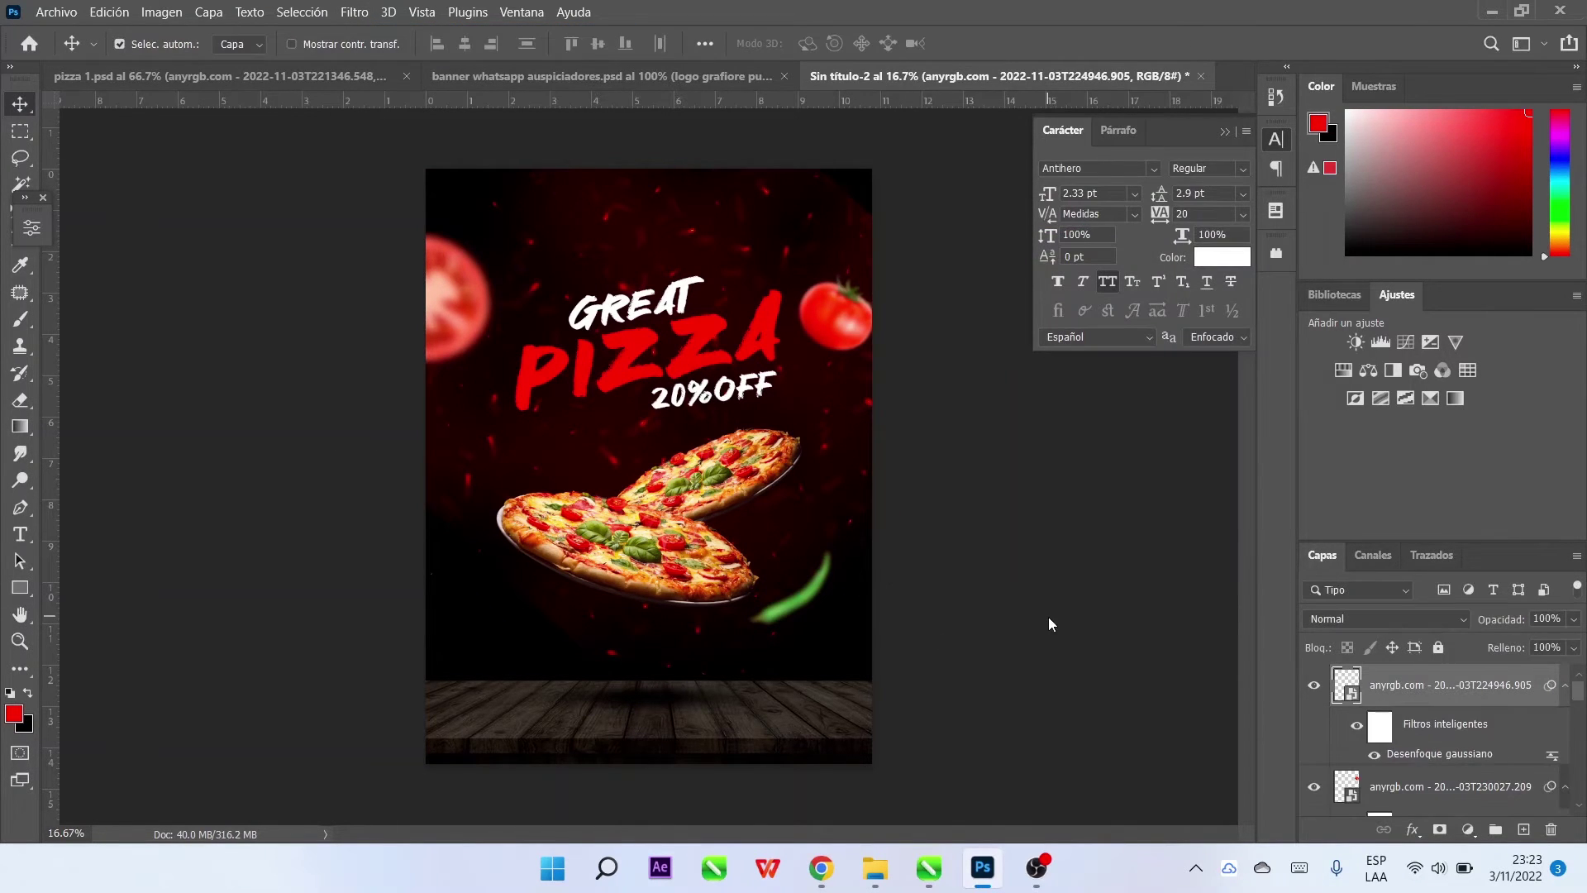
pyautogui.hotkey('ctrl', 't')
pyautogui.moveTo(820, 589); pyautogui.dragTo(501, 478)
pyautogui.click(1177, 42)
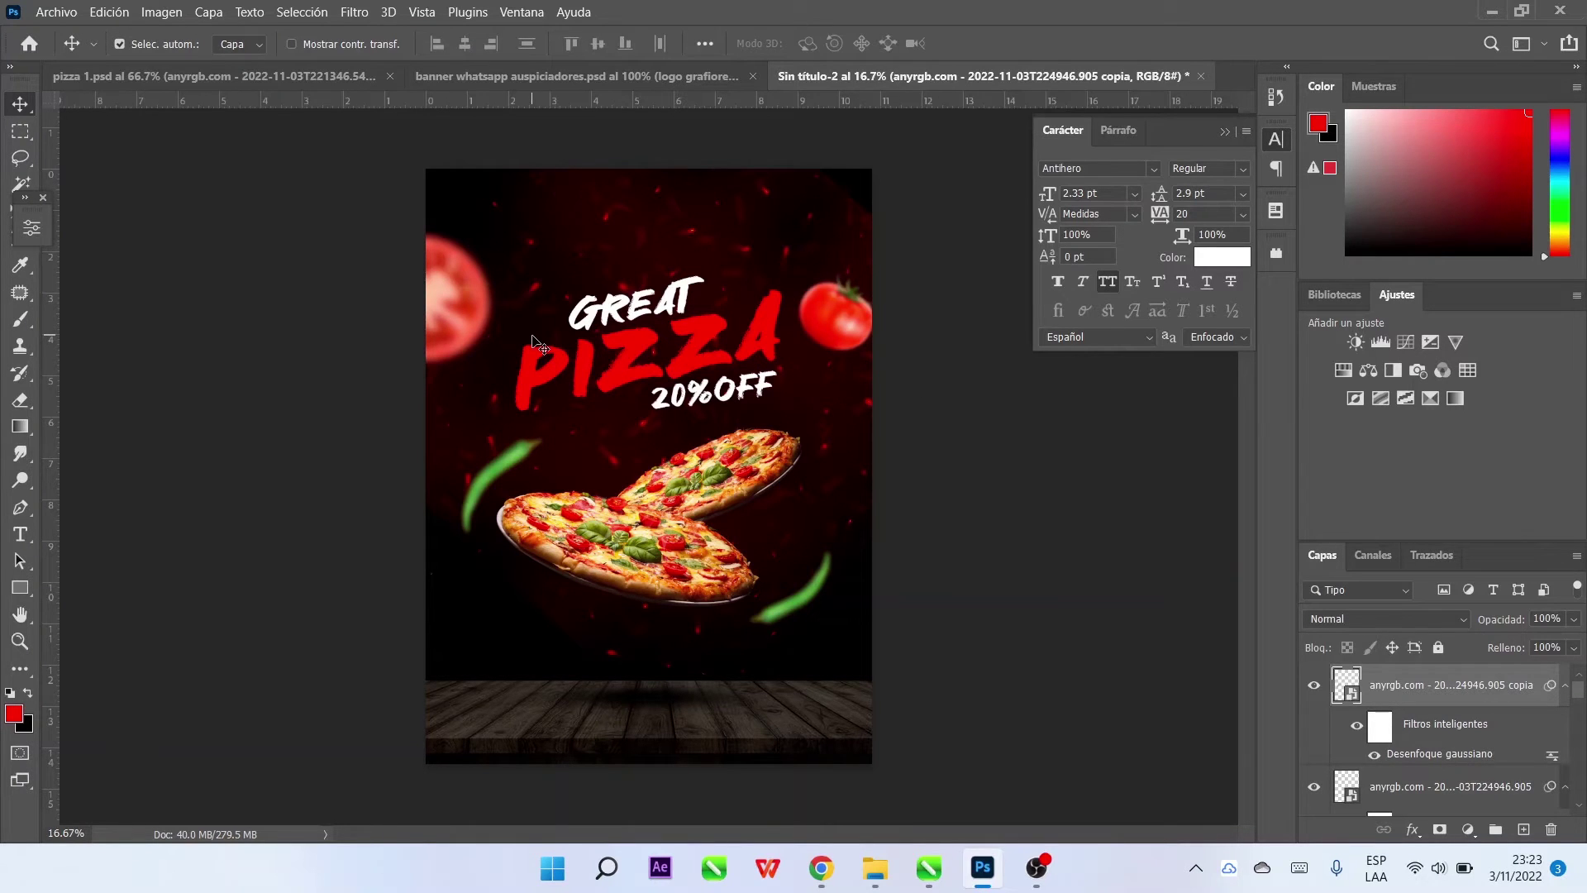
pyautogui.click(56, 12)
pyautogui.click(170, 402)
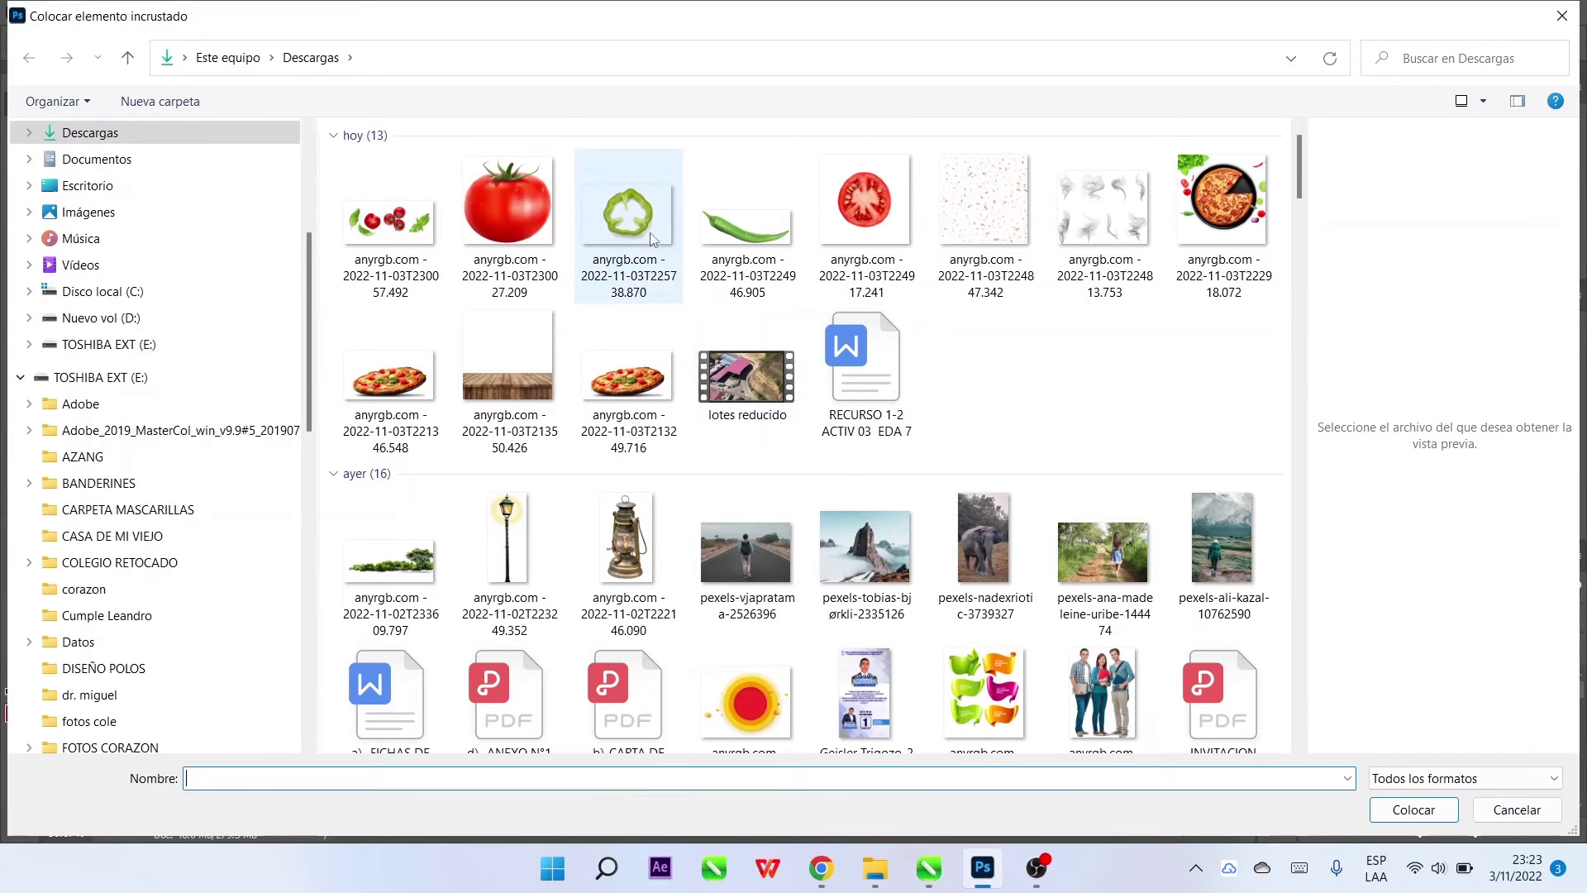
# Place the green pepper ring image at the poster's lower left
pyautogui.doubleClick(653, 294)
pyautogui.moveTo(653, 488); pyautogui.dragTo(500, 647)
pyautogui.click(1181, 50)
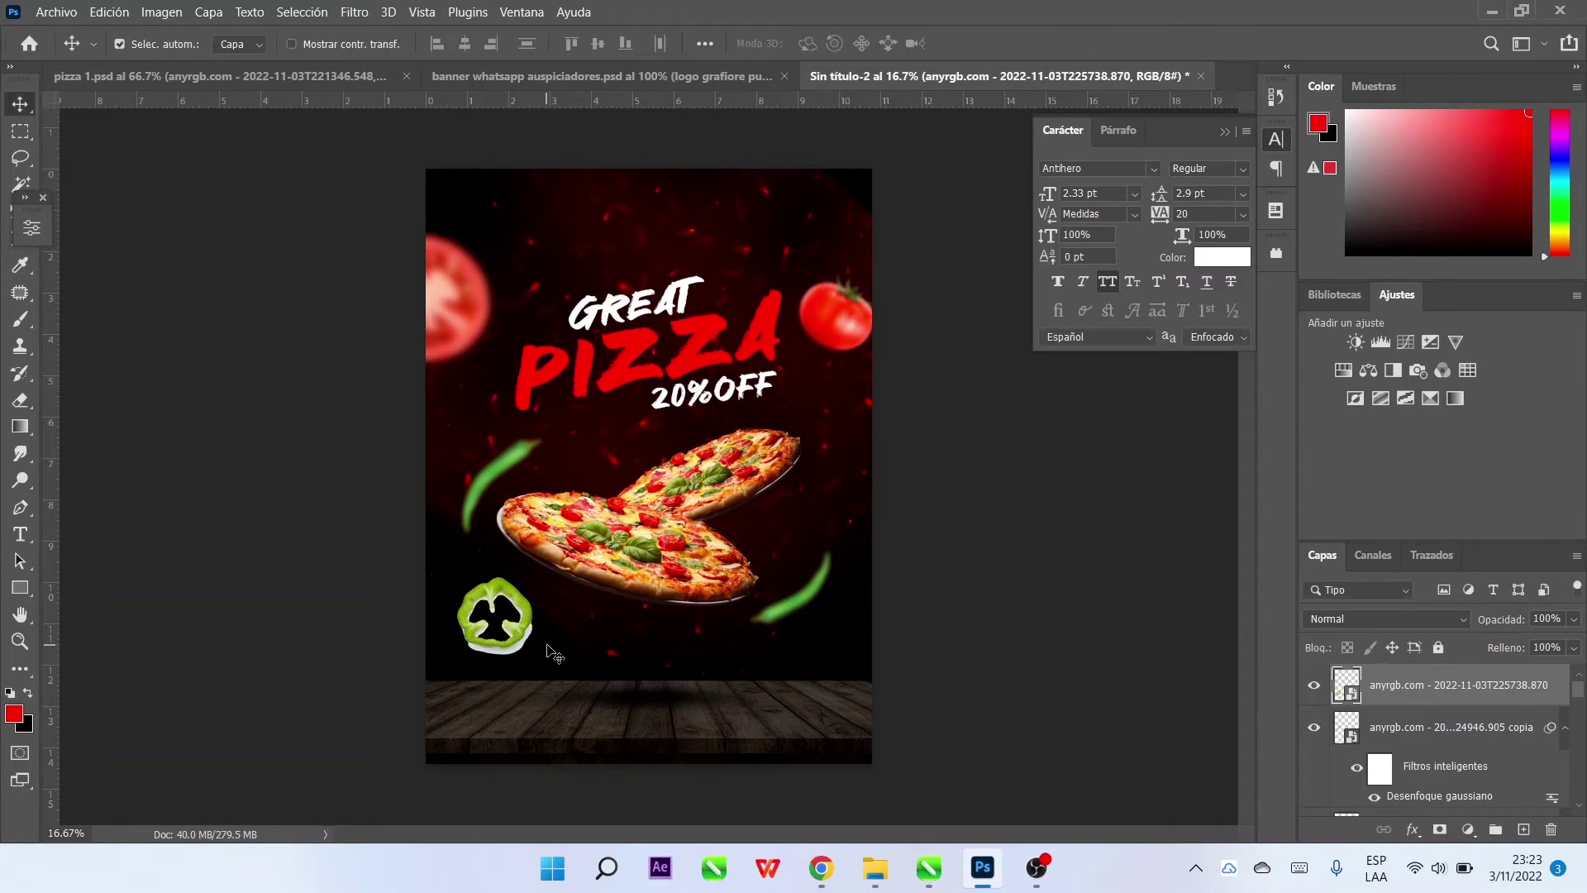
pyautogui.press('w')
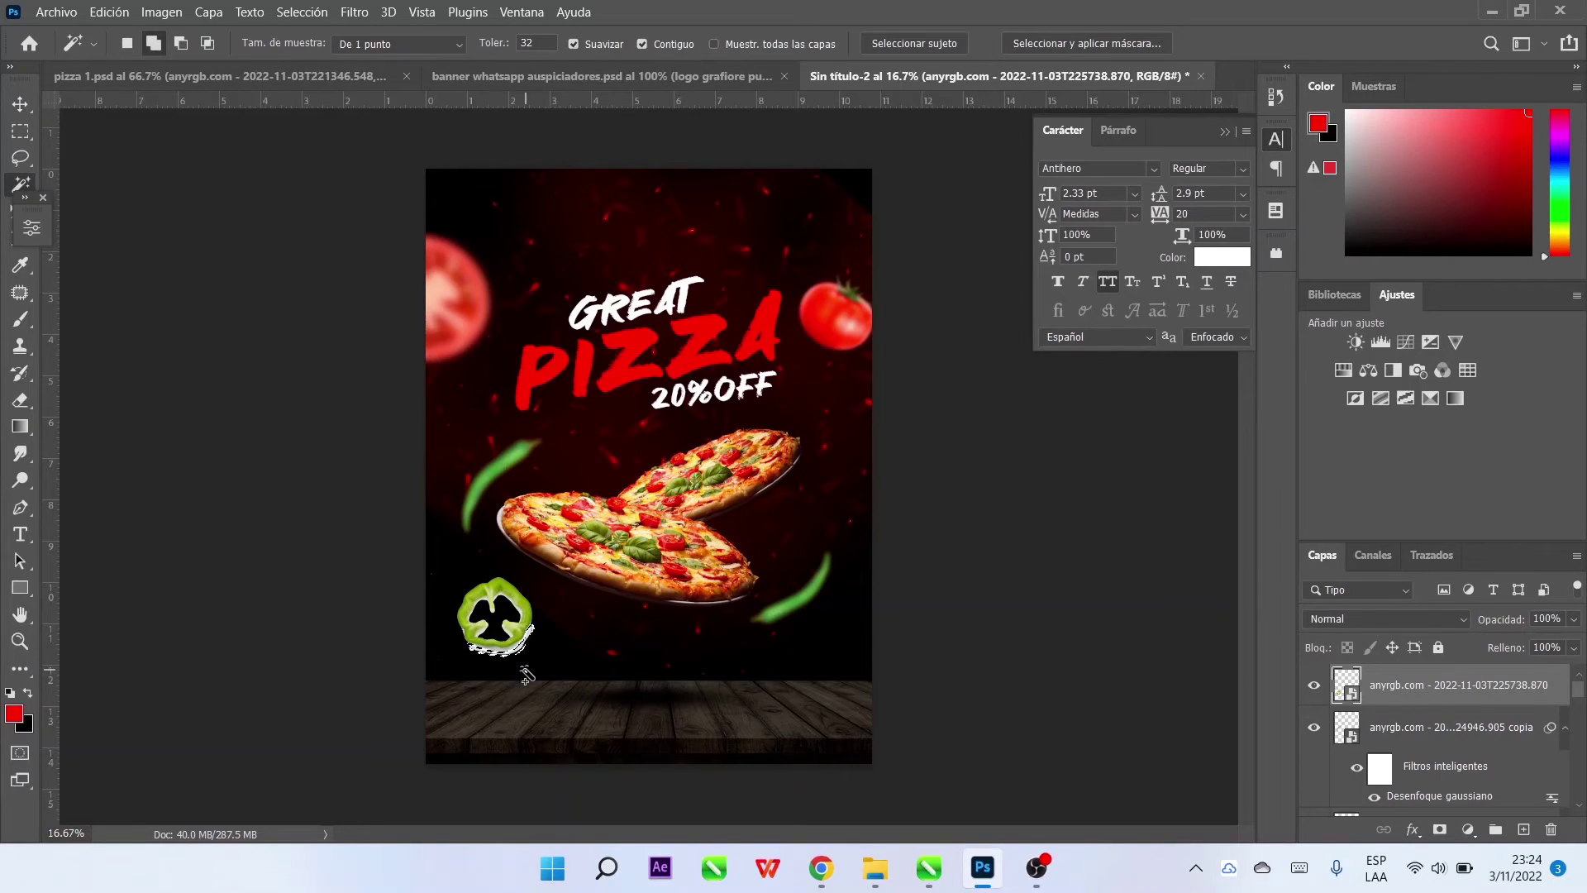
pyautogui.click(526, 672)
pyautogui.press('Return')
# Add a layer mask to the pepper ring, select its dark surround, and move it to the left edge
pyautogui.click(1438, 829)
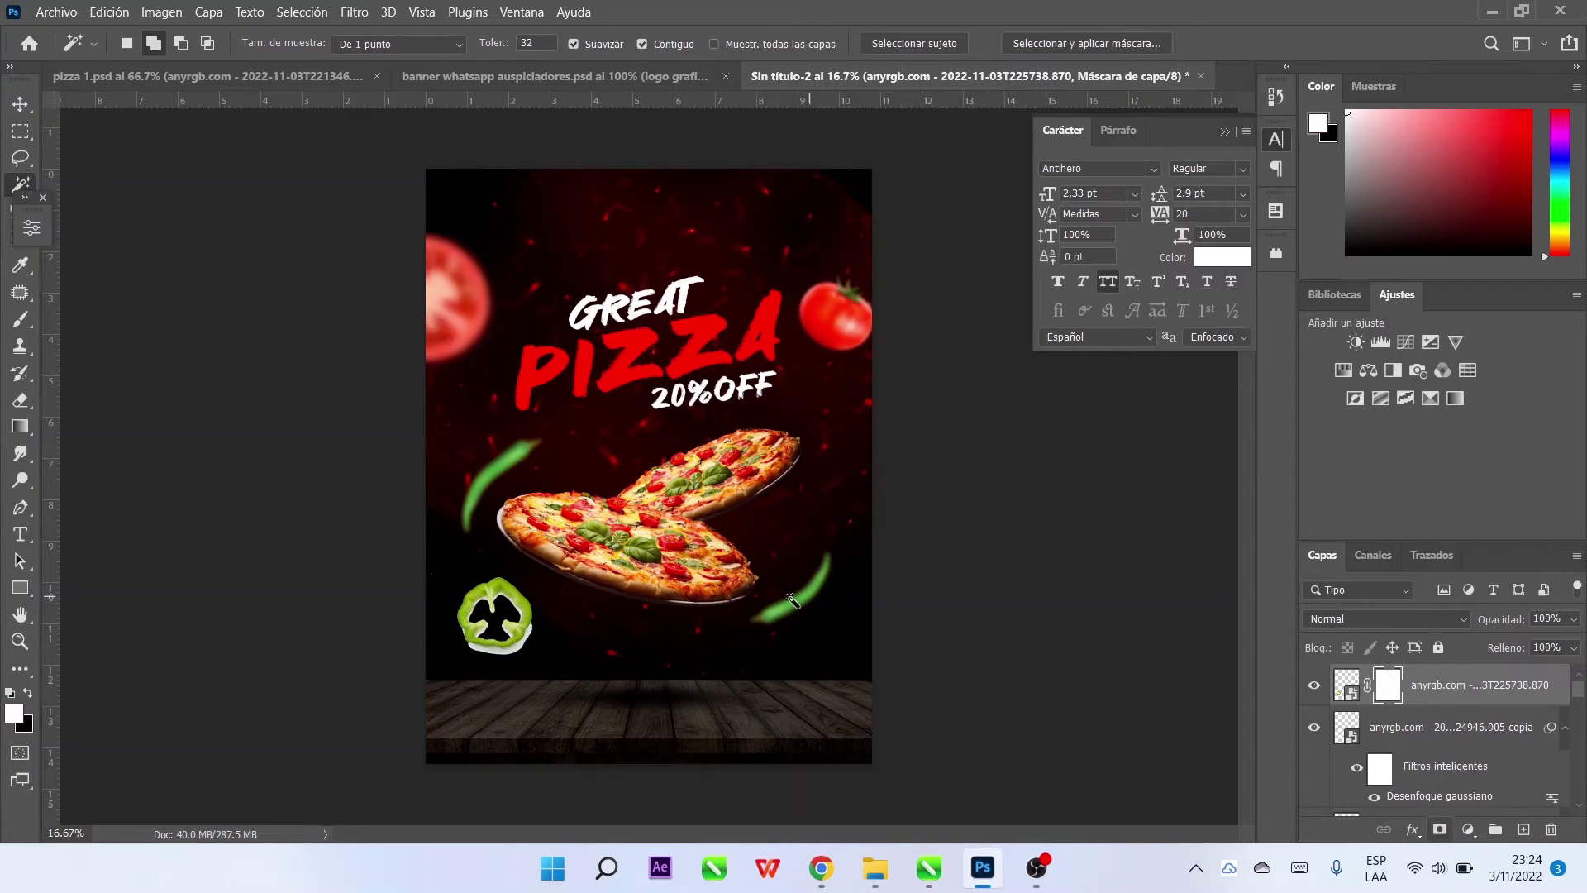
pyautogui.click(509, 659)
pyautogui.press('x')
pyautogui.press('b')
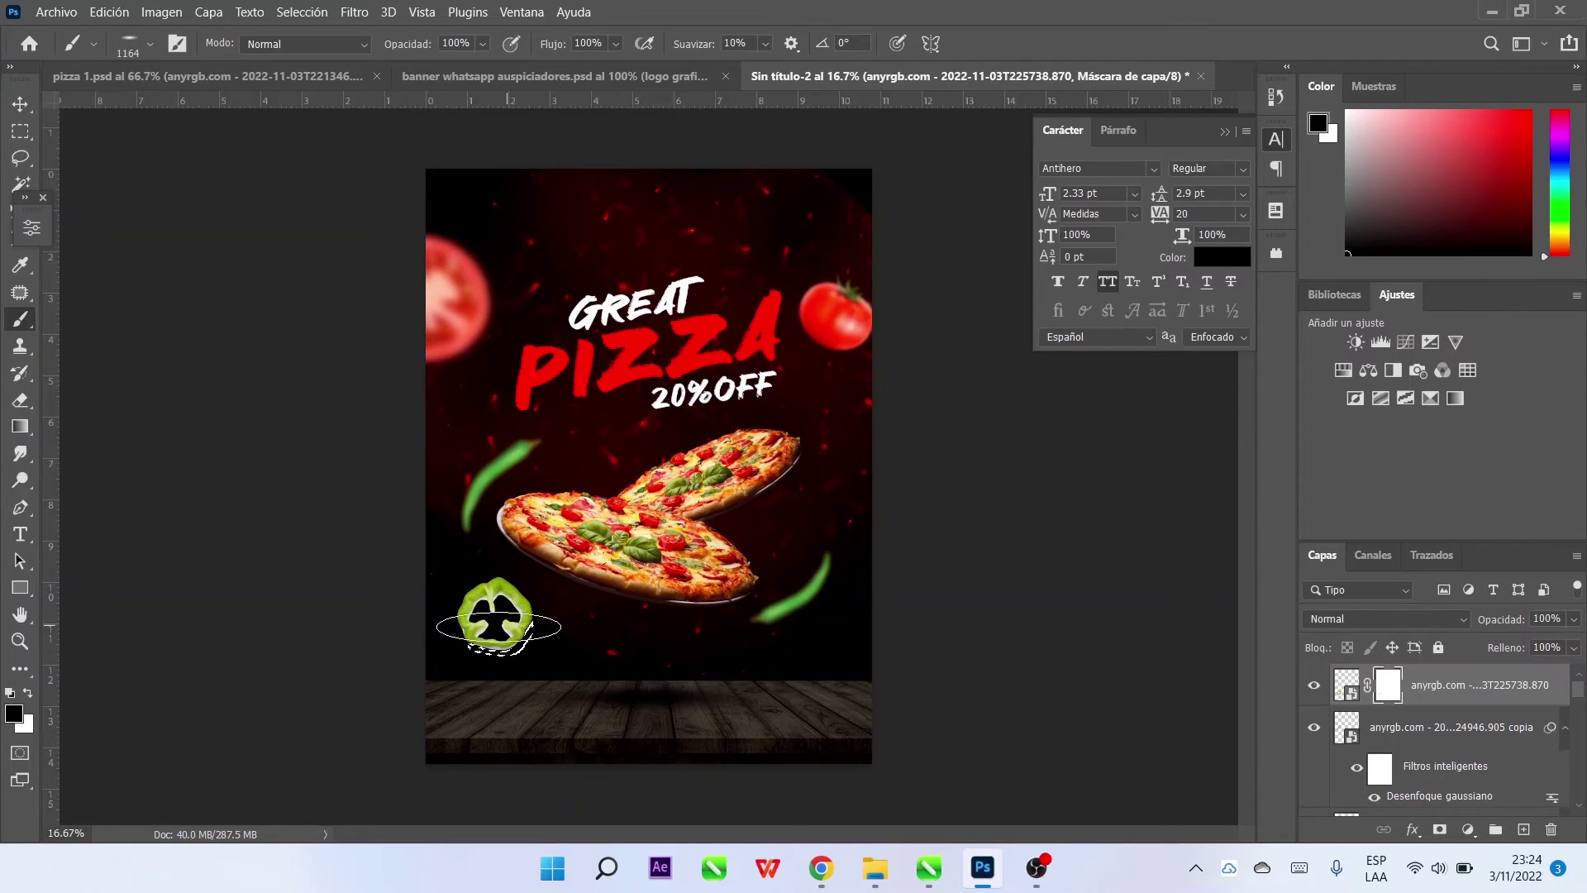
pyautogui.click(20, 104)
pyautogui.moveTo(496, 618)
pyautogui.mouseDown()
pyautogui.moveTo(499, 636)
pyautogui.moveTo(518, 395)
pyautogui.moveTo(463, 579)
pyautogui.moveTo(446, 571)
pyautogui.moveTo(453, 590)
pyautogui.mouseUp()
pyautogui.click(355, 12)
pyautogui.click(355, 12)
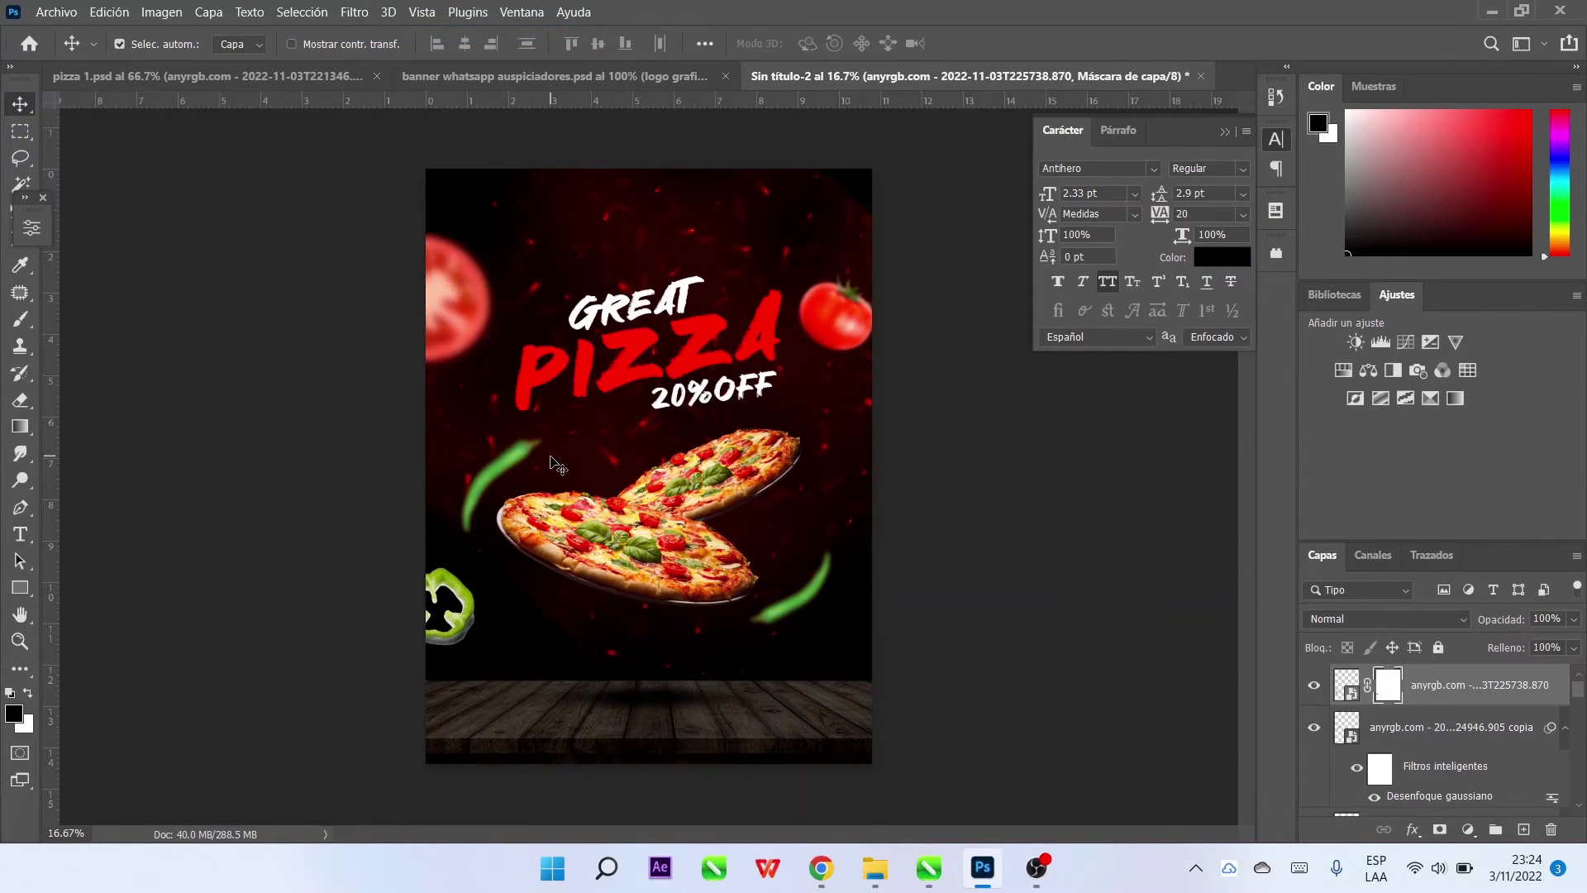
# Apply a Gaussian blur with radius 36 to the green pepper slice
pyautogui.click(353, 11)
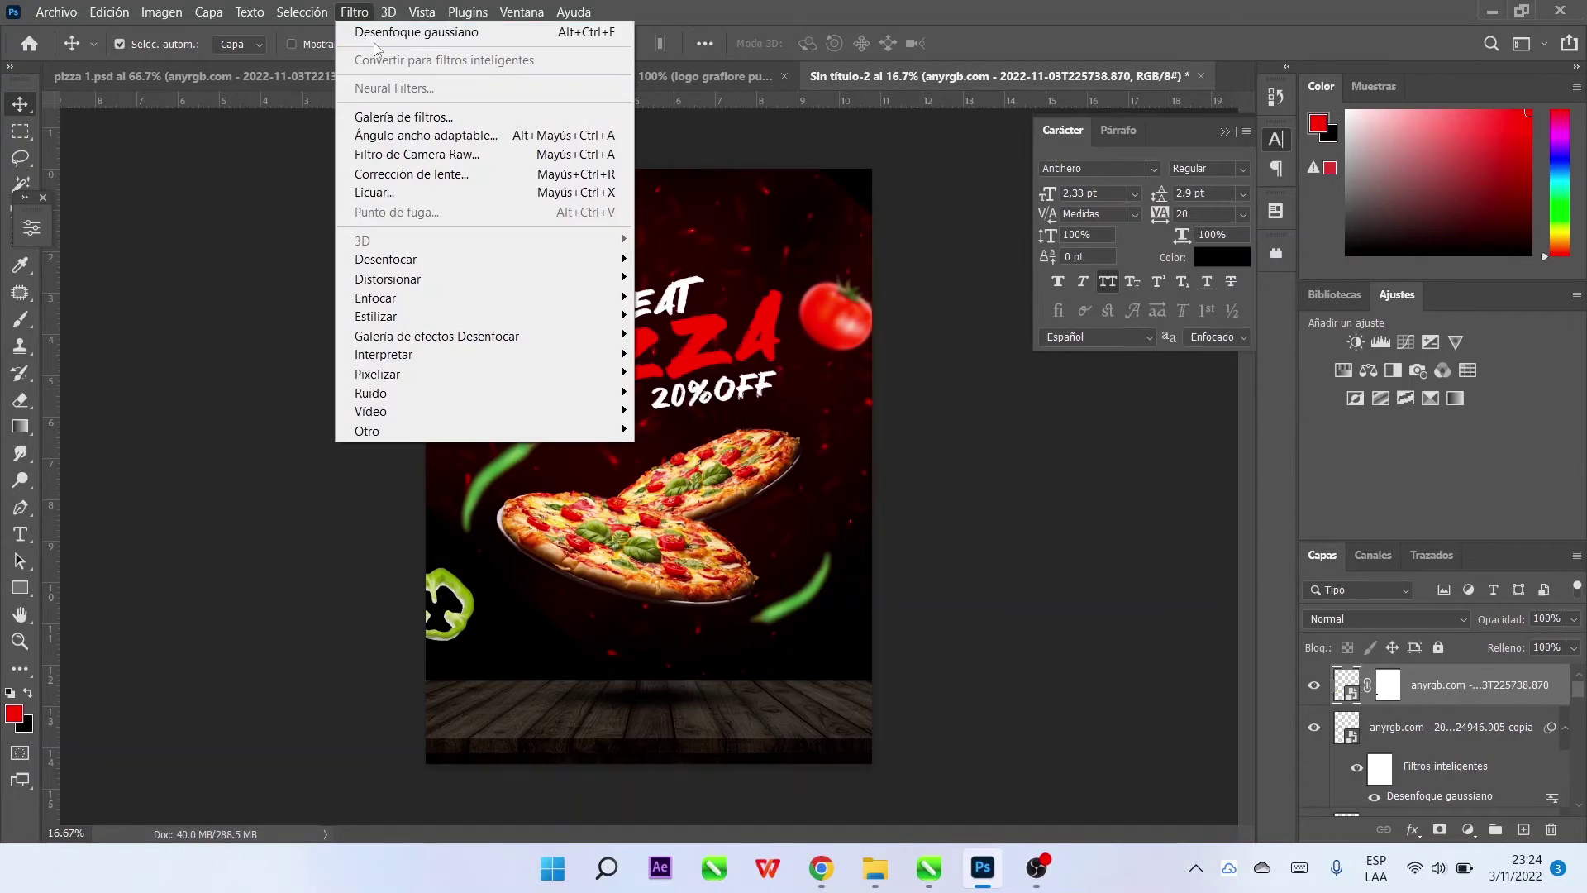
pyautogui.click(405, 25)
pyautogui.moveTo(1063, 526); pyautogui.dragTo(1031, 529)
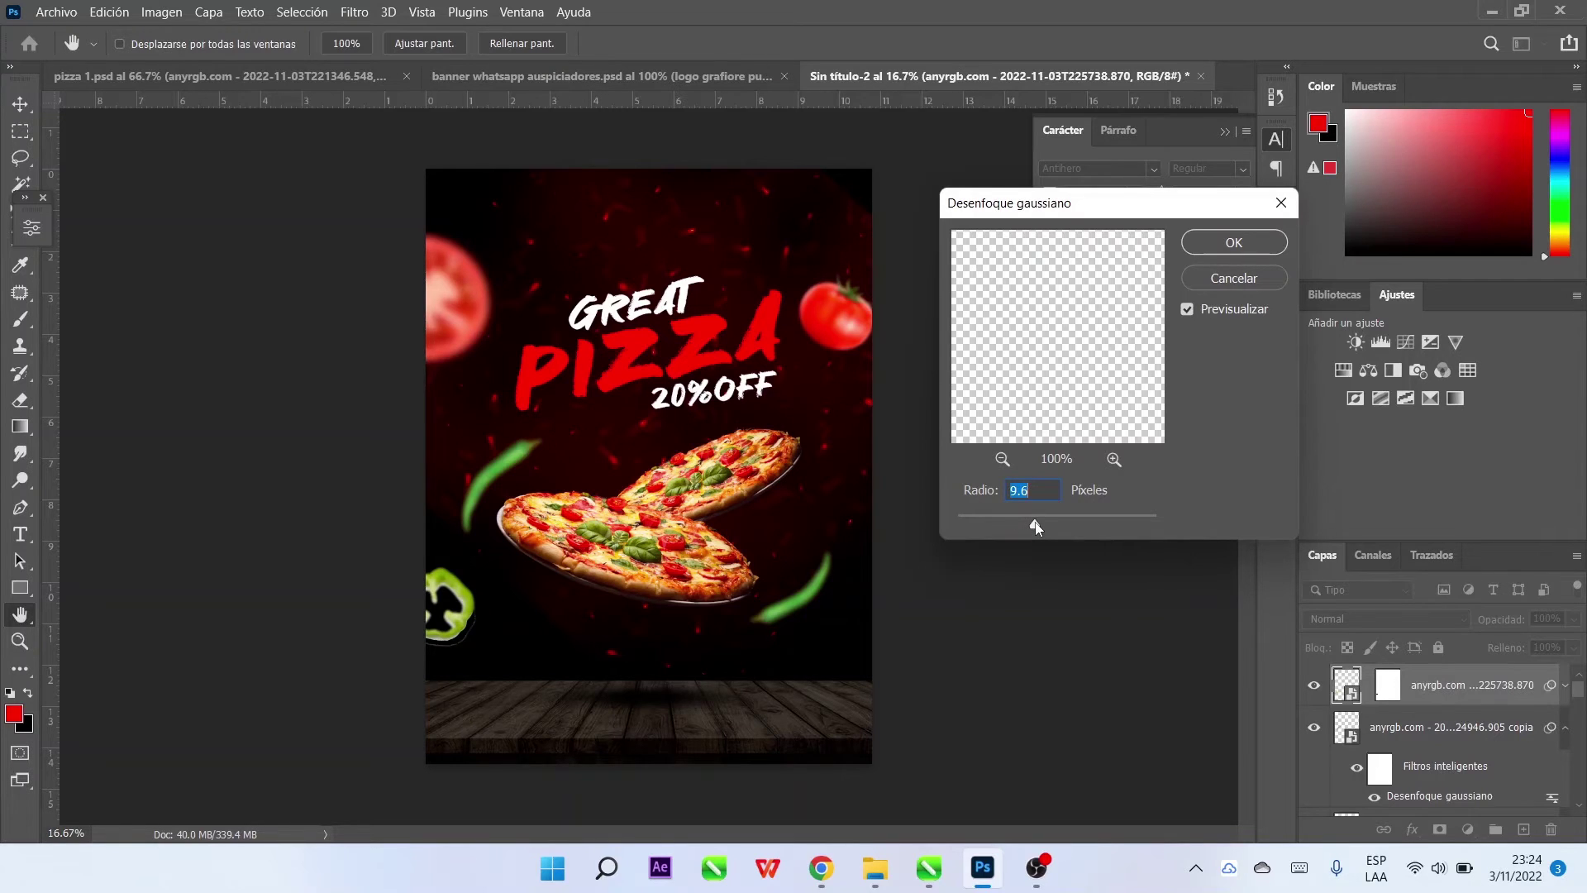
pyautogui.moveTo(1048, 527); pyautogui.dragTo(1058, 528)
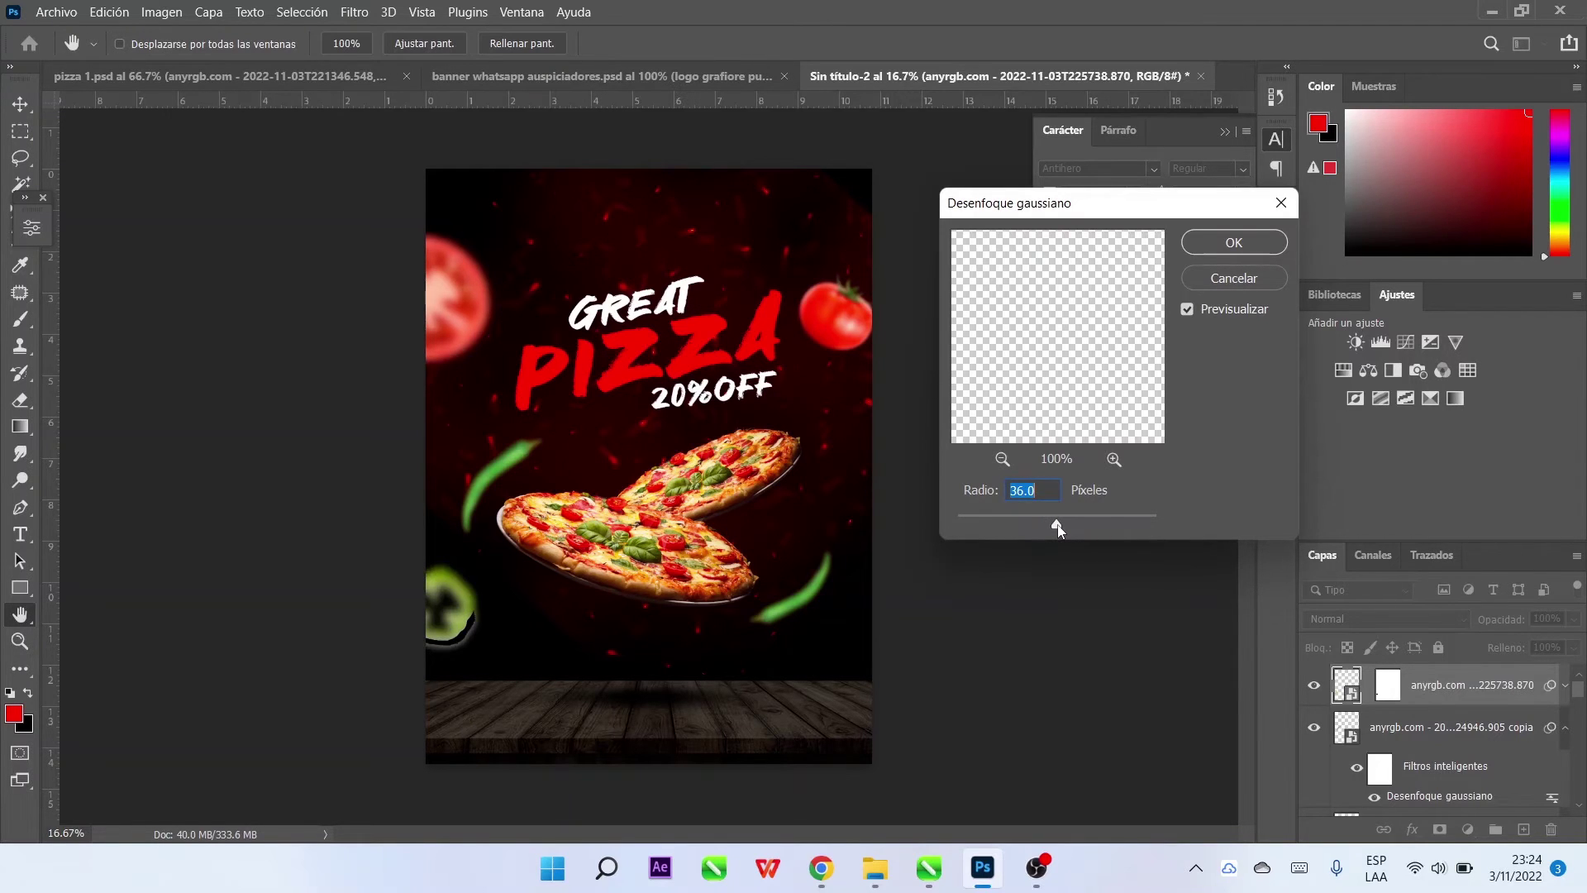
pyautogui.click(1221, 247)
# Set up a hard round black brush, size 137, for painting the pepper's mask
pyautogui.press('b')
pyautogui.press('d')
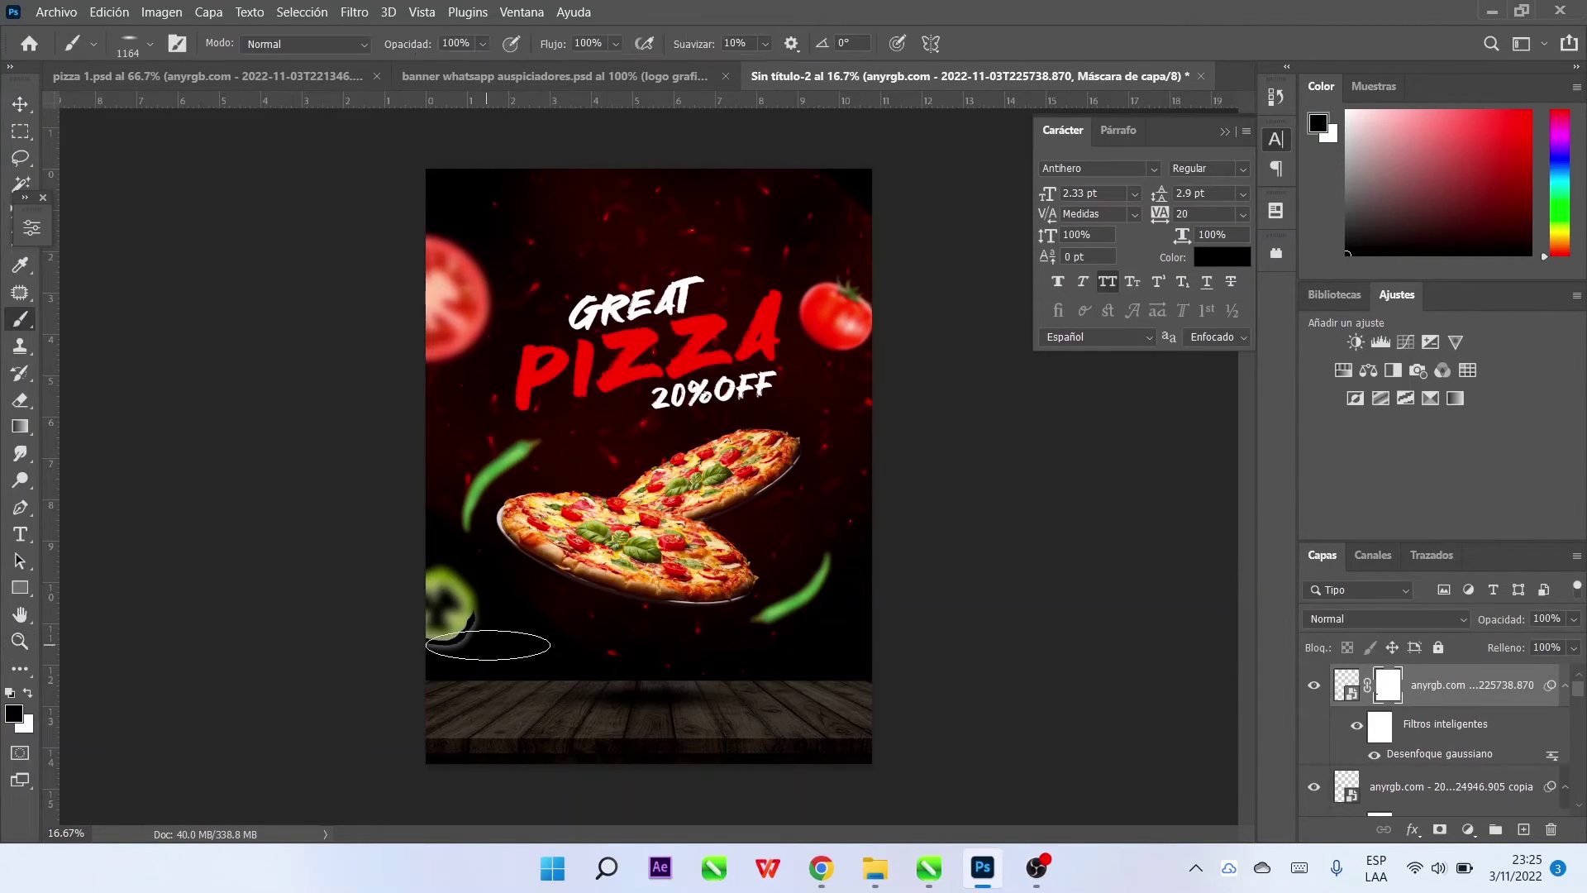
pyautogui.click(150, 43)
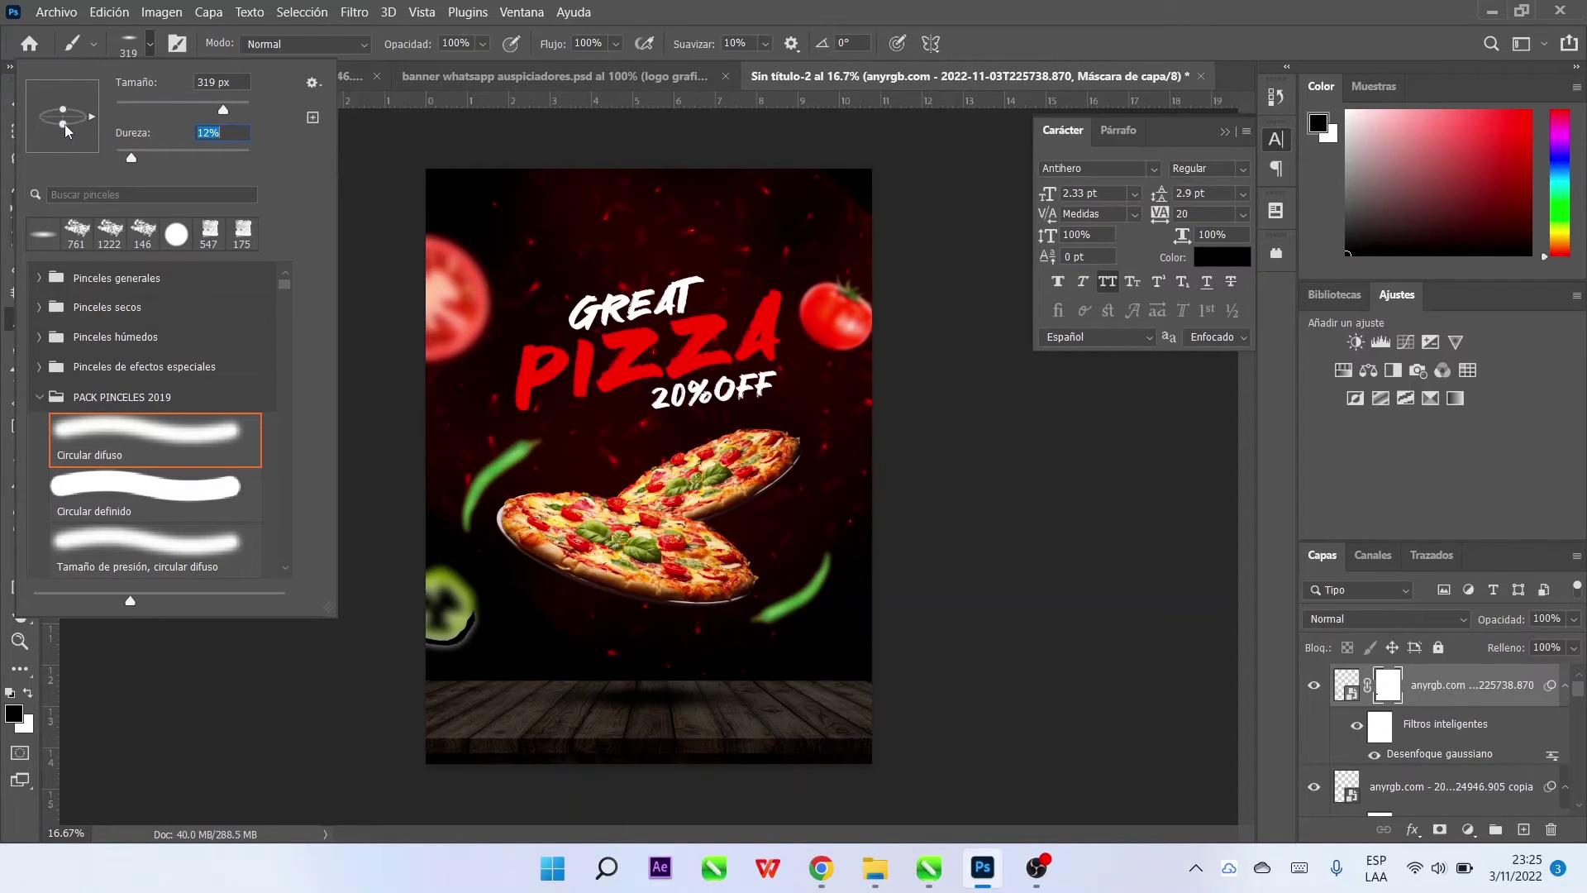
pyautogui.press('Return')
pyautogui.keyDown('alt'); pyautogui.rightClick(496, 649); pyautogui.keyUp('alt')
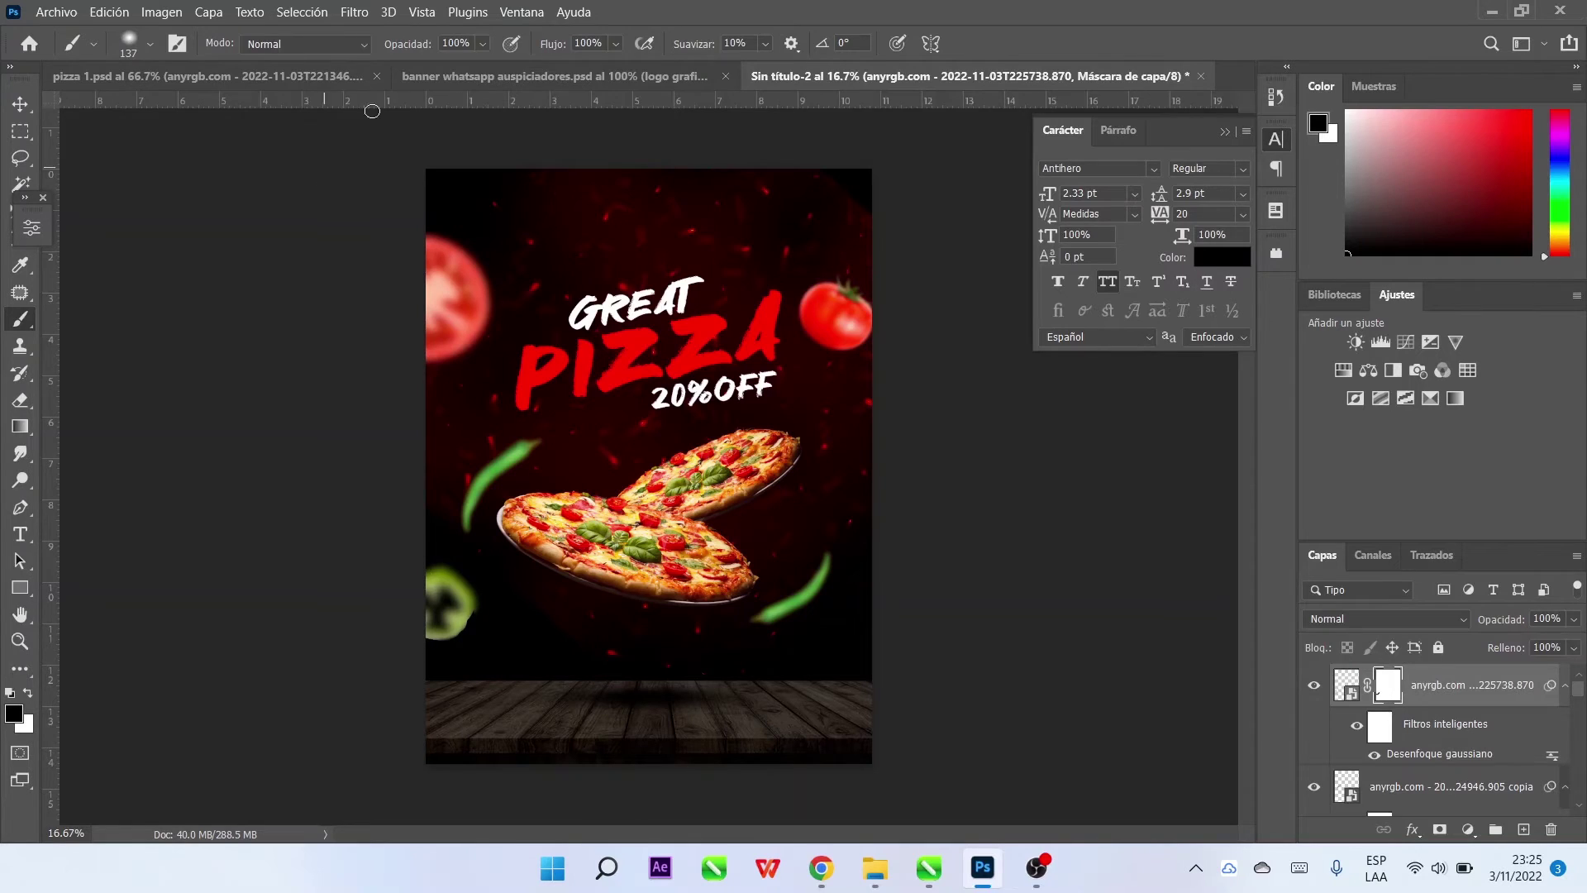
pyautogui.click(136, 57)
pyautogui.doubleClick(135, 443)
# Rotate the pepper slice slightly, then start placing an embedded image file
pyautogui.press('v')
pyautogui.hotkey('ctrl', 't')
pyautogui.moveTo(533, 636); pyautogui.dragTo(450, 609)
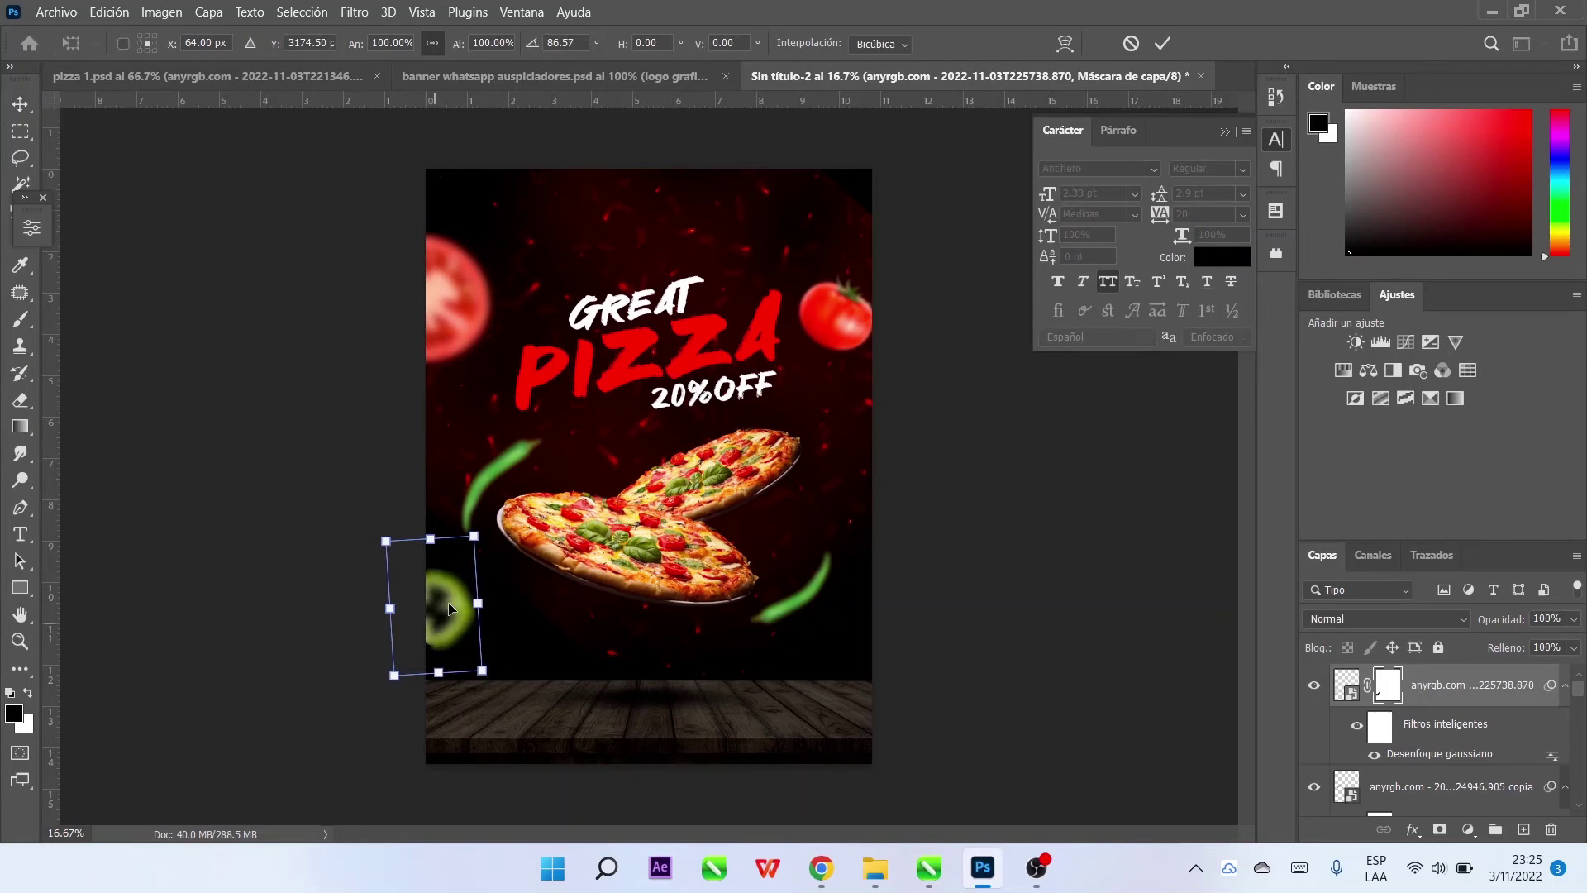
pyautogui.press('Return')
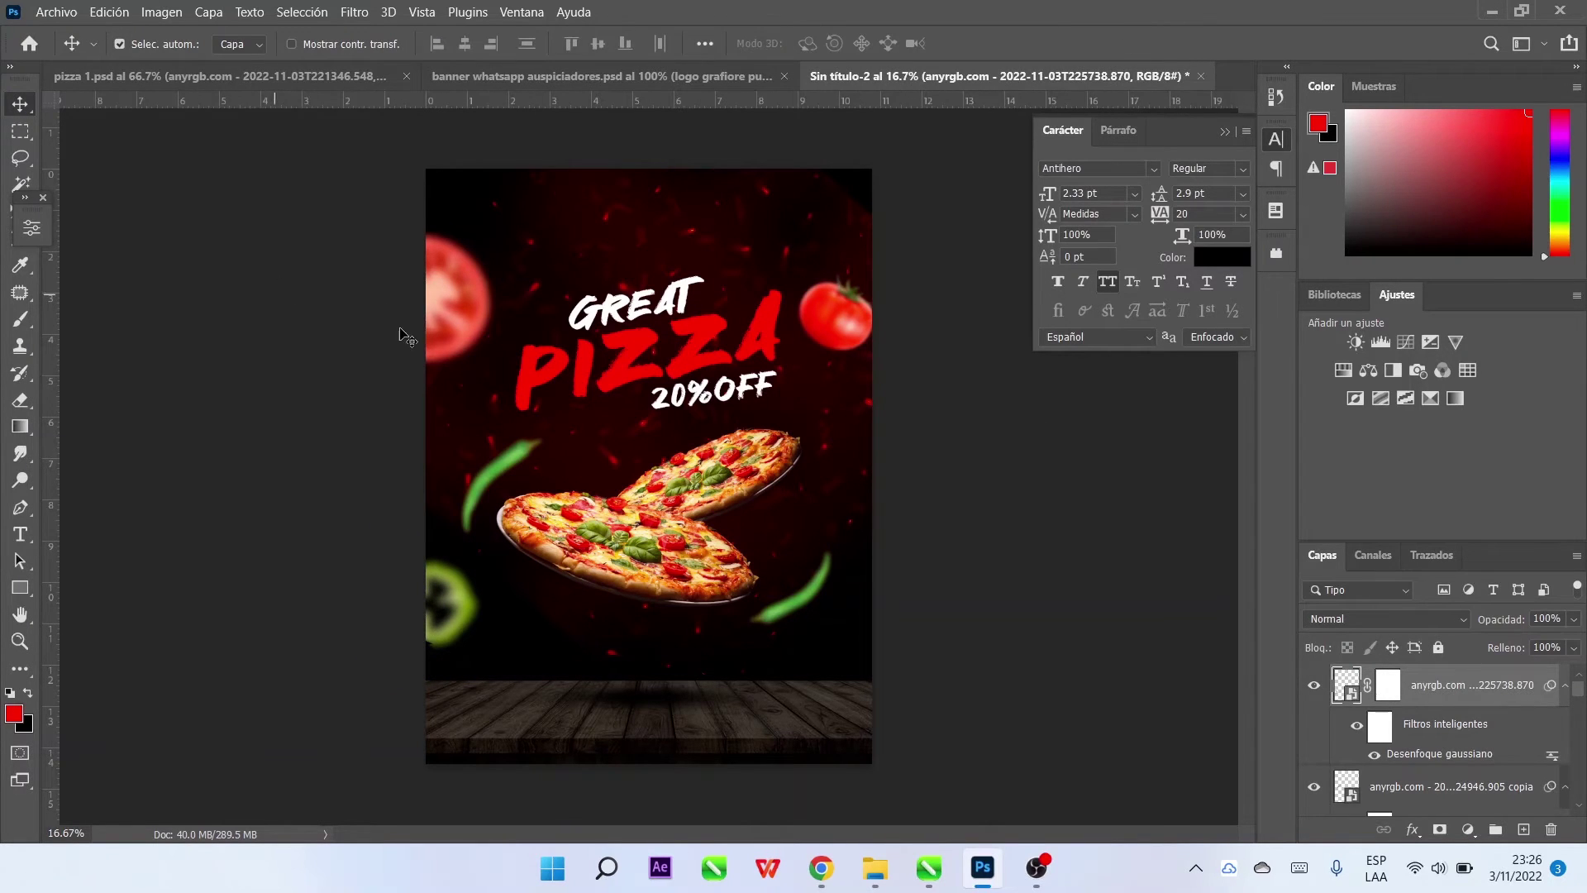
pyautogui.click(56, 11)
pyautogui.click(108, 405)
# Place the smoke image into the poster scaled to about 33%
pyautogui.click(1102, 210)
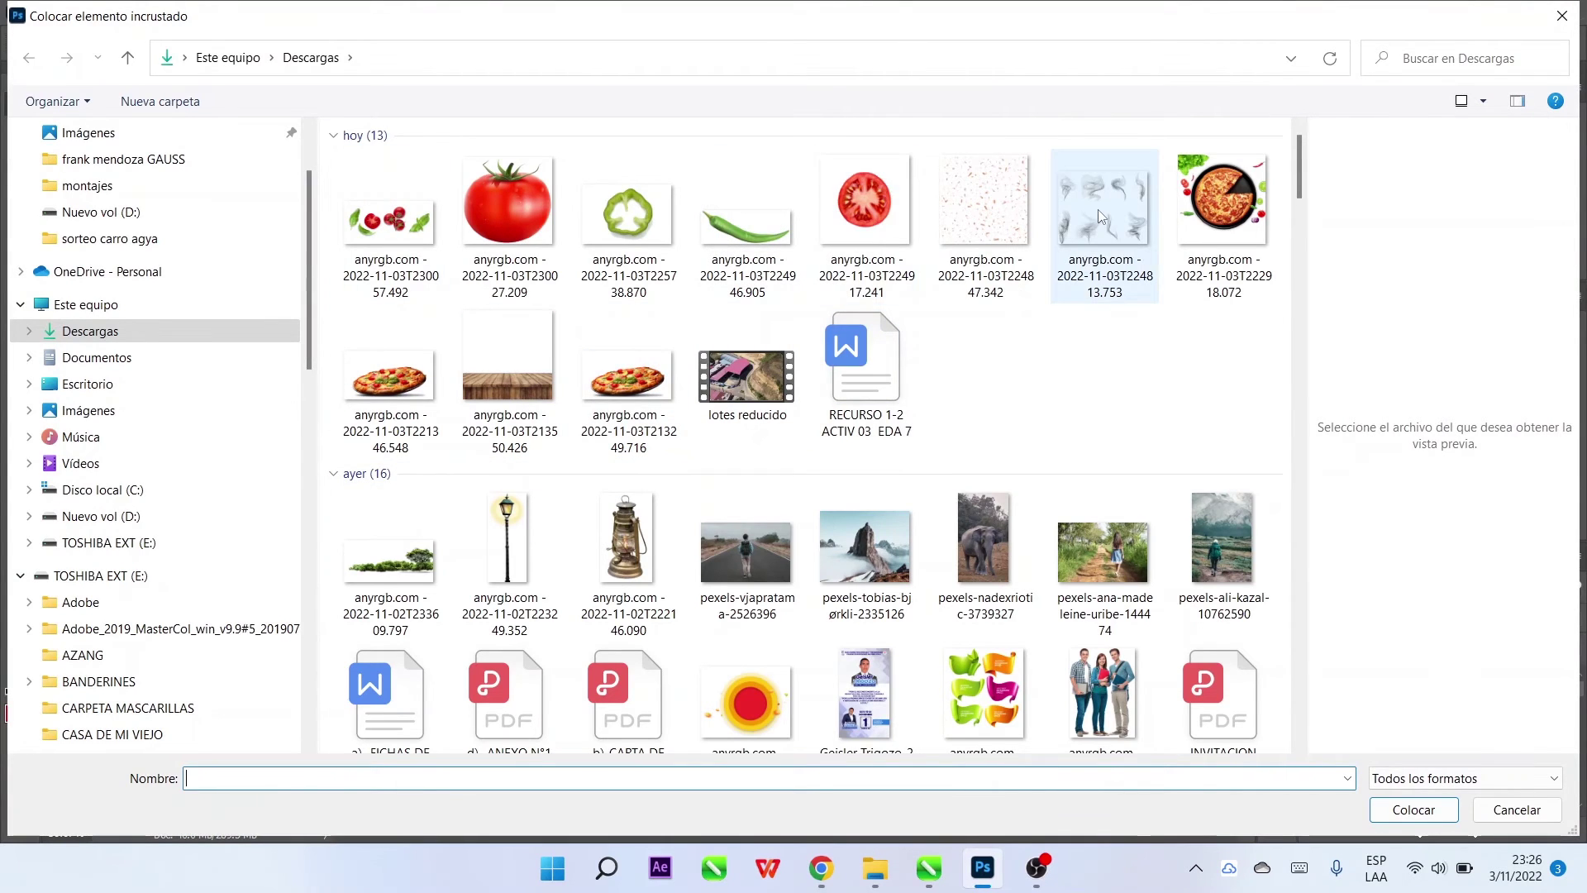
pyautogui.doubleClick(1101, 217)
pyautogui.moveTo(871, 646); pyautogui.dragTo(880, 651)
pyautogui.press('Return')
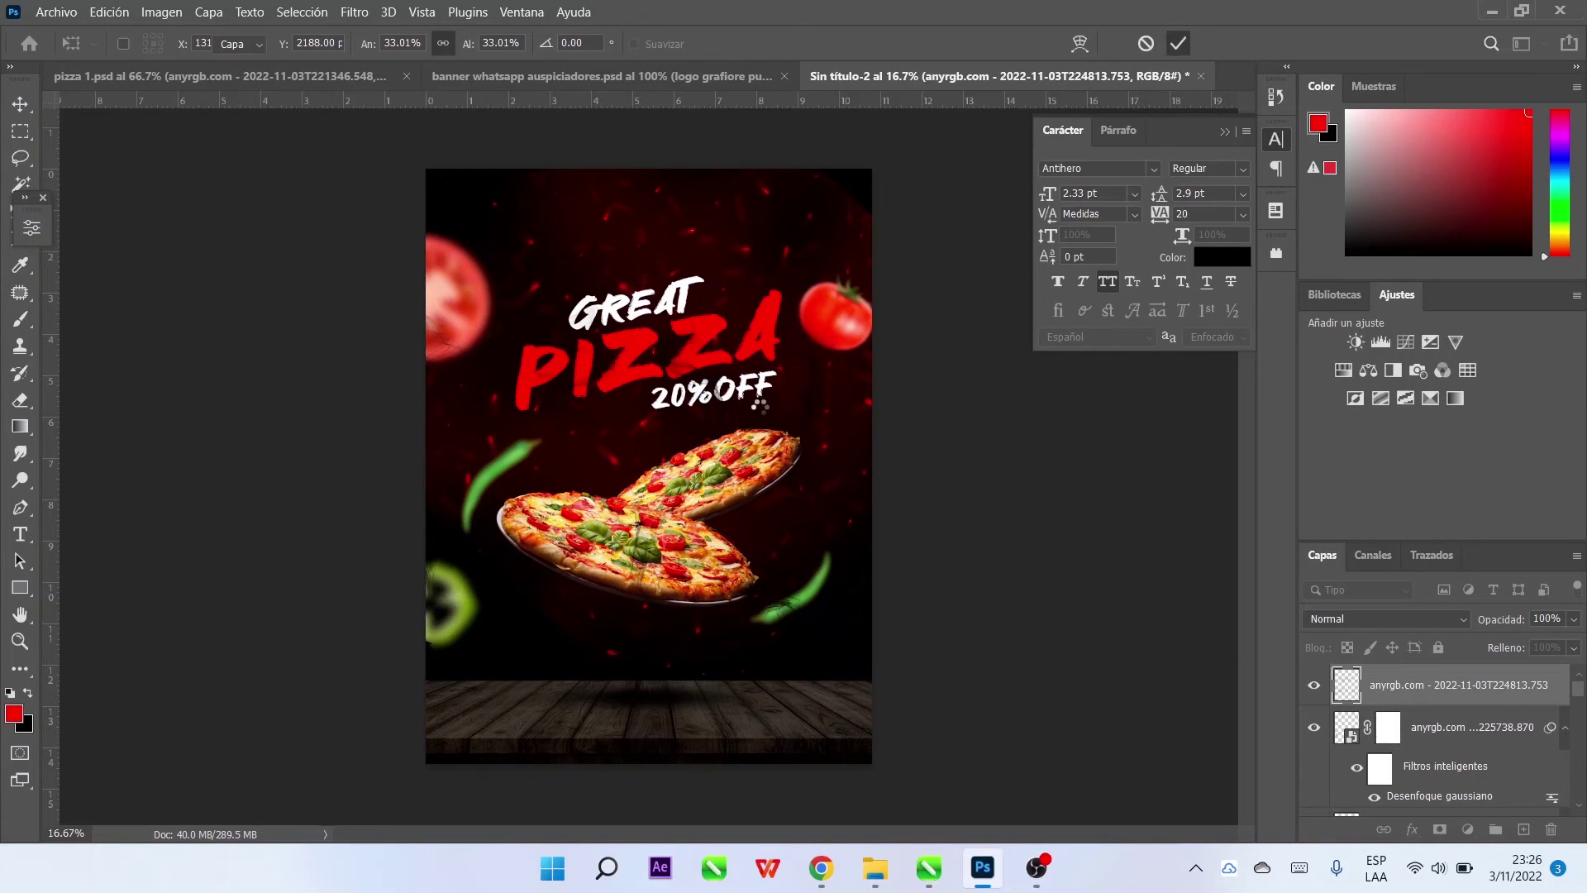
# Invert the smoke to white, move it lower over the pizzas, and add a layer mask
pyautogui.hotkey('ctrl', 'i')
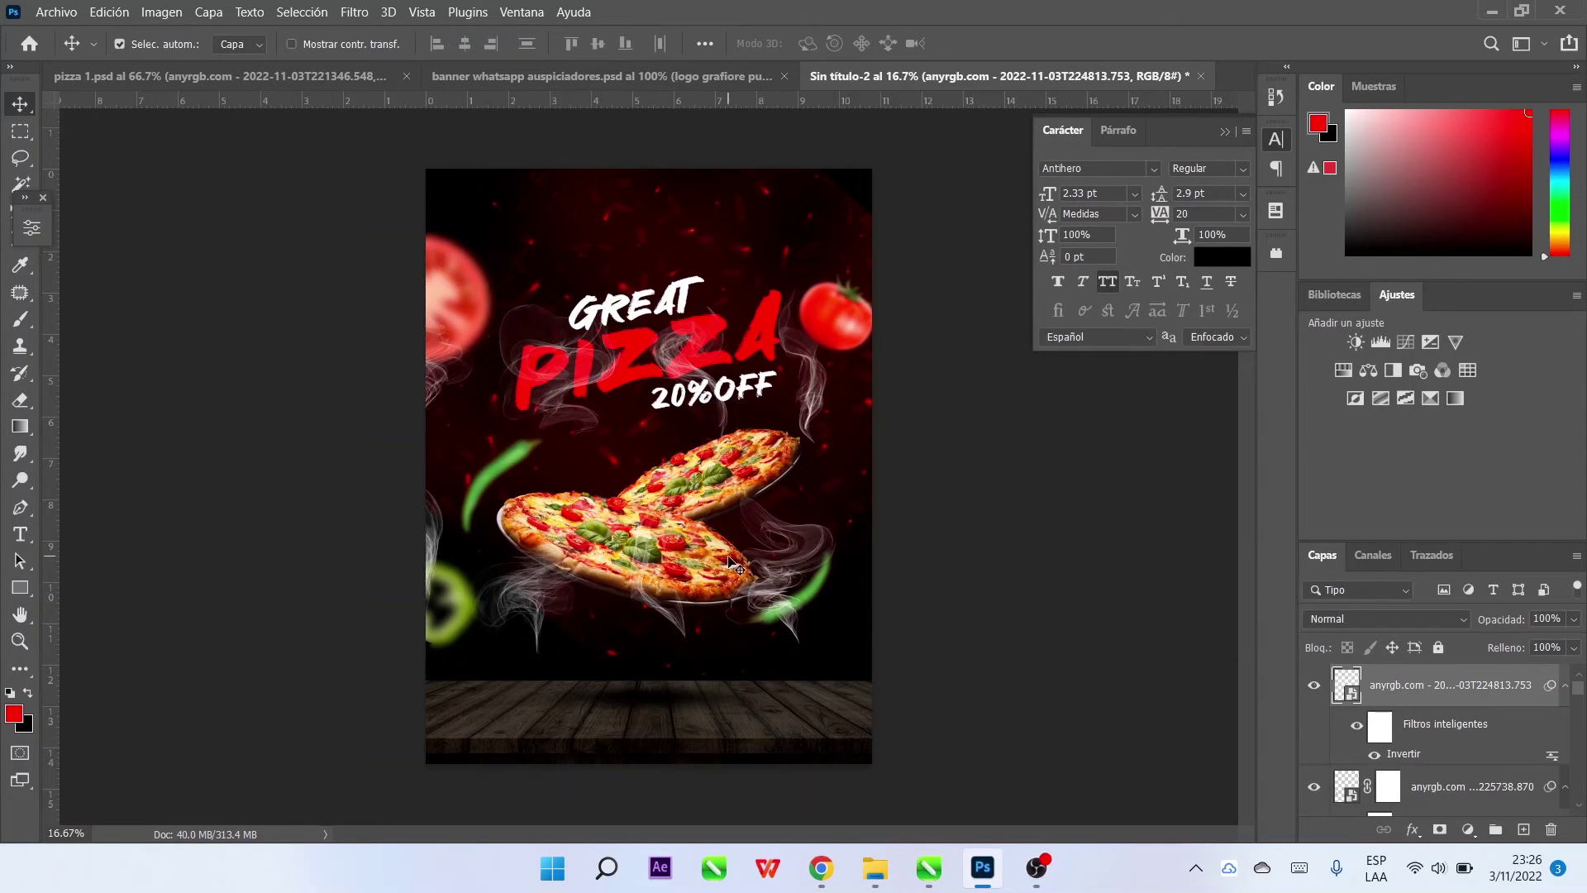
pyautogui.moveTo(726, 430); pyautogui.dragTo(644, 502)
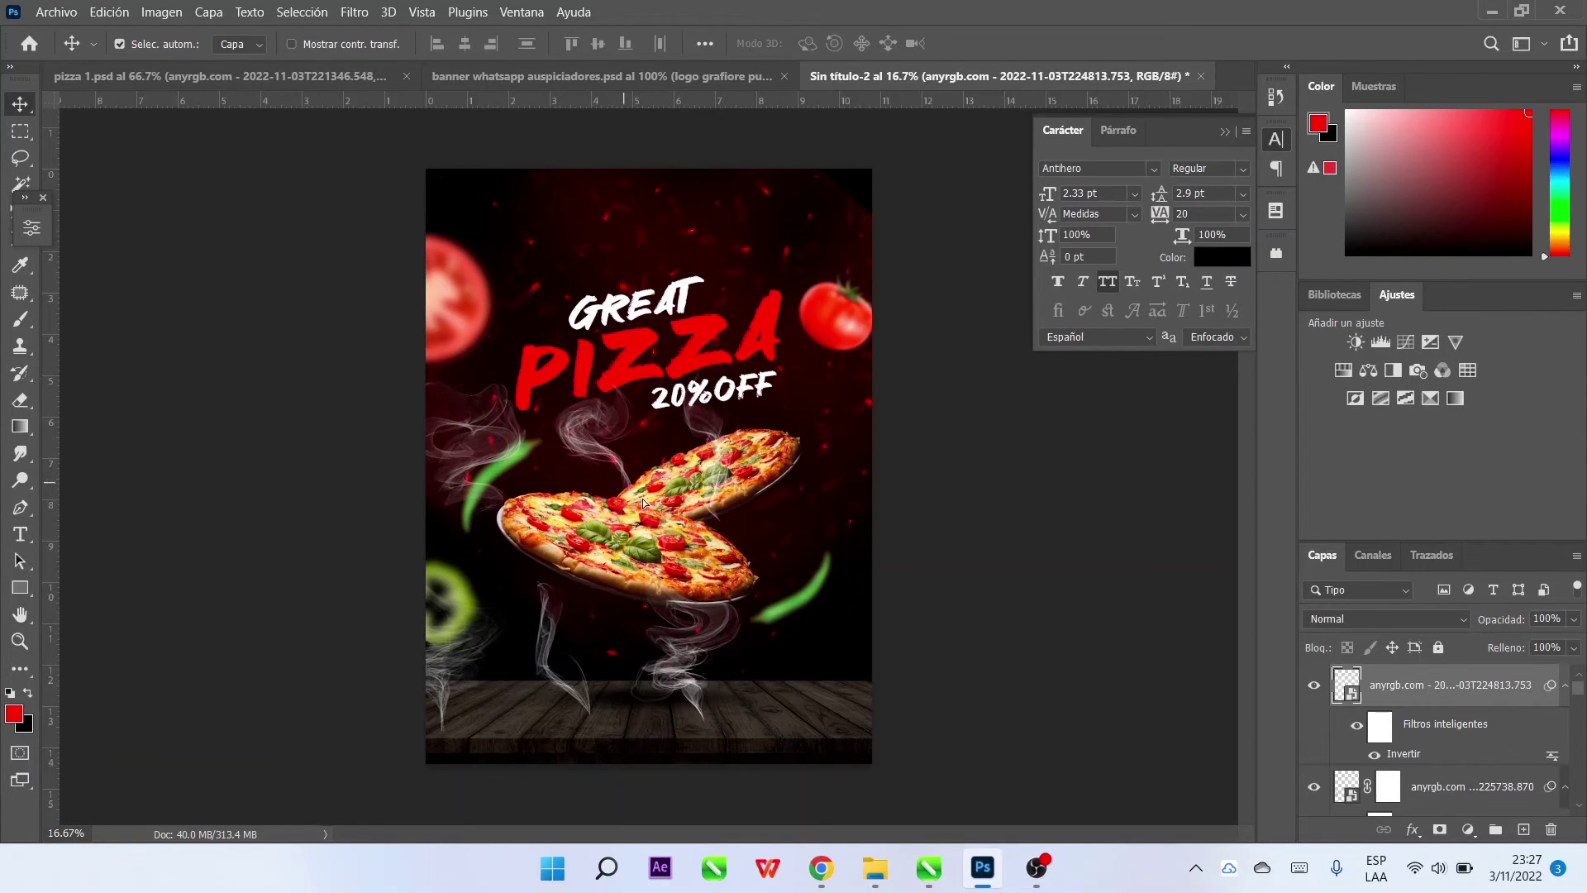
pyautogui.click(1442, 830)
pyautogui.press('l')
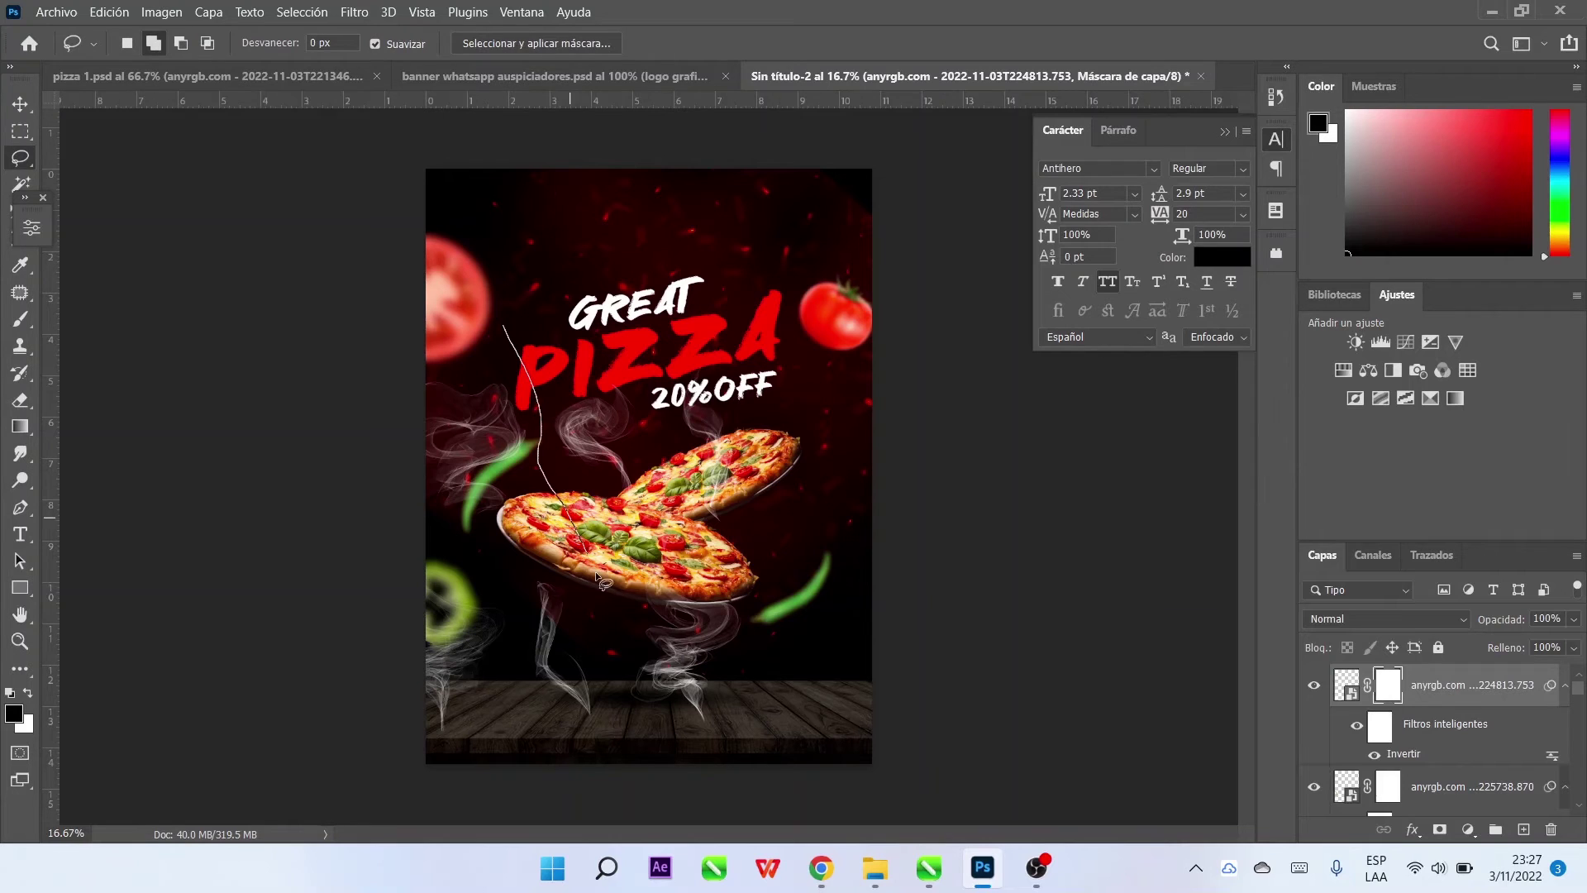
# Lasso two areas of lower smoke and paint them out black on the mask
pyautogui.moveTo(596, 576); pyautogui.dragTo(270, 710)
pyautogui.moveTo(228, 320); pyautogui.dragTo(229, 321)
pyautogui.press('b')
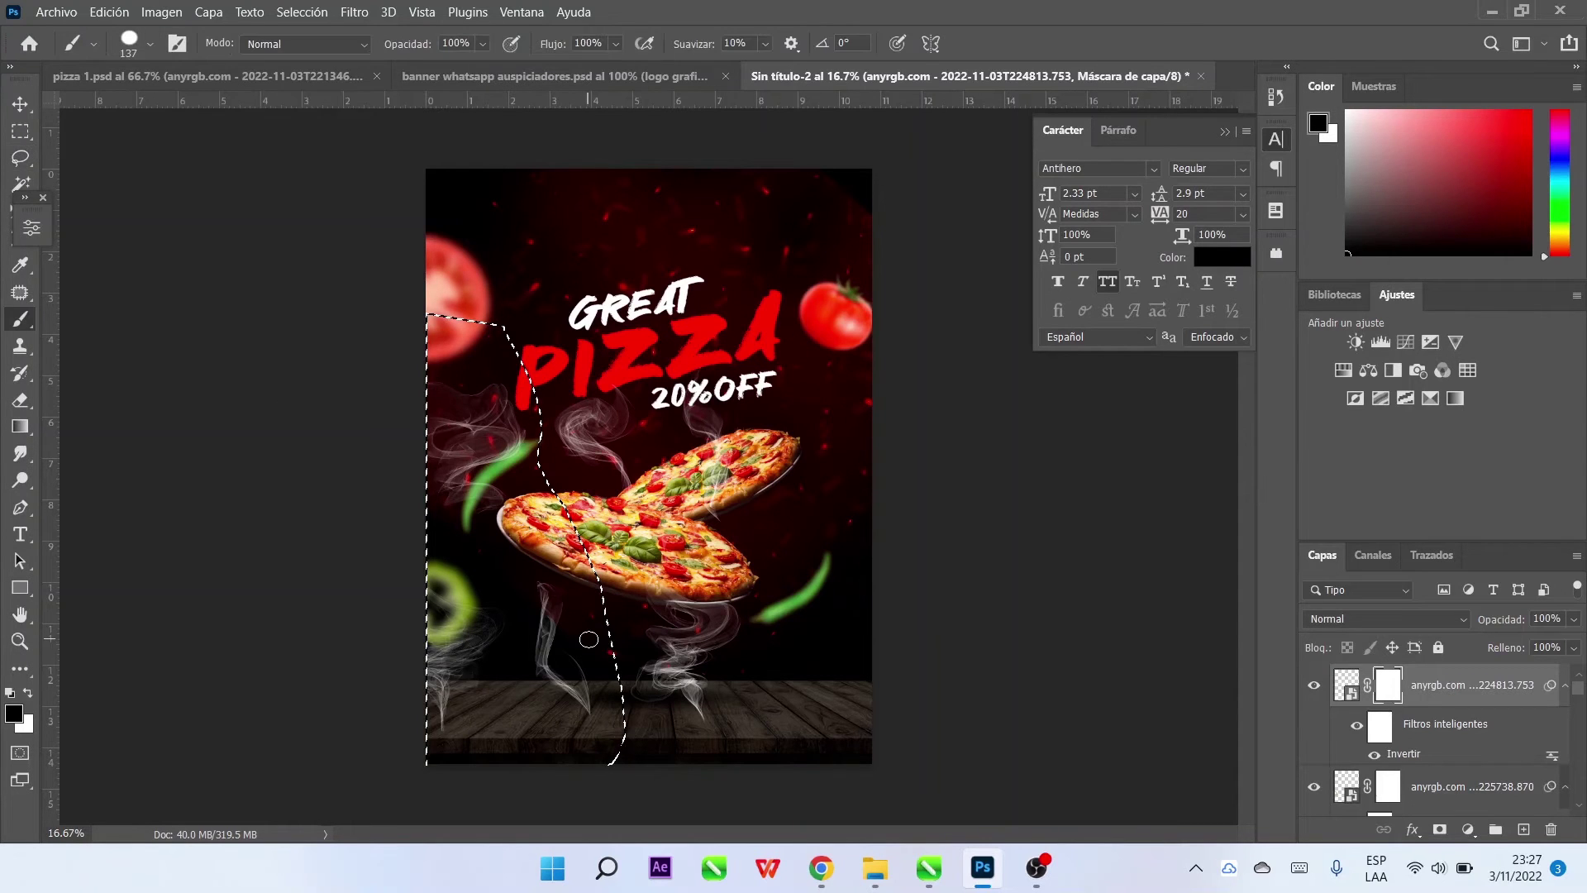
pyautogui.moveTo(744, 628)
pyautogui.mouseDown()
pyautogui.moveTo(378, 645)
pyautogui.moveTo(337, 301)
pyautogui.moveTo(389, 655)
pyautogui.moveTo(461, 567)
pyautogui.mouseUp()
pyautogui.hotkey('ctrl', 'd')
pyautogui.press('l')
pyautogui.moveTo(715, 333); pyautogui.dragTo(648, 404)
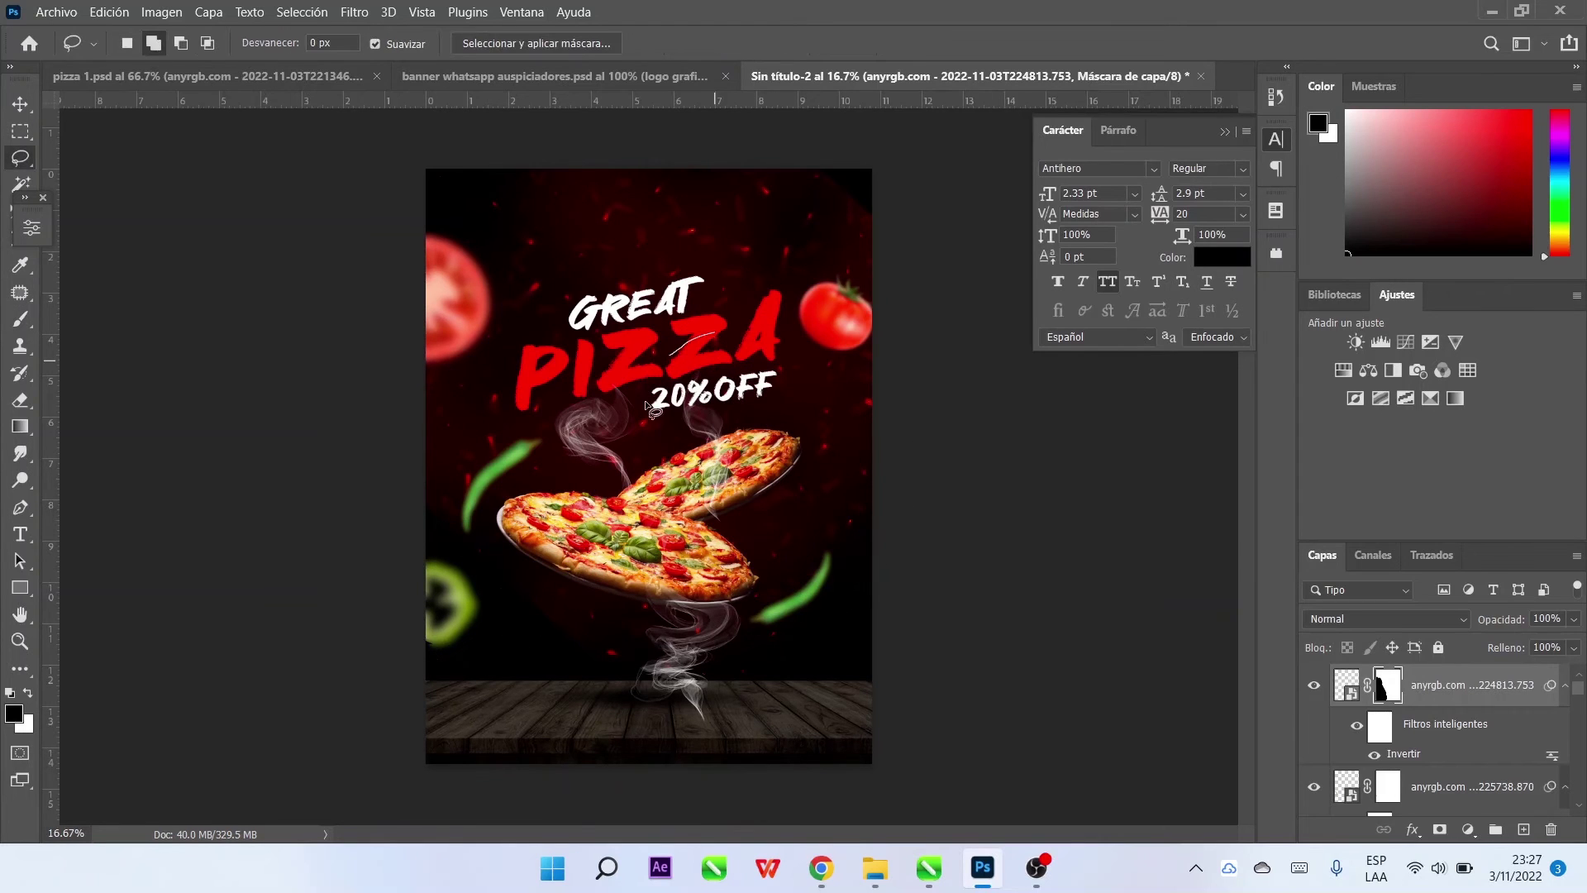
pyautogui.moveTo(886, 446); pyautogui.dragTo(810, 286)
pyautogui.press('b')
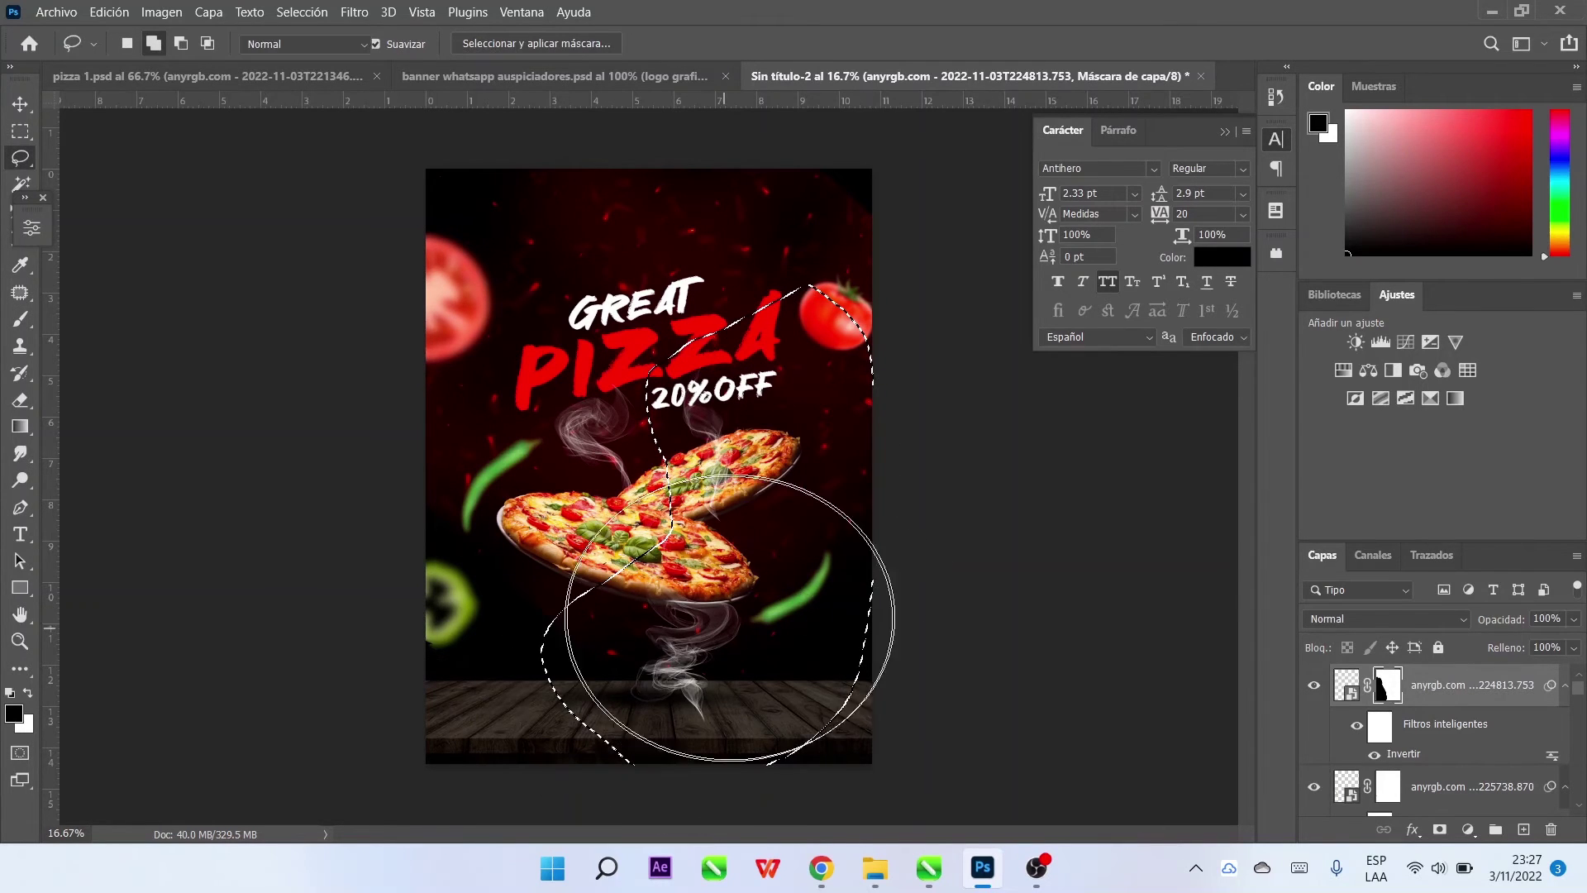
pyautogui.moveTo(797, 620)
pyautogui.mouseDown()
pyautogui.moveTo(778, 384)
pyautogui.moveTo(797, 463)
pyautogui.moveTo(698, 529)
pyautogui.moveTo(734, 496)
pyautogui.moveTo(843, 478)
pyautogui.mouseUp()
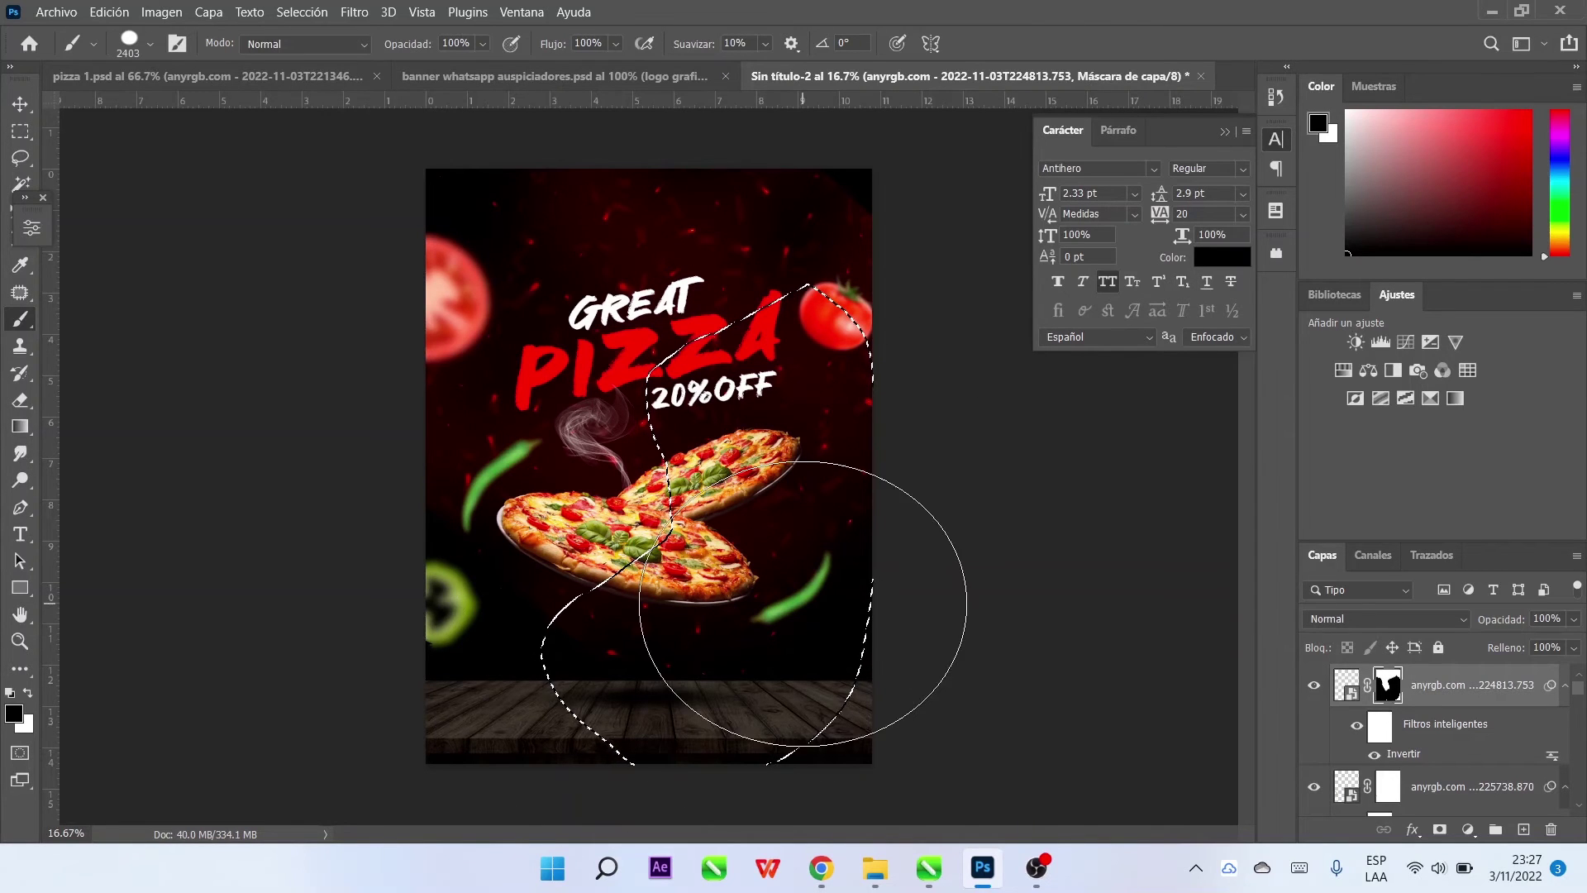
pyautogui.hotkey('ctrl', 'd')
# Scale the smoke layer to 91.56% and rotate it about 11 degrees clockwise
pyautogui.click(19, 103)
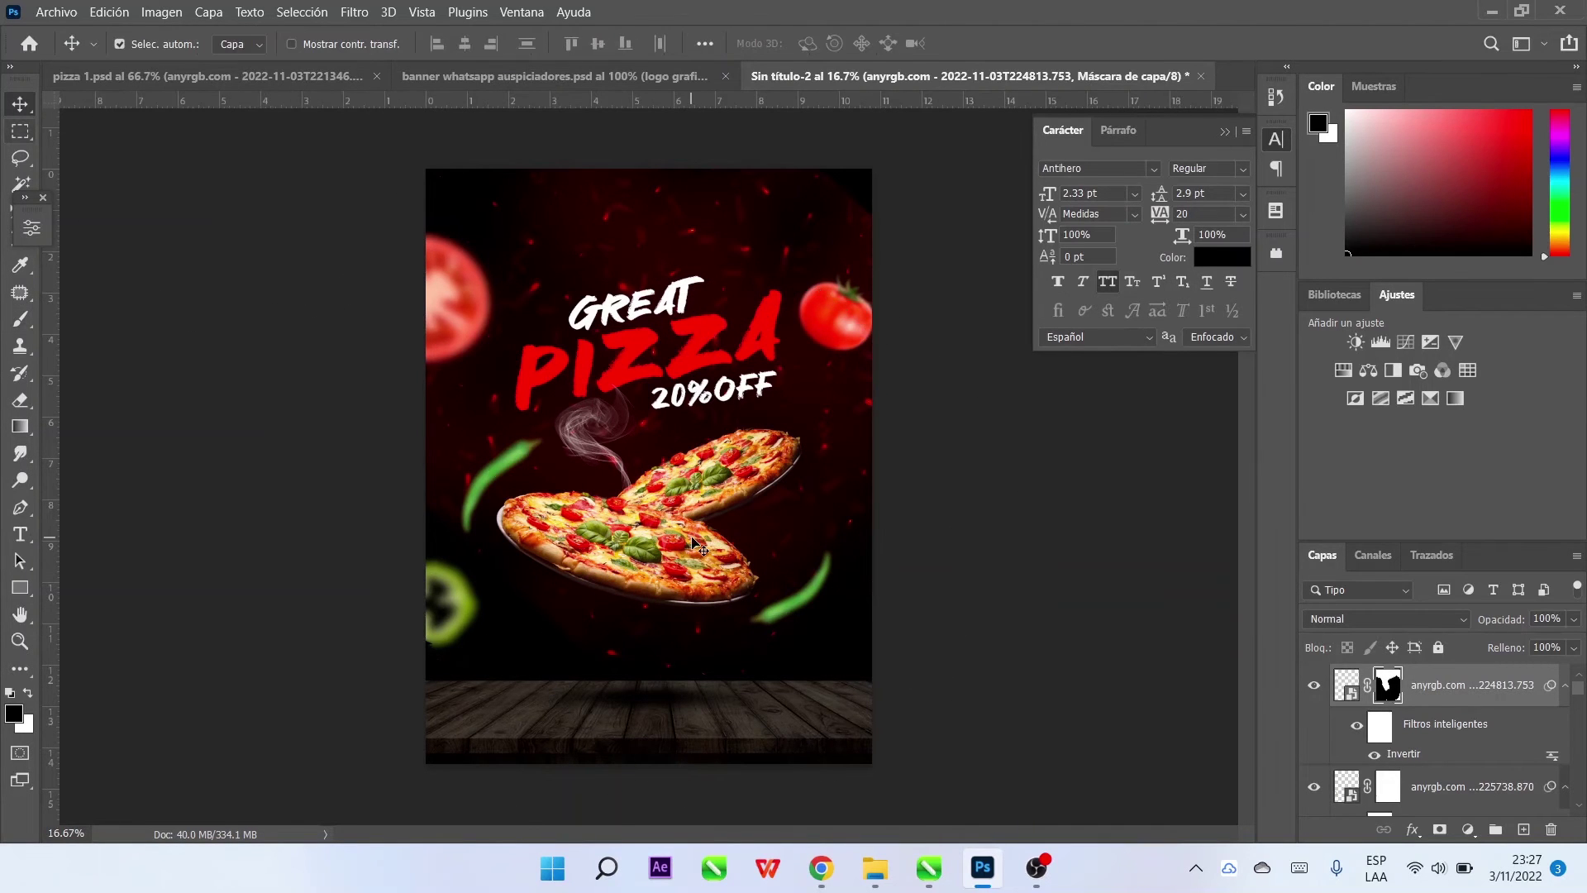
pyautogui.hotkey('ctrl', '2')
pyautogui.hotkey('ctrl', 't')
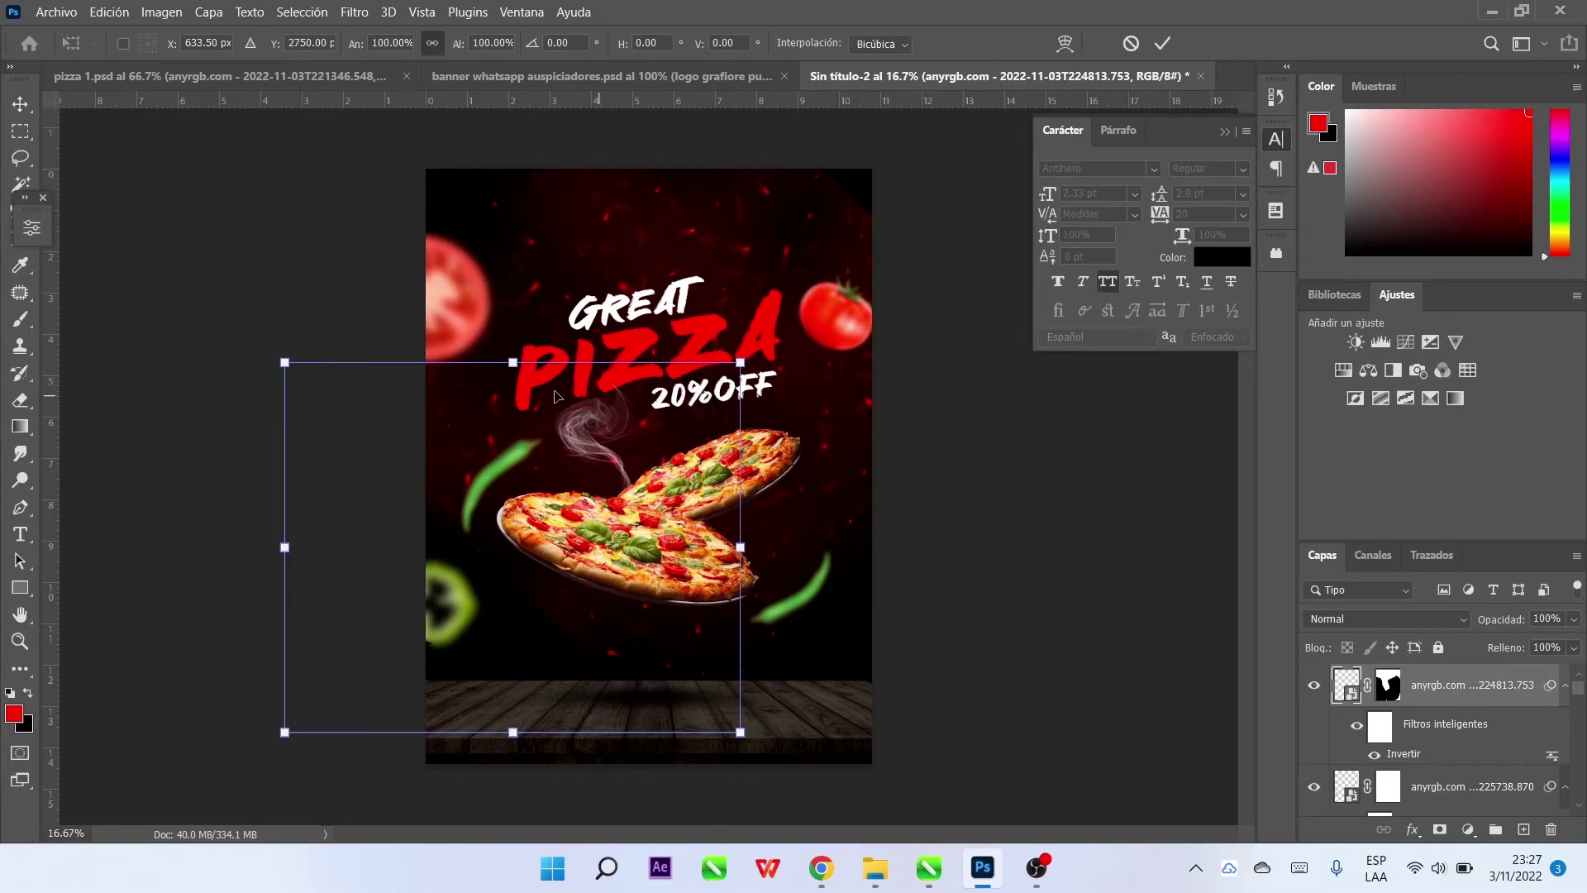
pyautogui.moveTo(513, 365); pyautogui.dragTo(576, 432)
pyautogui.moveTo(736, 387); pyautogui.dragTo(1017, 314)
pyautogui.click(1163, 44)
# Resize the mask brush and lower the smoke layer's opacity to 75%
pyautogui.press('b')
pyautogui.hotkey('ctrl', '\\')
pyautogui.press('d')
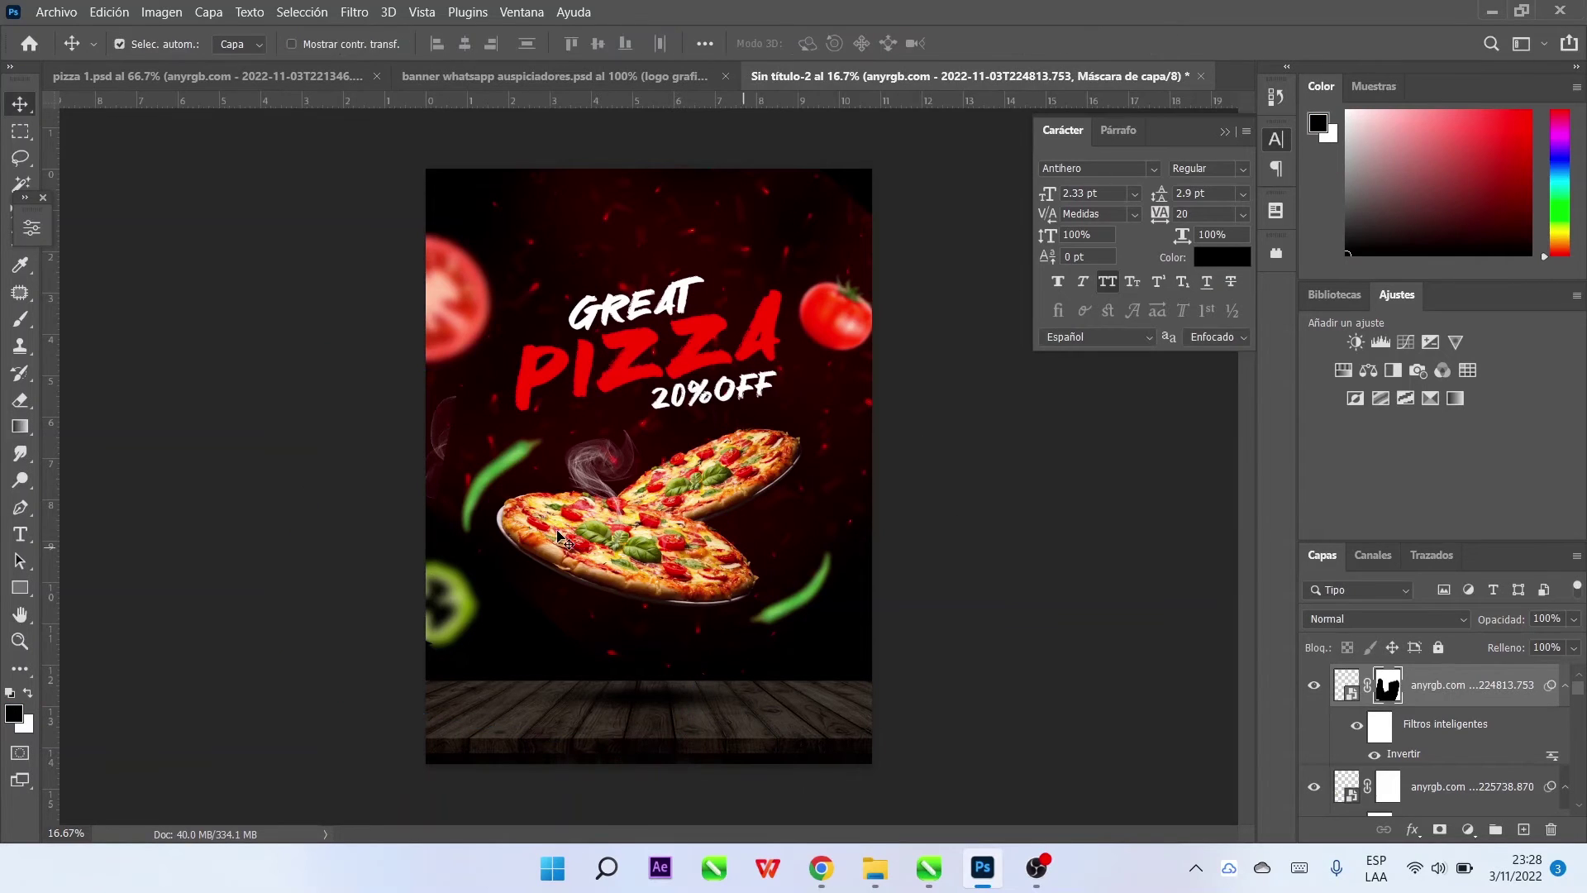
pyautogui.moveTo(454, 440)
pyautogui.mouseDown()
pyautogui.moveTo(438, 459)
pyautogui.moveTo(428, 424)
pyautogui.mouseUp()
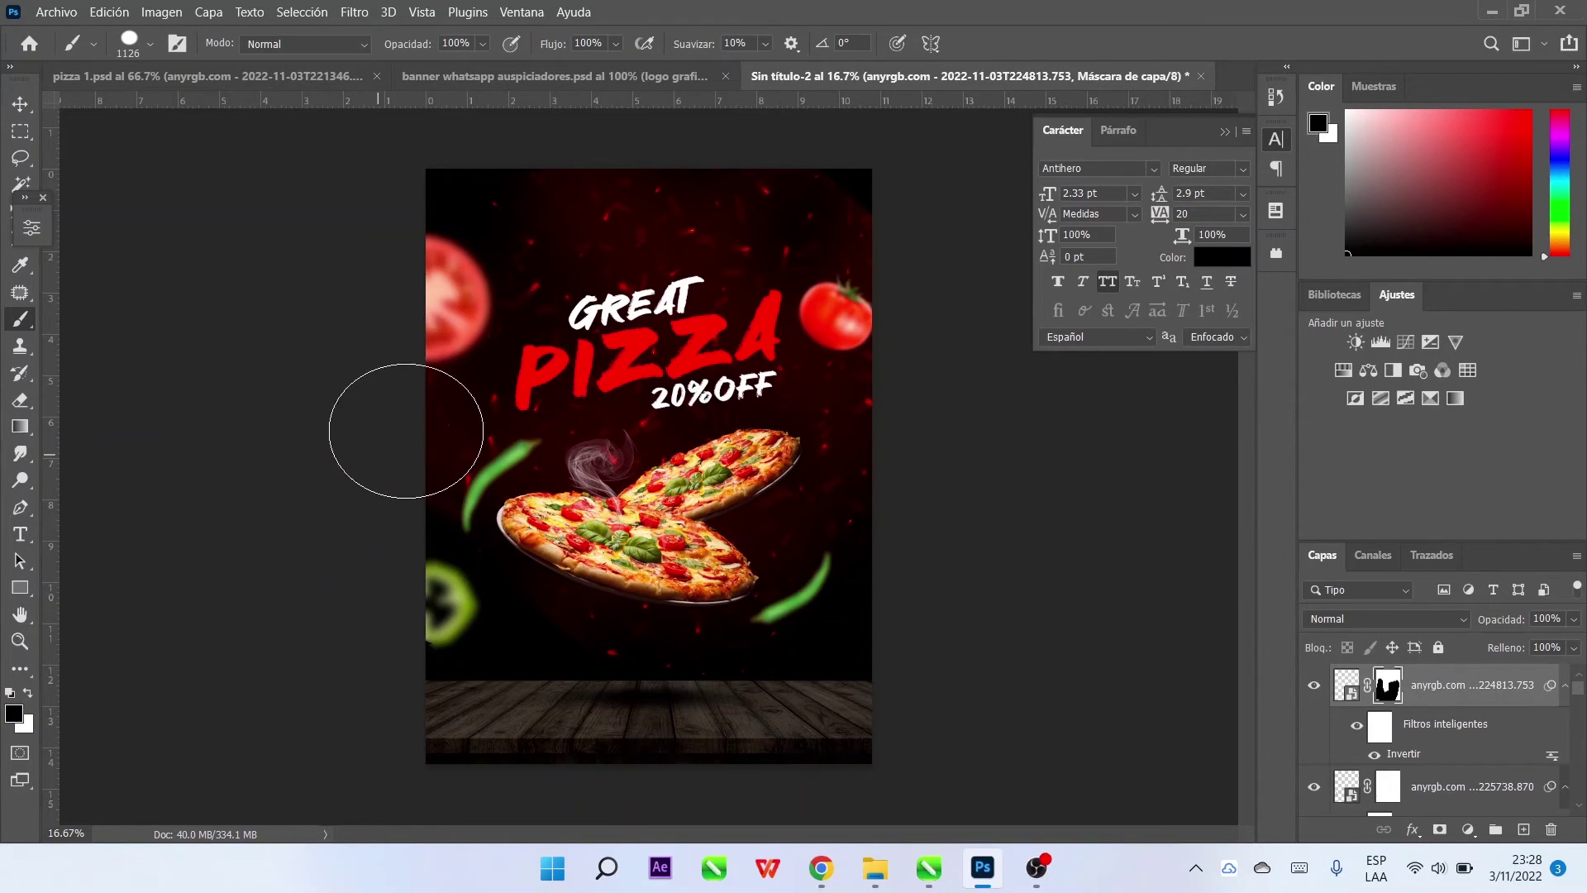
pyautogui.press('v')
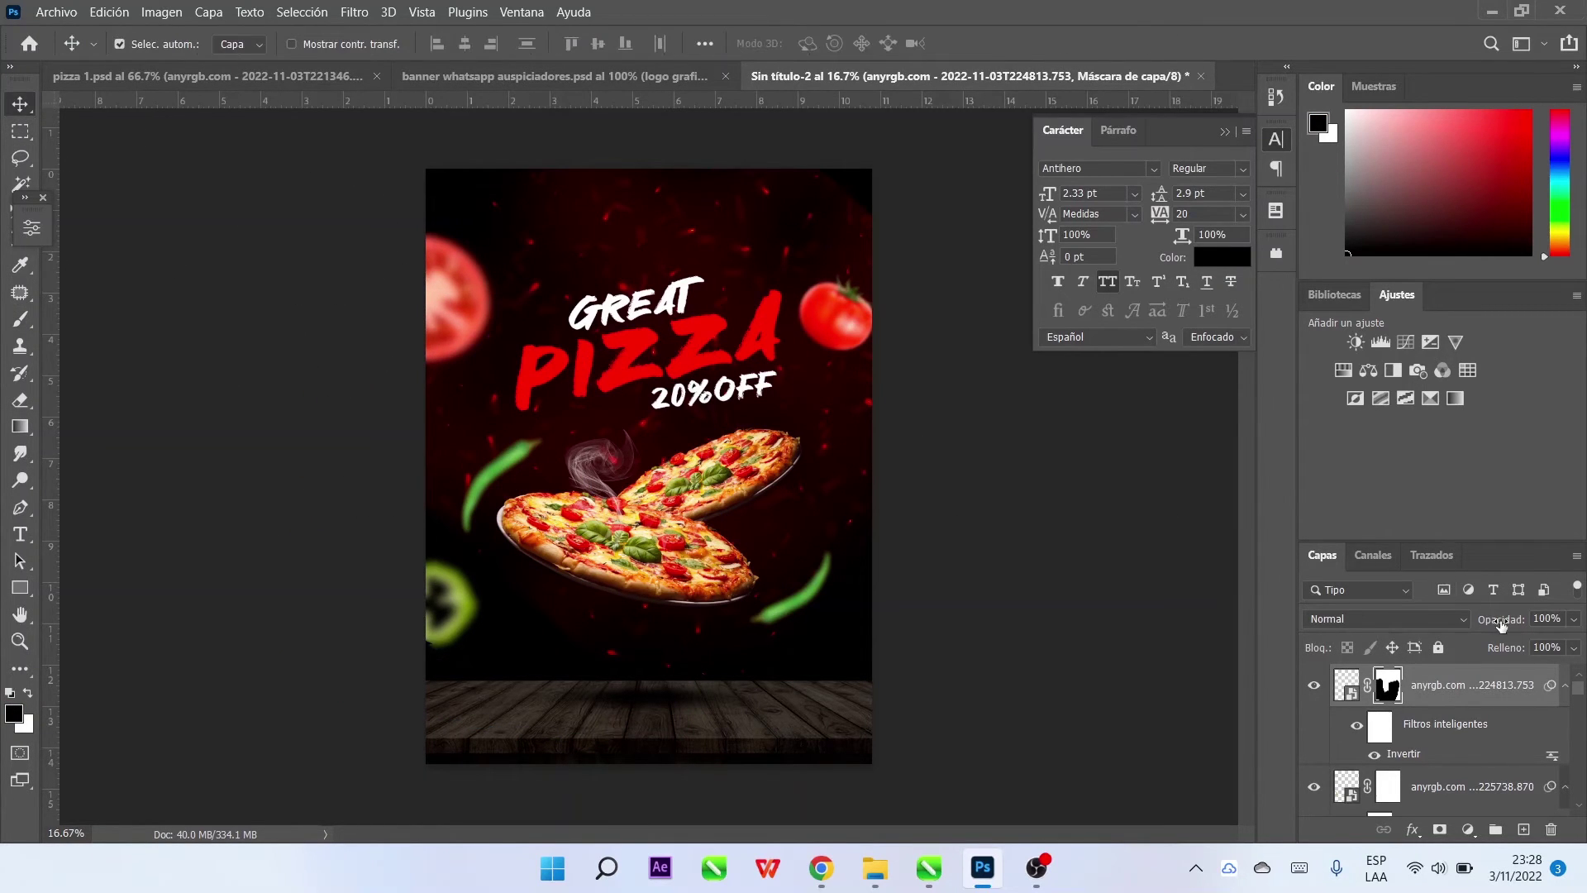
pyautogui.moveTo(1485, 625); pyautogui.dragTo(1476, 628)
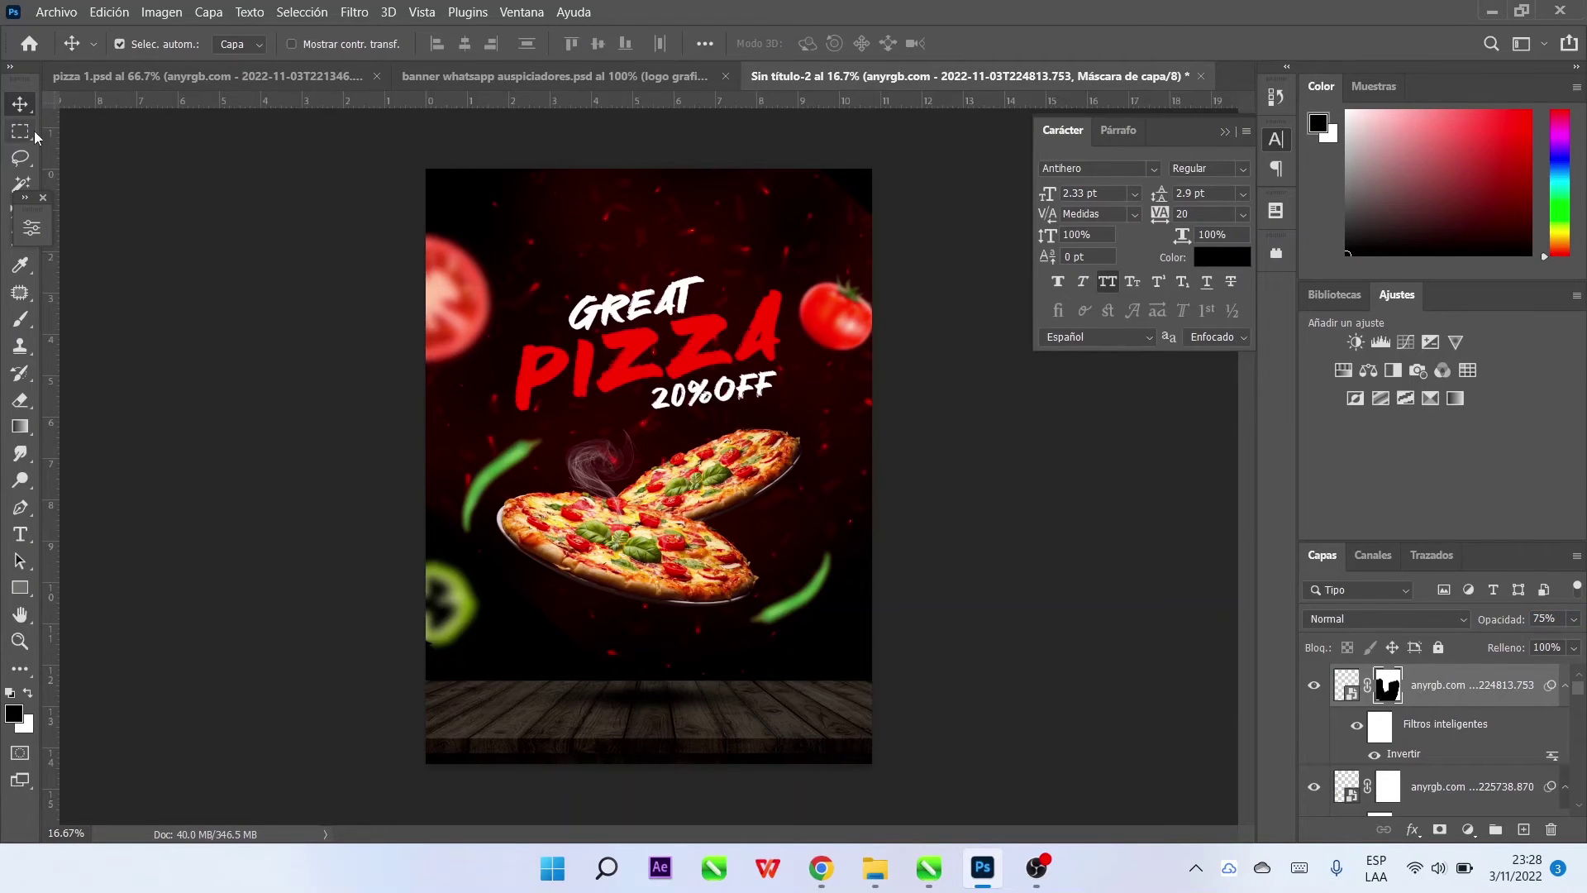
# Duplicate the smoke layer, shift the copy right, and rotate it about 13 degrees
pyautogui.hotkey('ctrl', 'j')
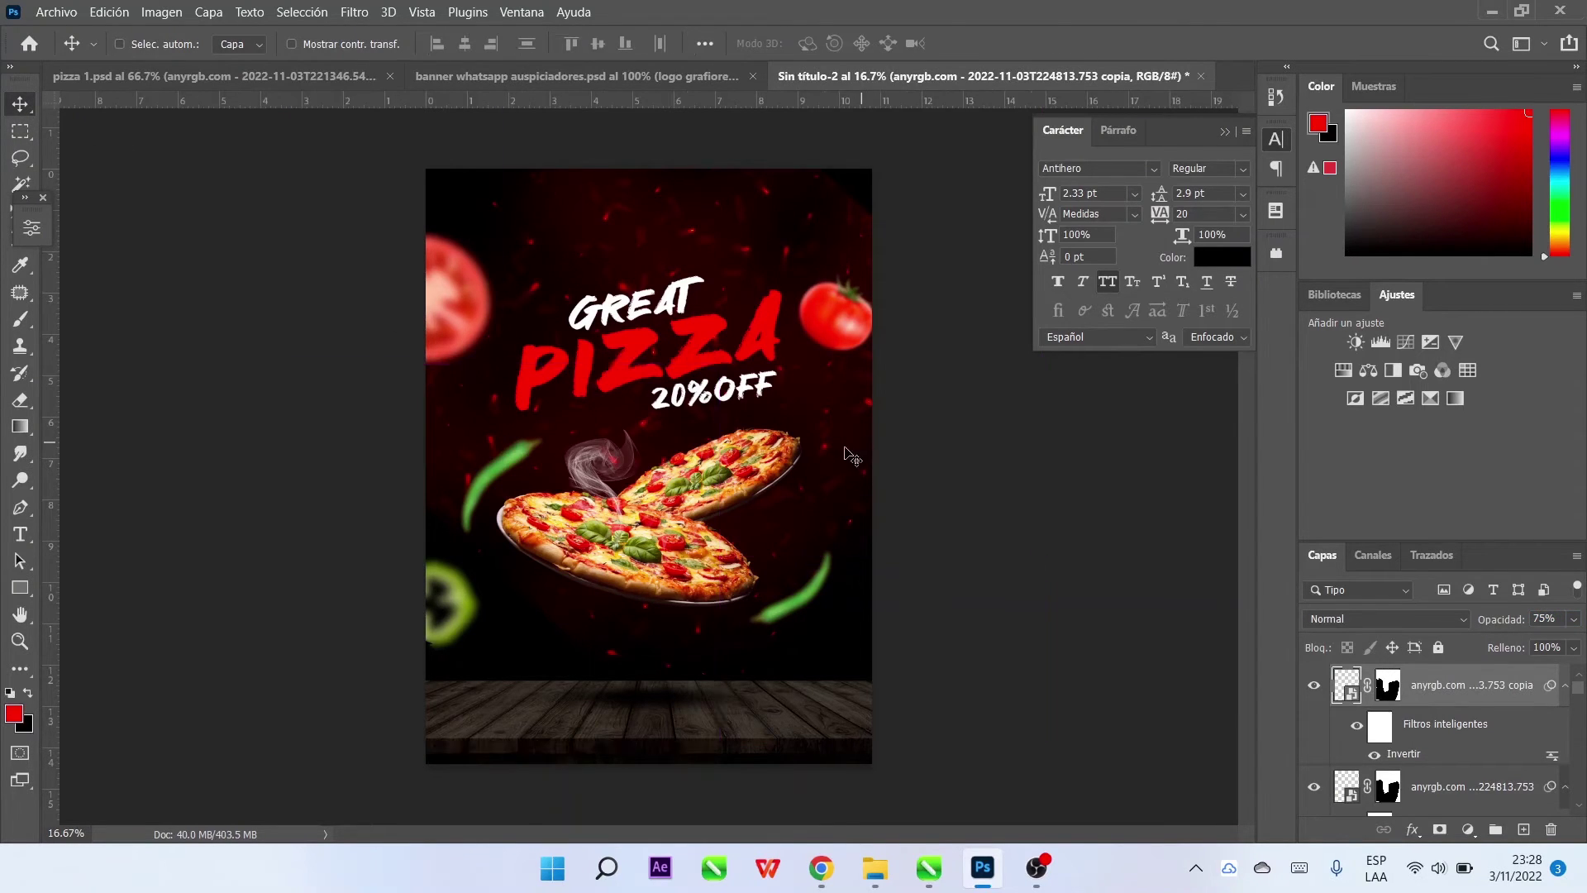
pyautogui.hotkey('ctrl', 't')
pyautogui.moveTo(608, 457); pyautogui.dragTo(685, 449)
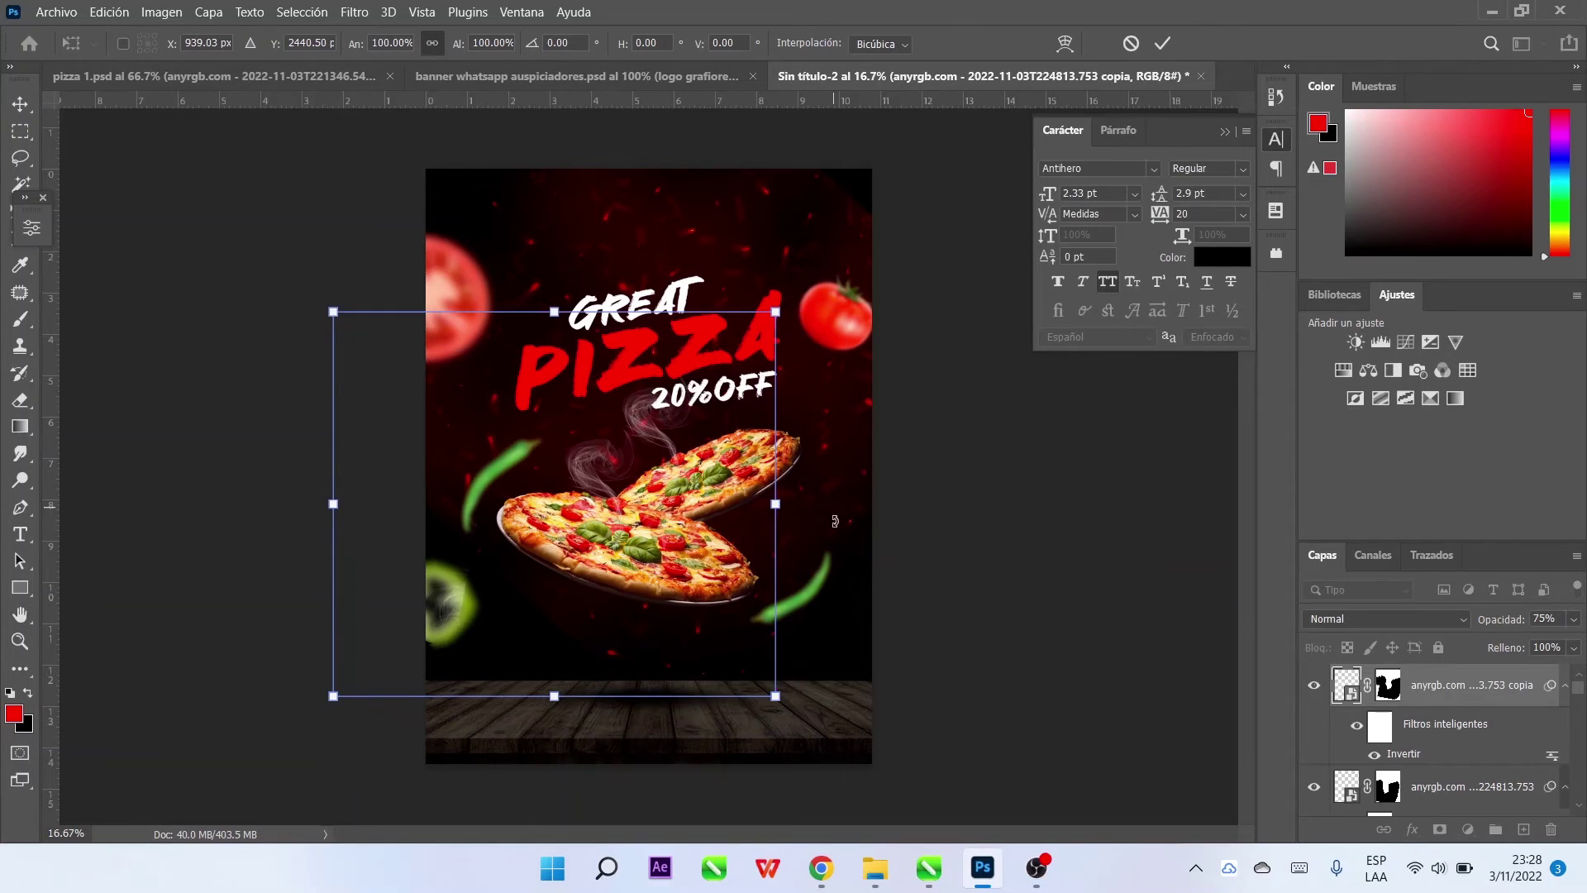
pyautogui.moveTo(814, 327); pyautogui.dragTo(1074, 256)
pyautogui.press('Return')
# Flip the smoke copy horizontally and move it left and up
pyautogui.hotkey('ctrl', 't')
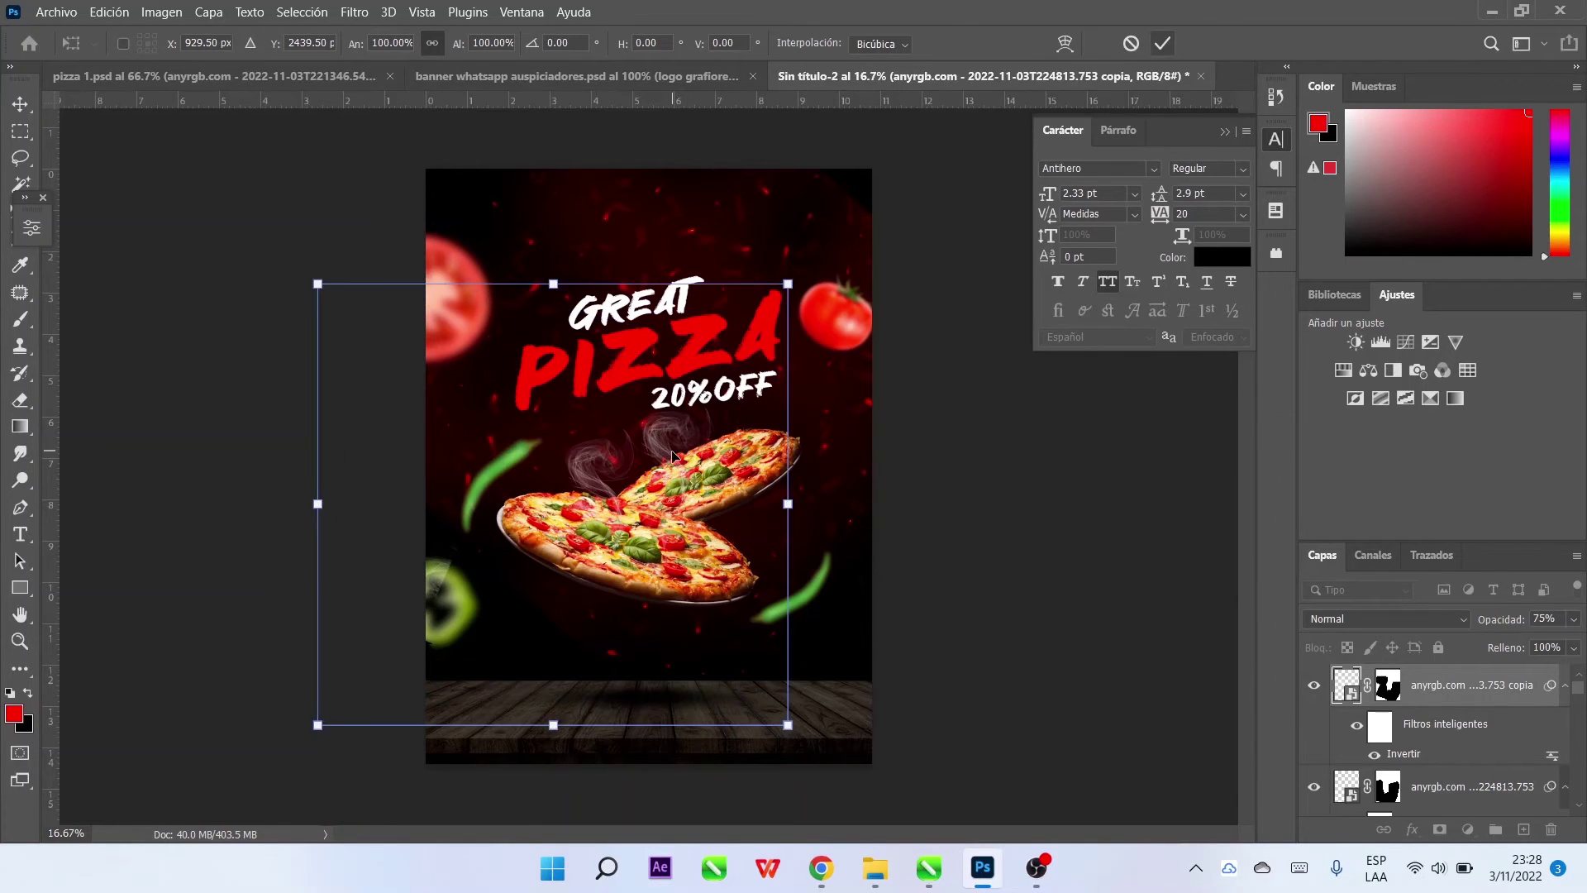
pyautogui.rightClick(671, 468)
pyautogui.click(744, 416)
pyautogui.moveTo(753, 531); pyautogui.dragTo(694, 469)
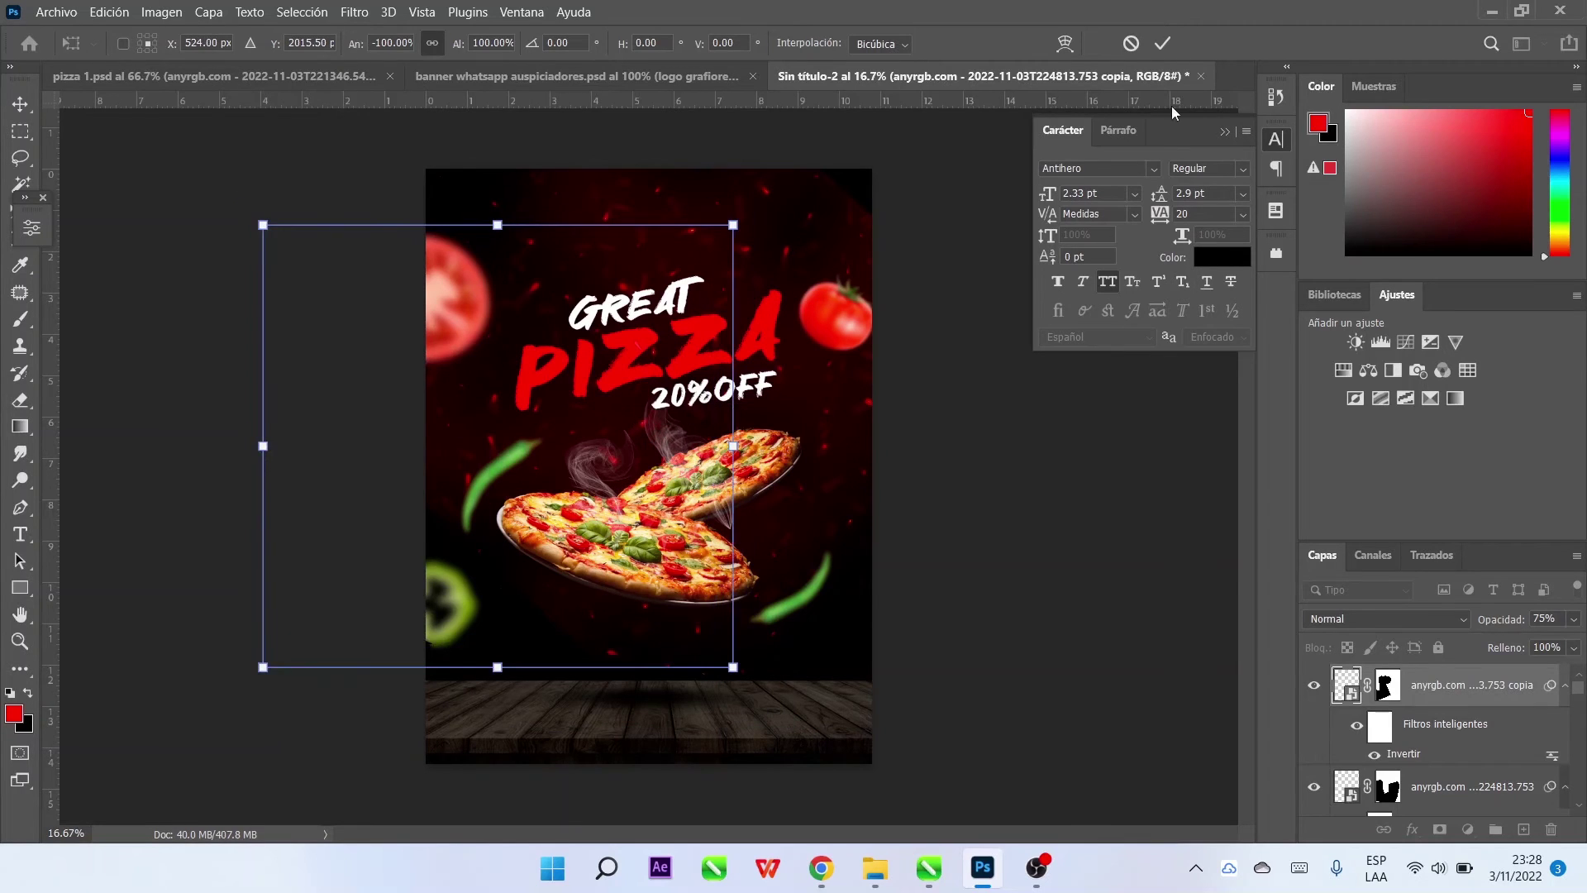
pyautogui.click(1162, 43)
# Zoom in on the pizzas, lower the copy's opacity to 66%, and nudge the original wisp left
pyautogui.click(1386, 685)
pyautogui.press('d')
pyautogui.press('b')
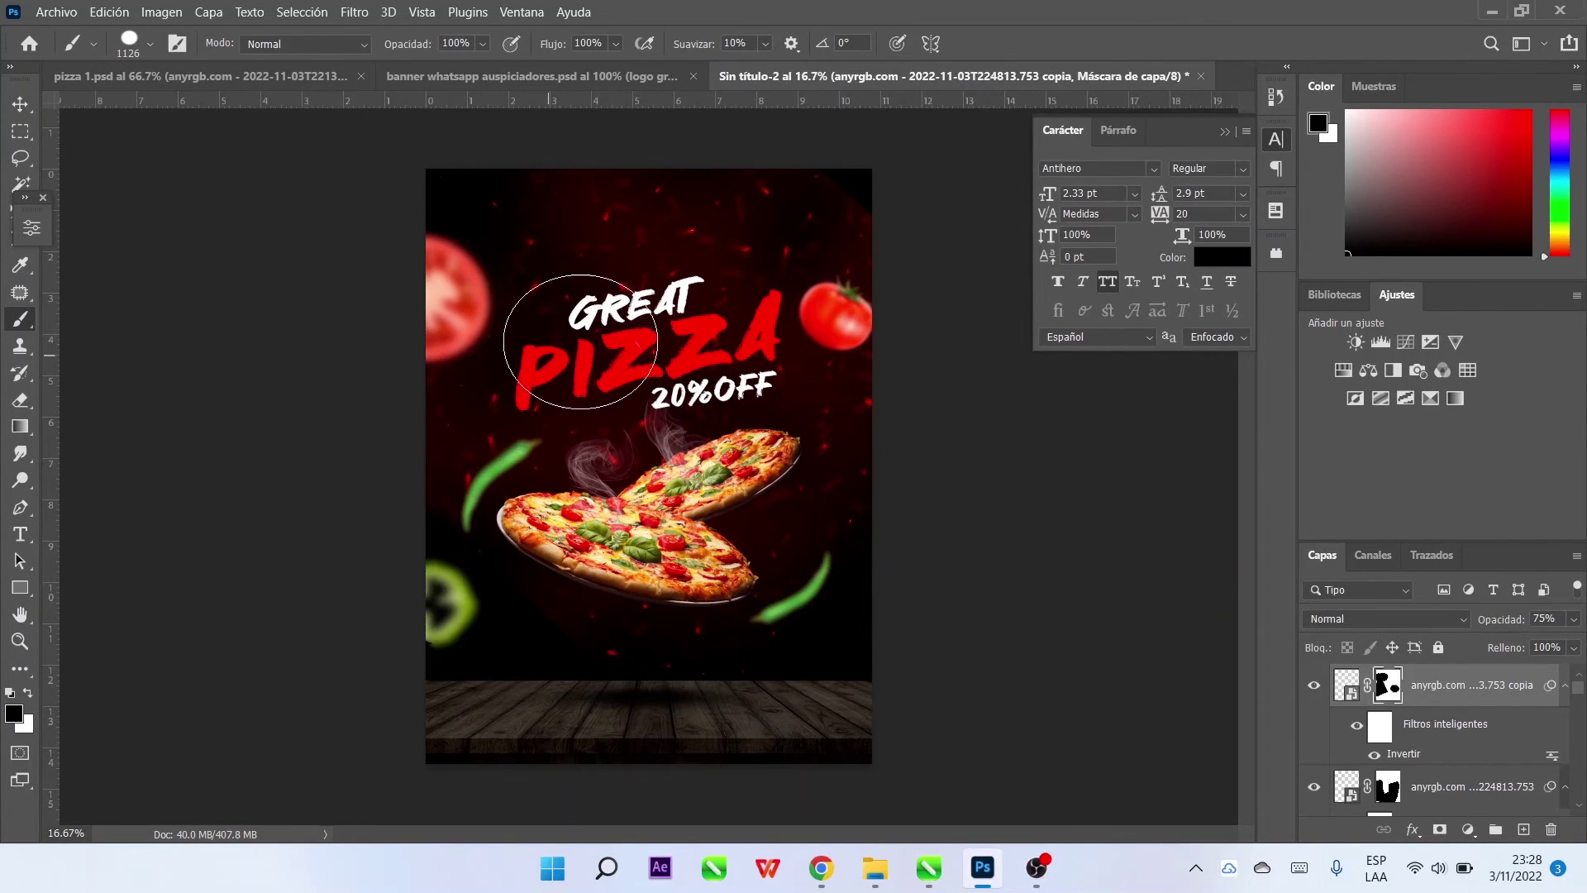
pyautogui.press('z')
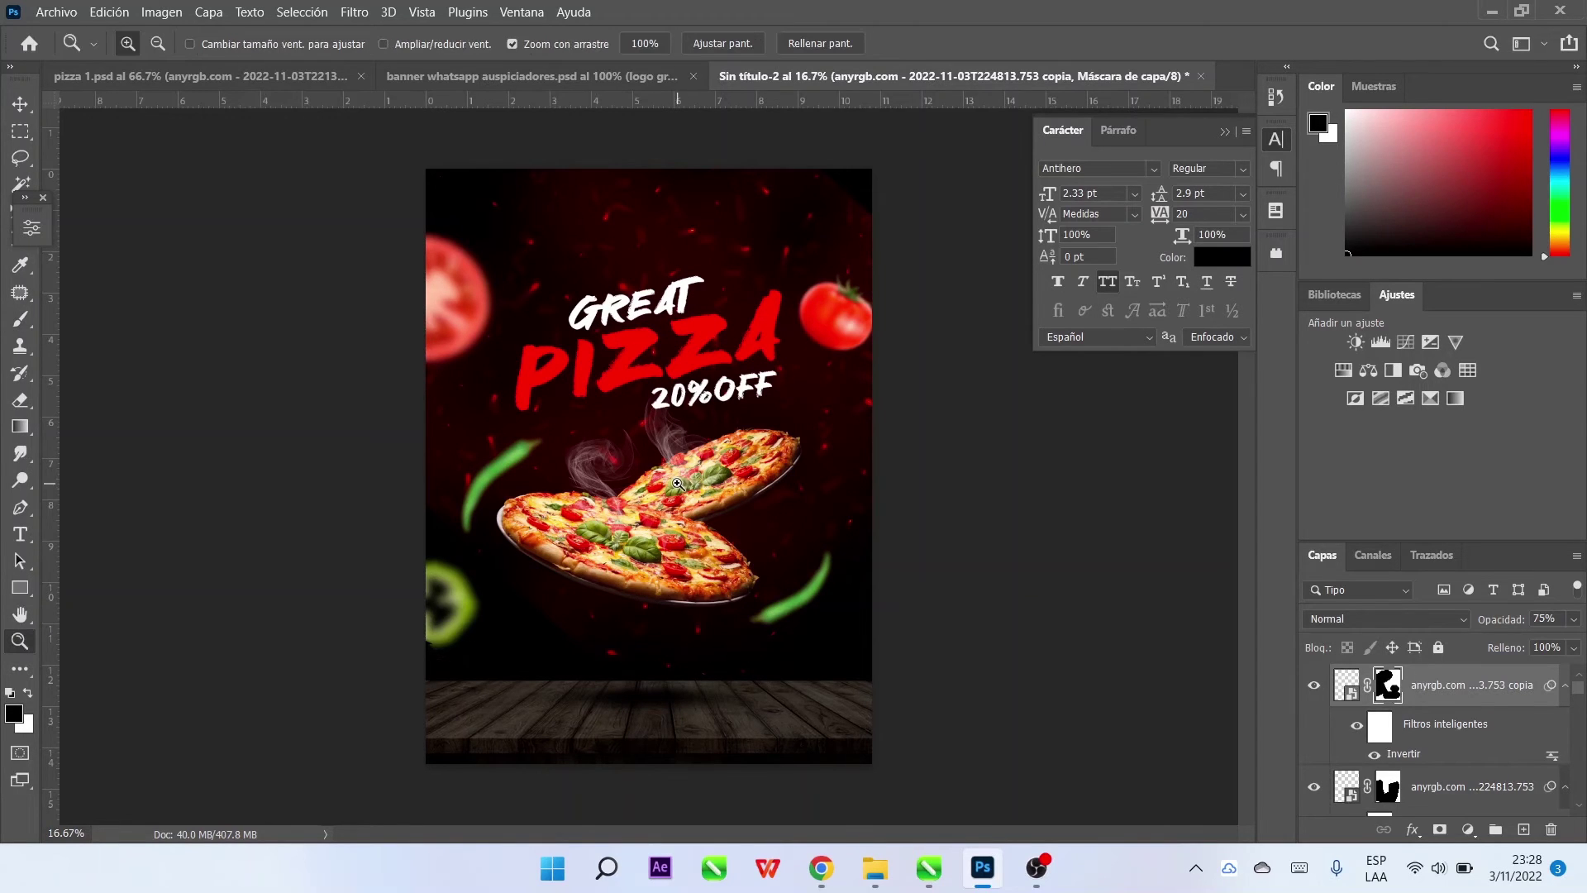
pyautogui.click(660, 486)
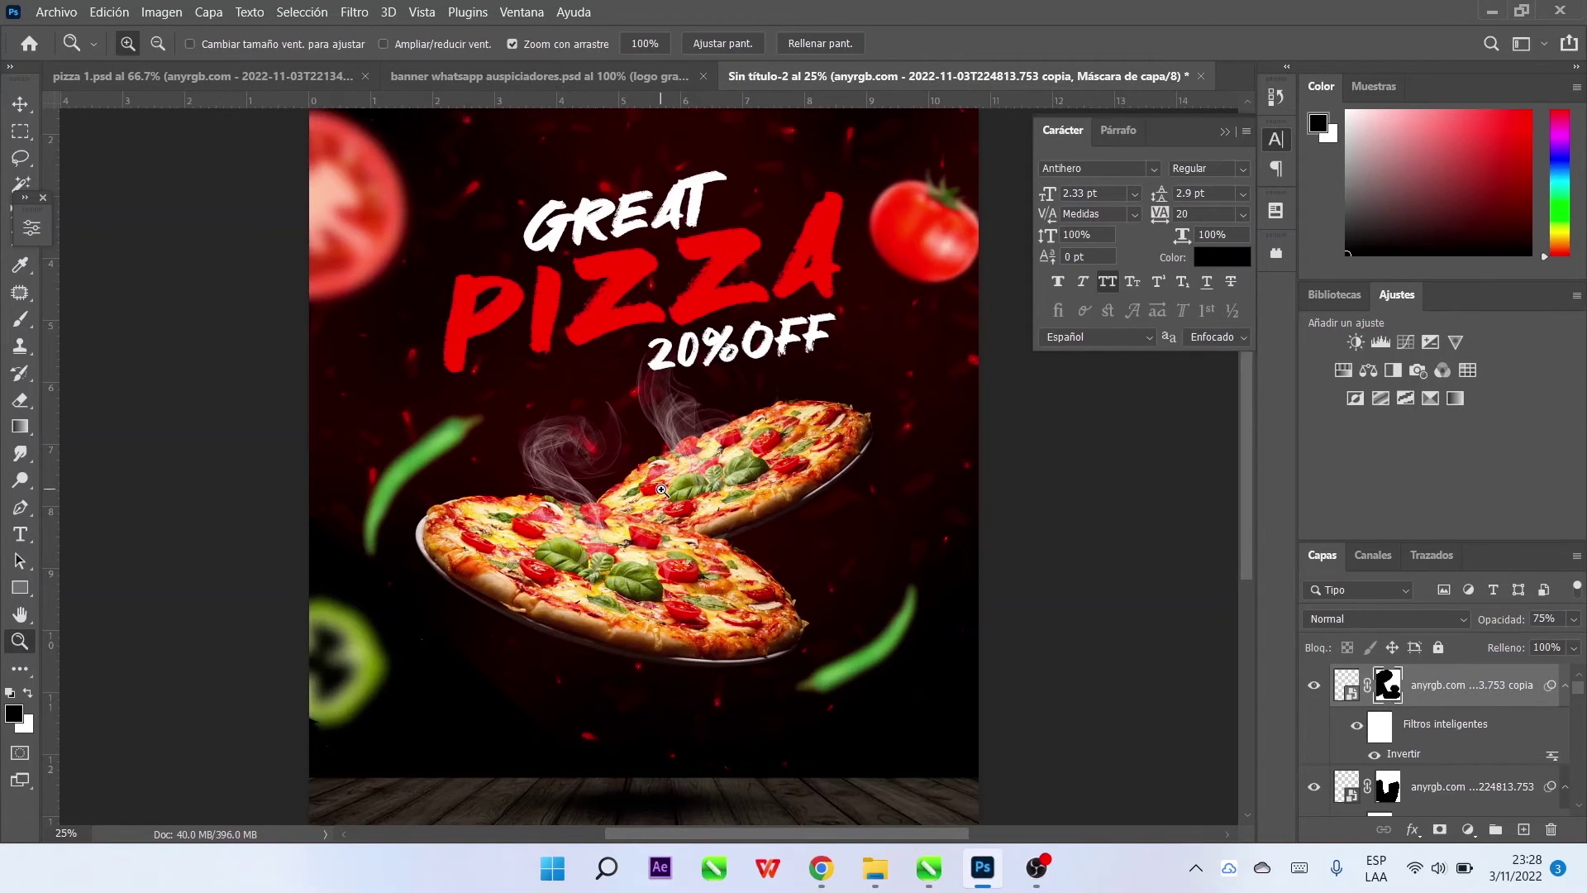
pyautogui.click(20, 105)
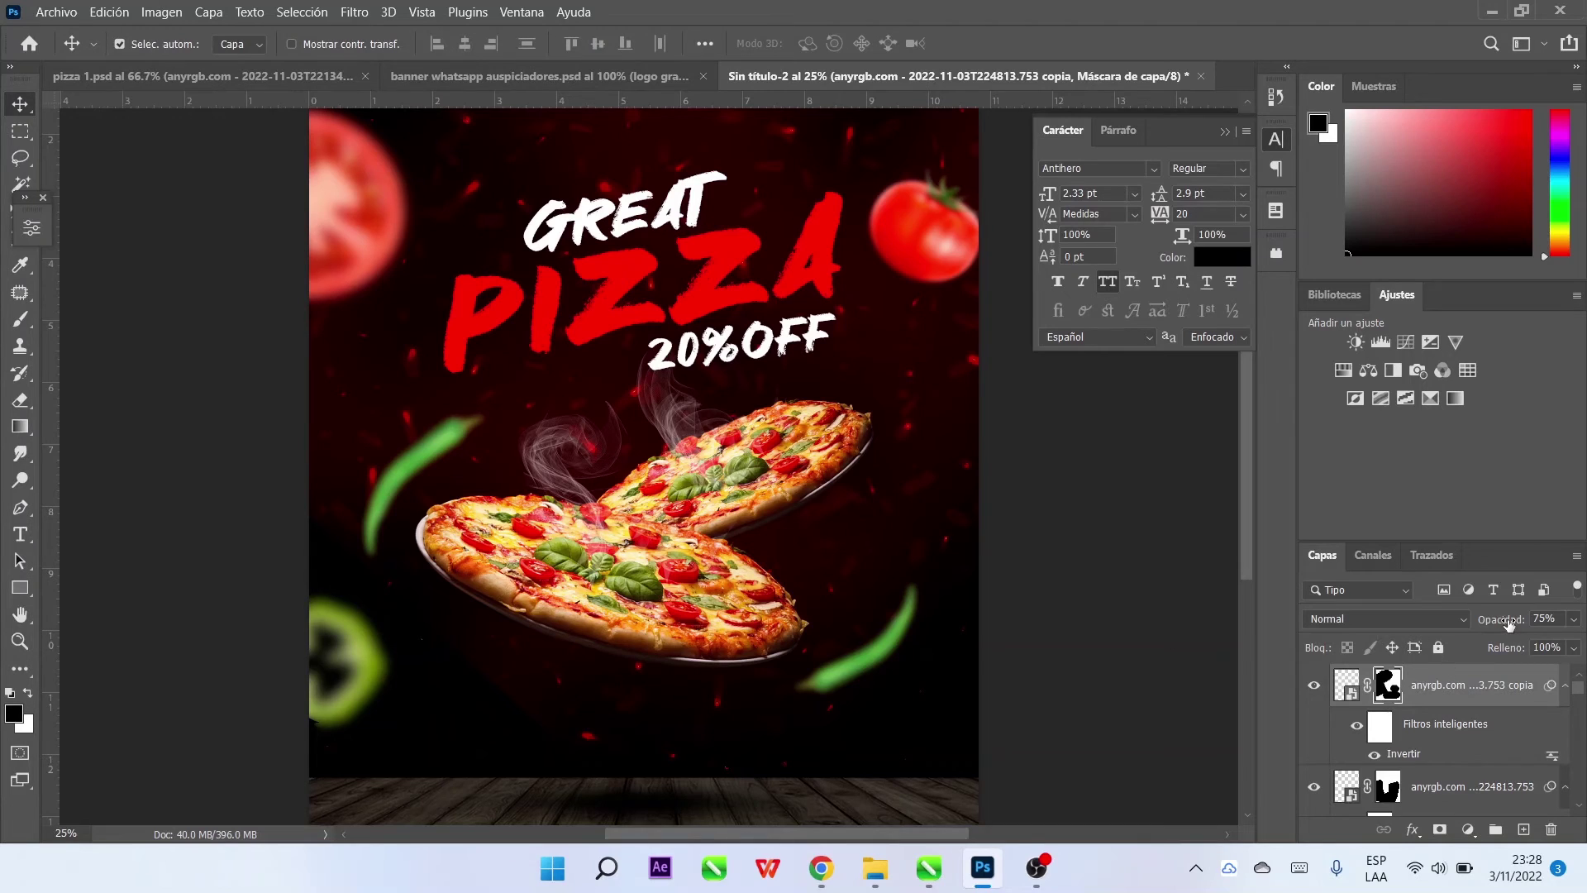
pyautogui.moveTo(1508, 626); pyautogui.dragTo(1492, 626)
pyautogui.moveTo(552, 463); pyautogui.dragTo(492, 467)
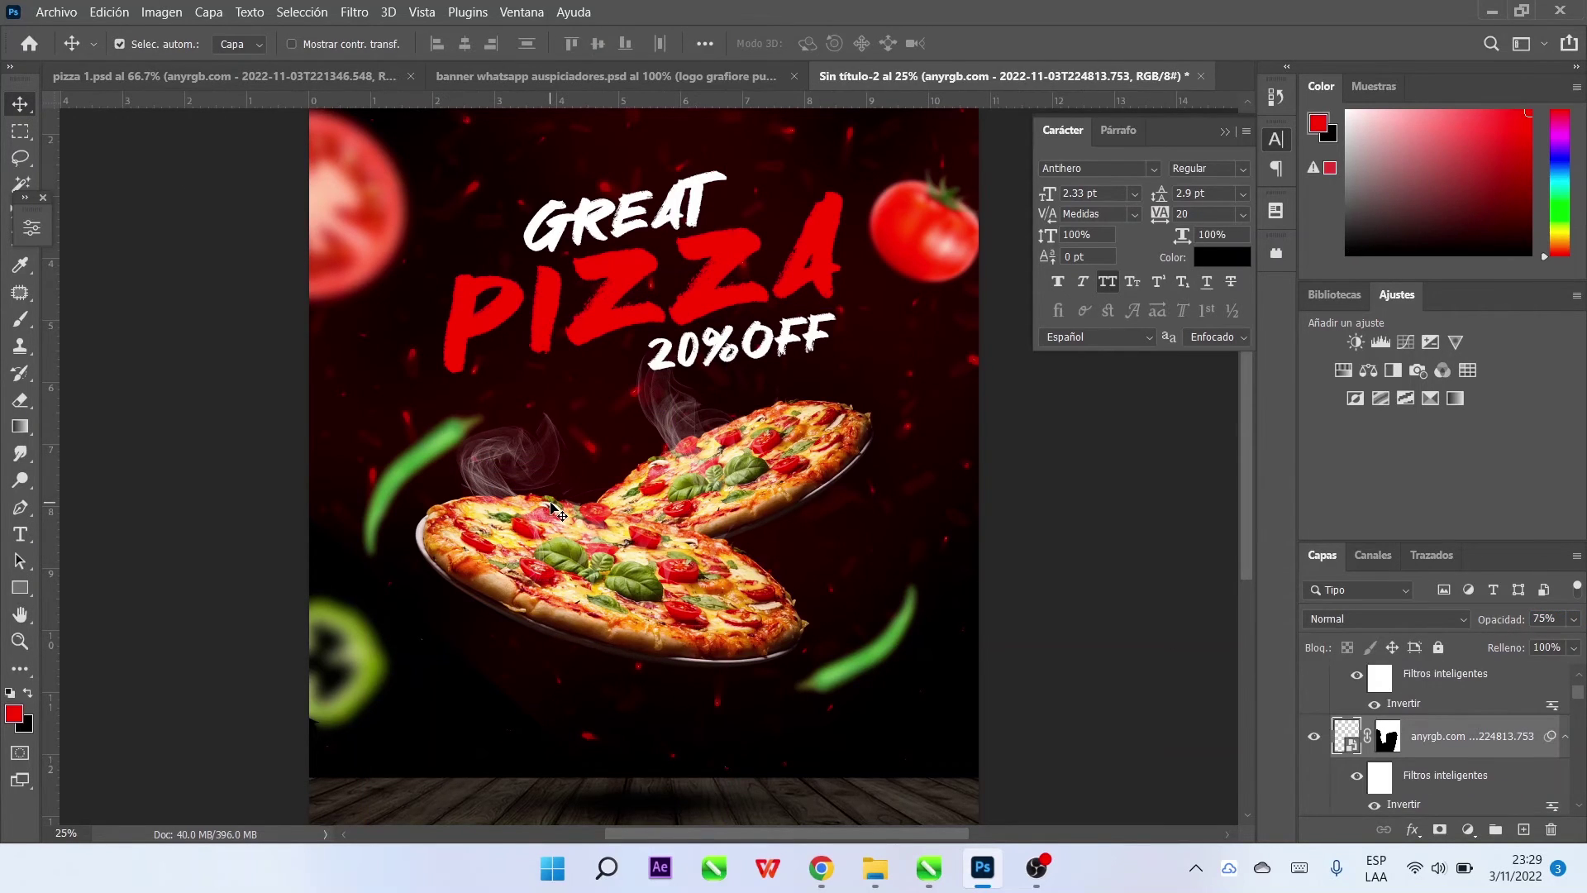
# Set the steam layer to Trama blending and a duplicate to Luz fuerte
pyautogui.click(1384, 618)
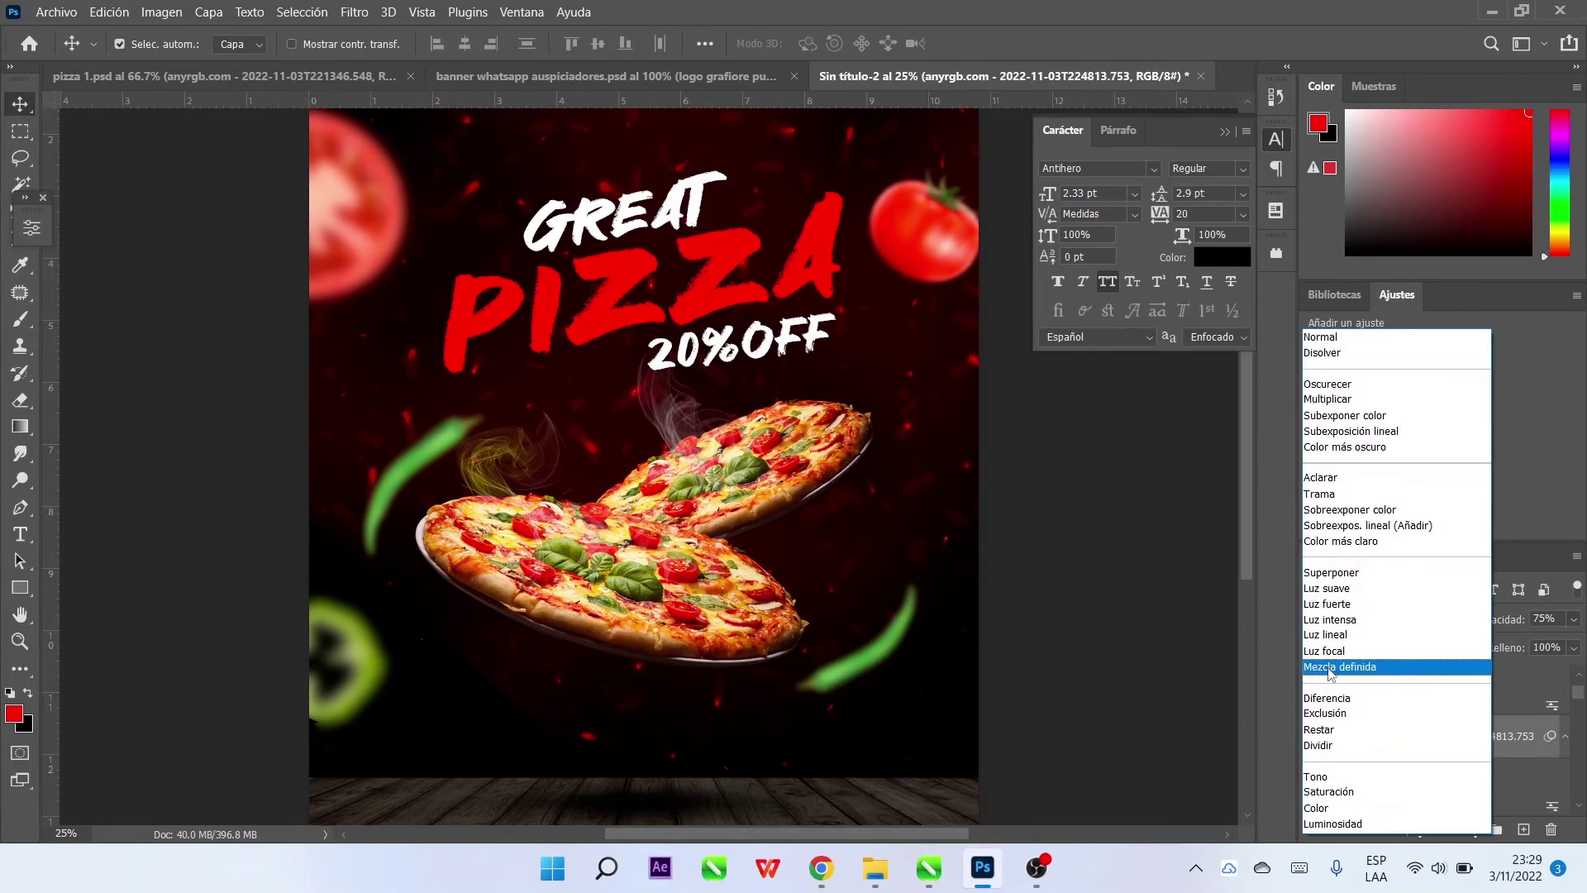
pyautogui.click(1323, 506)
pyautogui.hotkey('ctrl', 'j')
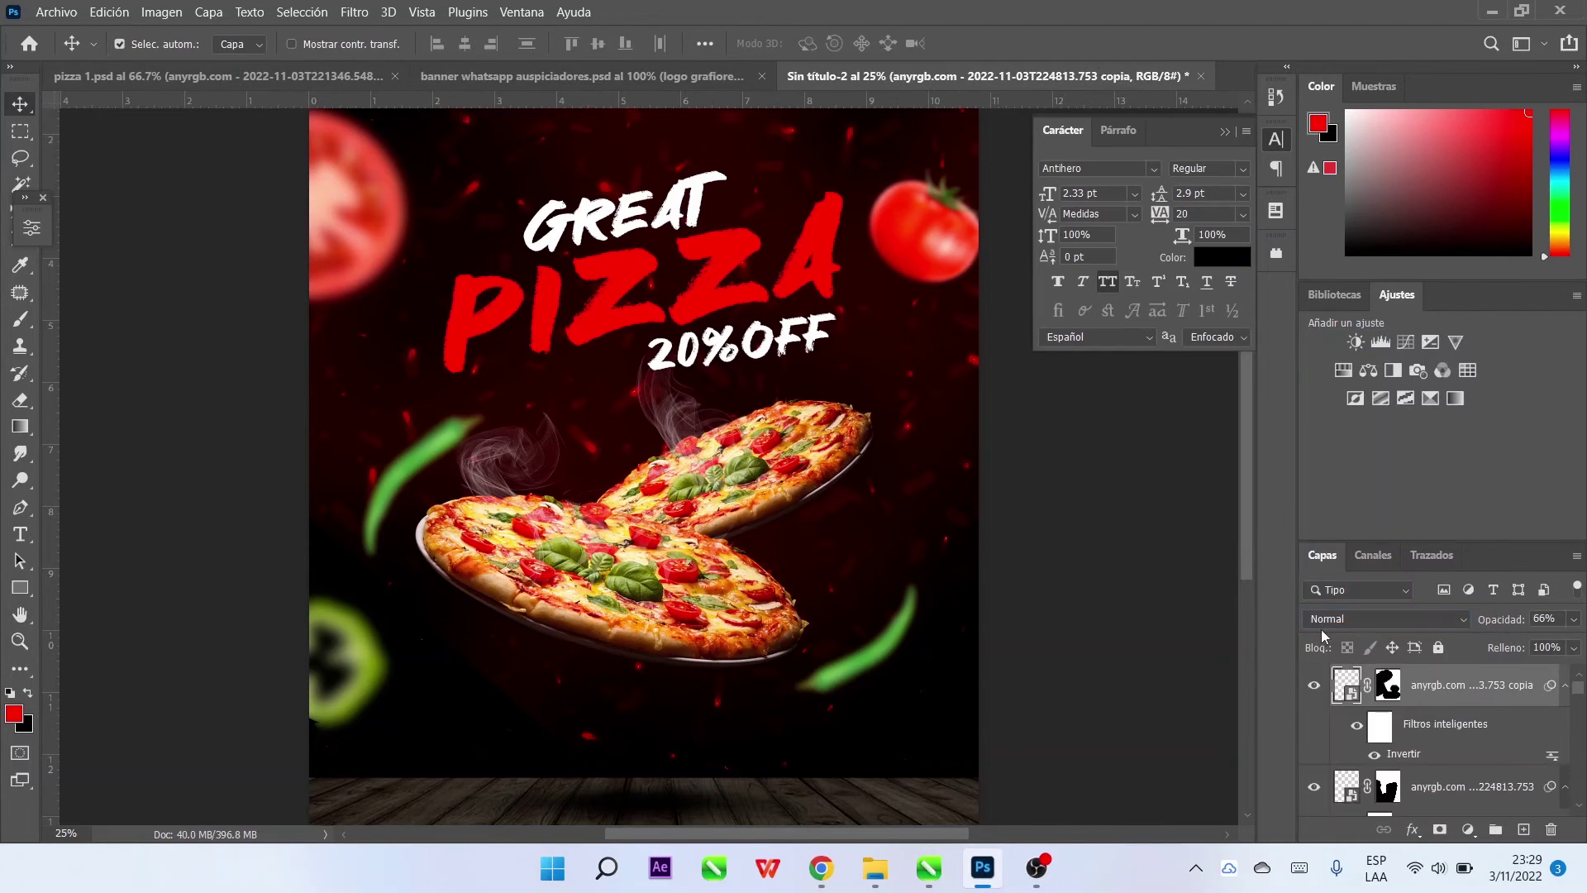
pyautogui.click(1384, 618)
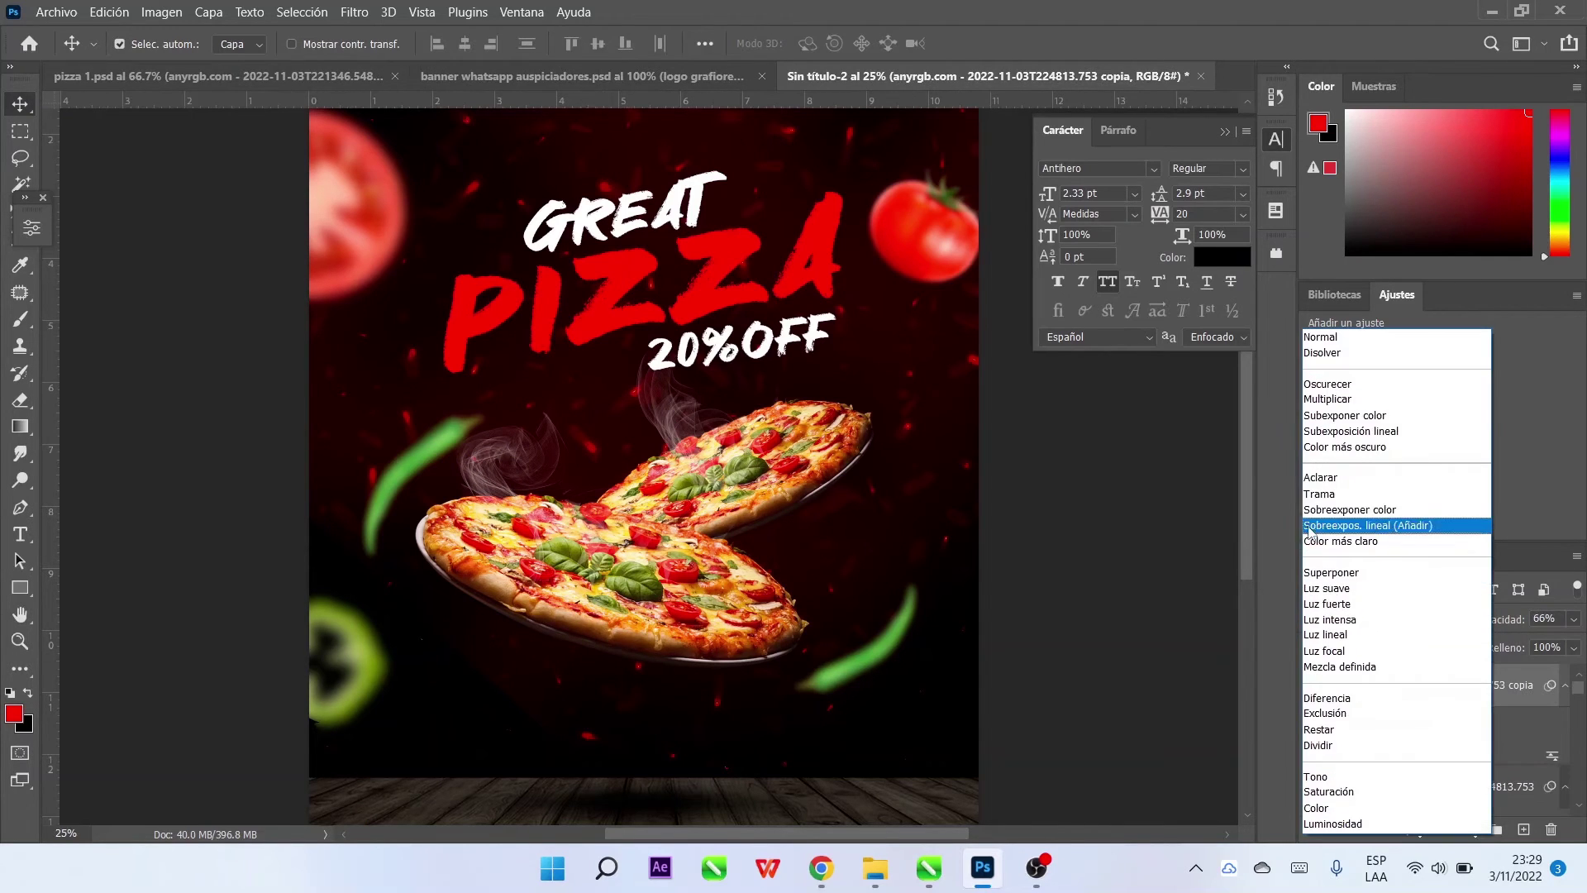
pyautogui.click(1339, 604)
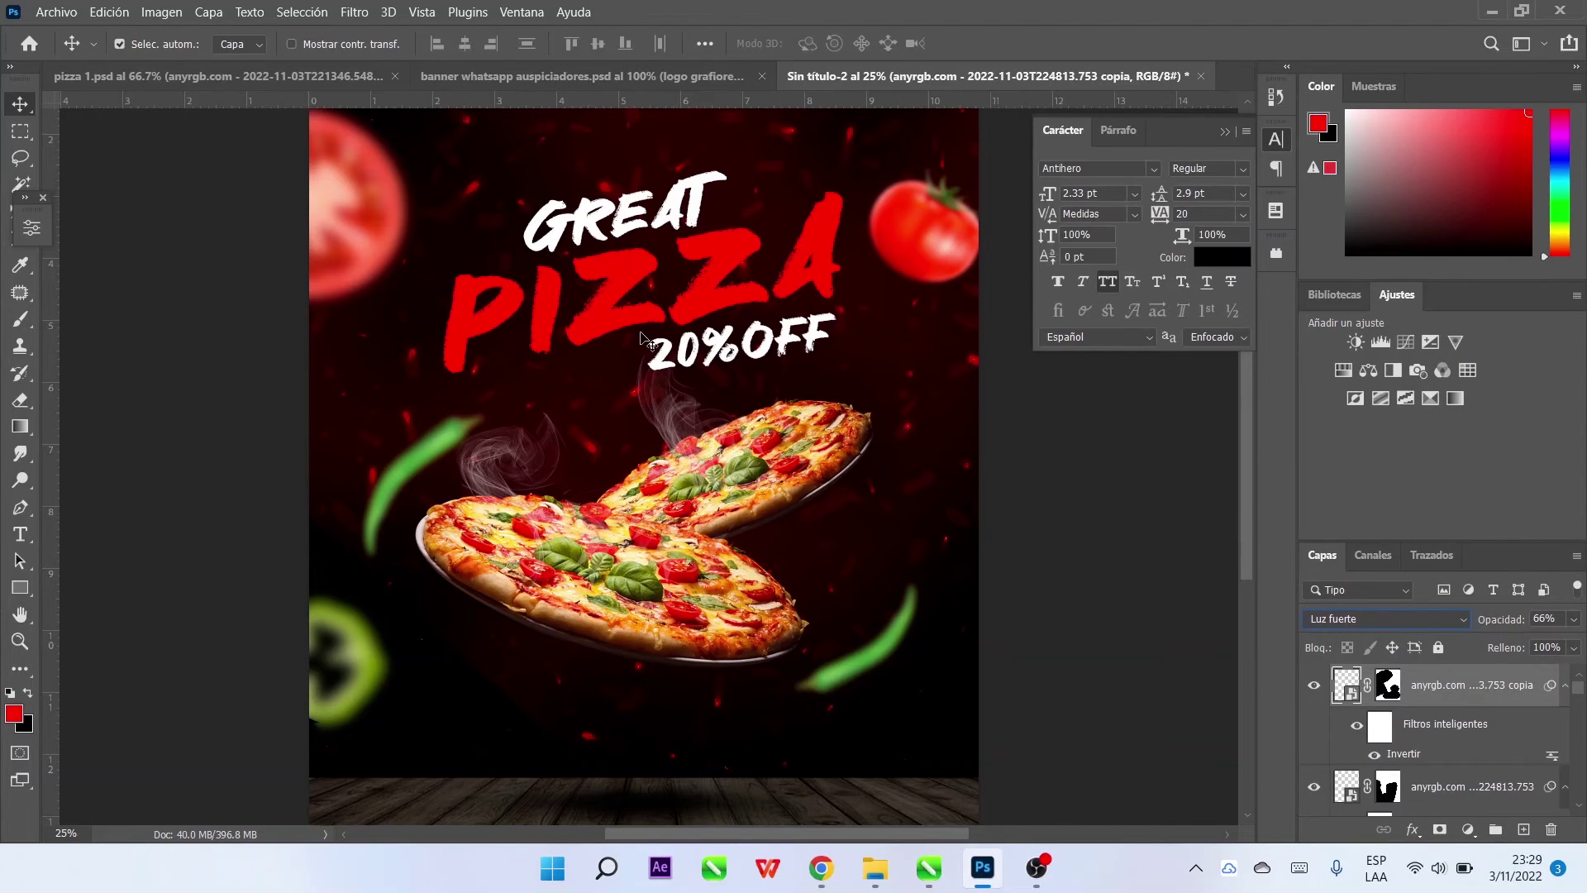
# Apply a 2.7-pixel Gaussian blur to the steam copy
pyautogui.click(361, 14)
pyautogui.moveTo(397, 255)
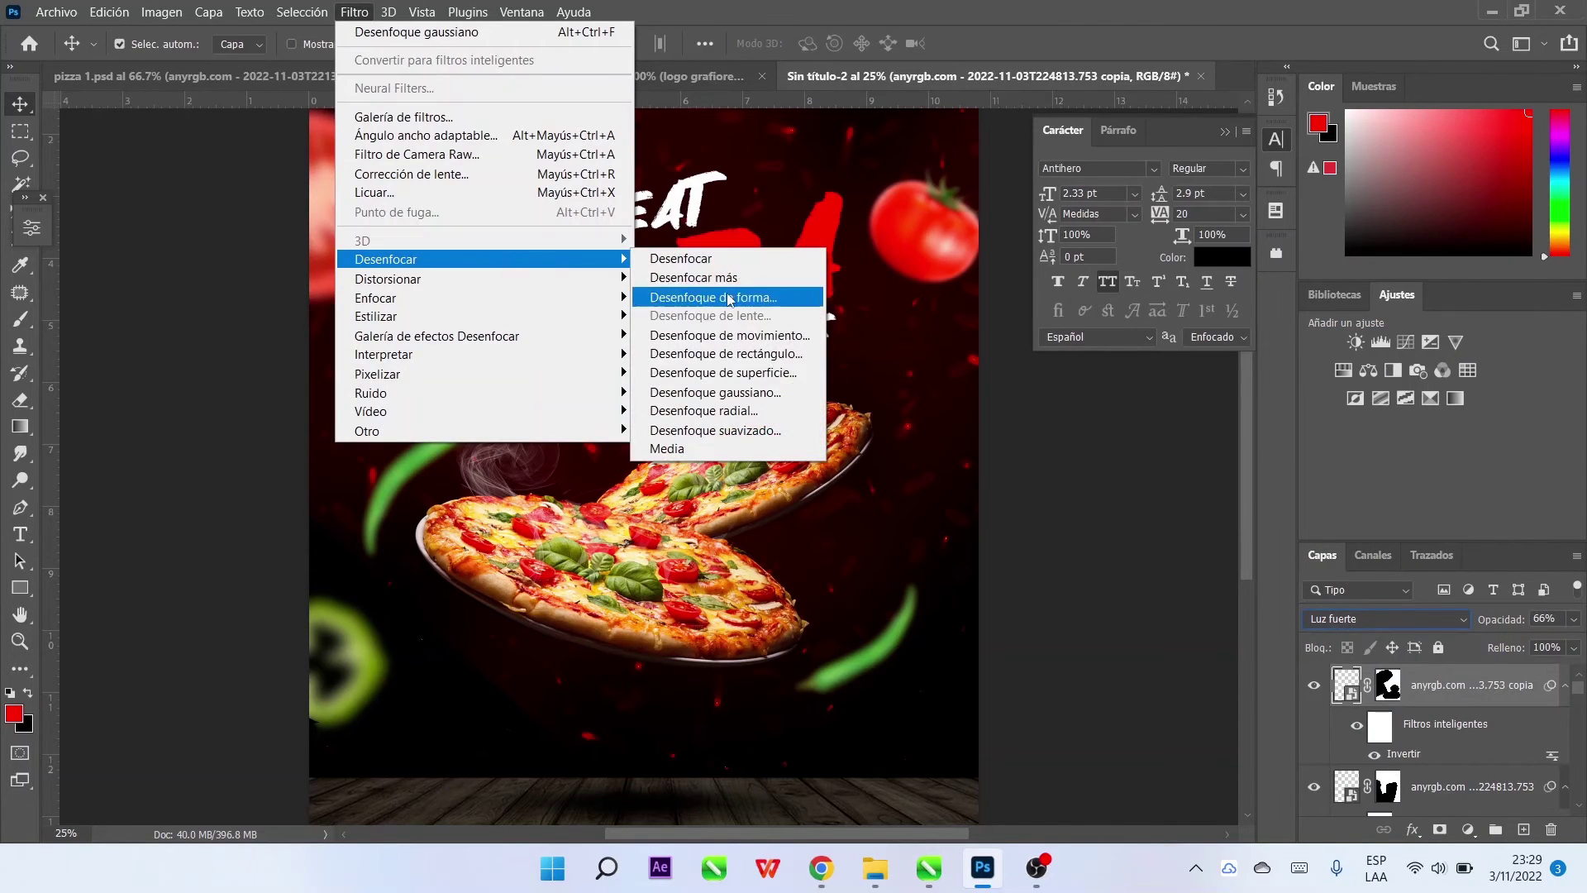
pyautogui.click(762, 395)
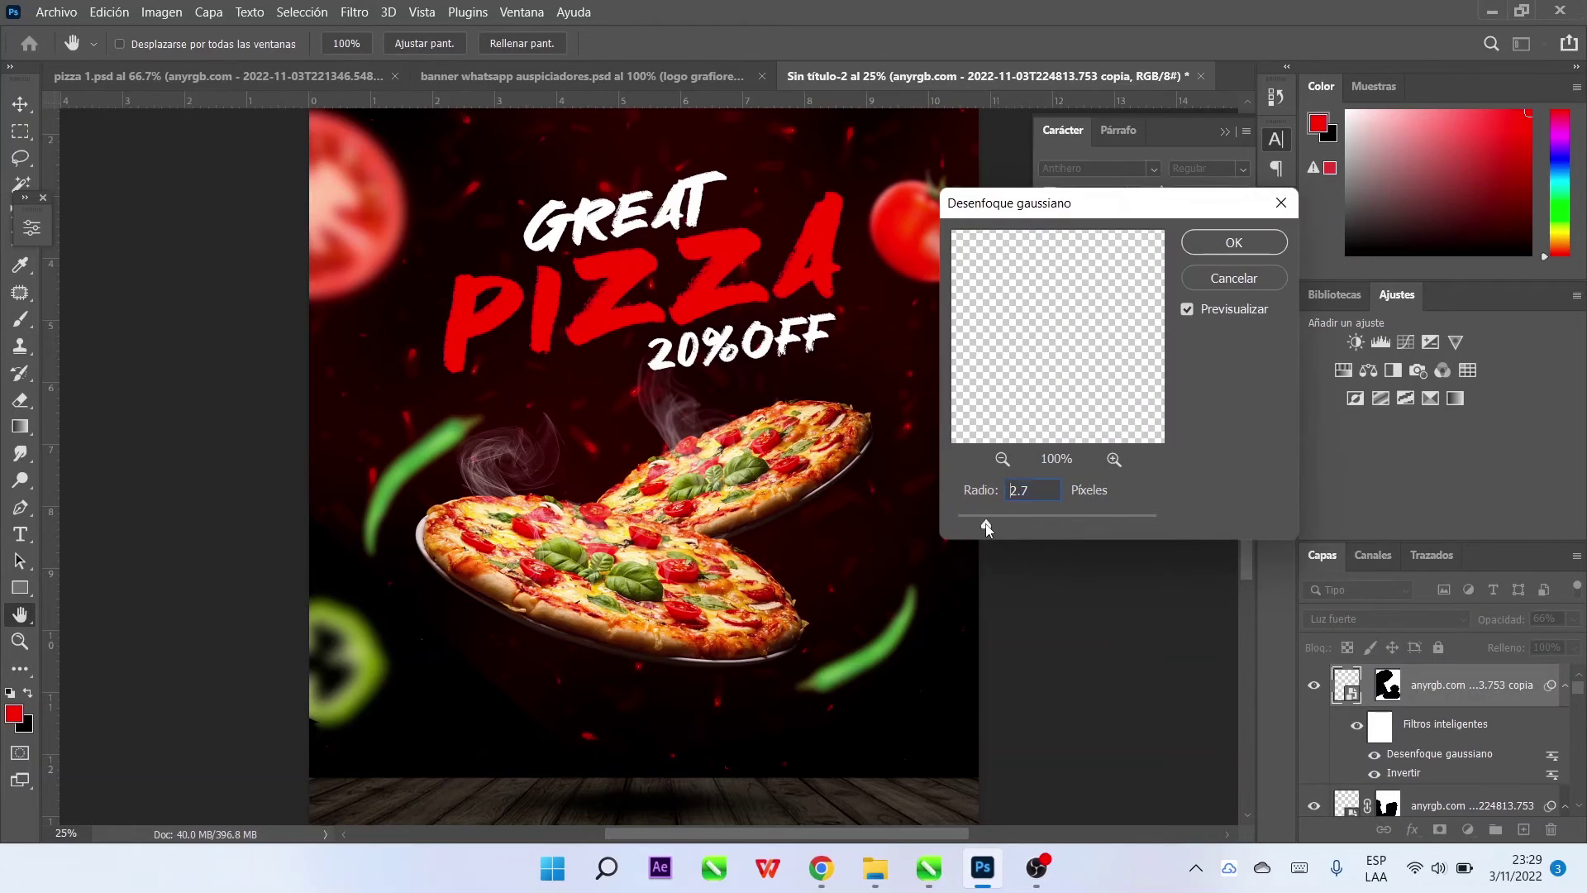
pyautogui.press('Return')
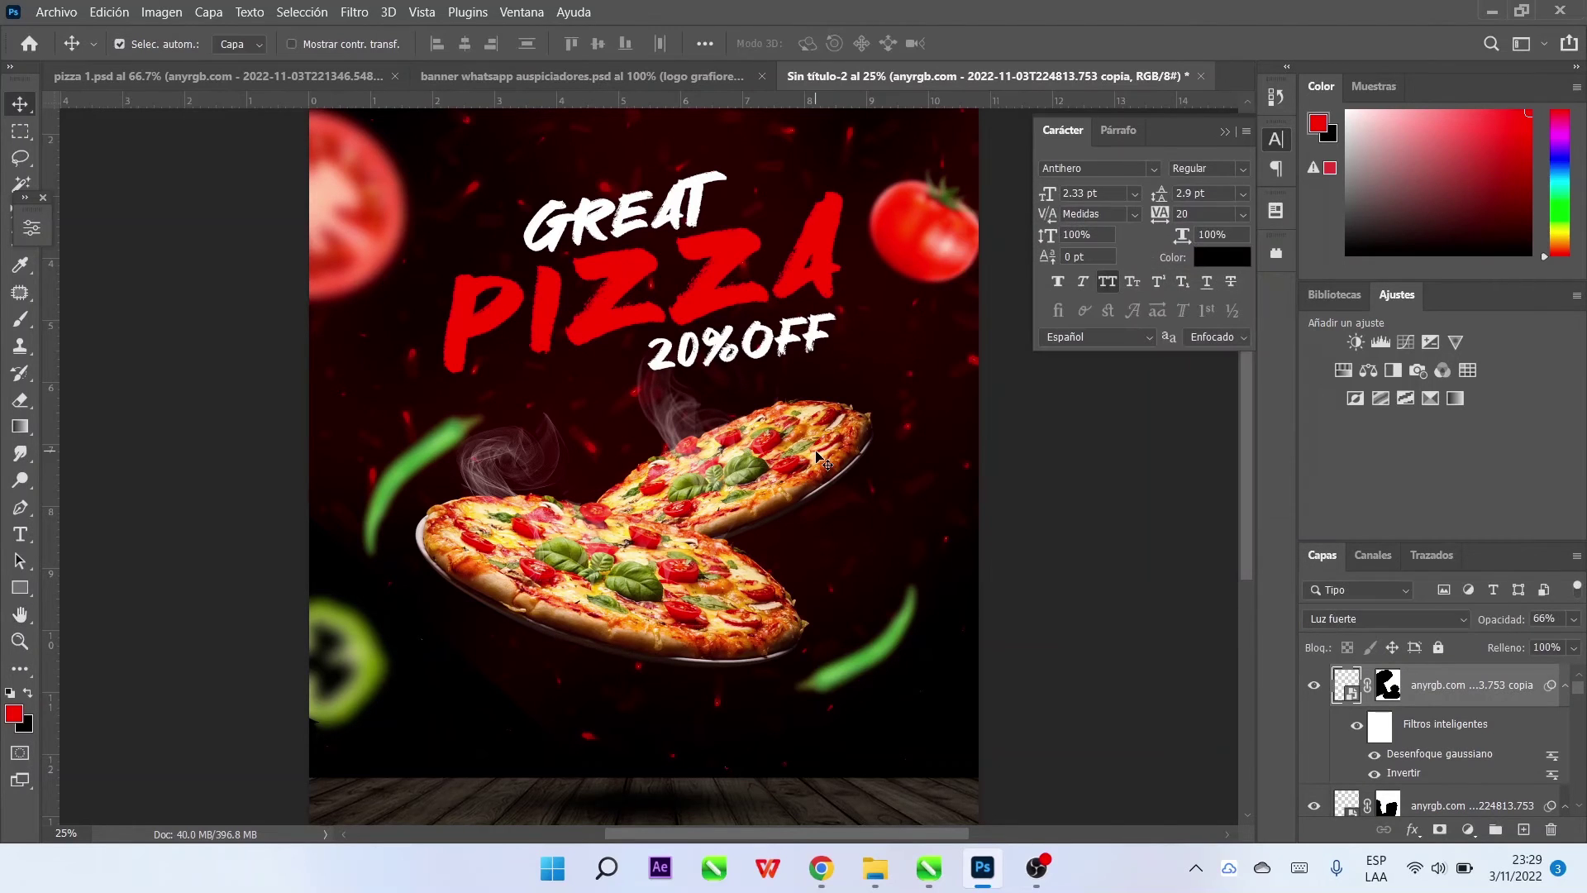
# Move the steam wisp to the right pizza's edge and nudge the right tomato lower
pyautogui.click(849, 442)
pyautogui.press('z')
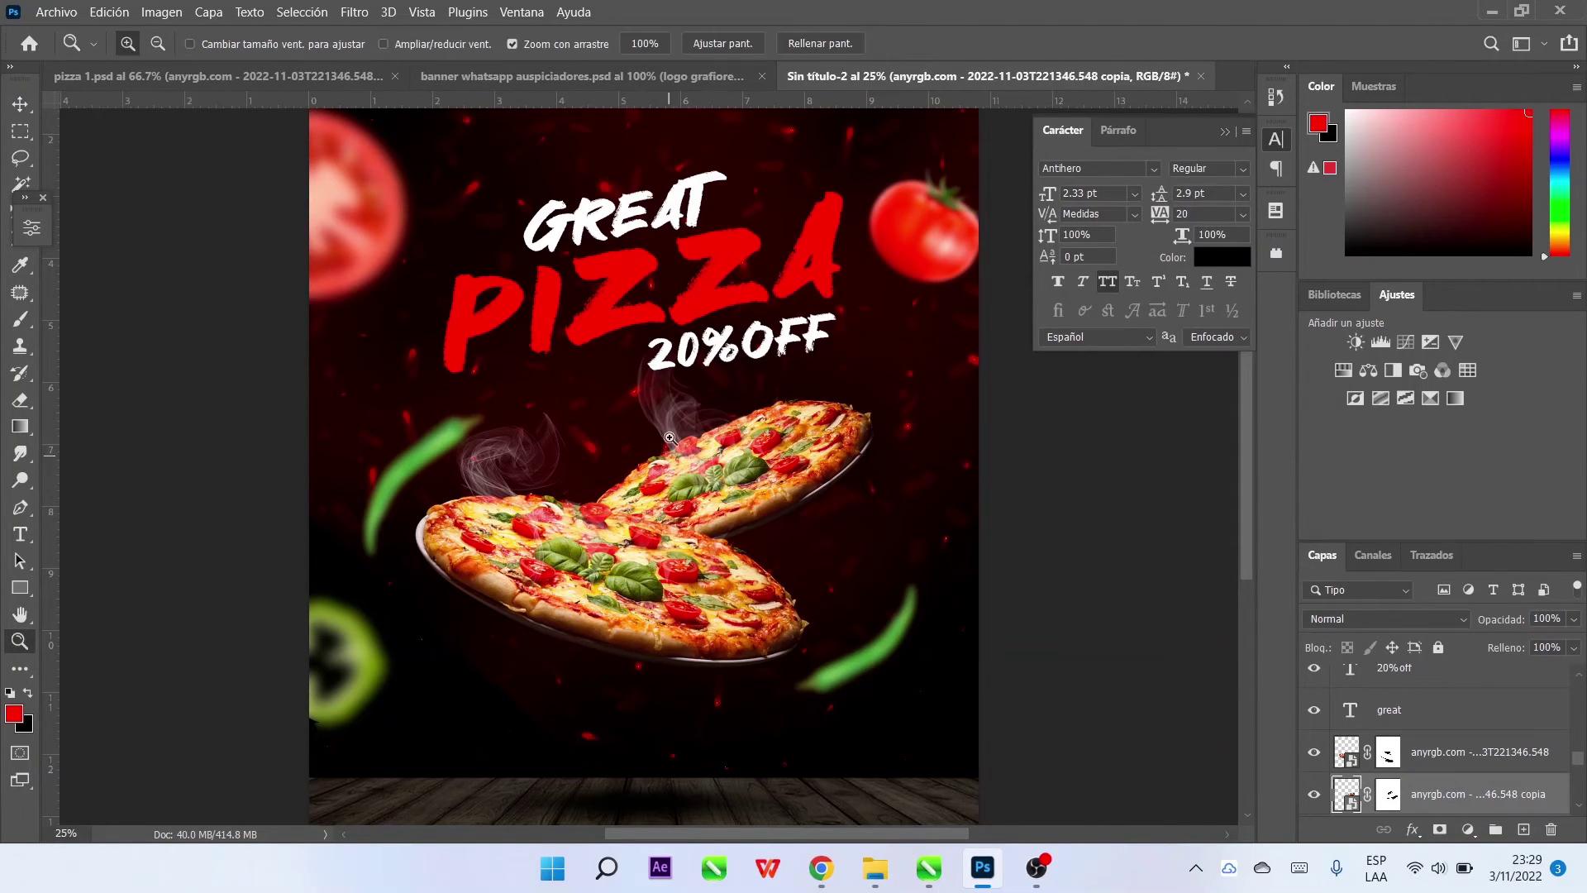
pyautogui.click(21, 106)
pyautogui.moveTo(653, 388); pyautogui.dragTo(1081, 517)
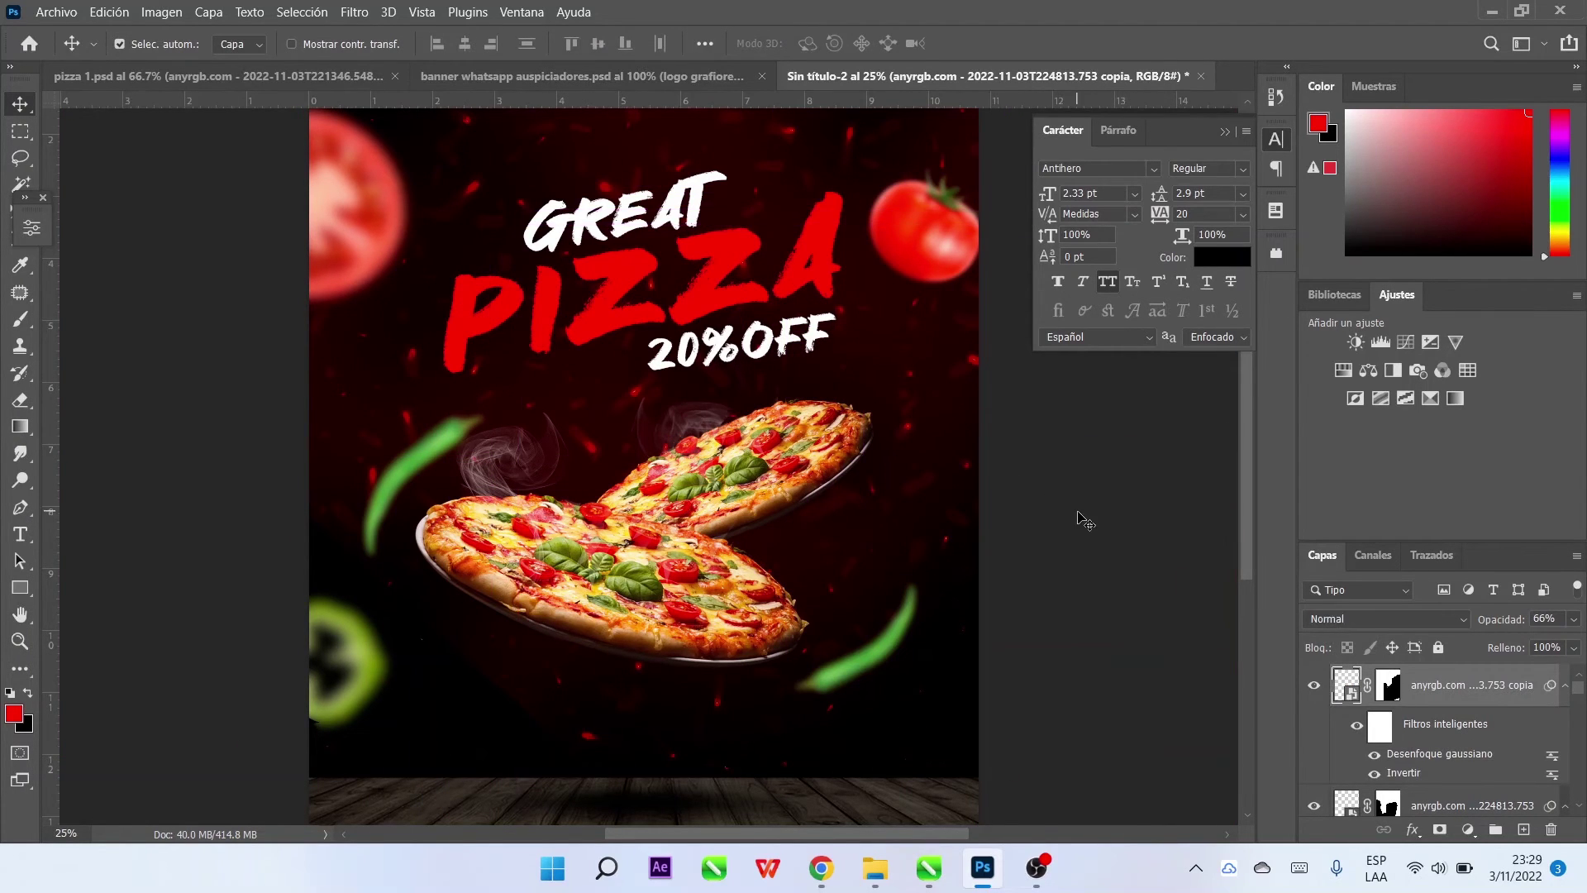
pyautogui.click(1081, 517)
pyautogui.click(791, 425)
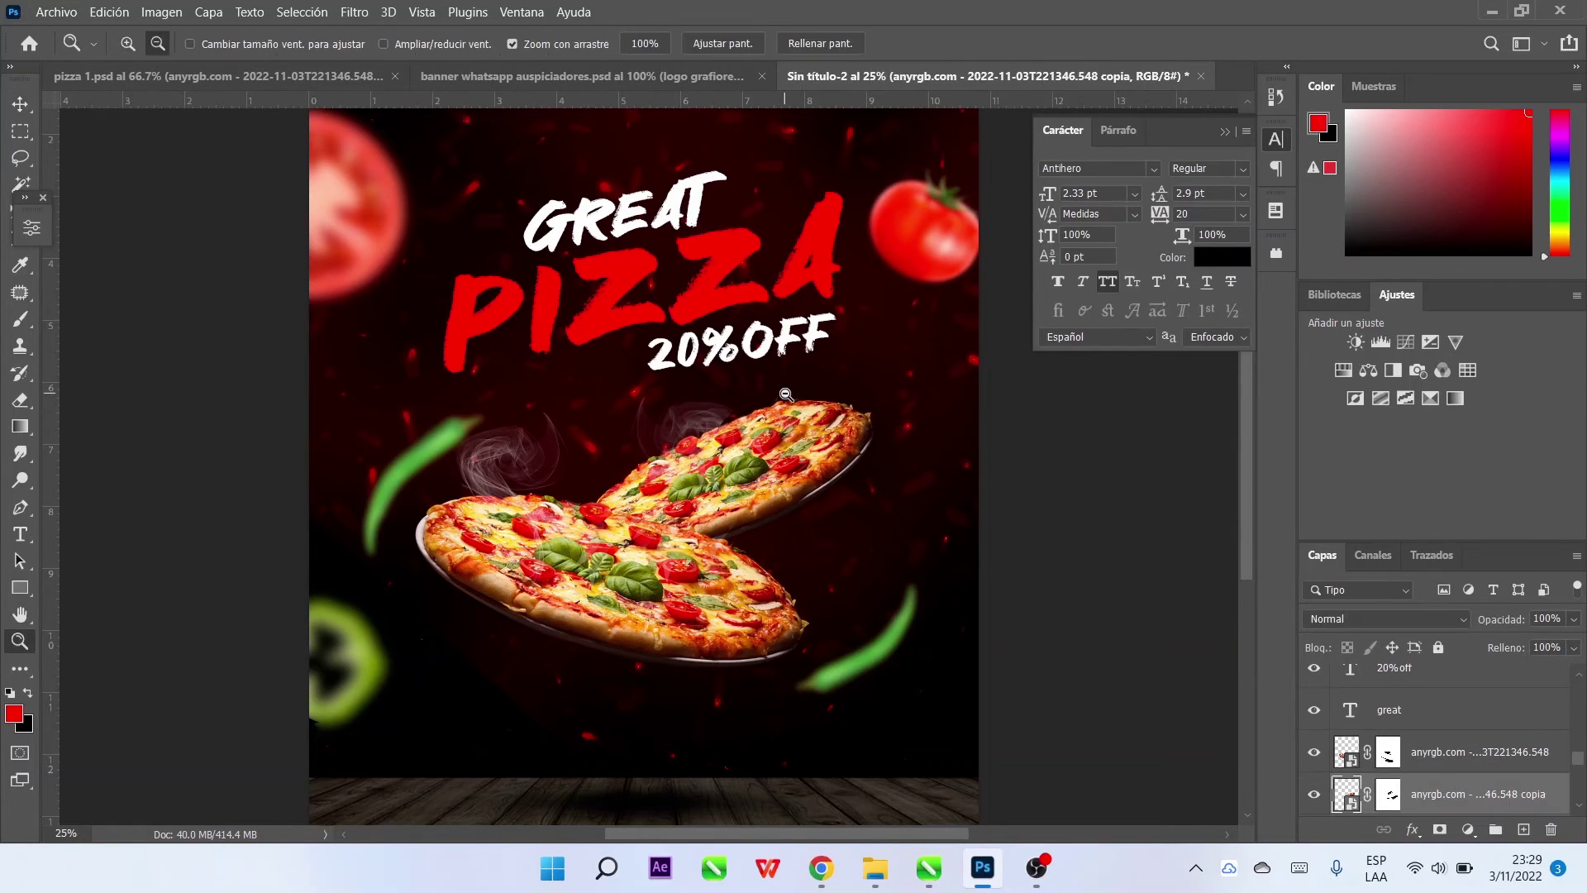
pyautogui.hotkey('ctrl', '-')
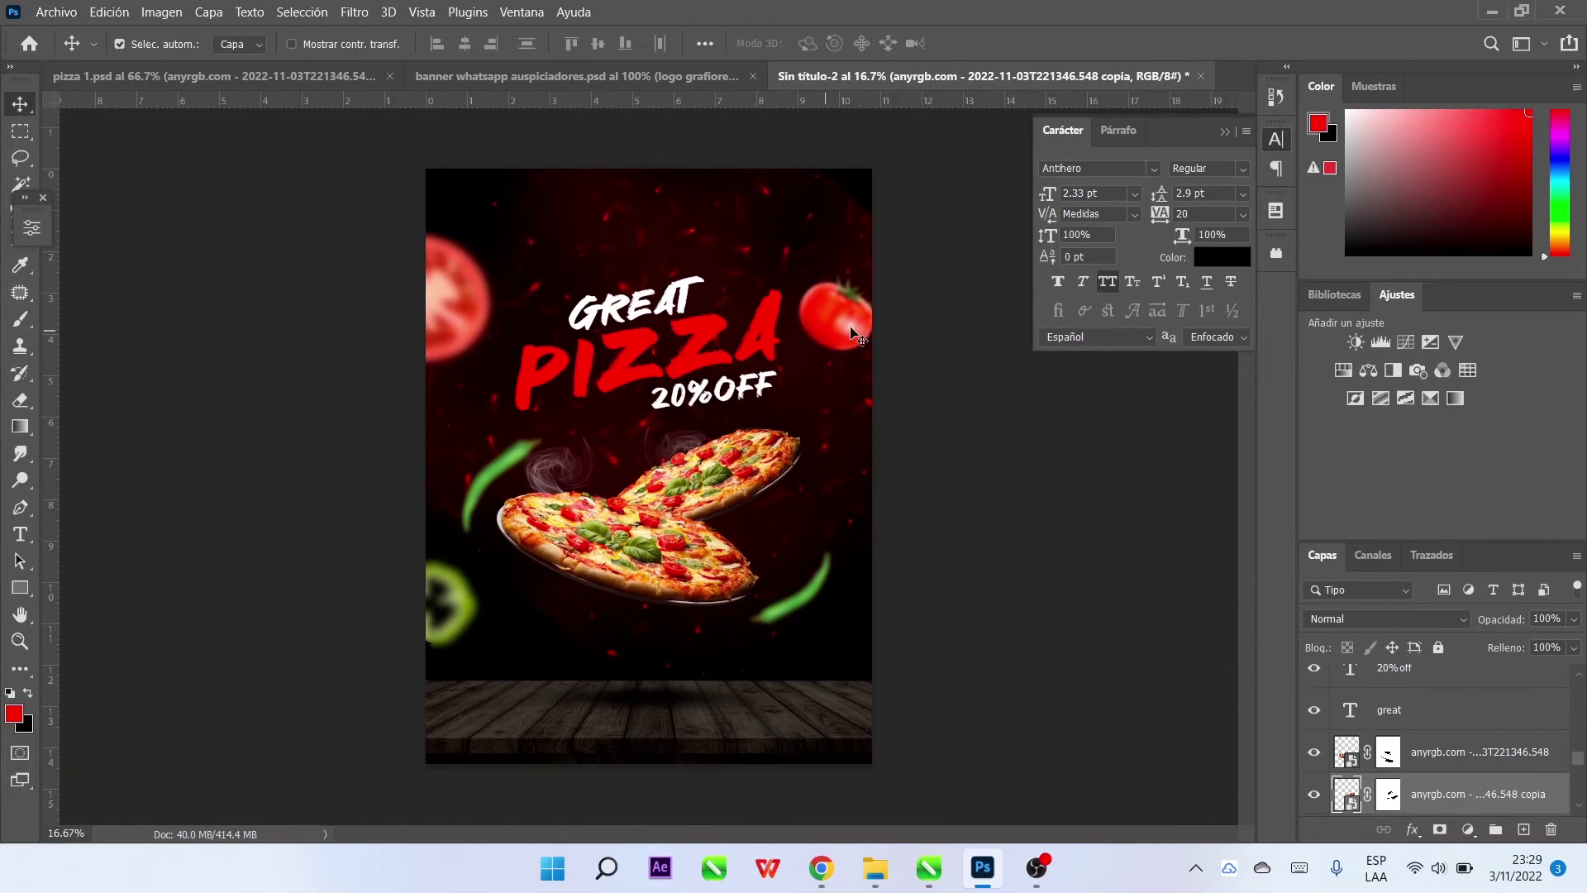
pyautogui.moveTo(855, 335); pyautogui.dragTo(867, 383)
# Make white the foreground colour and create starter text layers on the poster
pyautogui.click(1043, 468)
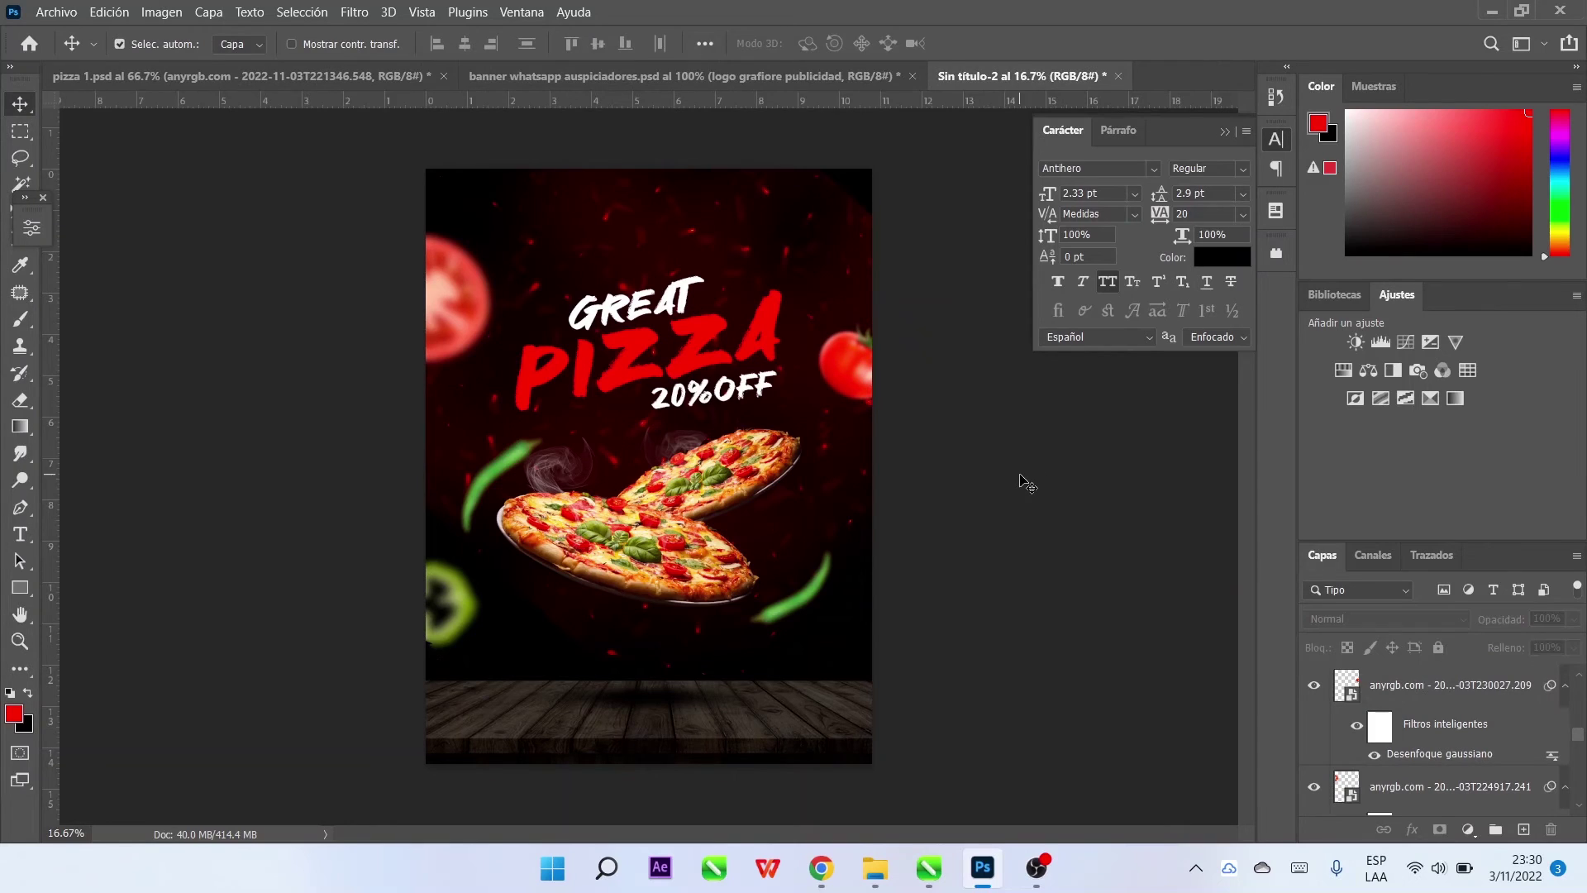
pyautogui.click(10, 537)
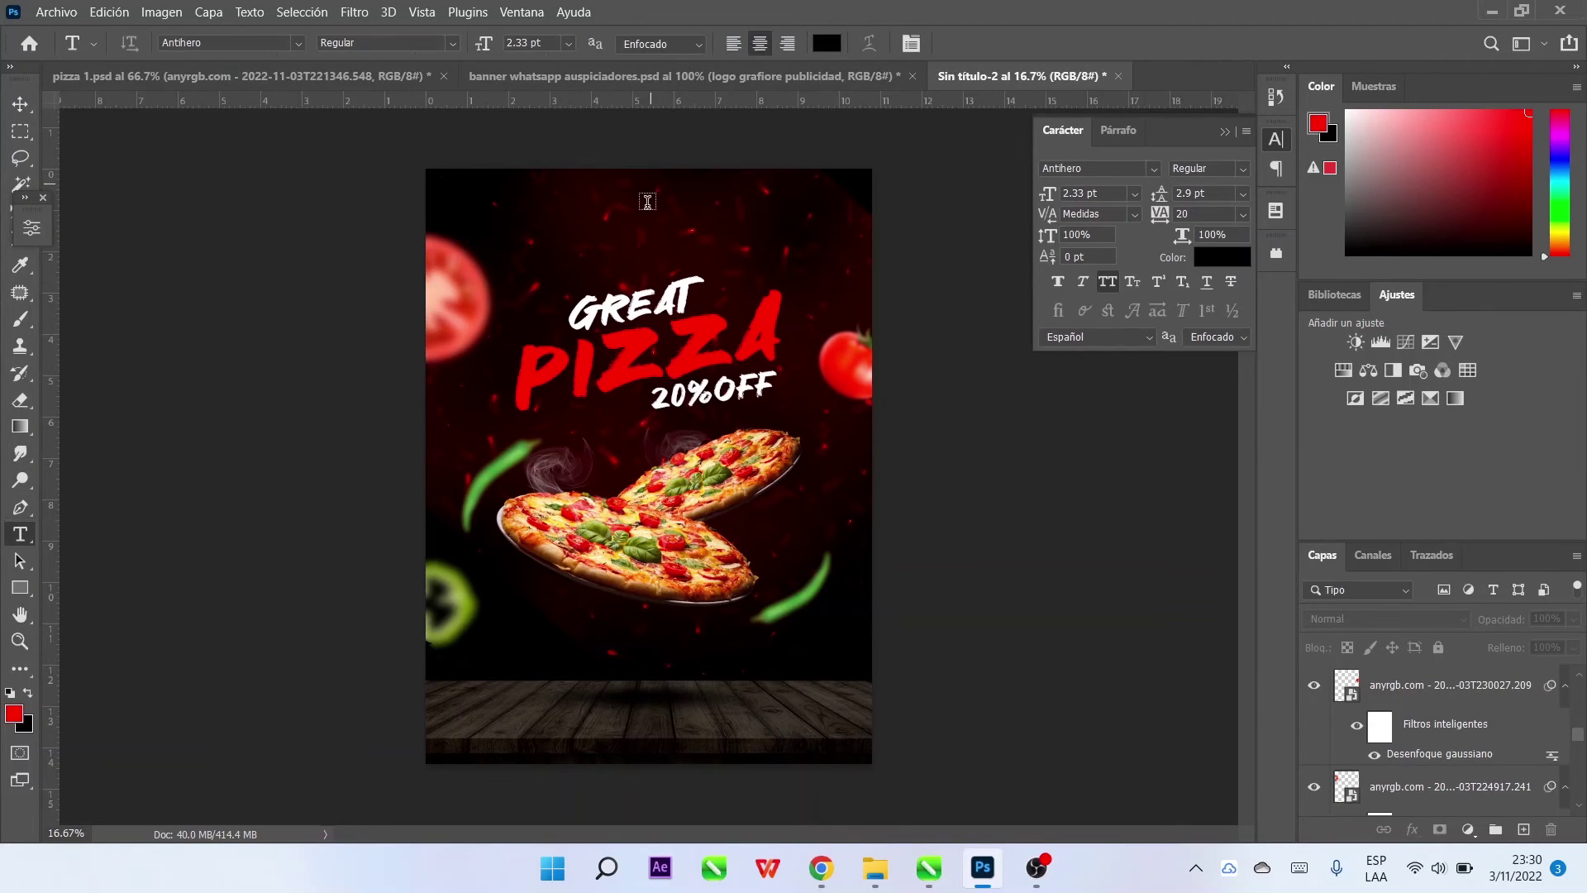
pyautogui.click(601, 675)
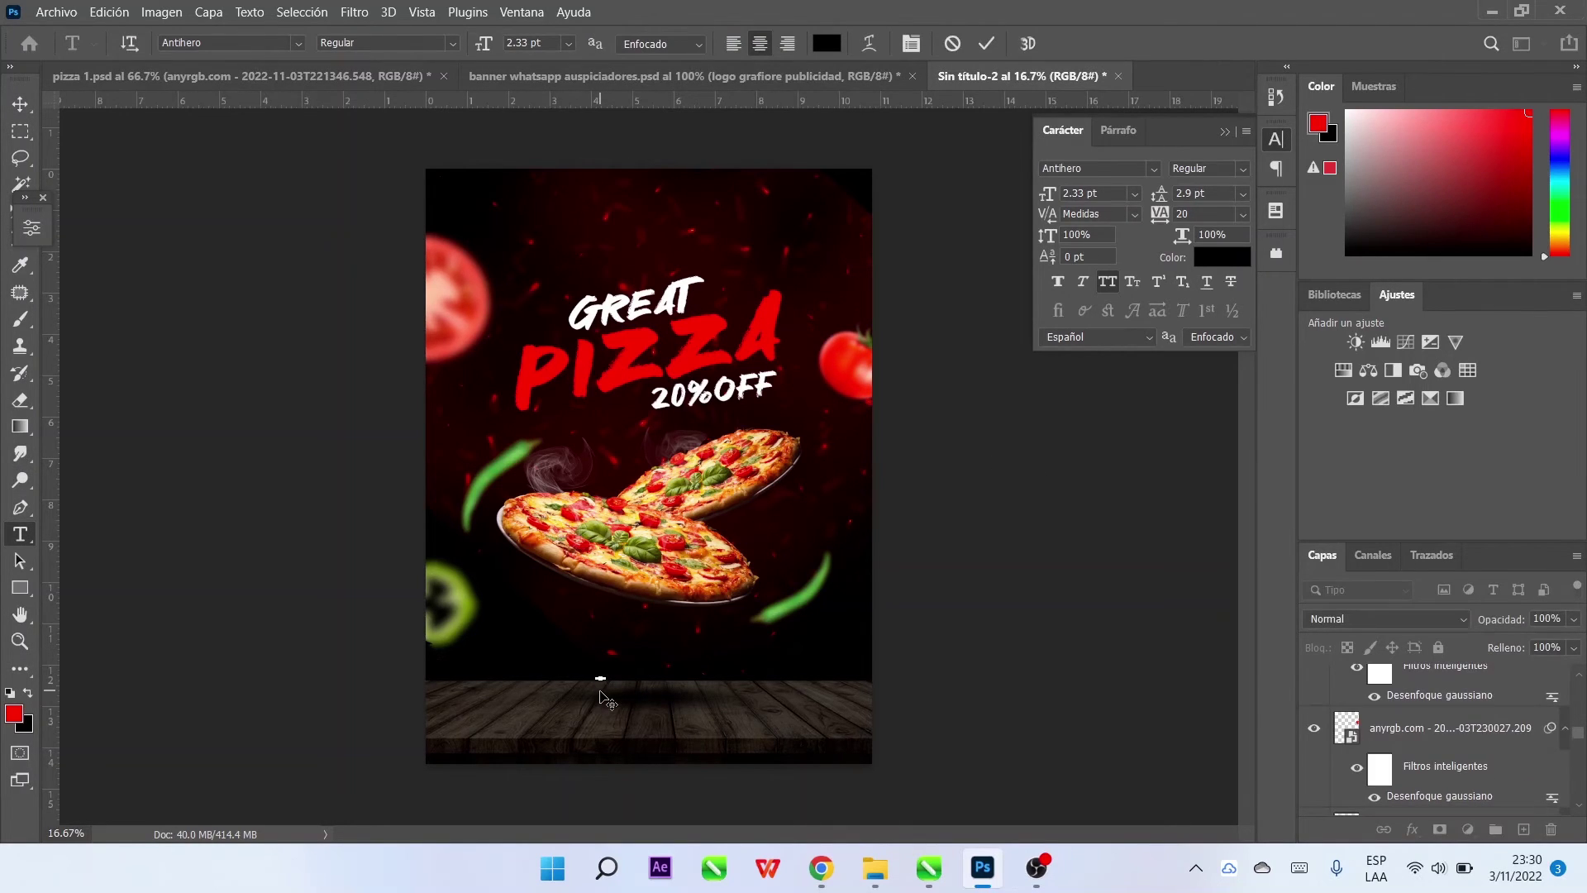
pyautogui.click(20, 105)
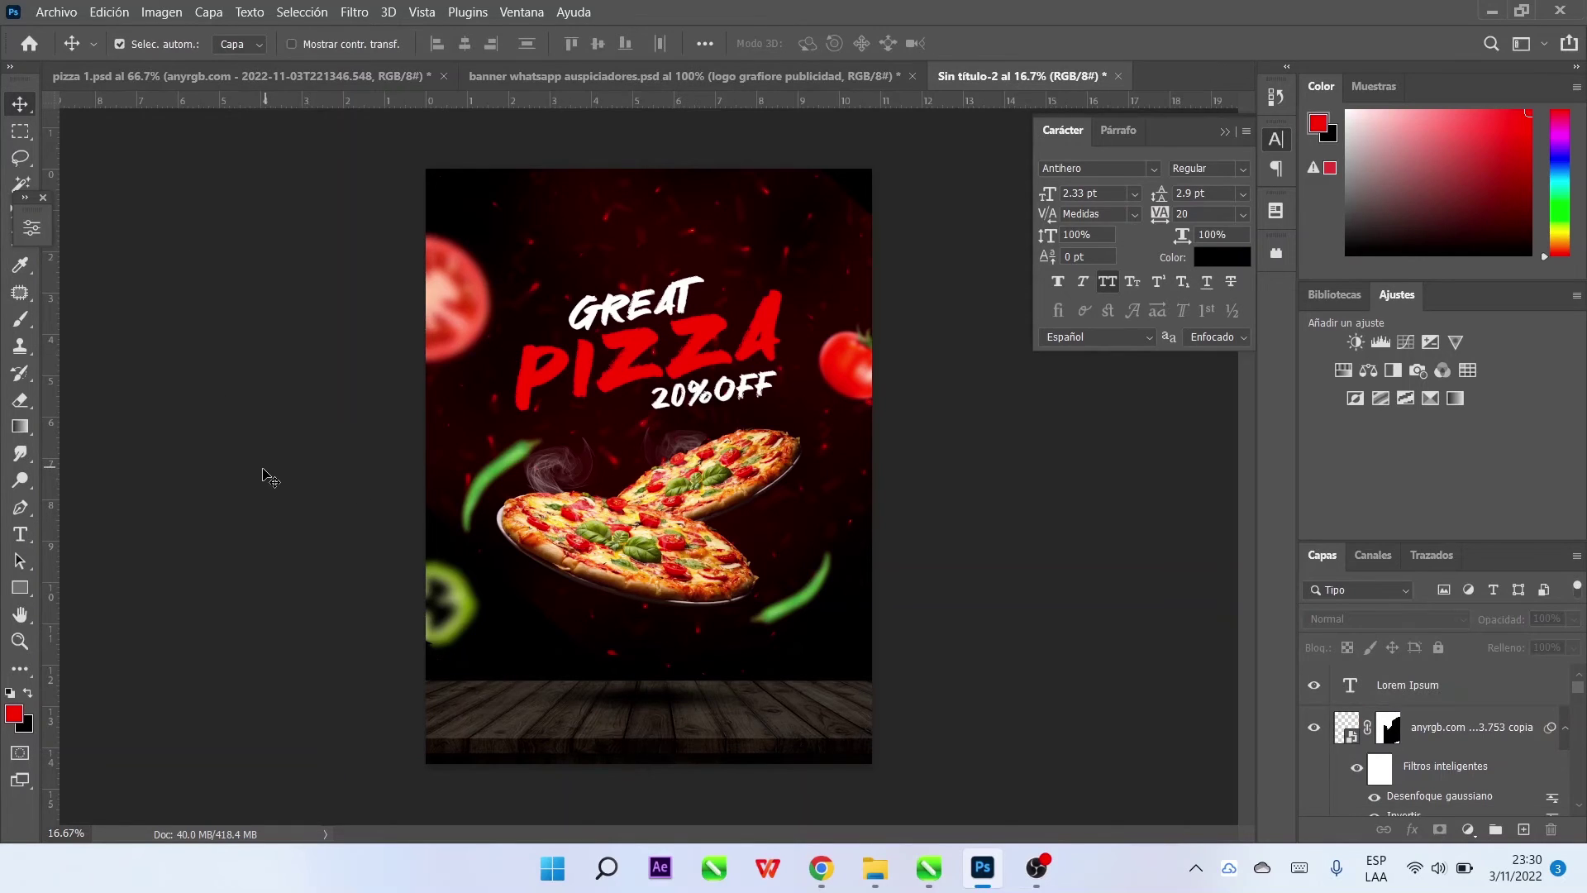
pyautogui.press('d')
pyautogui.press('x')
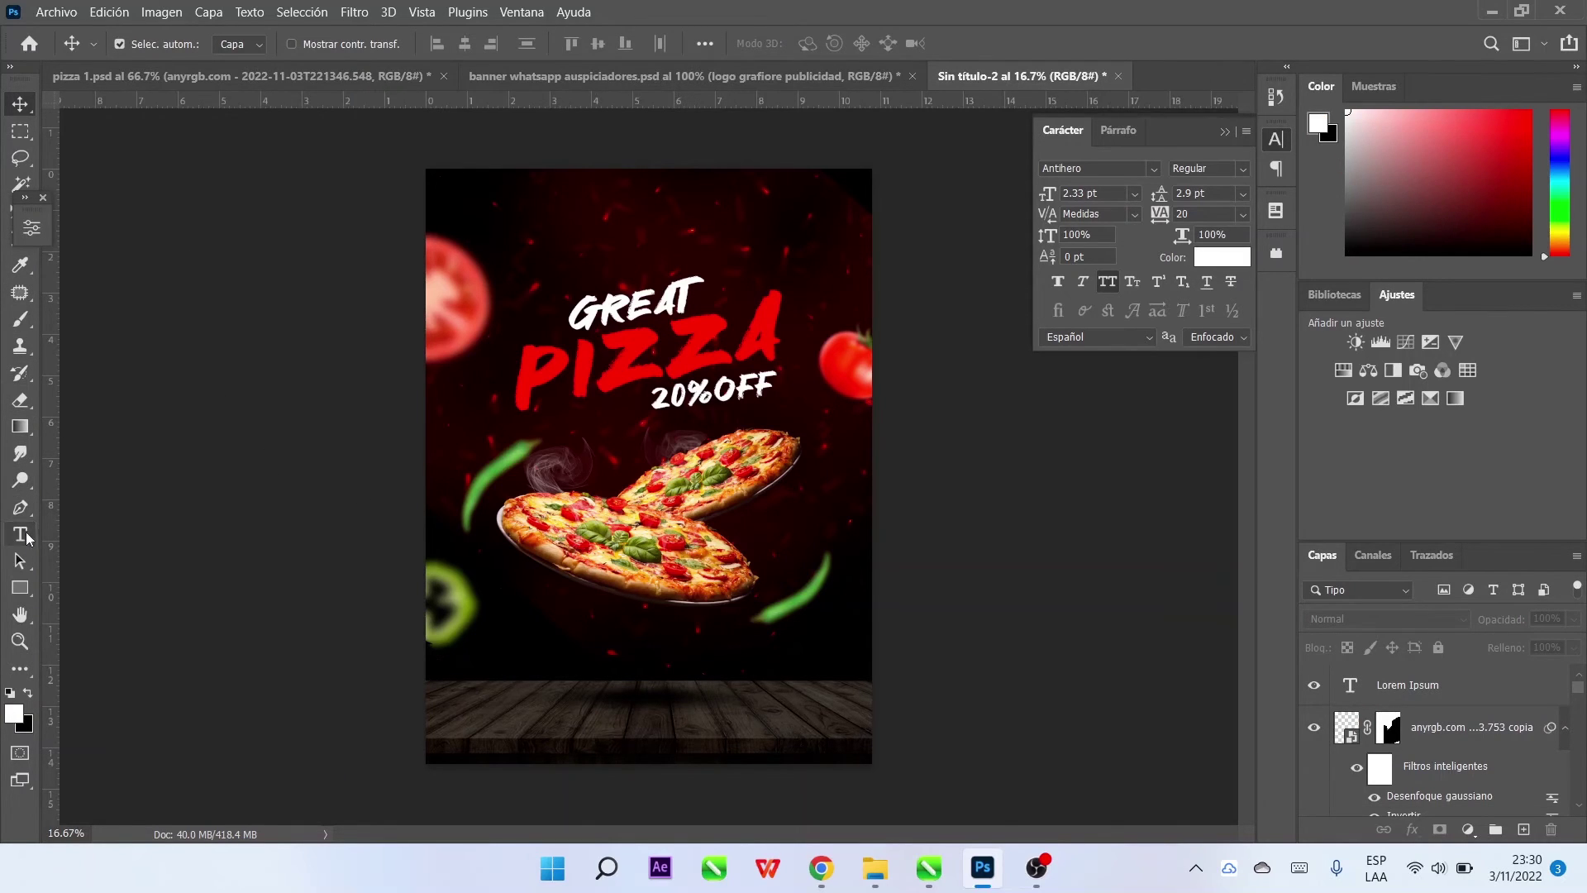
pyautogui.click(26, 536)
pyautogui.click(244, 538)
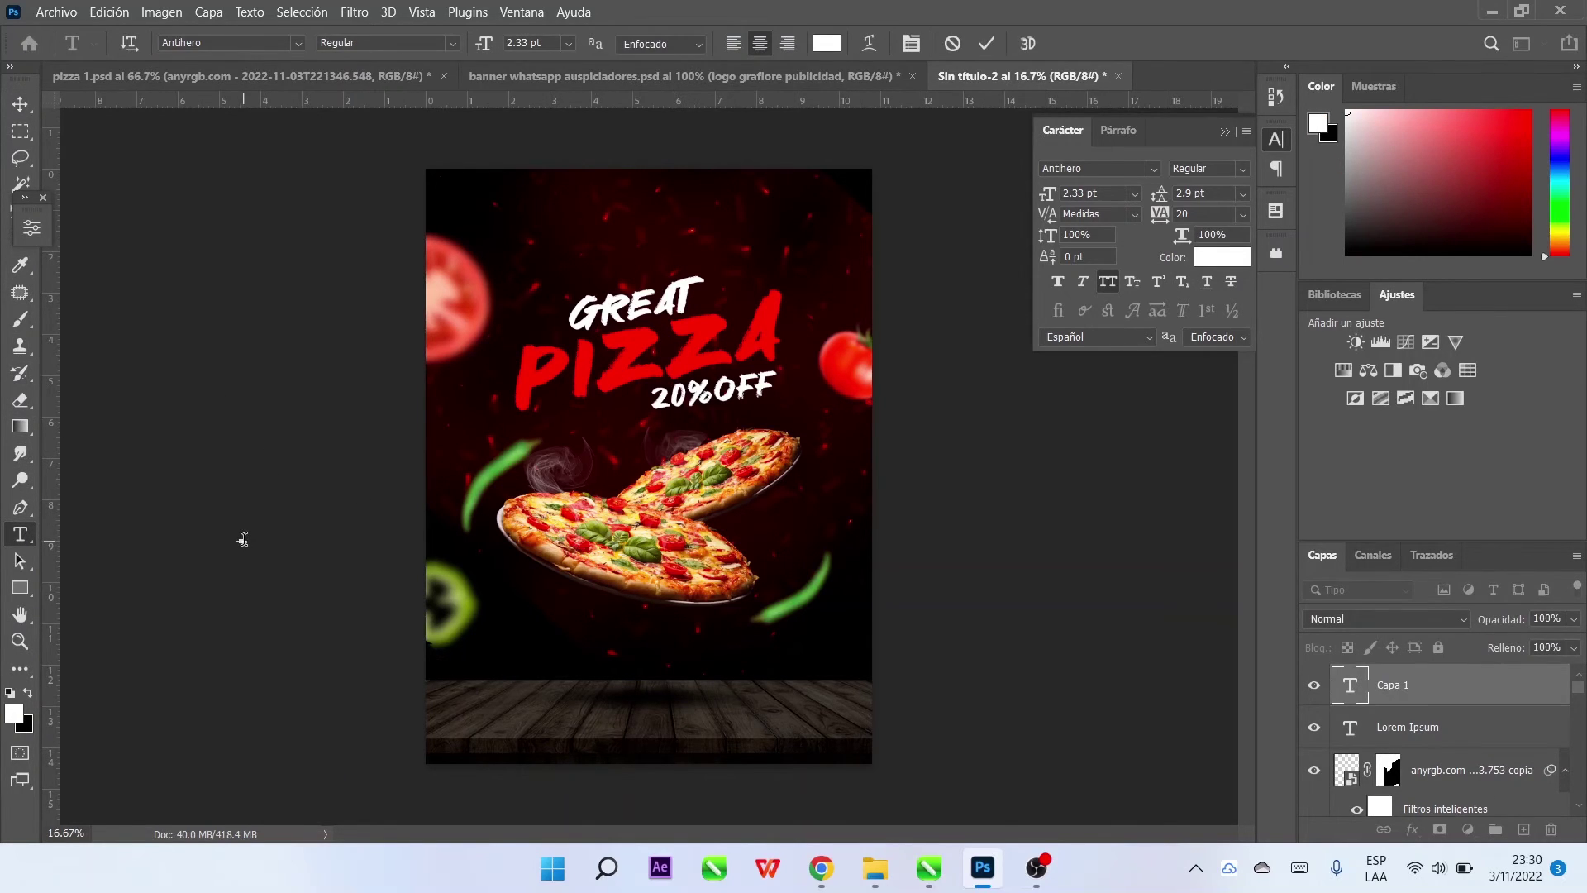
pyautogui.hotkey('ctrl', 'Return')
pyautogui.hotkey('ctrl', 't')
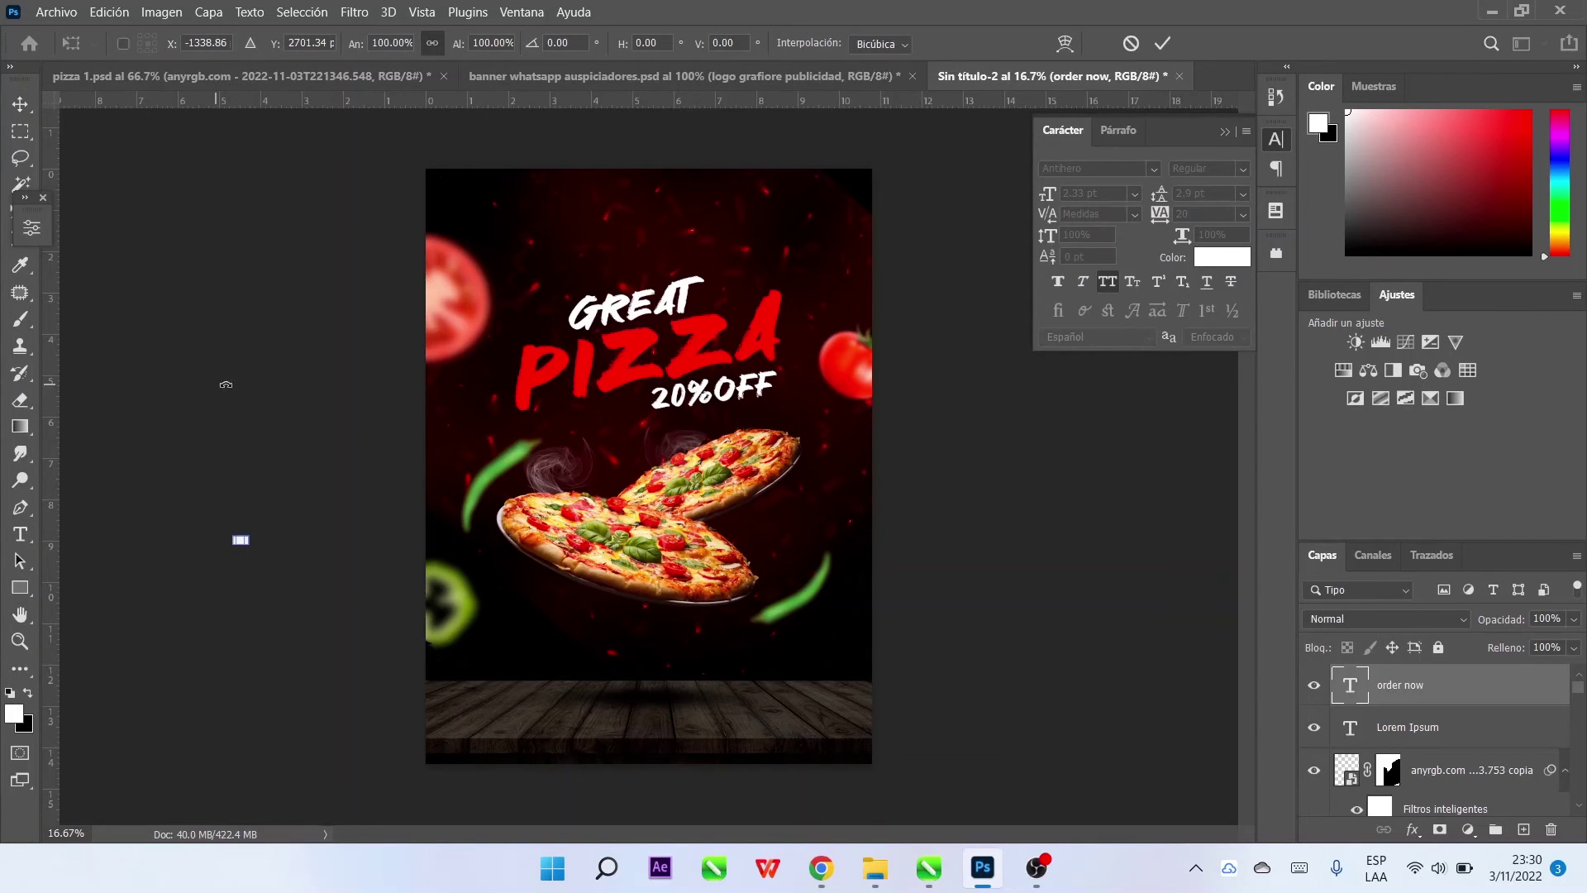
pyautogui.press('Return')
pyautogui.press('v')
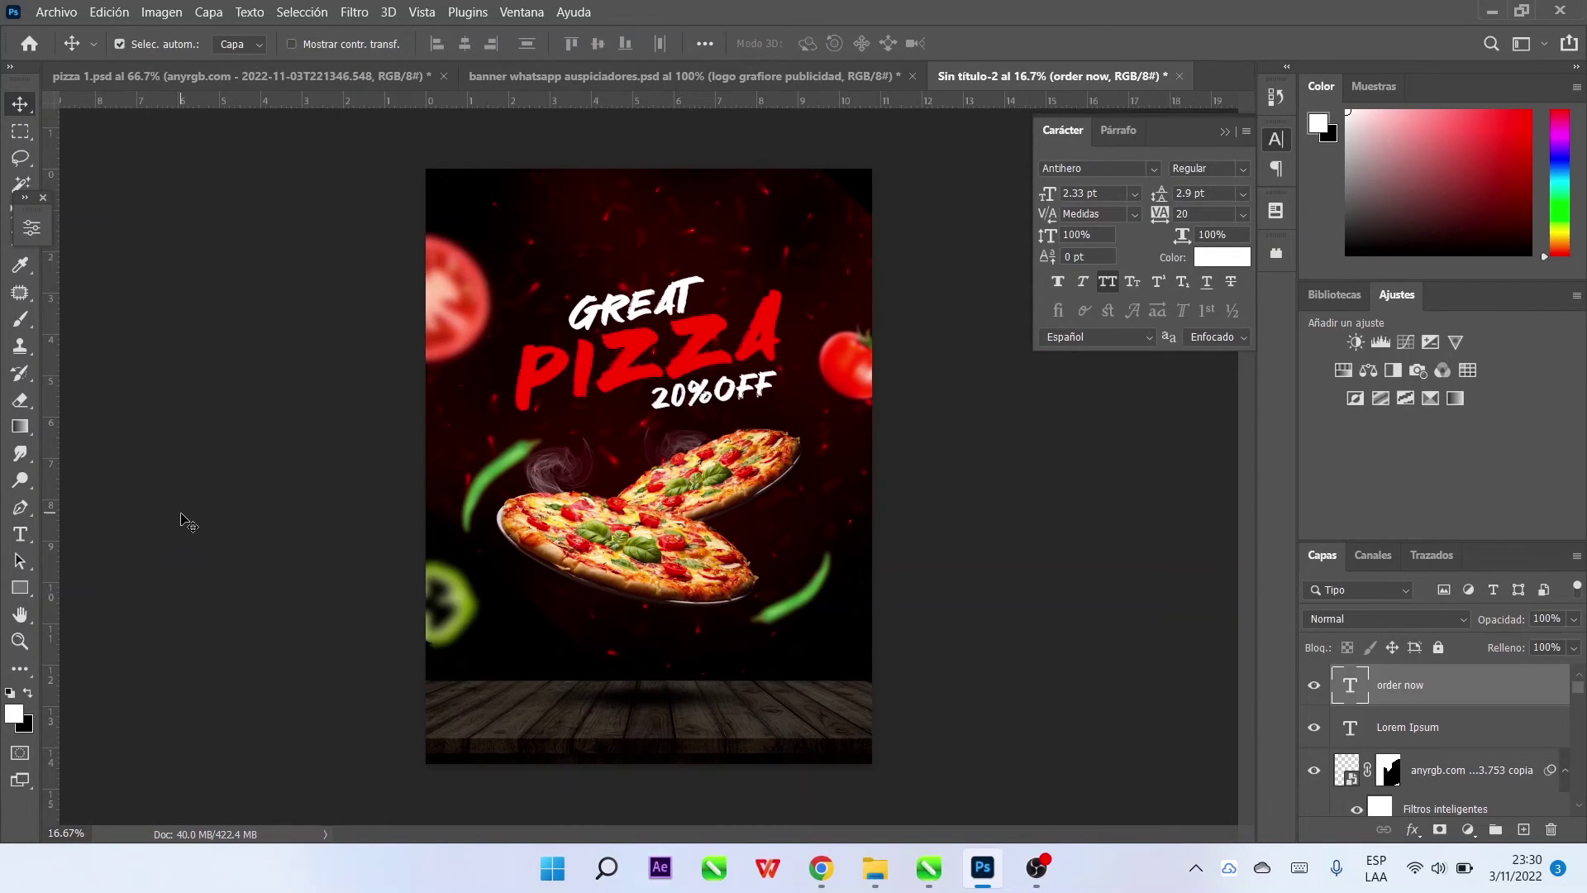
# Type 'order now', enlarge it, and move it to the poster's lower right
pyautogui.click(20, 536)
pyautogui.click(586, 648)
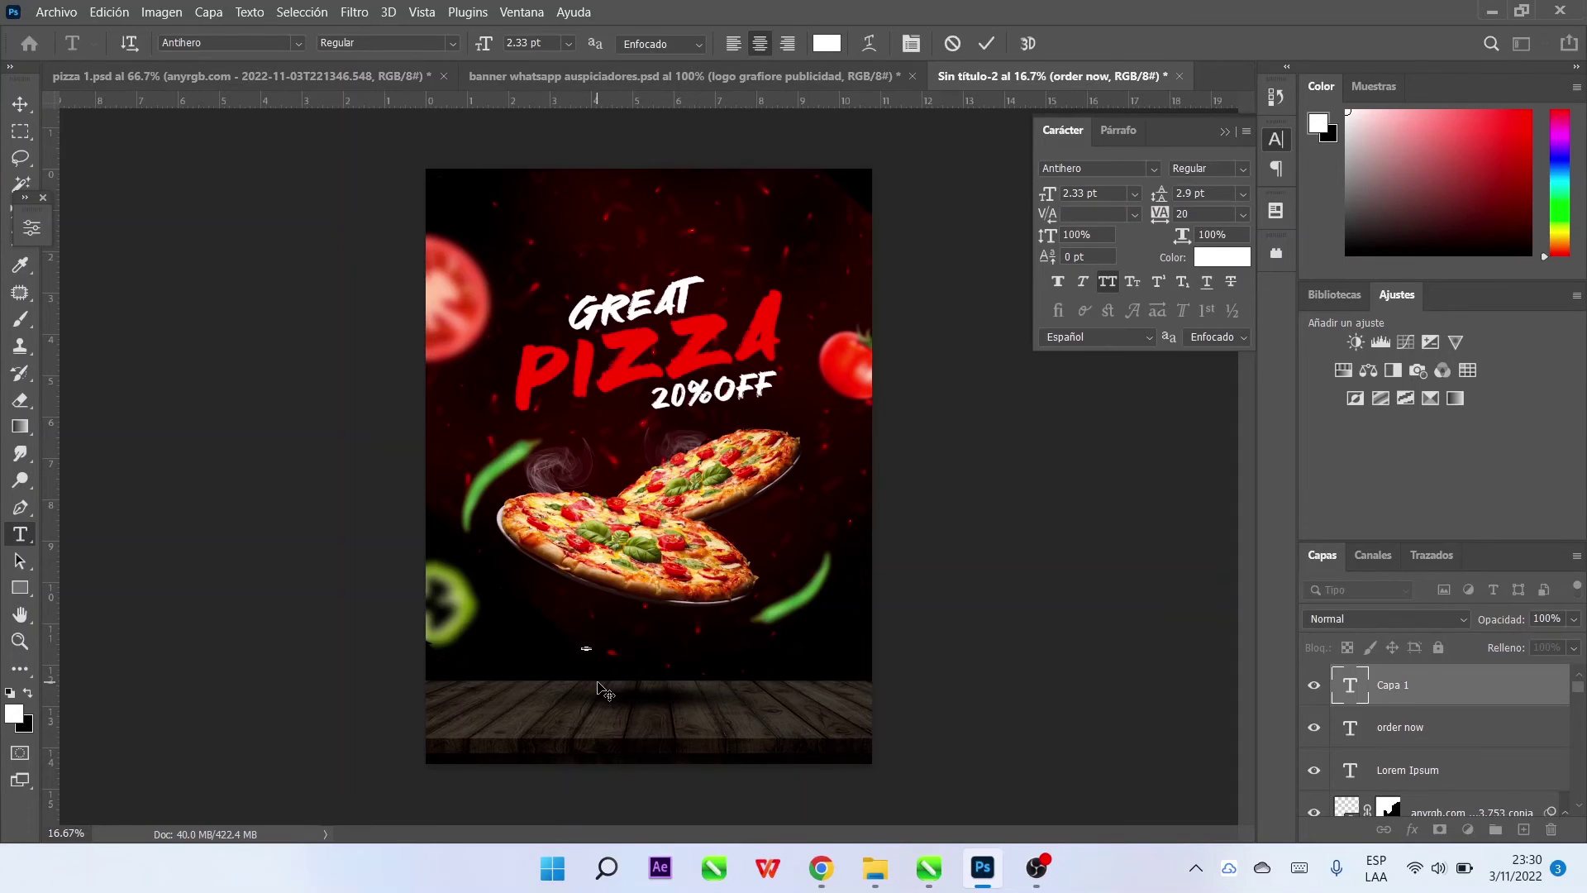
pyautogui.write('order now')
pyautogui.click(22, 106)
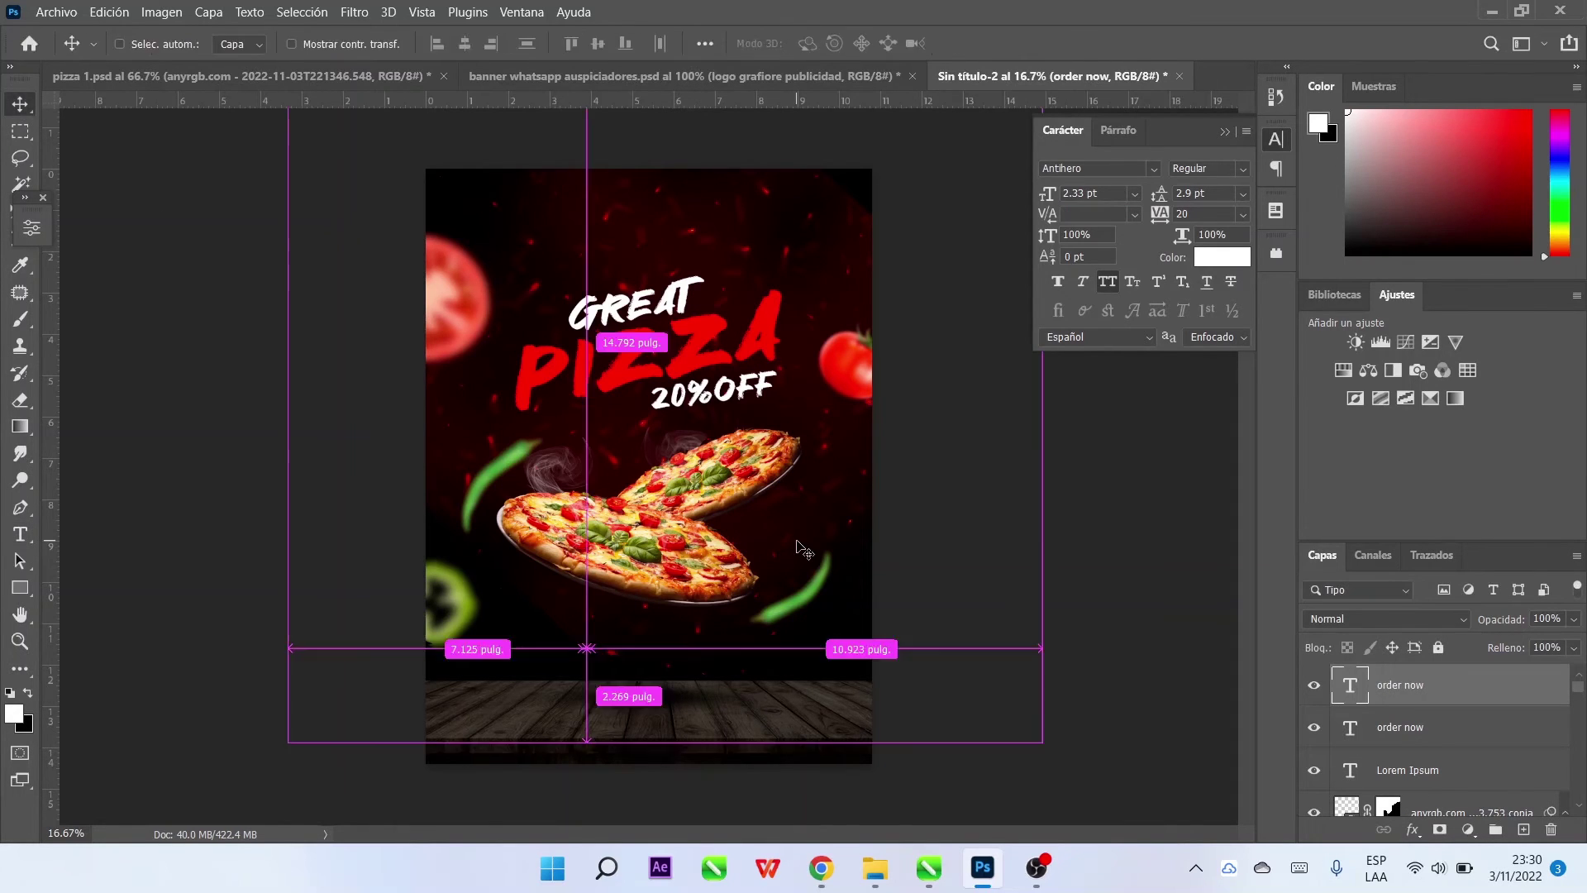
pyautogui.hotkey('ctrl', 't')
pyautogui.moveTo(598, 640); pyautogui.dragTo(758, 551)
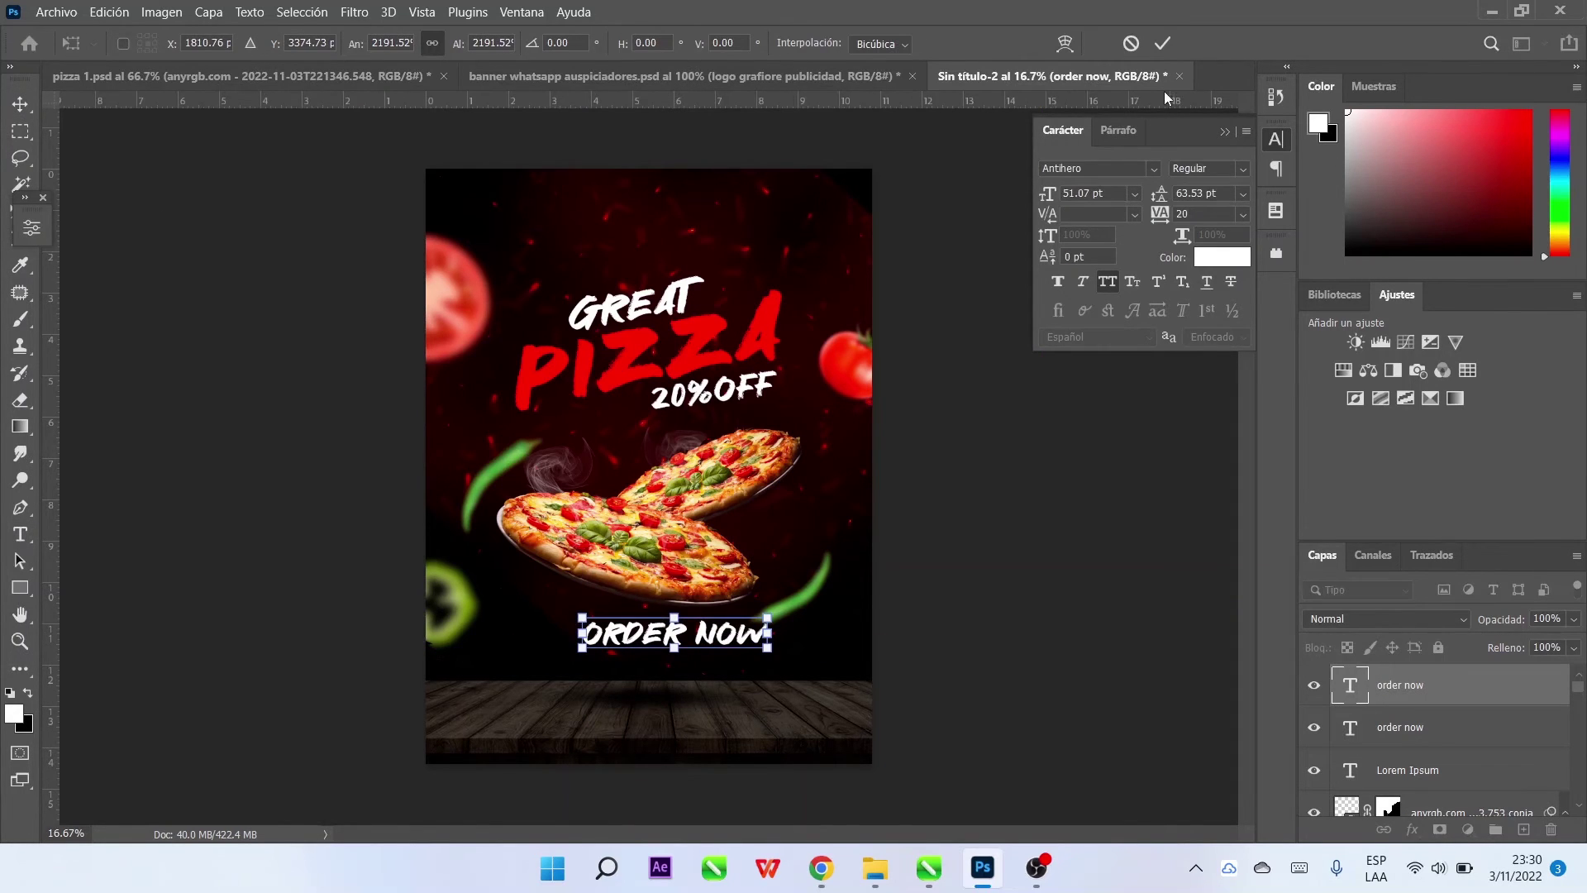
pyautogui.press('Return')
pyautogui.moveTo(707, 640); pyautogui.dragTo(773, 665)
# Shrink the ORDER NOW text to about three quarters of its size
pyautogui.doubleClick(773, 662)
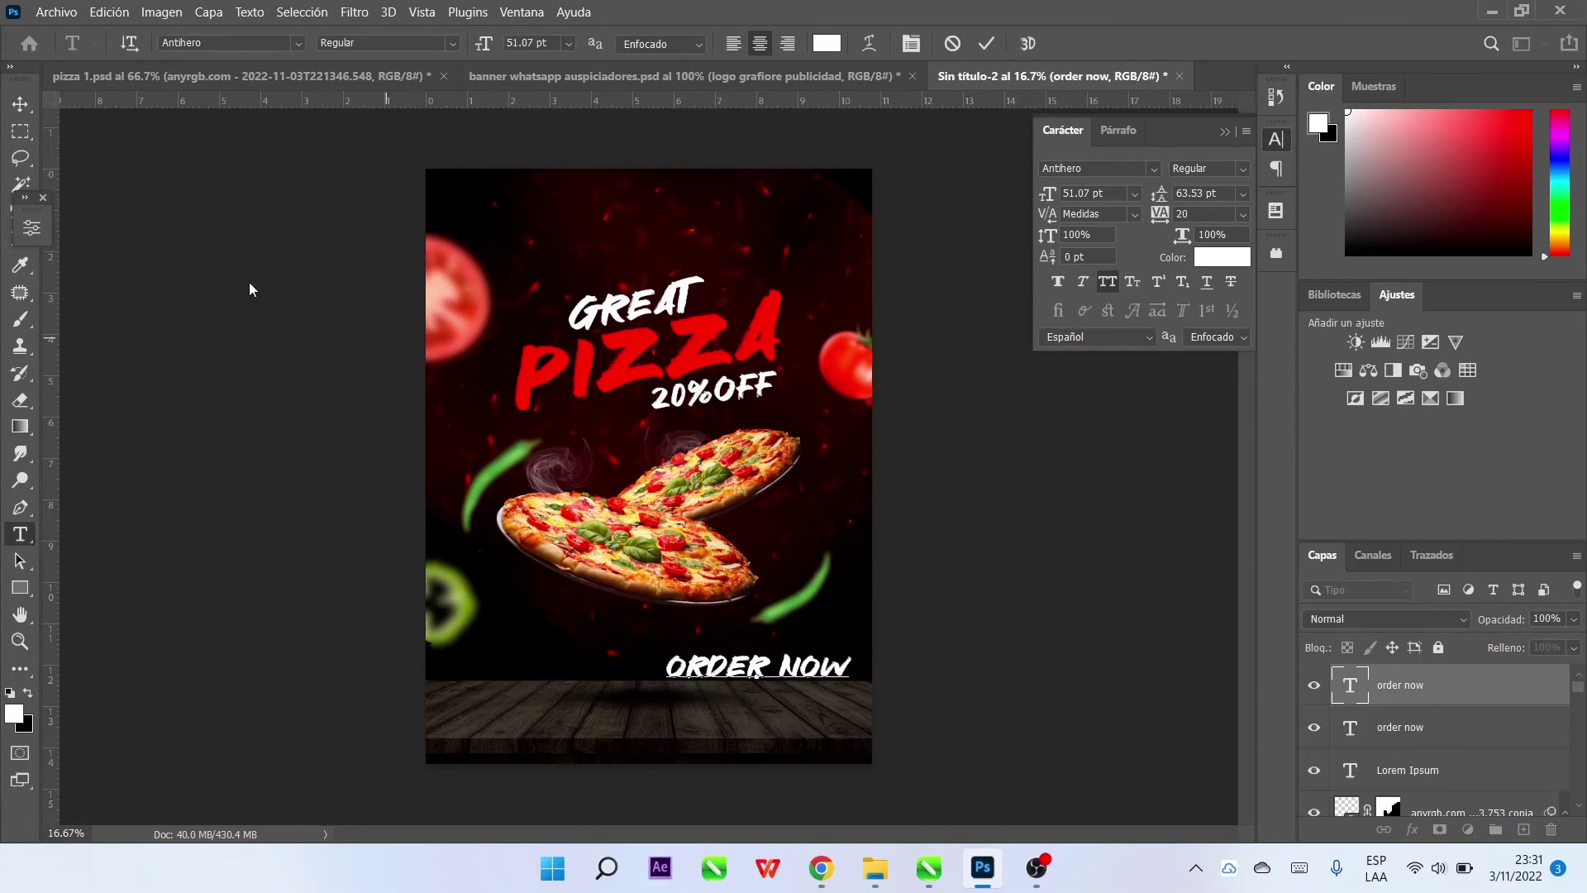
pyautogui.hotkey('ctrl', 'Return')
pyautogui.hotkey('ctrl', 't')
pyautogui.moveTo(666, 653); pyautogui.dragTo(756, 665)
pyautogui.click(1162, 43)
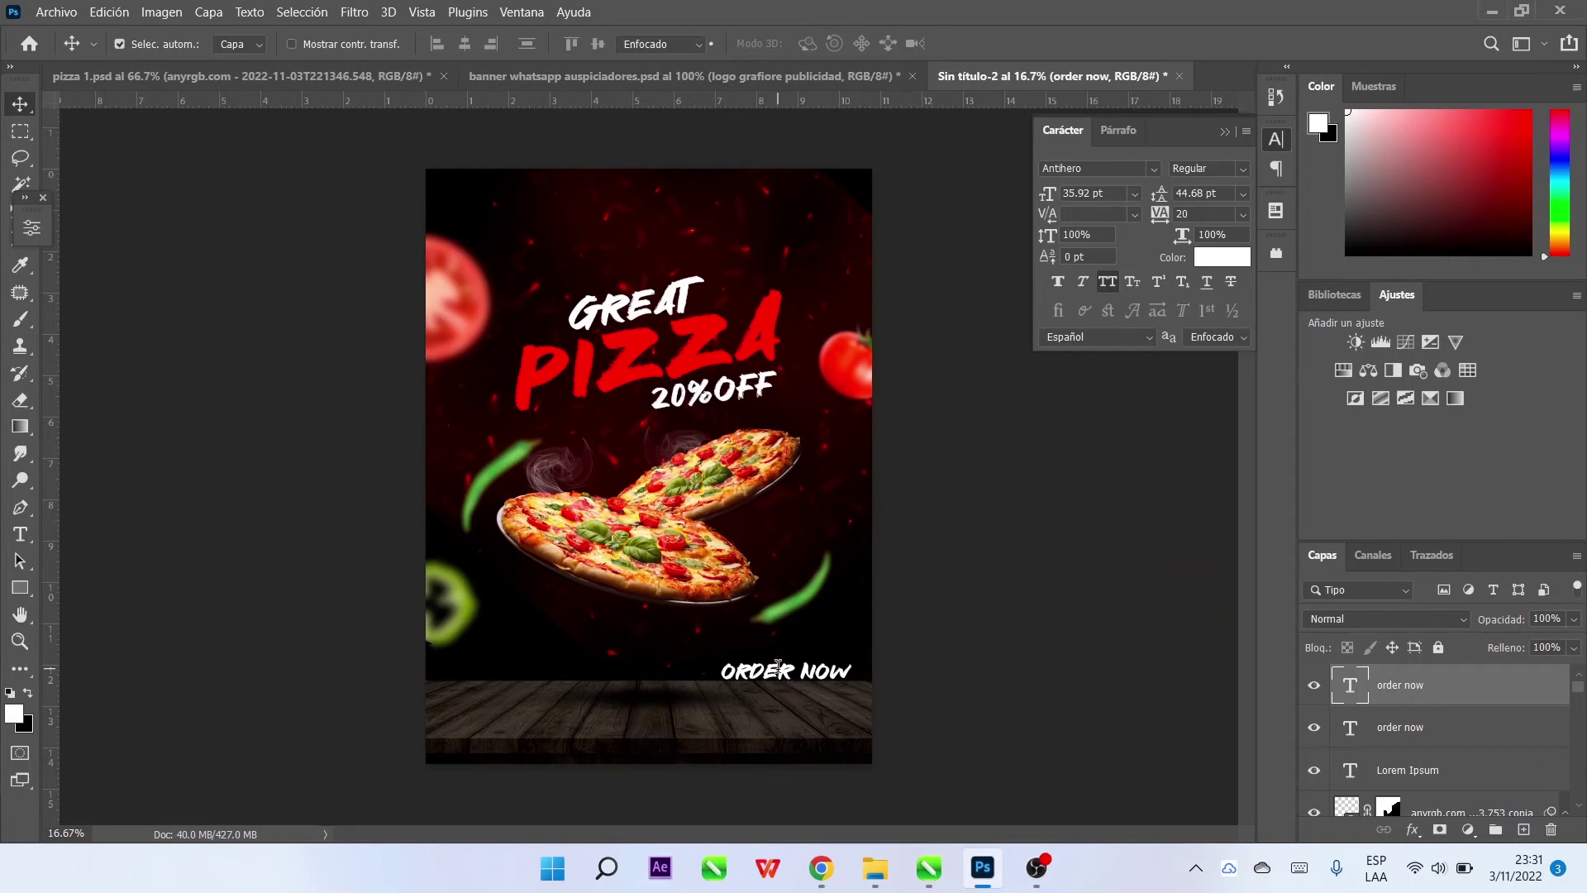
# Change ORDER NOW to TangoSans Bold, shift it slightly, and duplicate the layer
pyautogui.doubleClick(777, 667)
pyautogui.click(255, 42)
pyautogui.write('TangoSans')
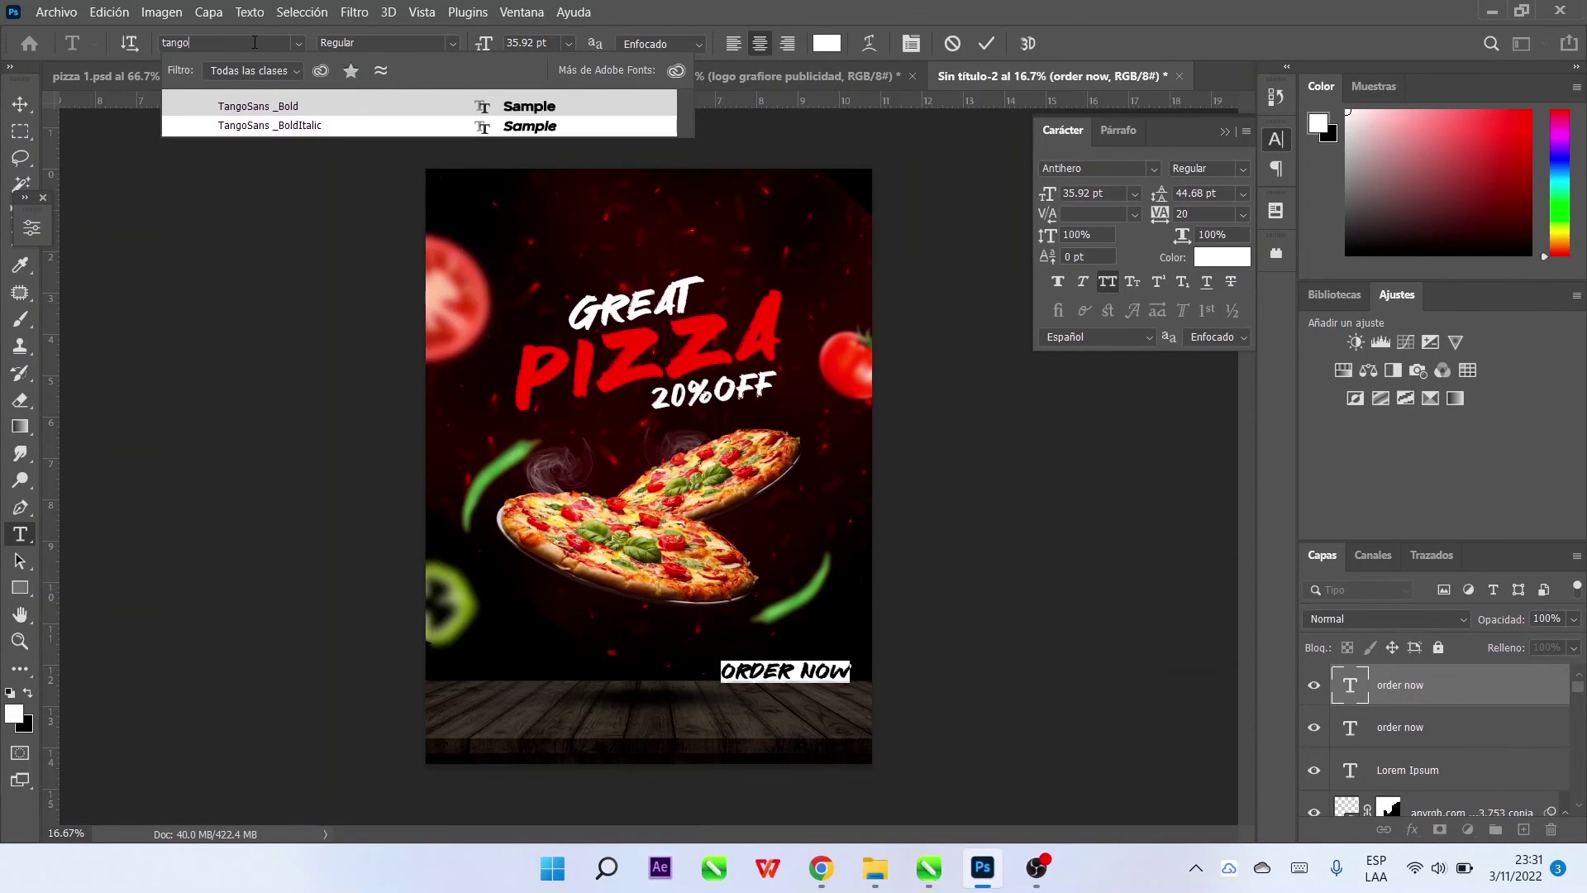
pyautogui.click(527, 108)
pyautogui.click(20, 104)
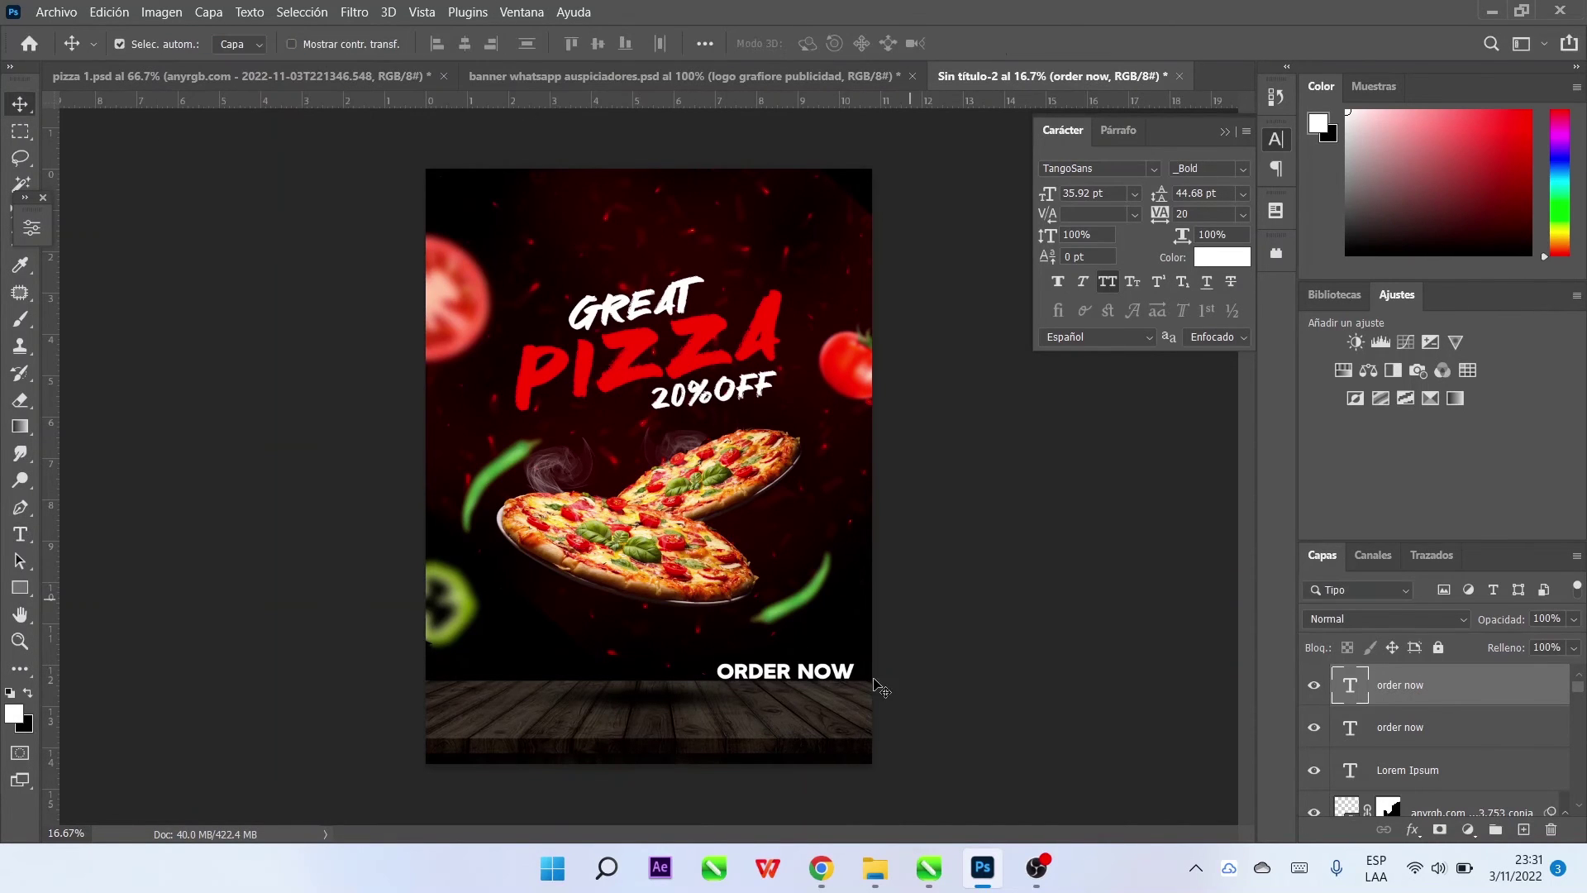
pyautogui.moveTo(825, 680); pyautogui.dragTo(836, 707)
pyautogui.hotkey('ctrl', 'j')
# Replace the duplicated ORDER NOW text with the pizzeria's phone number
pyautogui.doubleClick(802, 692)
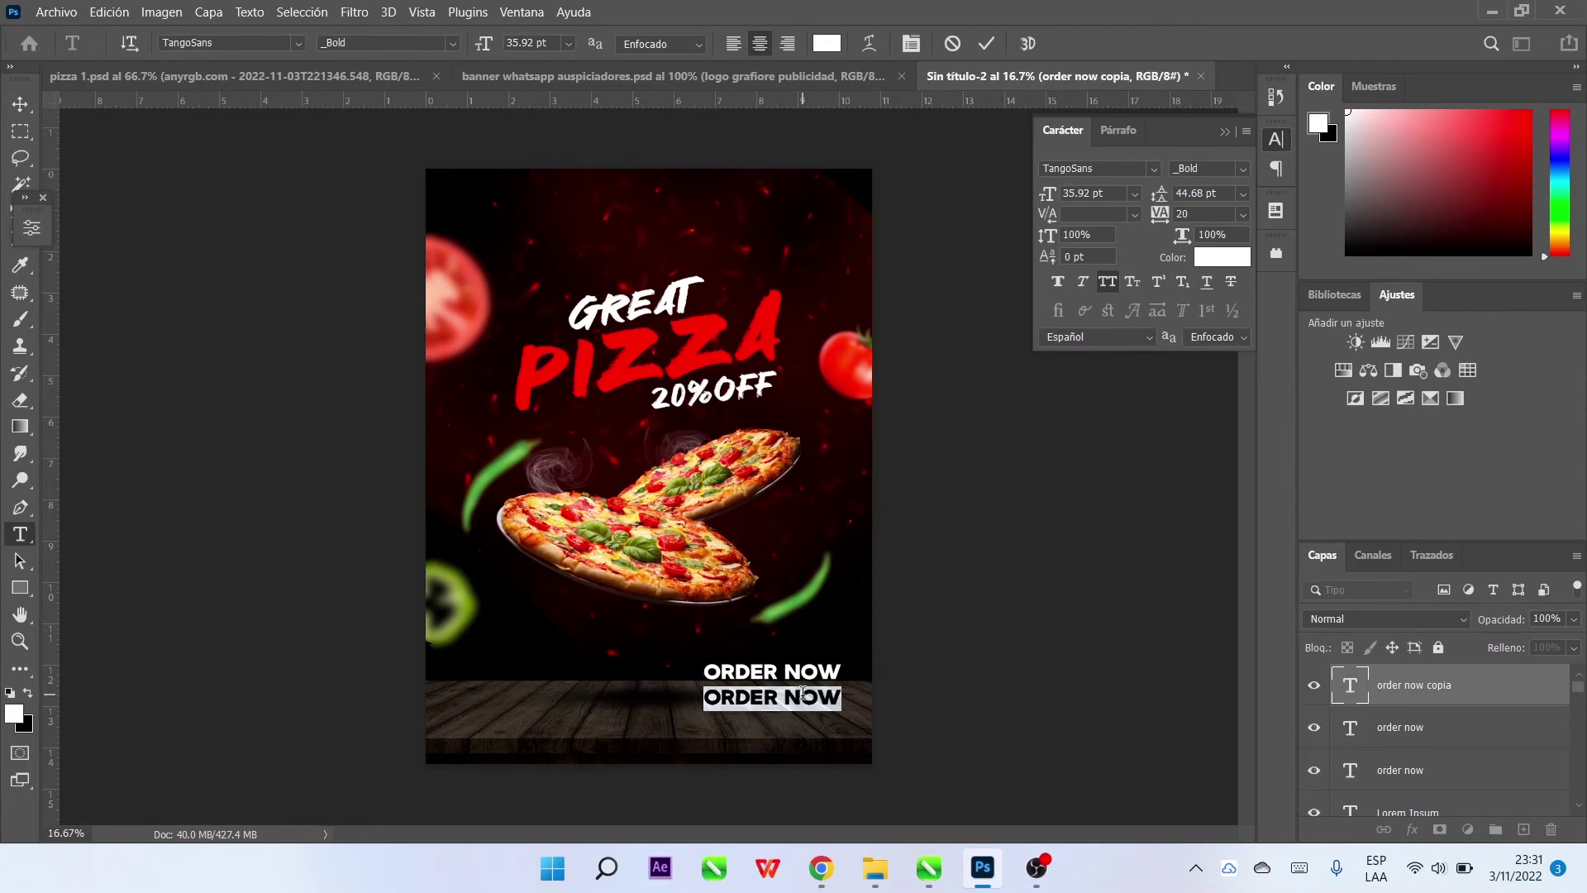
pyautogui.press('BackSpace')
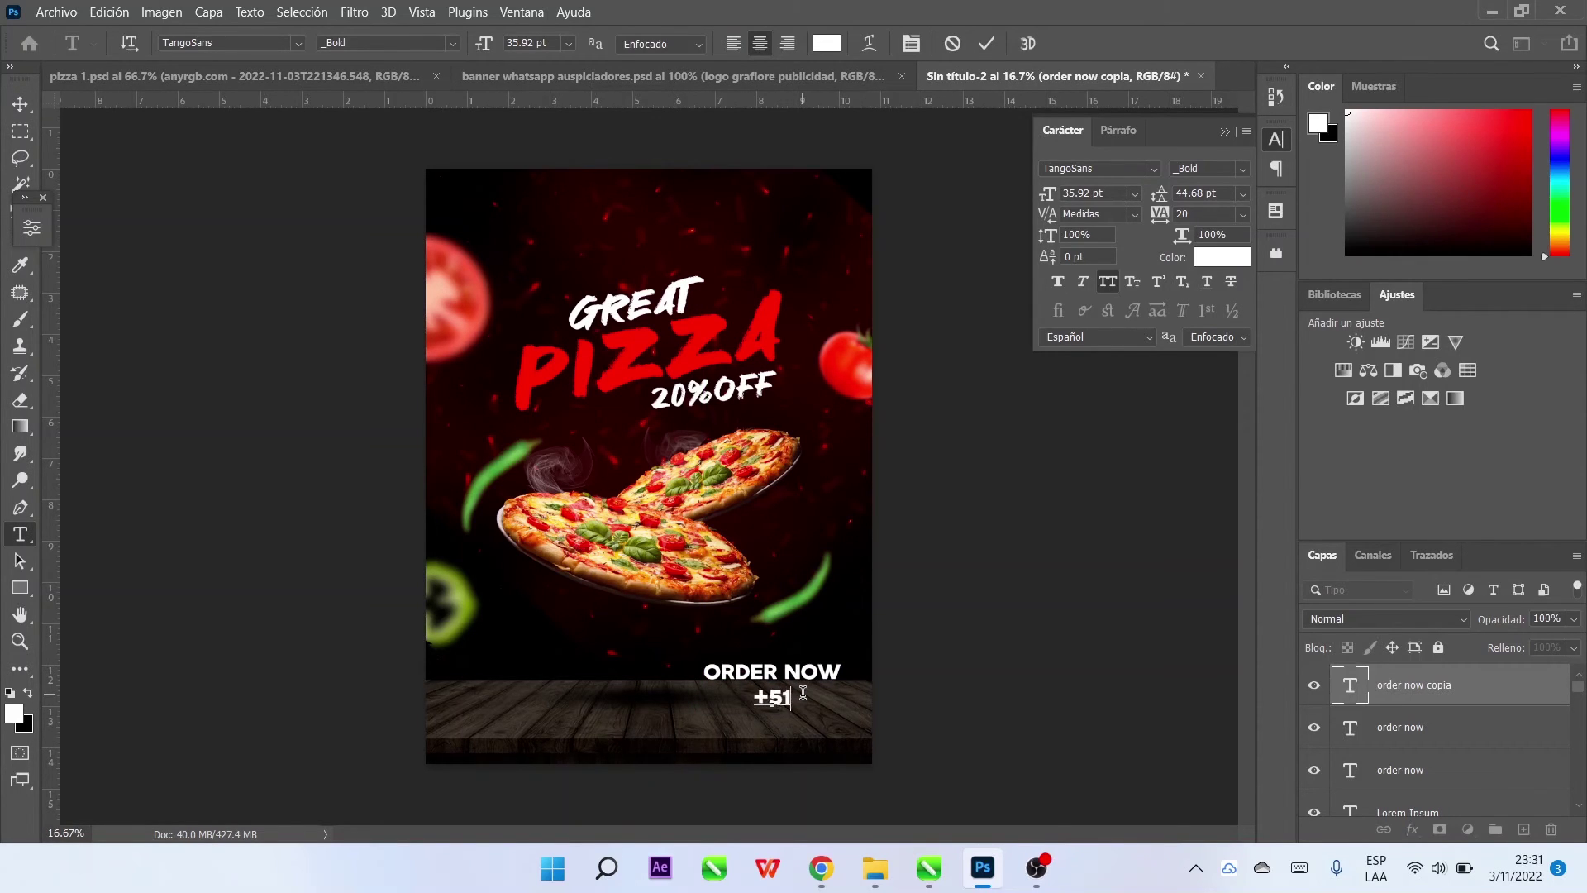
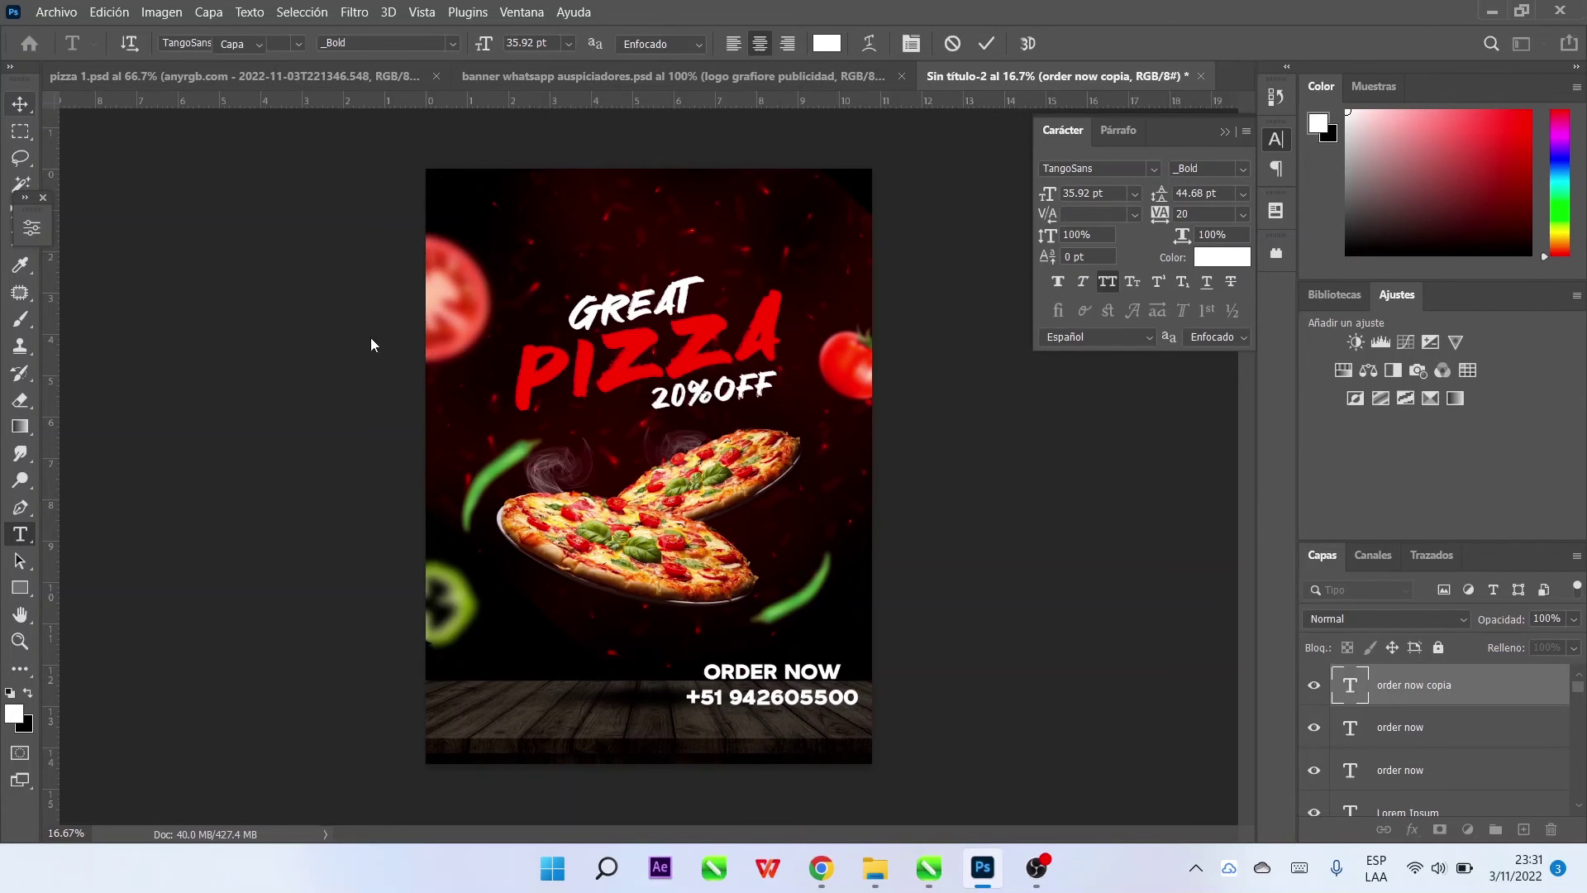
pyautogui.click(19, 103)
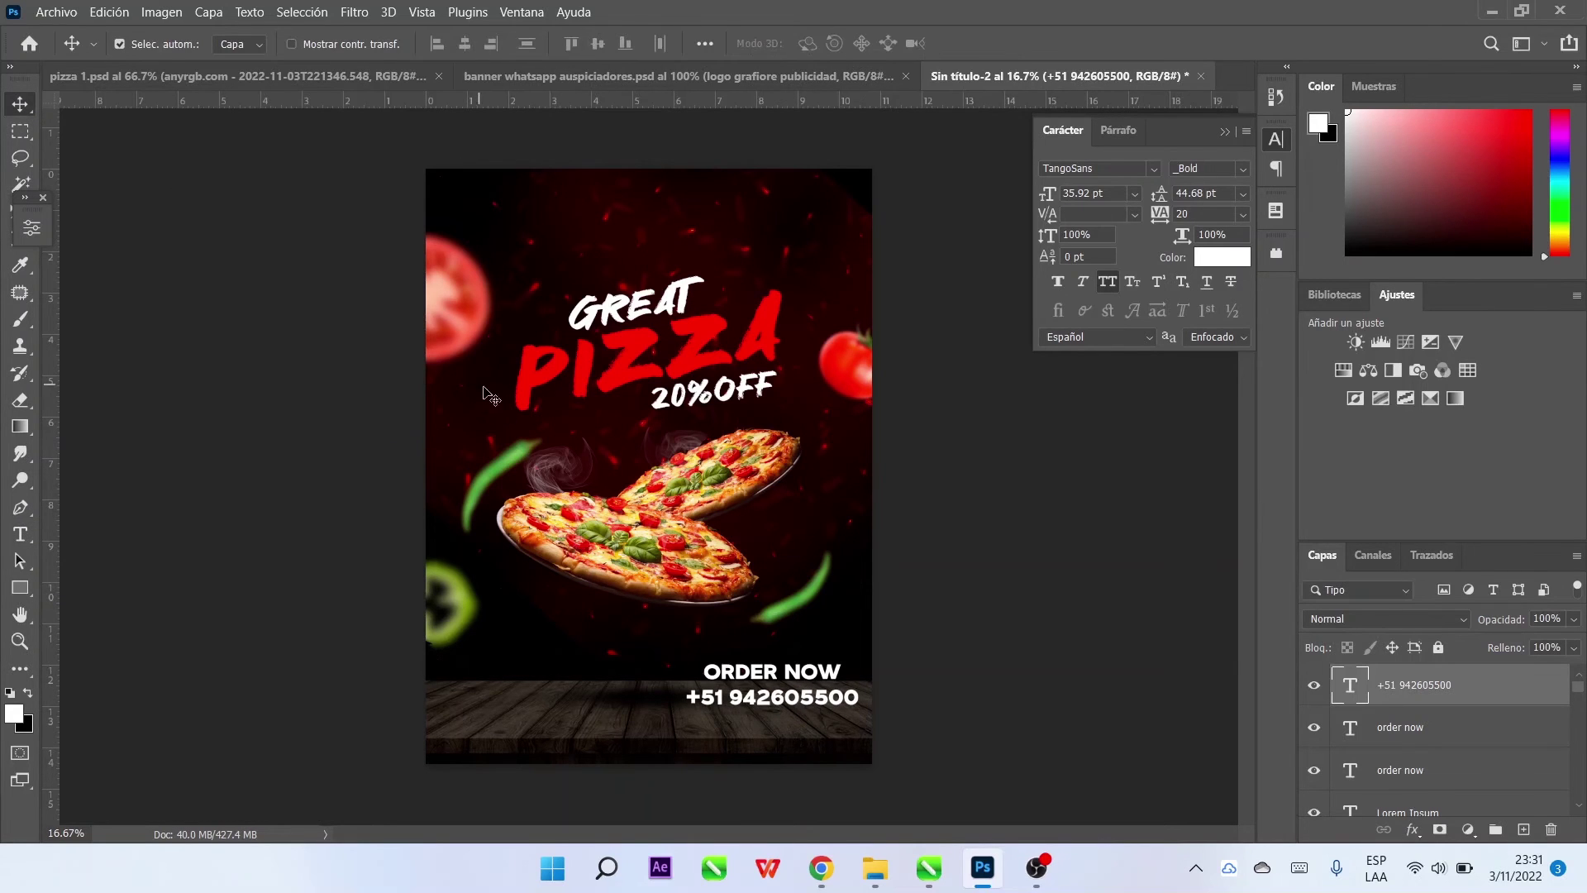
# Browse to the ICONOS folder on the TOSHIBA EXT drive to place an embedded image
pyautogui.click(56, 12)
pyautogui.click(200, 402)
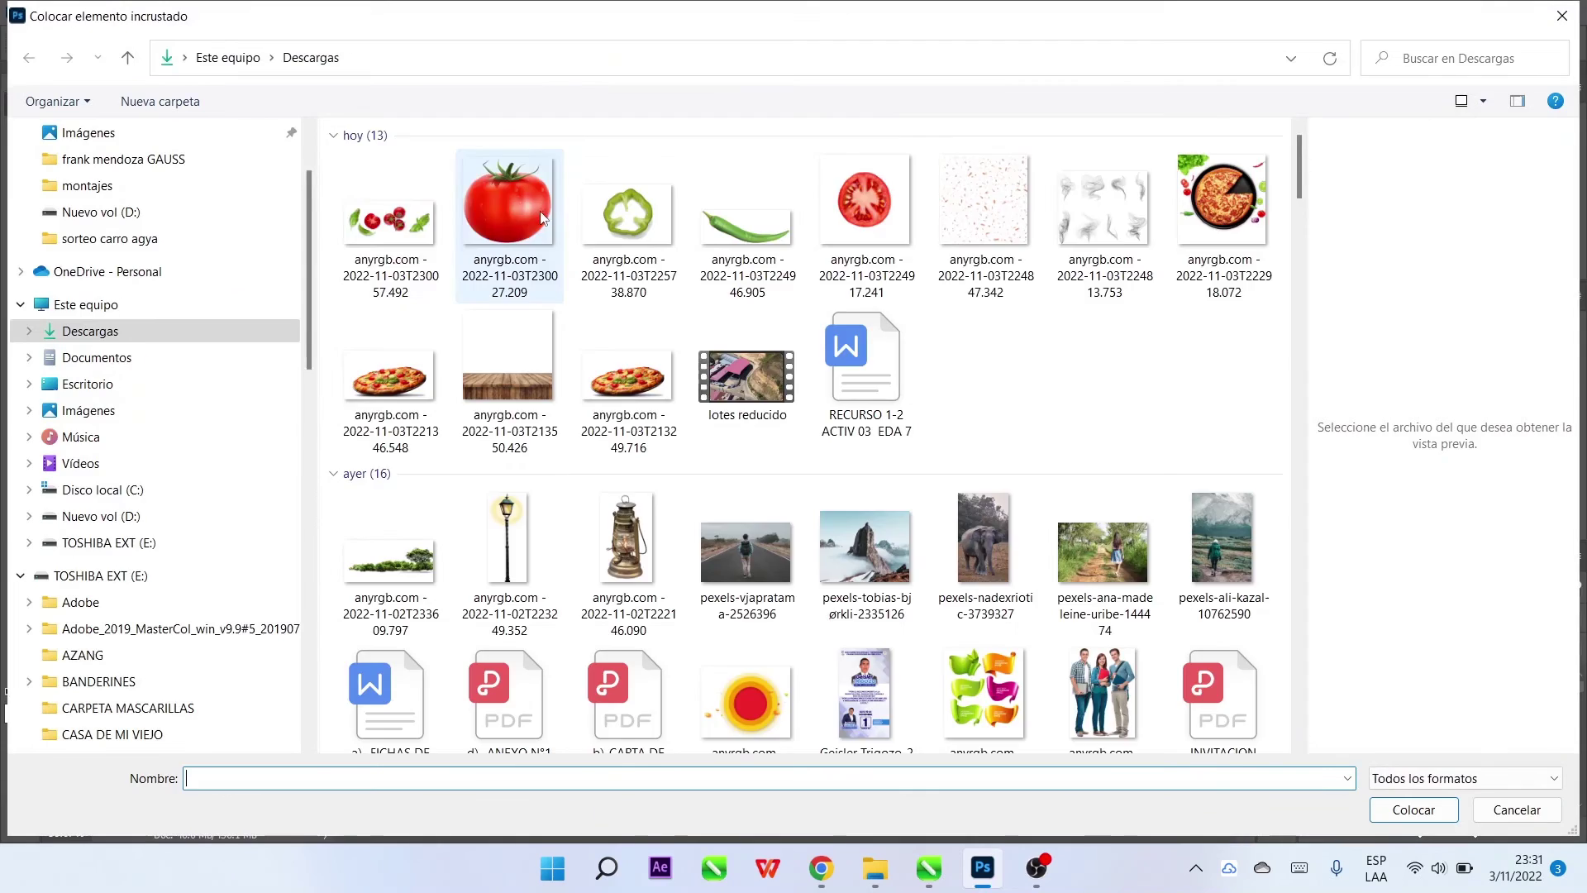
pyautogui.scroll(1, 153, 236)
pyautogui.click(211, 291)
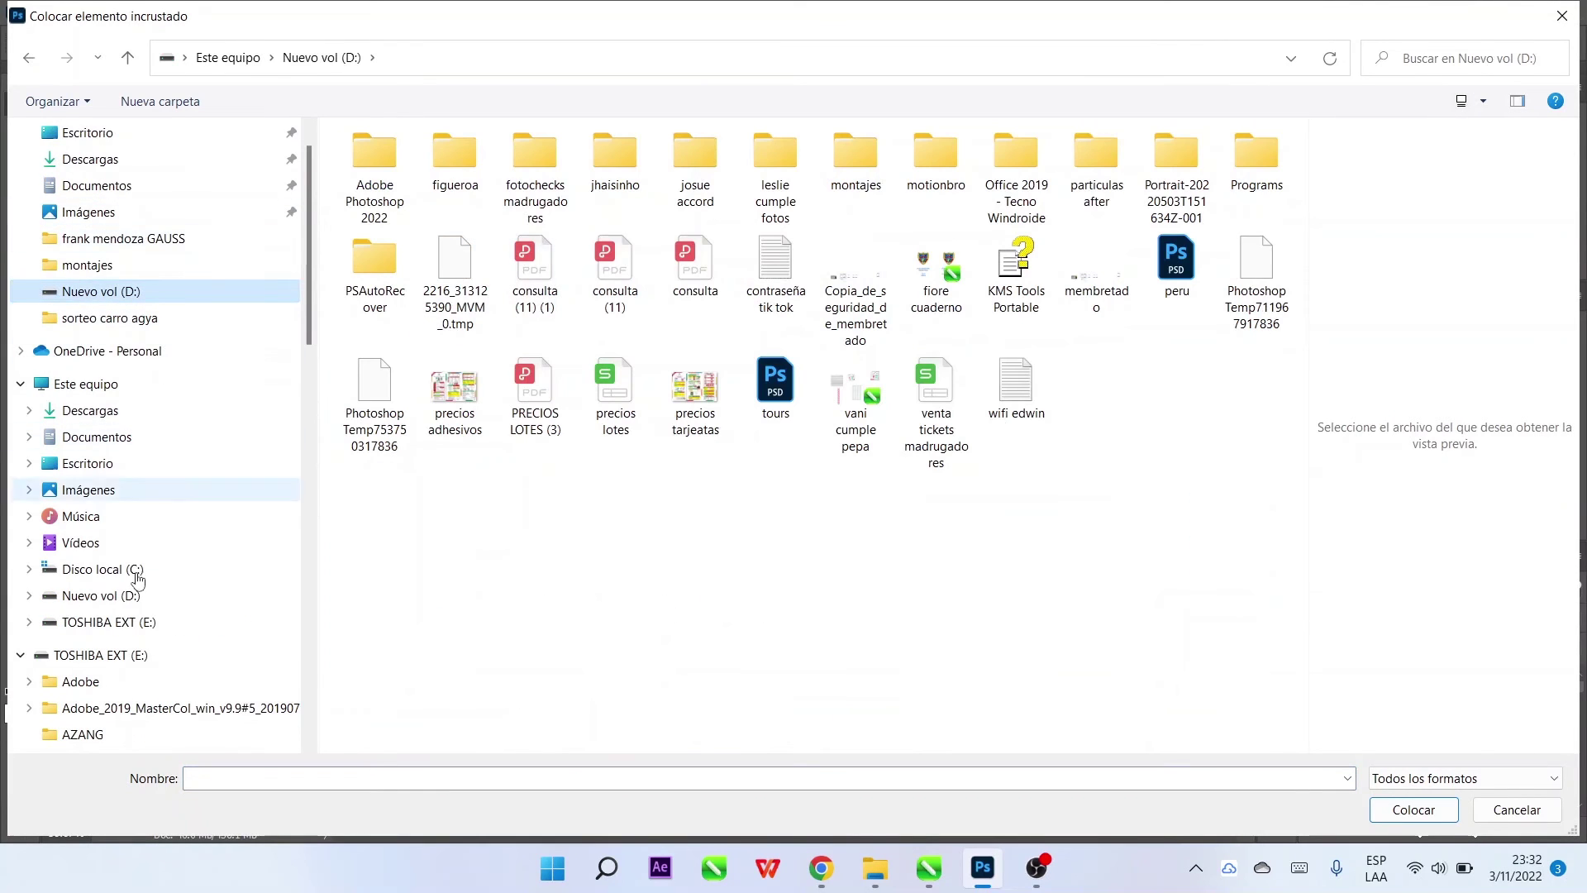
pyautogui.scroll(-1, 131, 567)
pyautogui.click(131, 550)
pyautogui.scroll(-5, 661, 383)
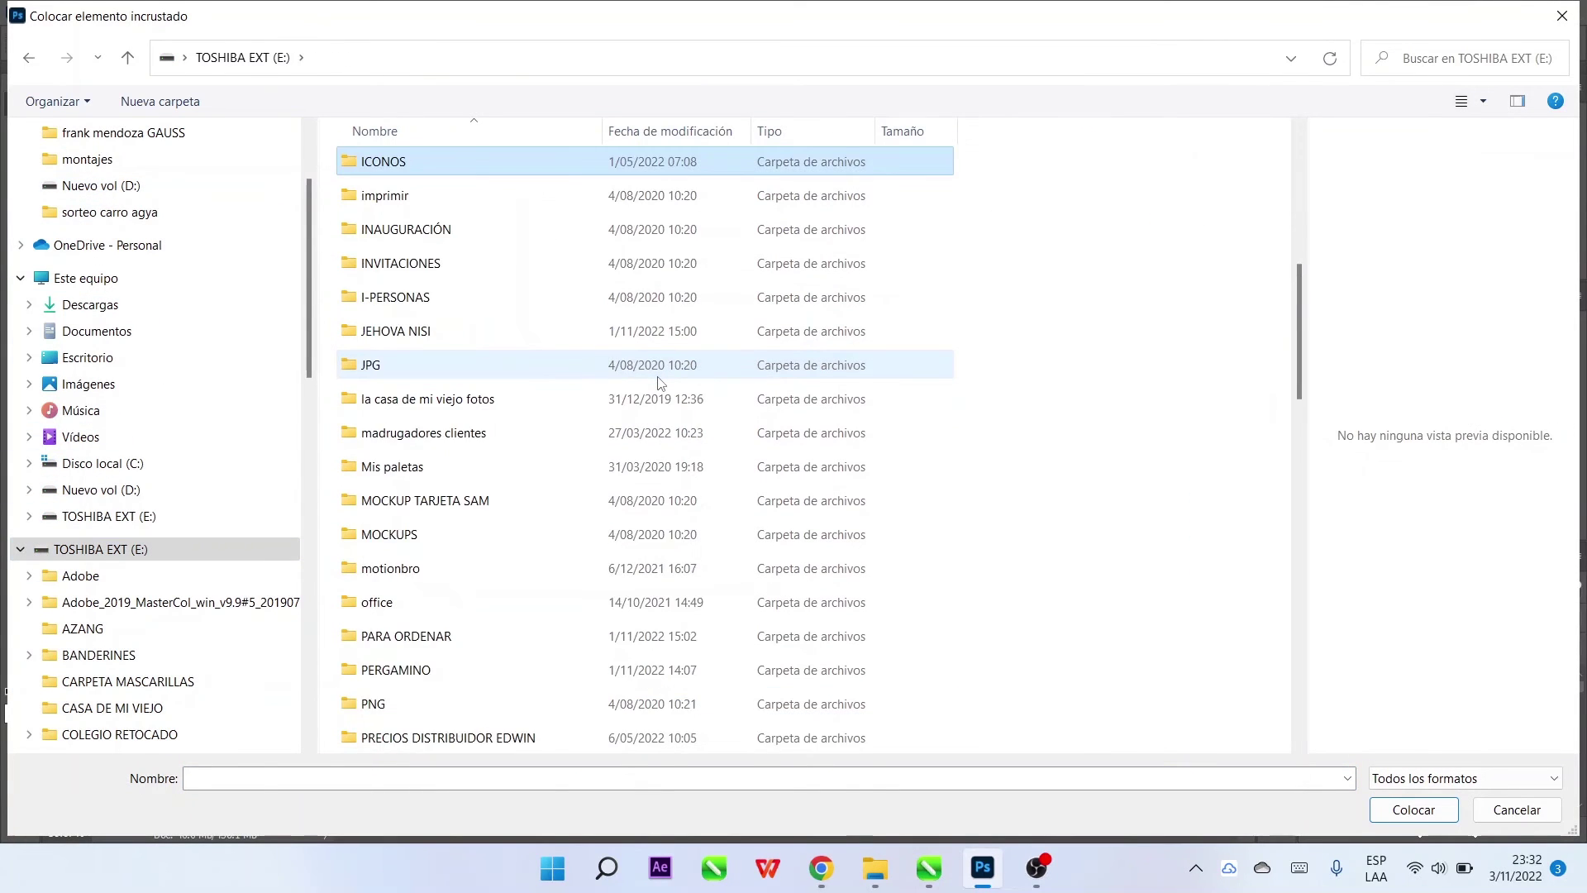
pyautogui.doubleClick(388, 159)
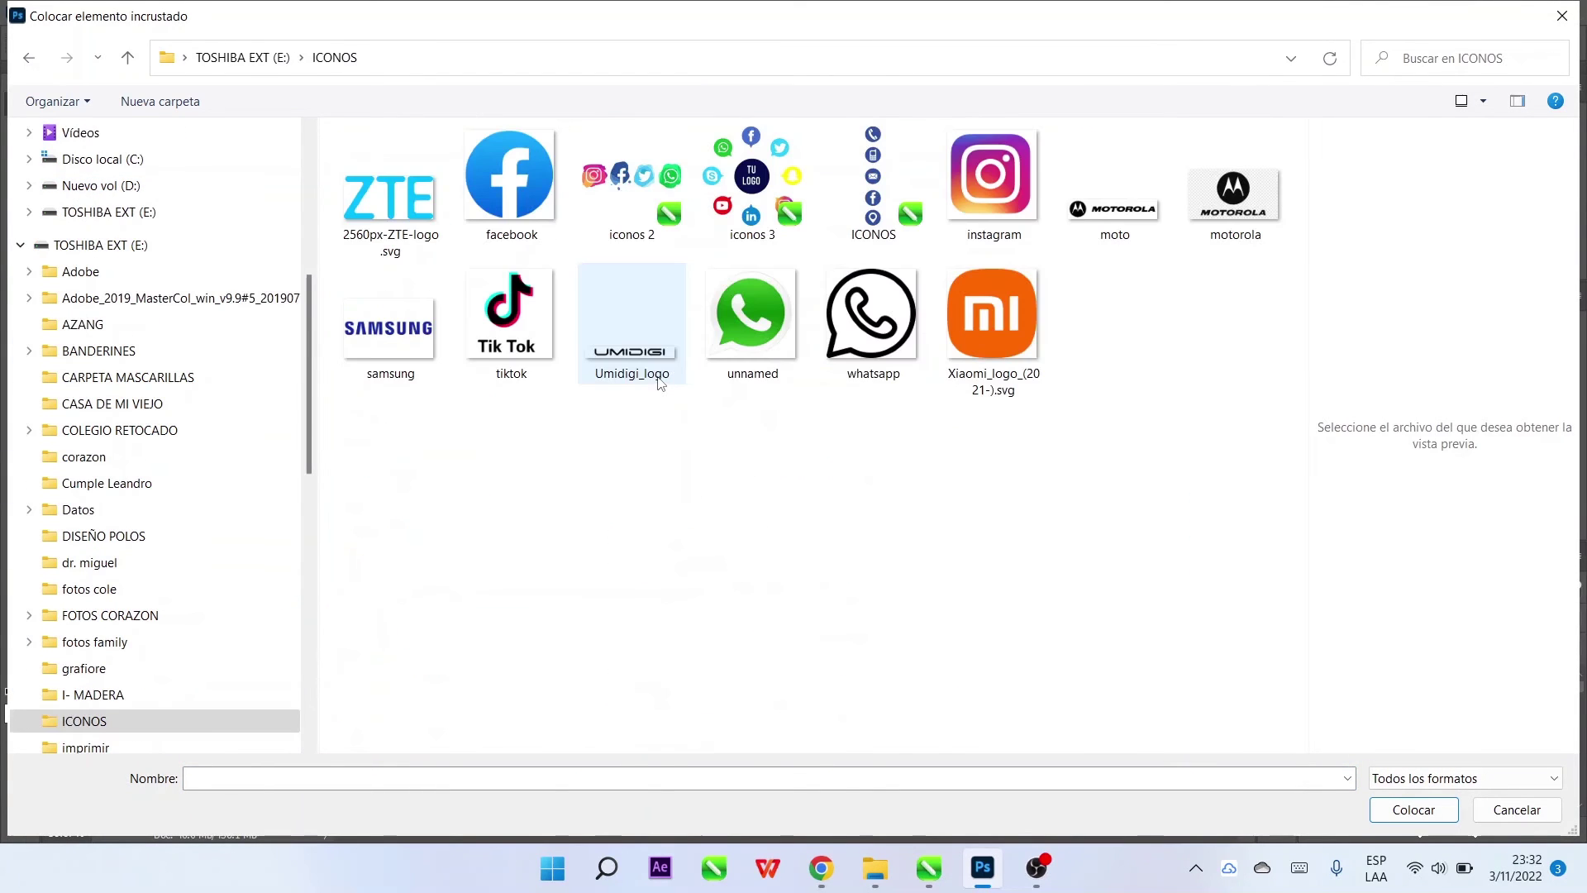
# Place the whatsapp image and scale it to a small icon beside the phone number
pyautogui.doubleClick(893, 337)
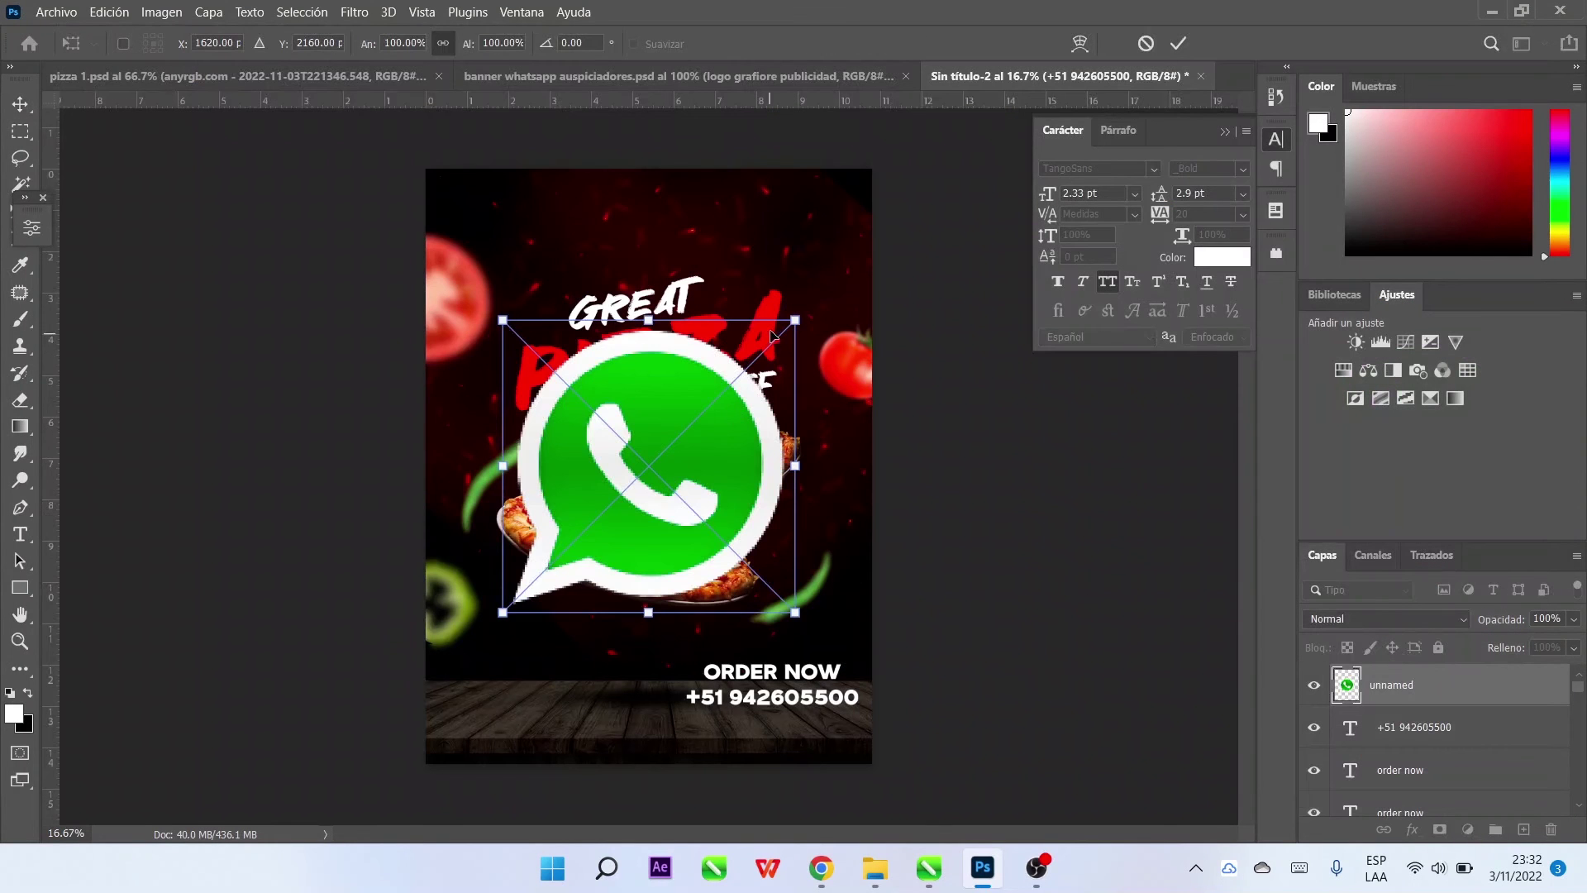
pyautogui.moveTo(795, 320); pyautogui.dragTo(671, 700)
pyautogui.moveTo(684, 673); pyautogui.dragTo(683, 679)
pyautogui.press('Return')
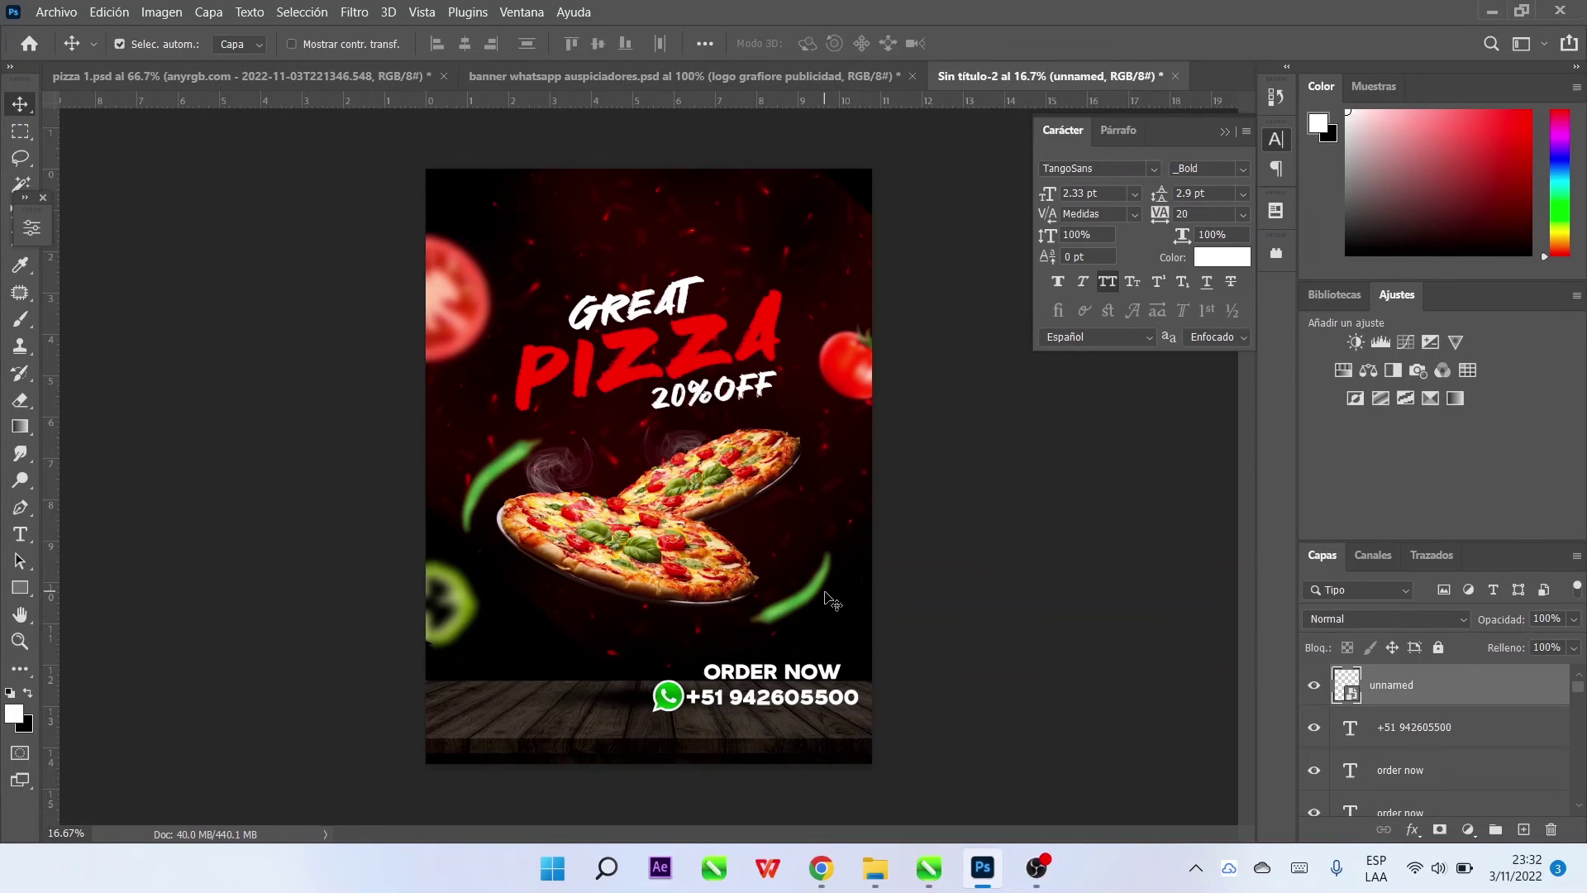
# Check a background image layer's opacity, then deselect all layers
pyautogui.click(786, 255)
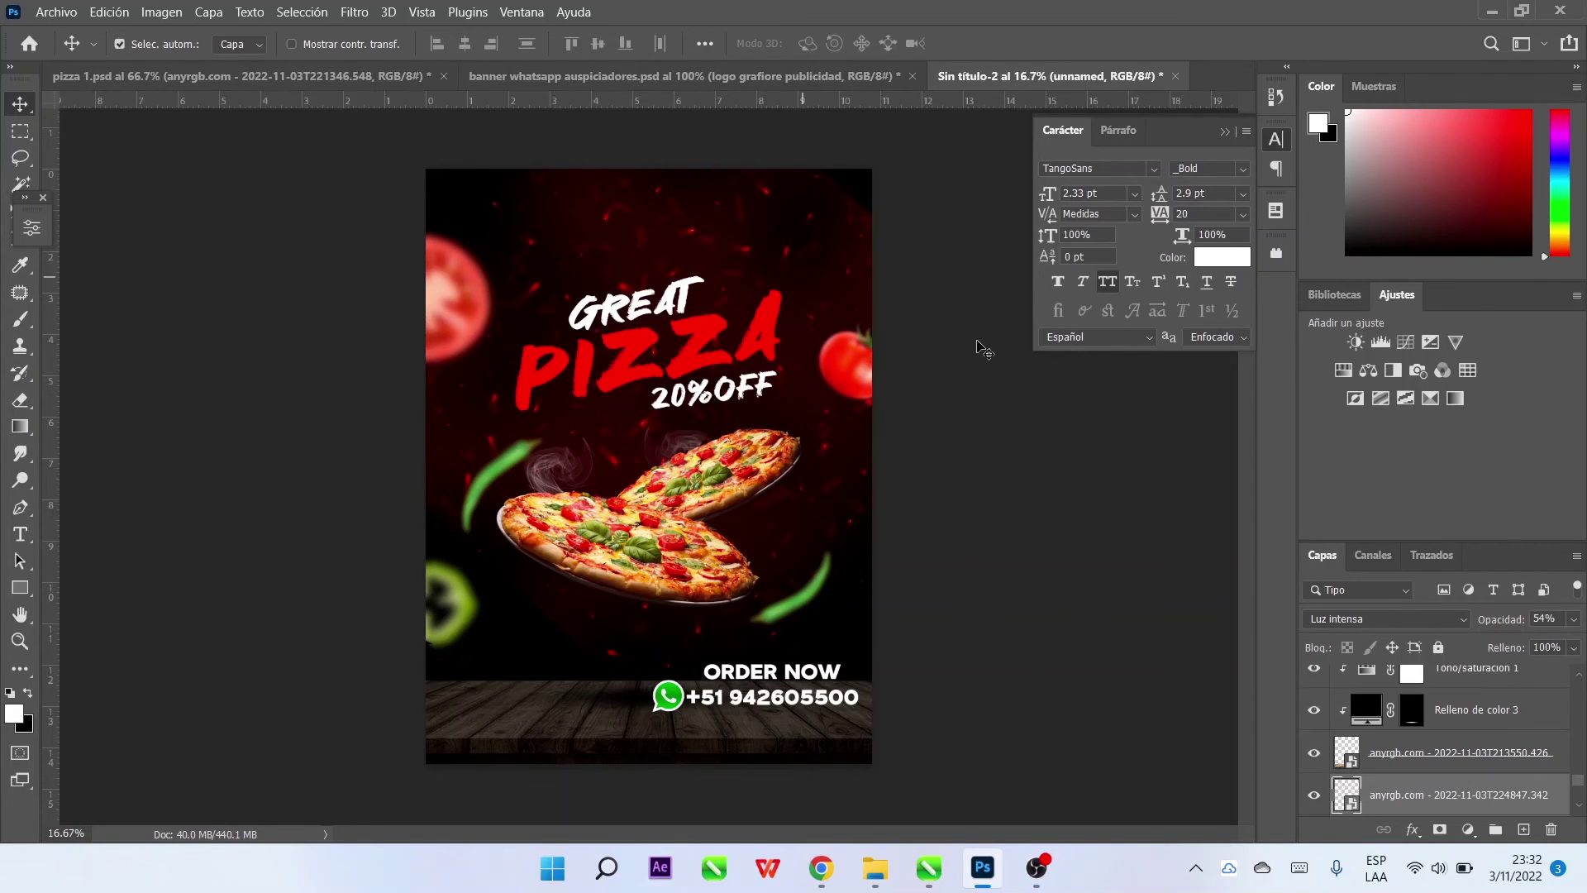
pyautogui.click(1490, 624)
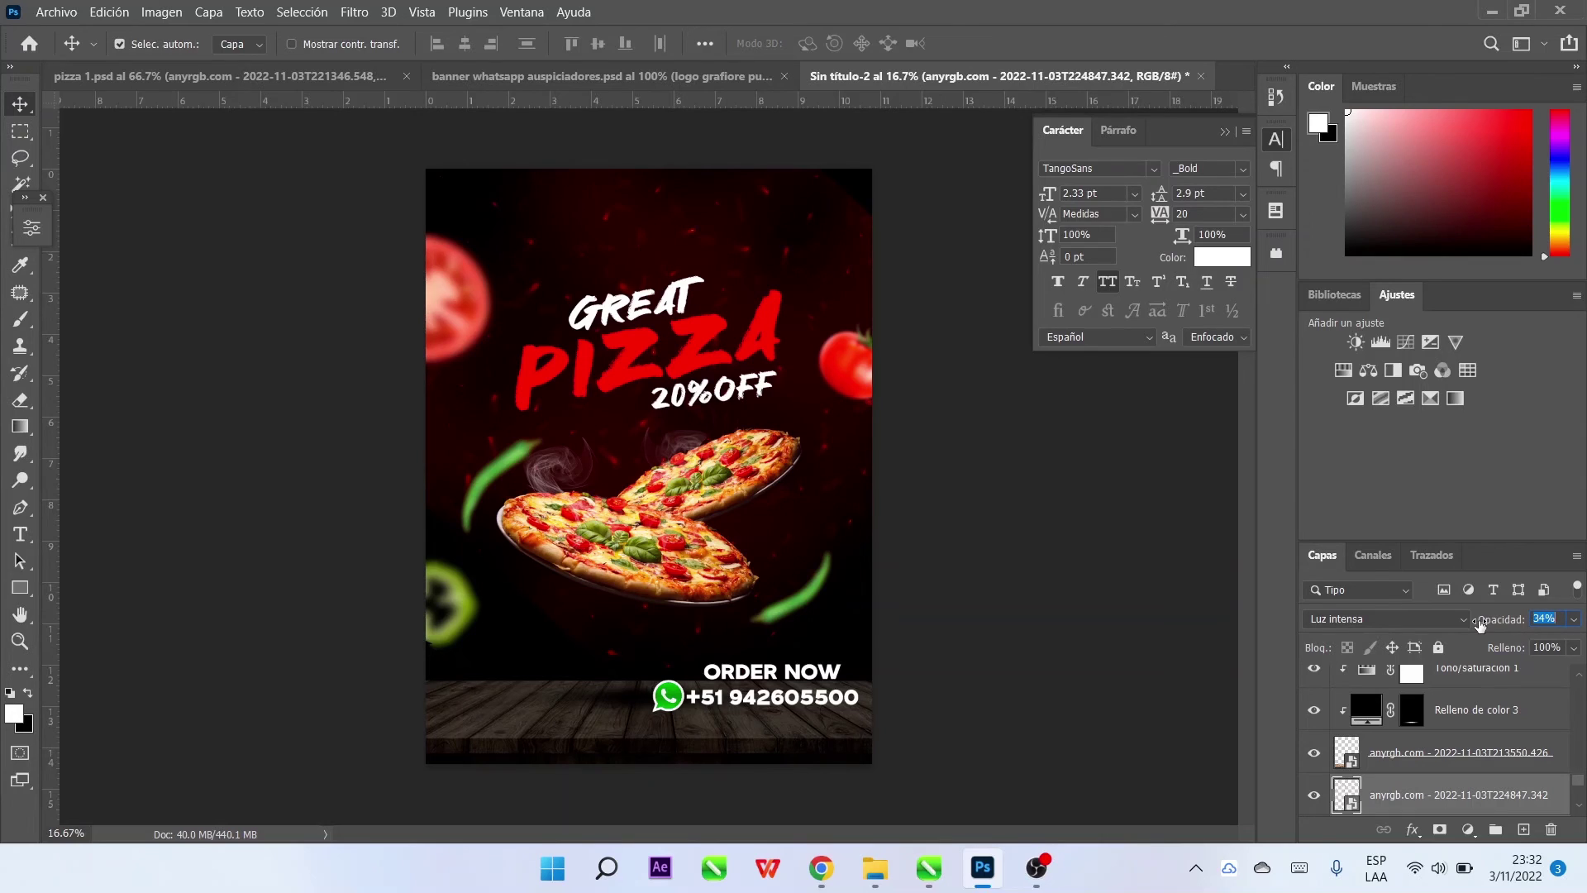
pyautogui.click(1045, 439)
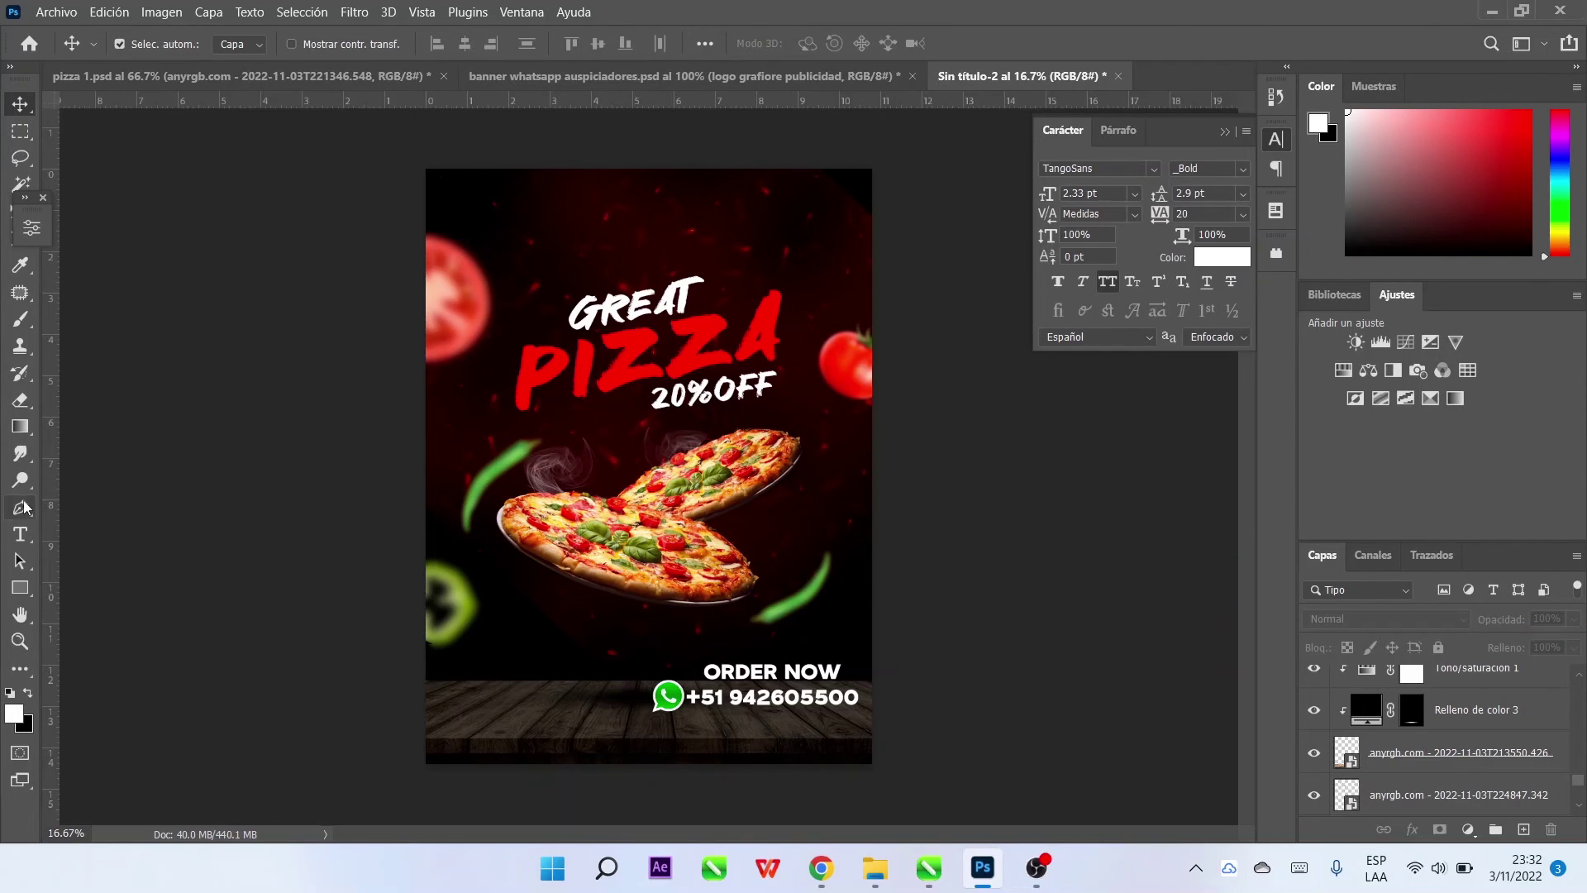
# Add the logo text near the poster top and enlarge it above the headline
pyautogui.click(20, 533)
pyautogui.click(619, 217)
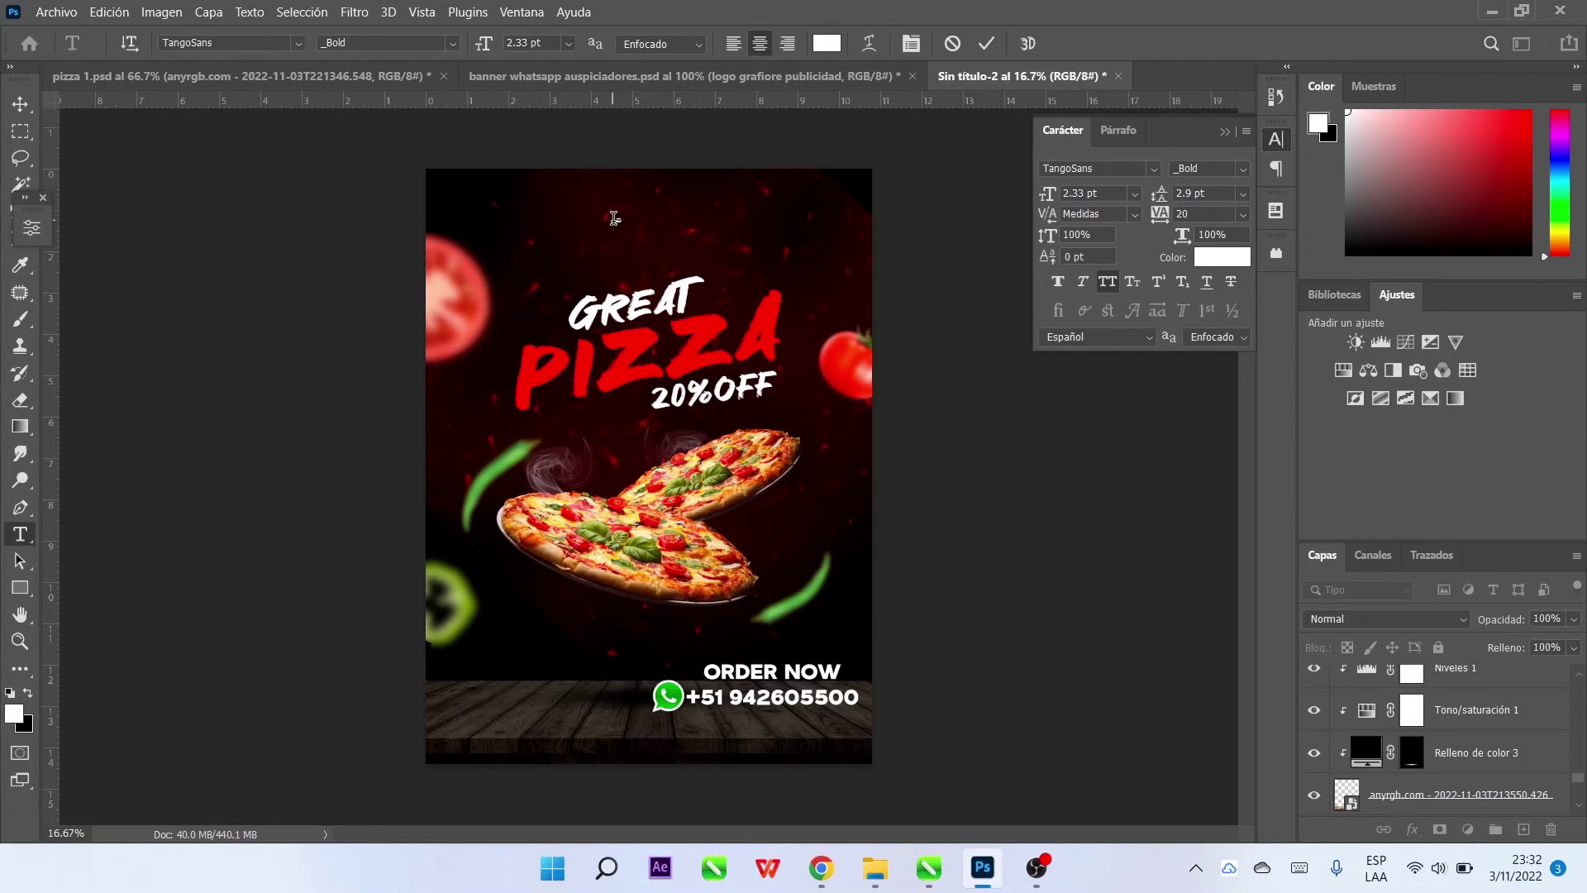
pyautogui.hotkey('ctrl', 'Return')
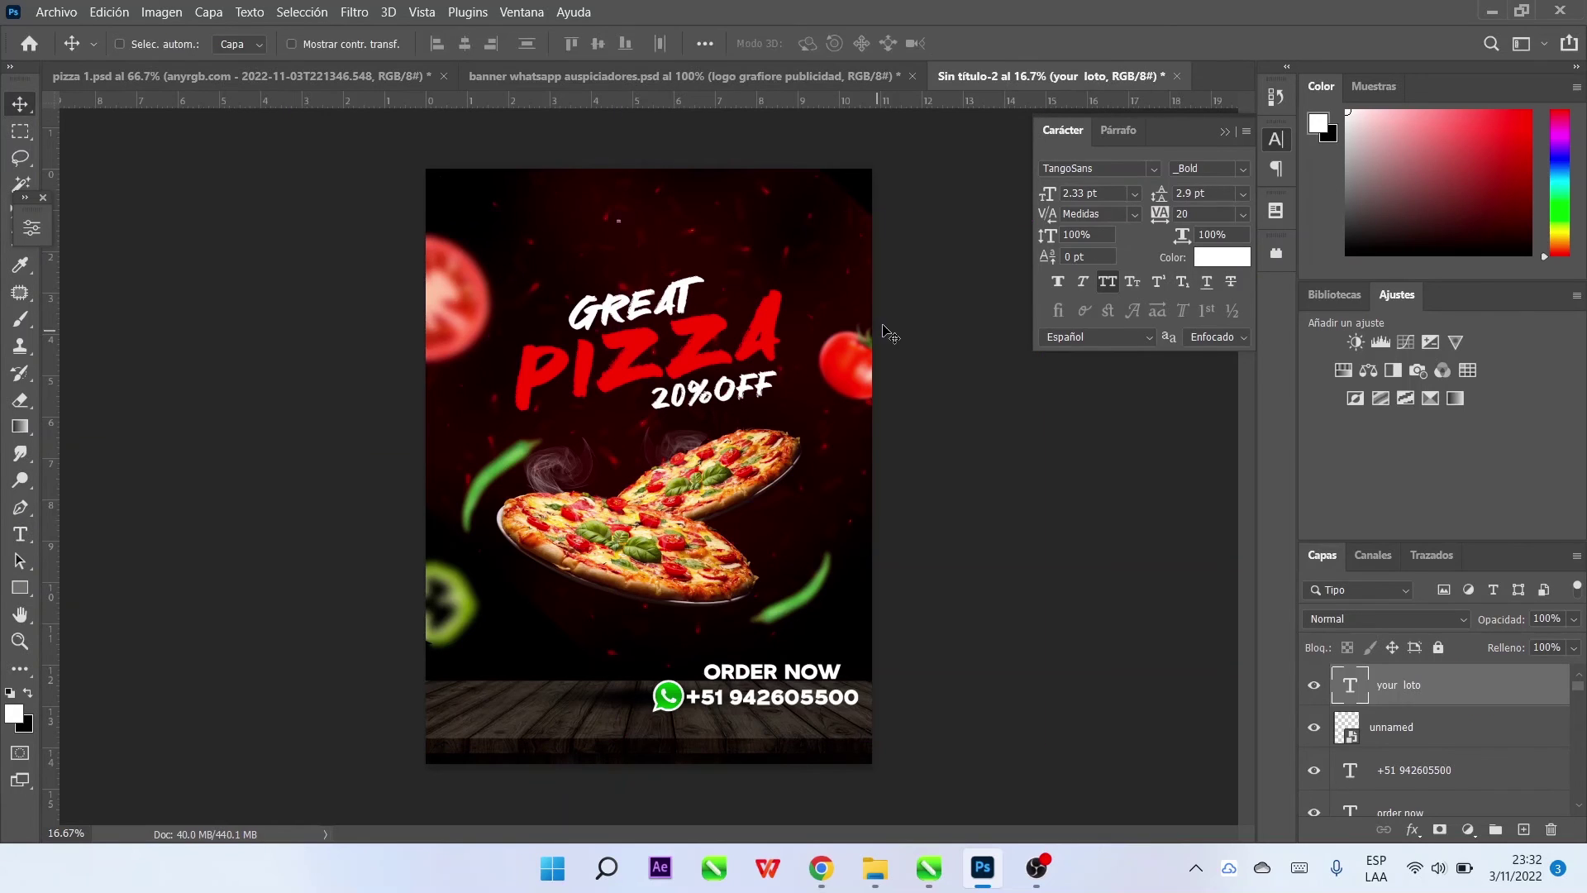
pyautogui.hotkey('ctrl', 't')
pyautogui.moveTo(627, 212); pyautogui.dragTo(653, 225)
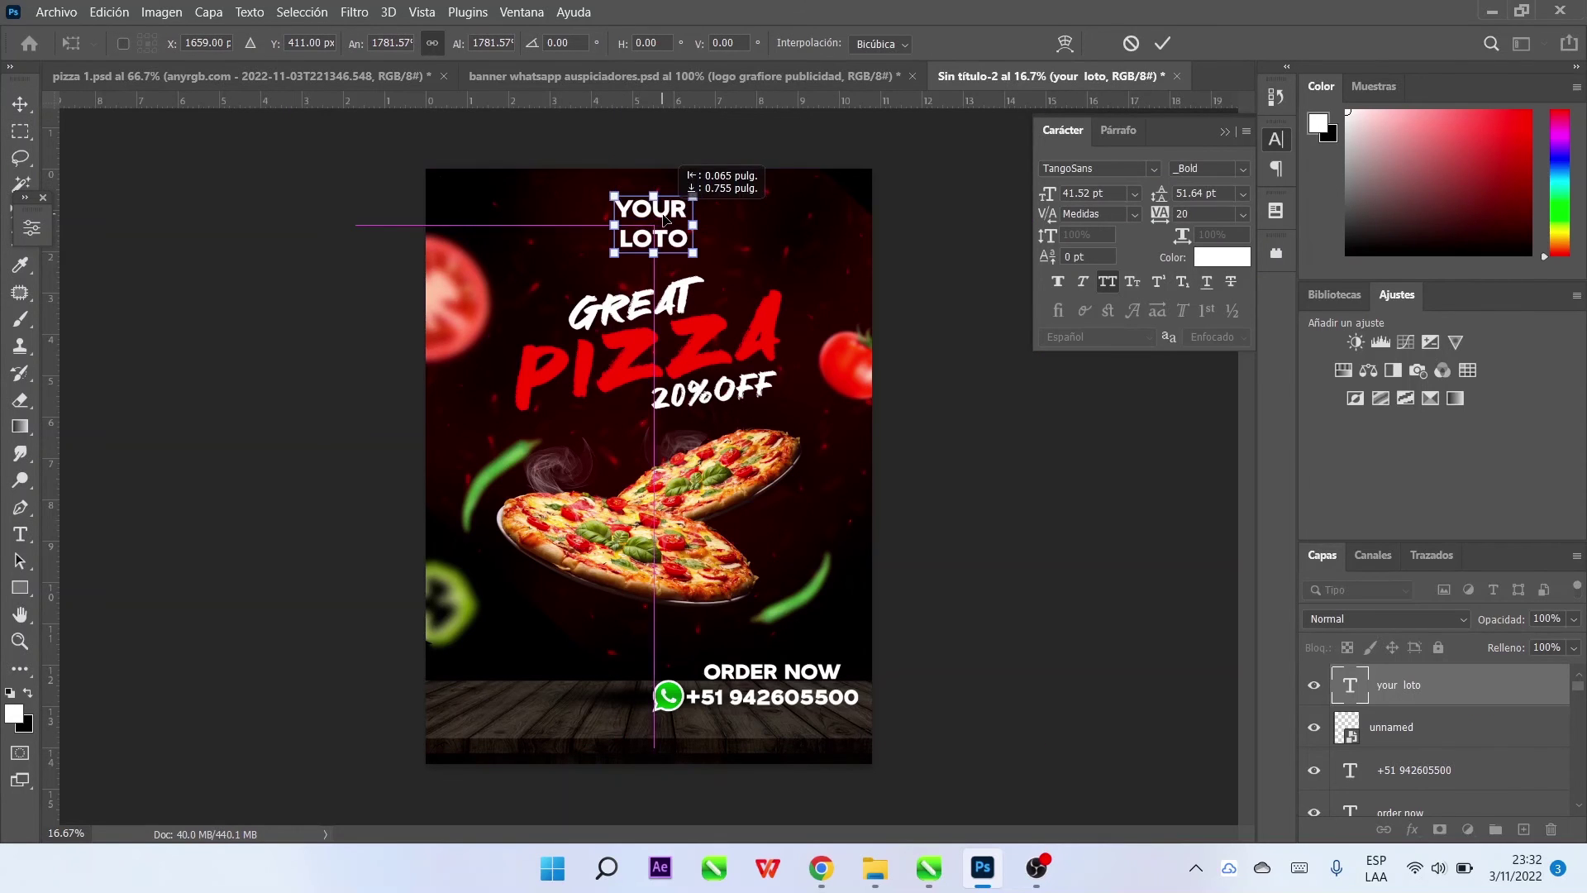
# Fix the misspelled 'LOTO' so the text reads 'YOUR LOGO'
pyautogui.click(1162, 43)
pyautogui.press('t')
pyautogui.press('Return')
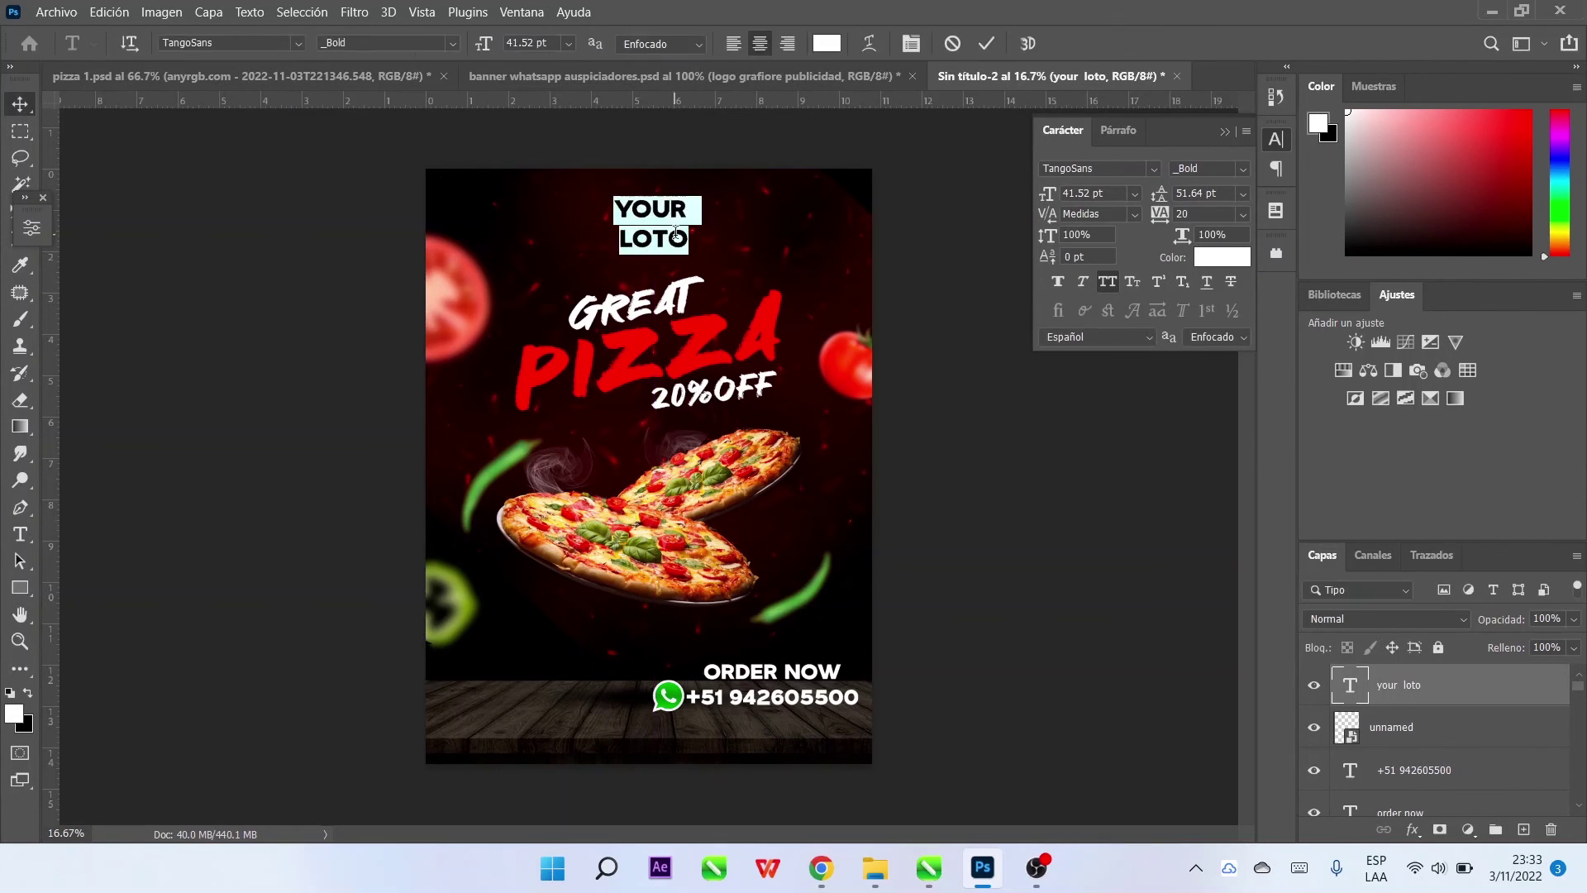
pyautogui.press('Right')
pyautogui.press('BackSpace')
pyautogui.press('BackSpace')
pyautogui.write('GO')
pyautogui.hotkey('ctrl', 'Return')
# Tighten YOUR LOGO's line spacing to 36 pt and centre it above GREAT
pyautogui.press('v')
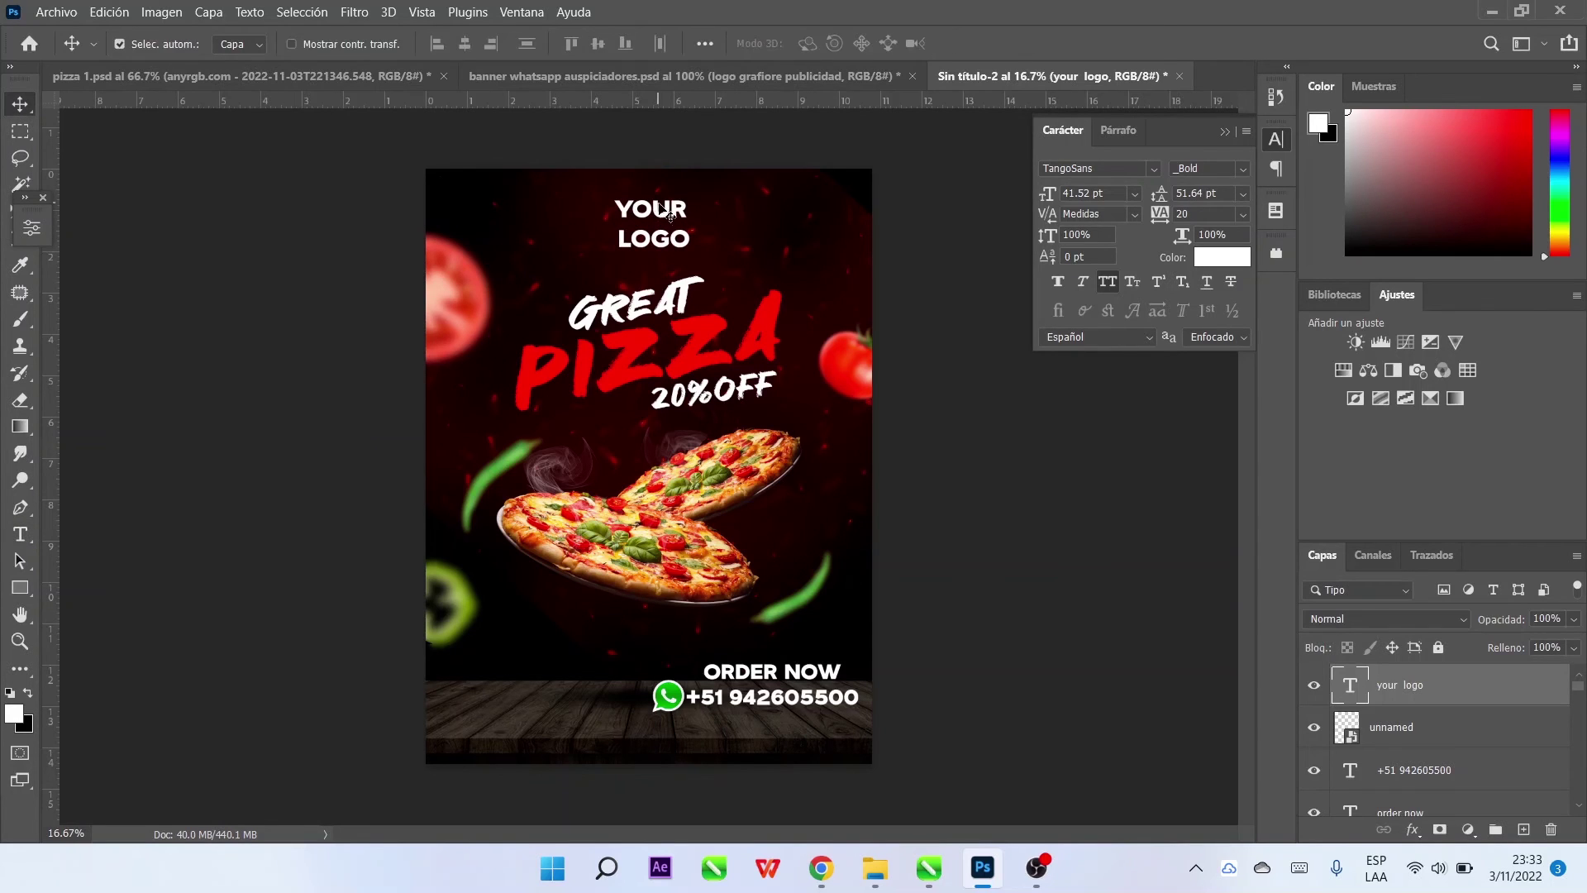
pyautogui.press('Return')
pyautogui.moveTo(1162, 196); pyautogui.dragTo(1149, 197)
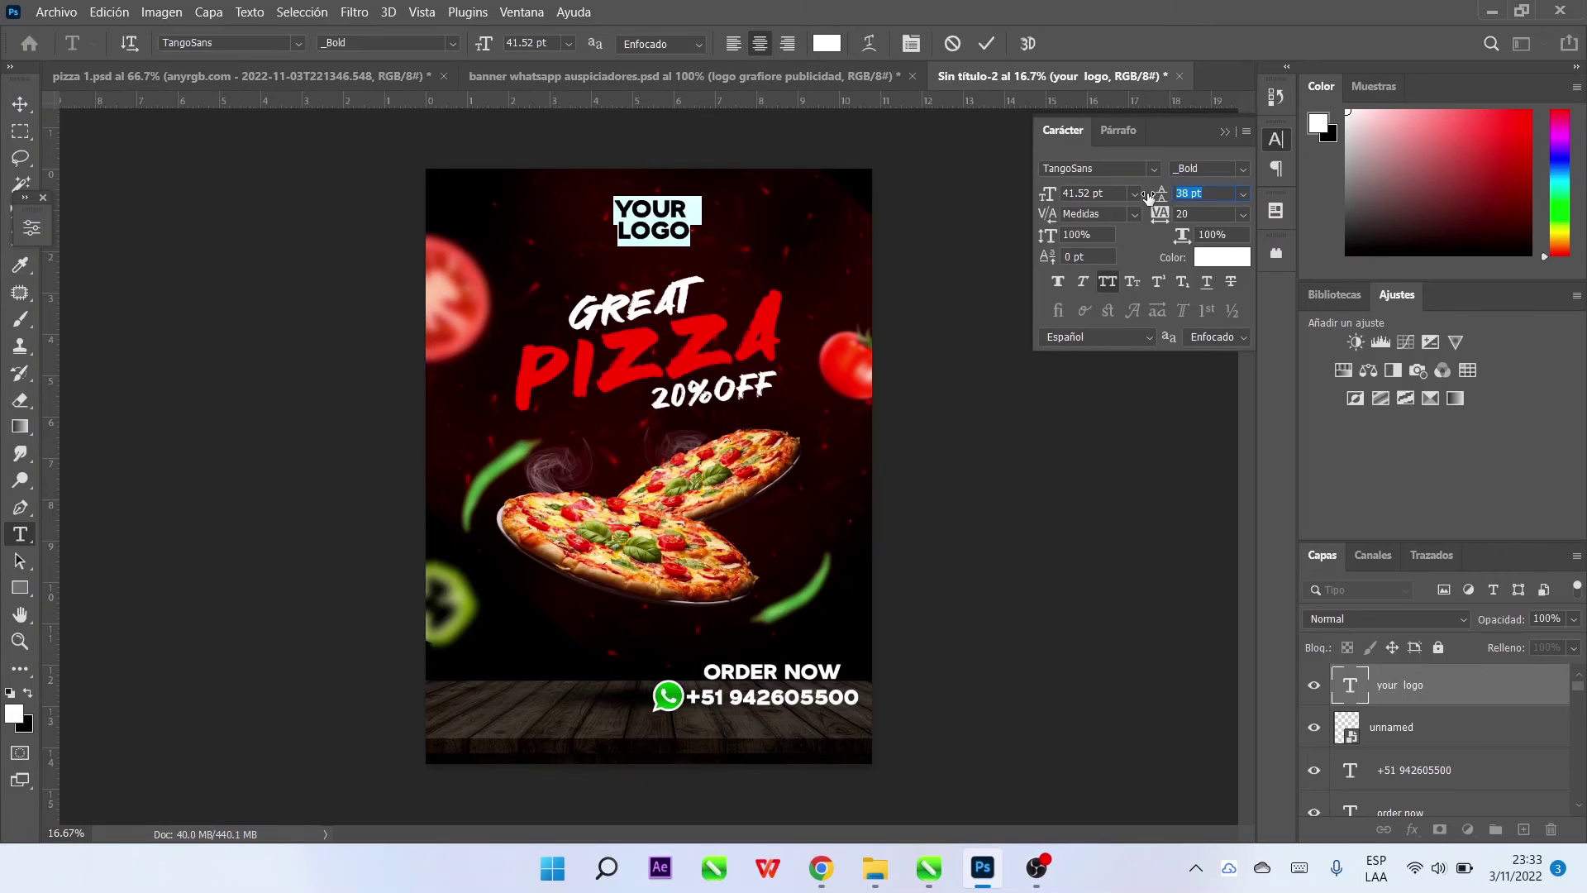
pyautogui.click(21, 104)
pyautogui.moveTo(674, 216); pyautogui.dragTo(668, 223)
# Select the PIZZA headline, then select the YOUR LOGO layer in the Layers panel
pyautogui.click(704, 376)
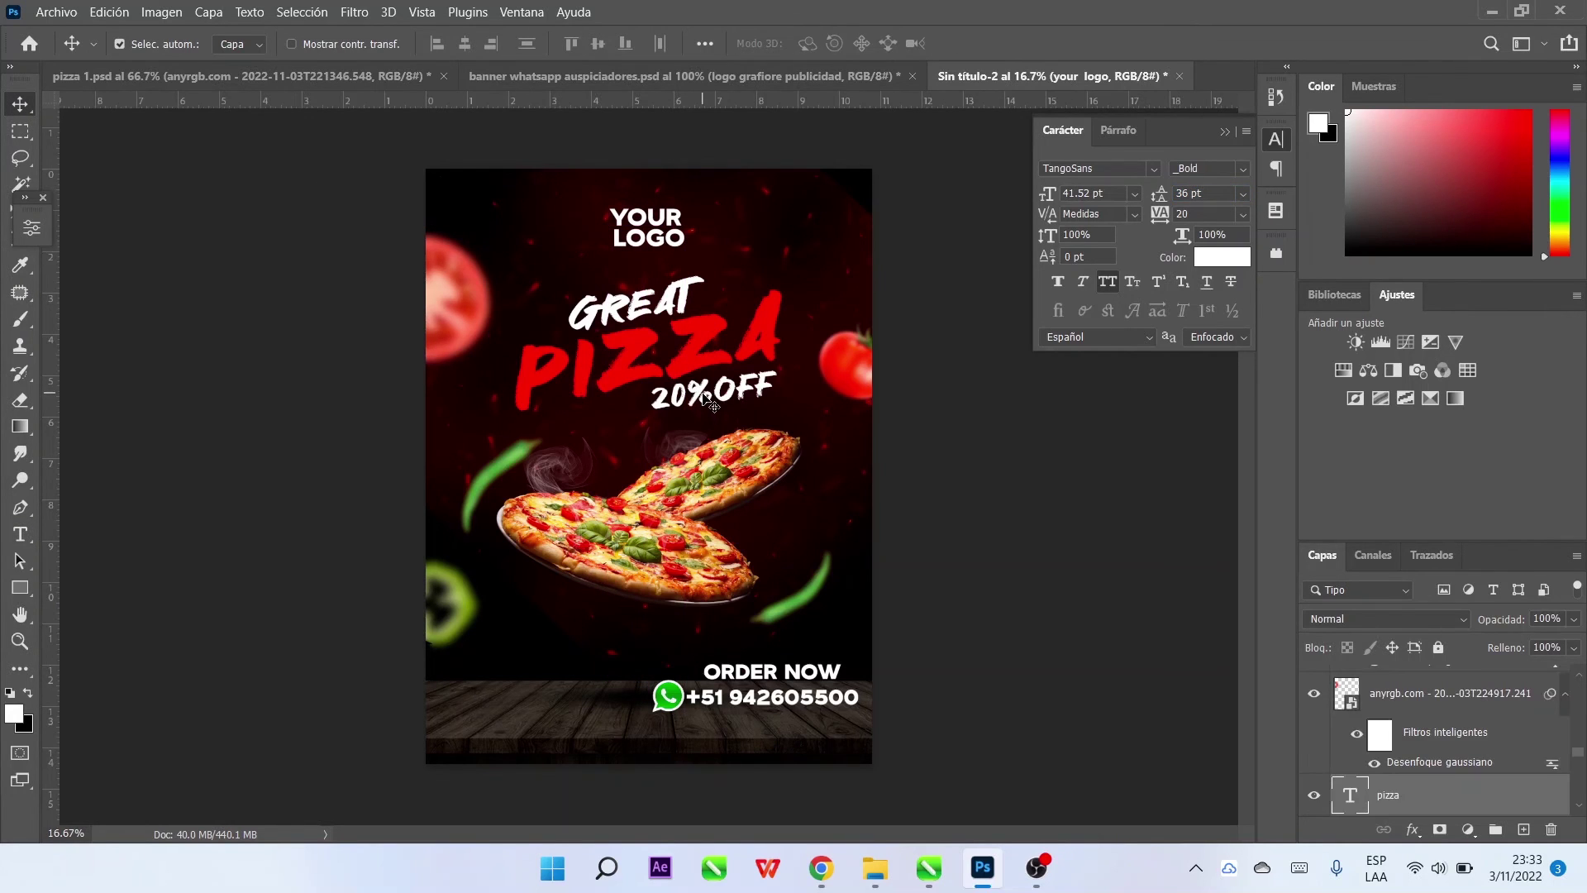
pyautogui.click(990, 442)
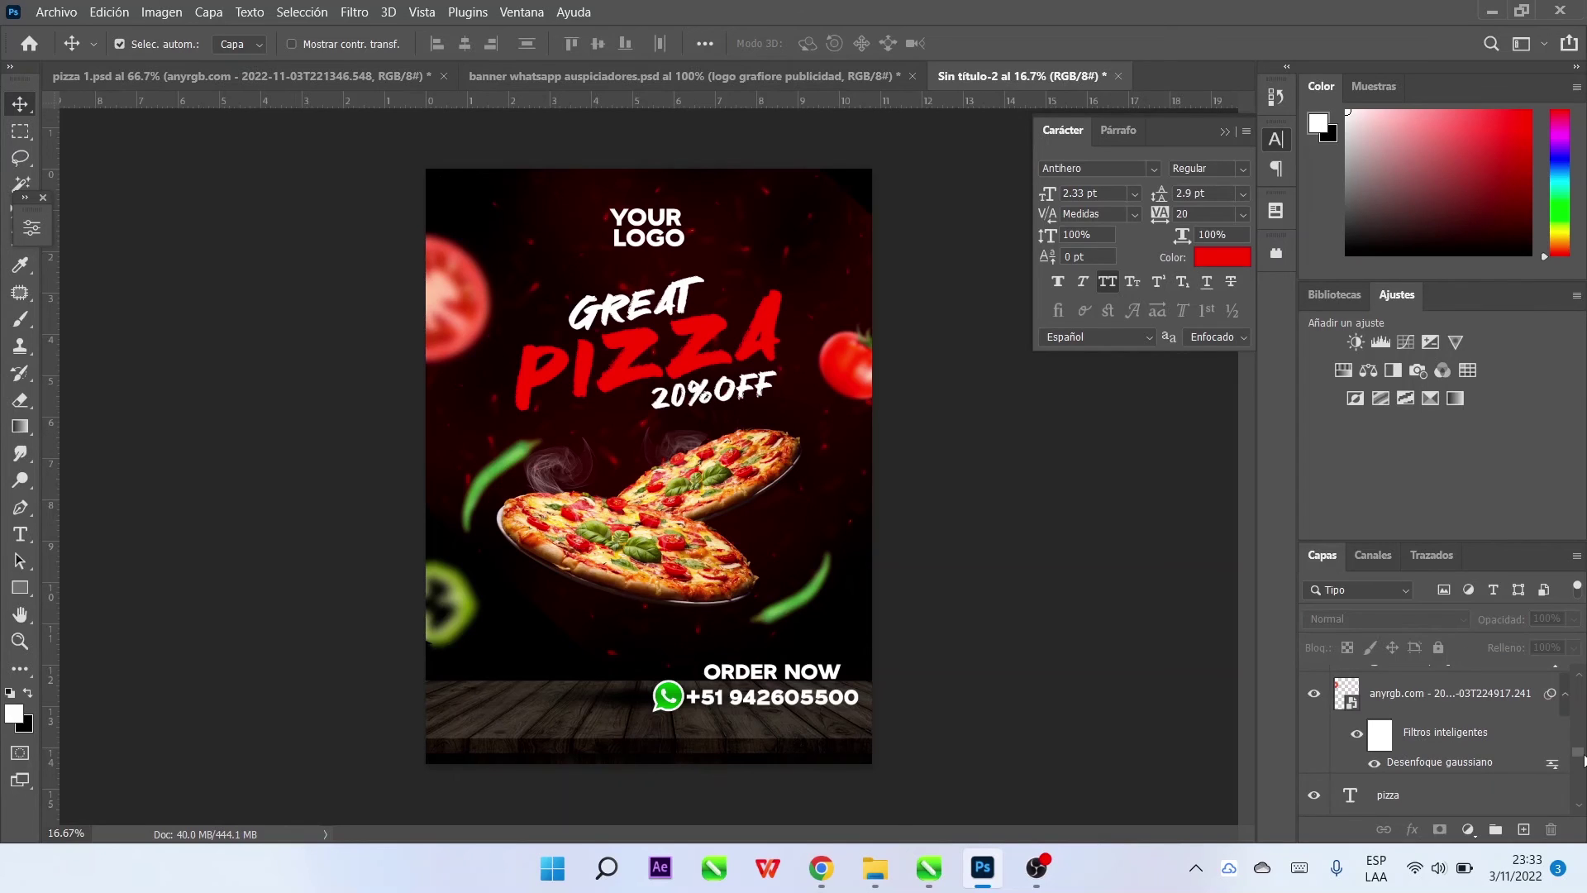
pyautogui.moveTo(1578, 752); pyautogui.dragTo(1577, 682)
pyautogui.click(1408, 691)
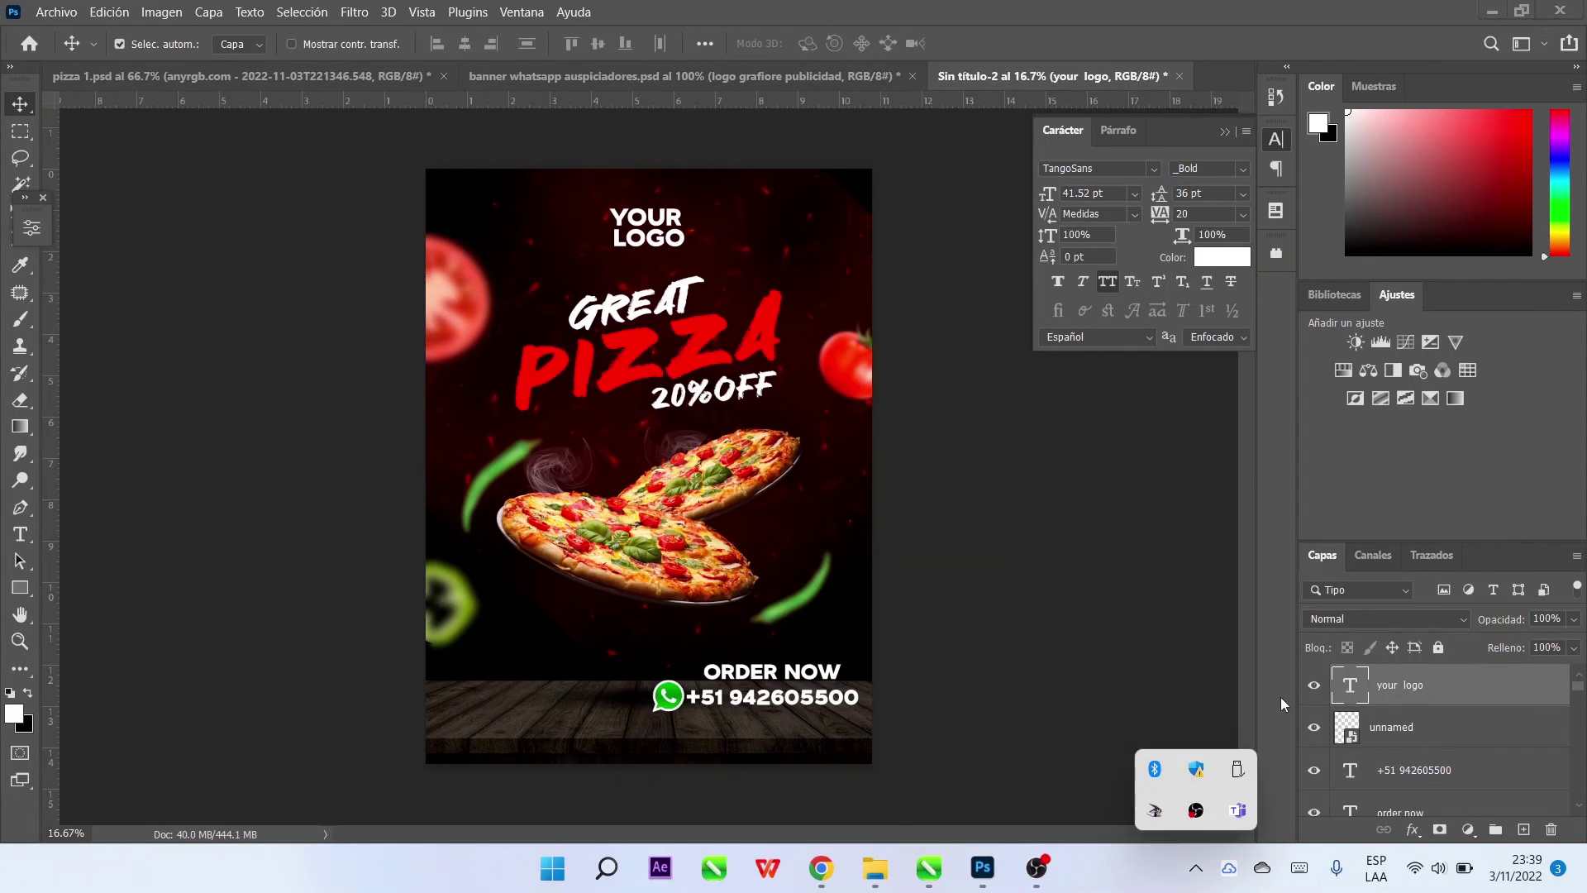
# Paste and shrink the QR code into the bottom-left corner, then lower ORDER NOW, phone text and WhatsApp icon
pyautogui.hotkey('ctrl', 'v')
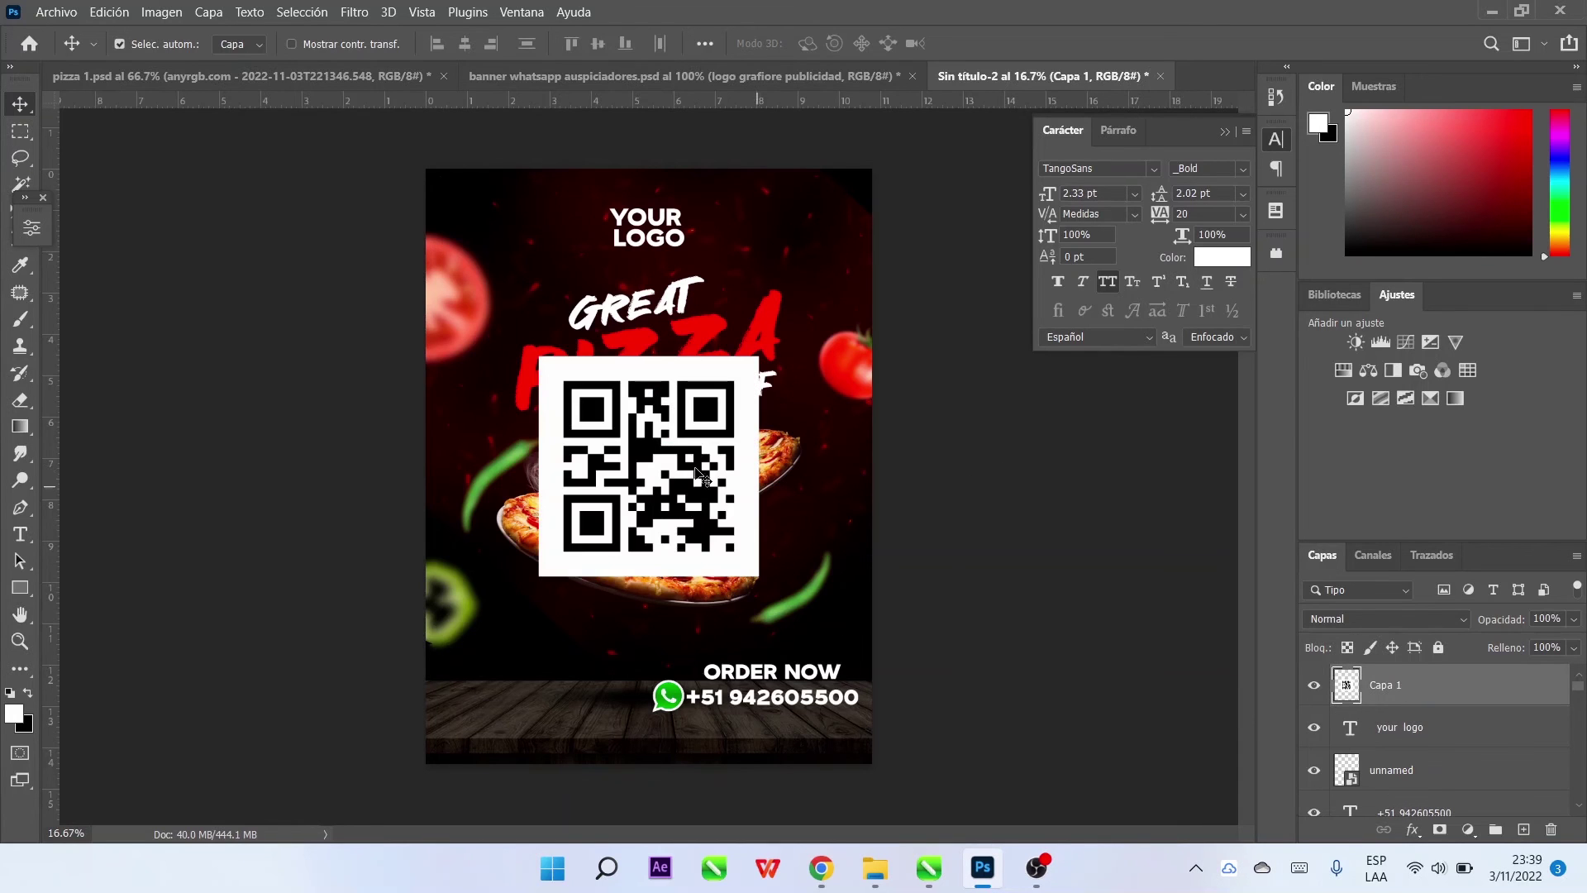
pyautogui.hotkey('ctrl', 't')
pyautogui.moveTo(653, 378); pyautogui.dragTo(503, 688)
pyautogui.press('Return')
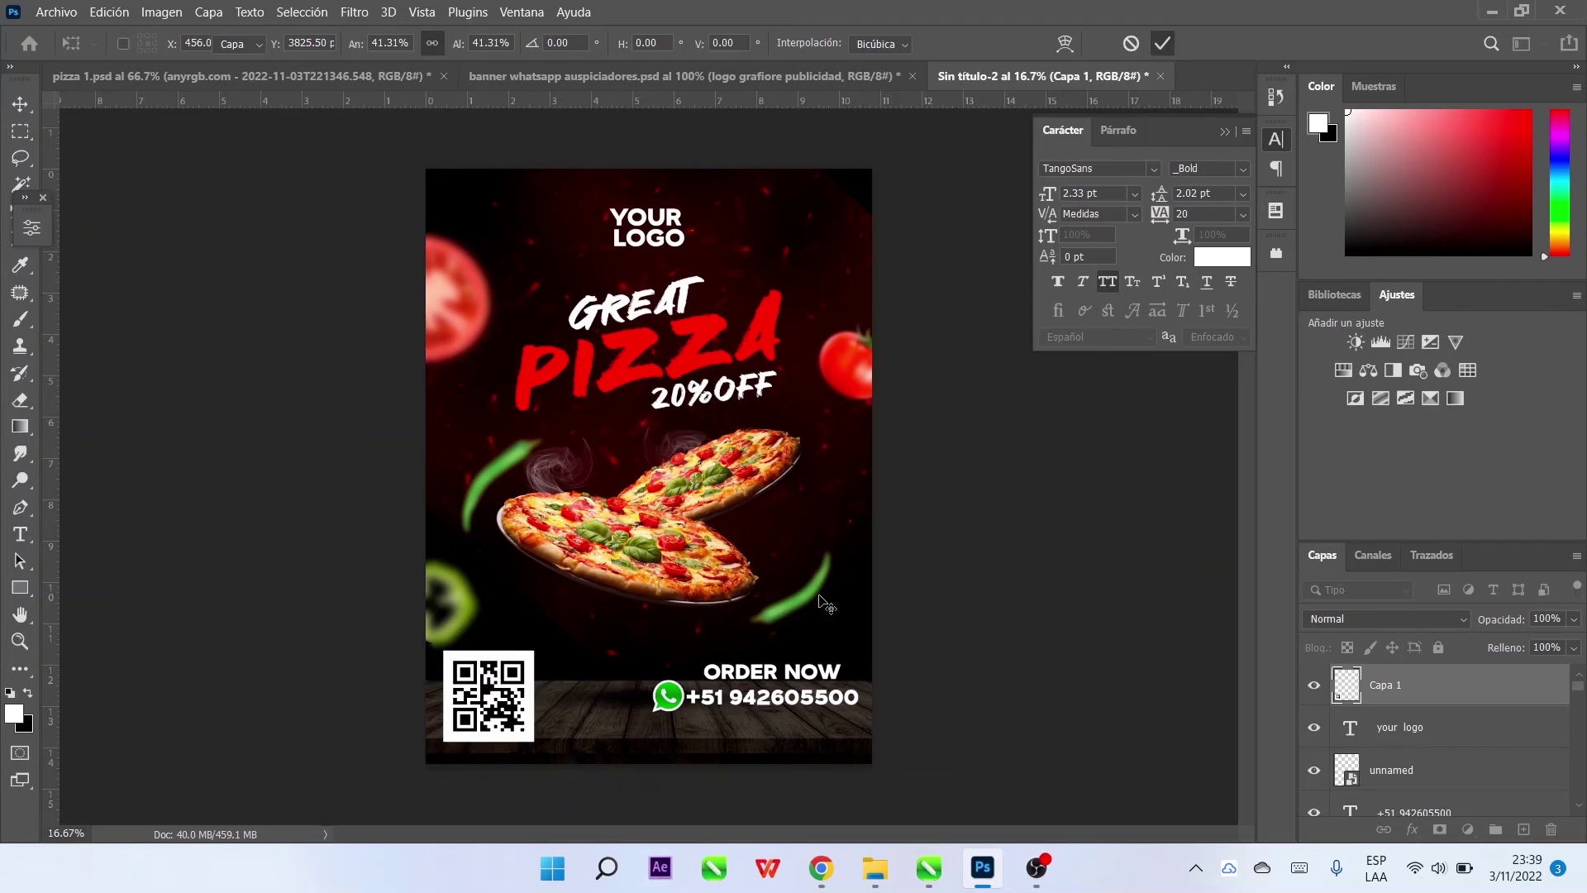
pyautogui.moveTo(771, 701); pyautogui.dragTo(815, 714)
pyautogui.moveTo(681, 704); pyautogui.dragTo(680, 741)
pyautogui.doubleClick(753, 733)
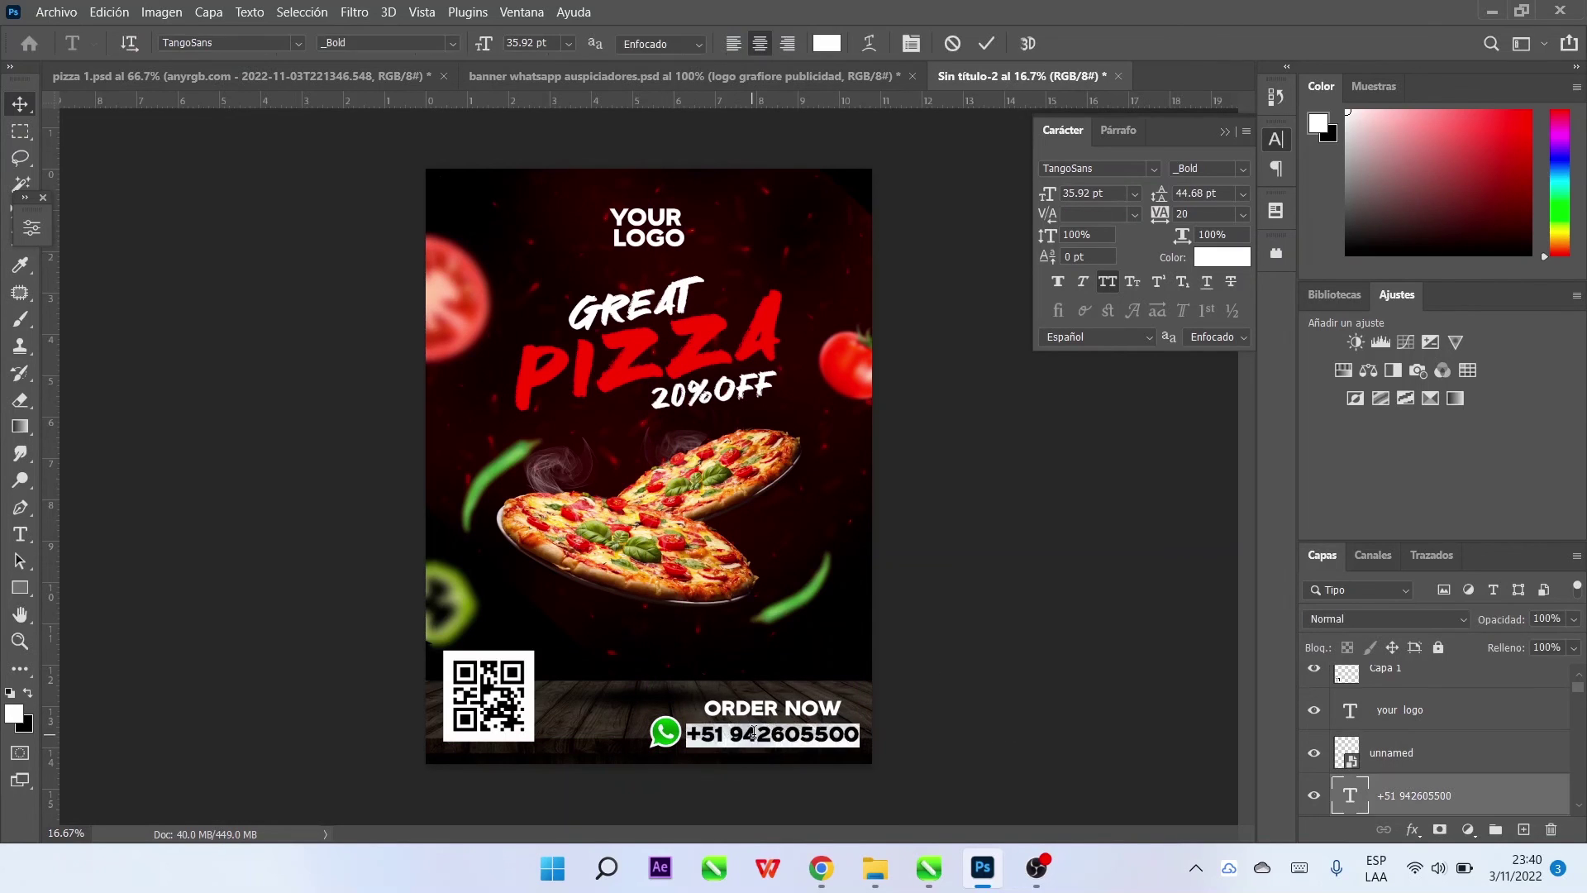
pyautogui.click(812, 733)
pyautogui.click(779, 733)
pyautogui.press('Escape')
pyautogui.press('v')
pyautogui.click(680, 744)
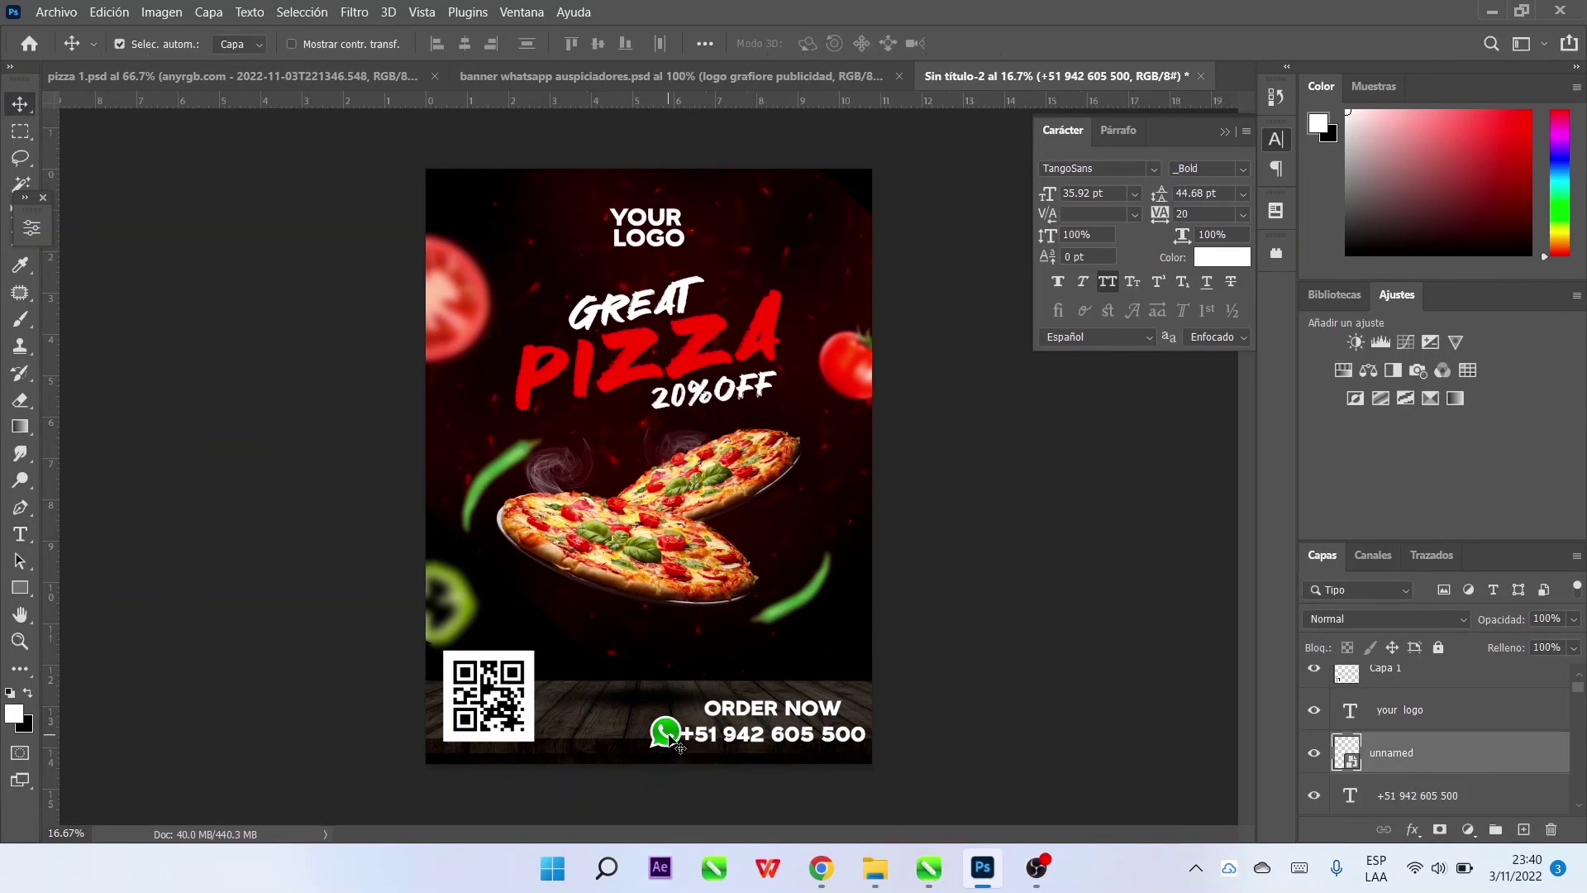
pyautogui.moveTo(671, 735); pyautogui.dragTo(666, 735)
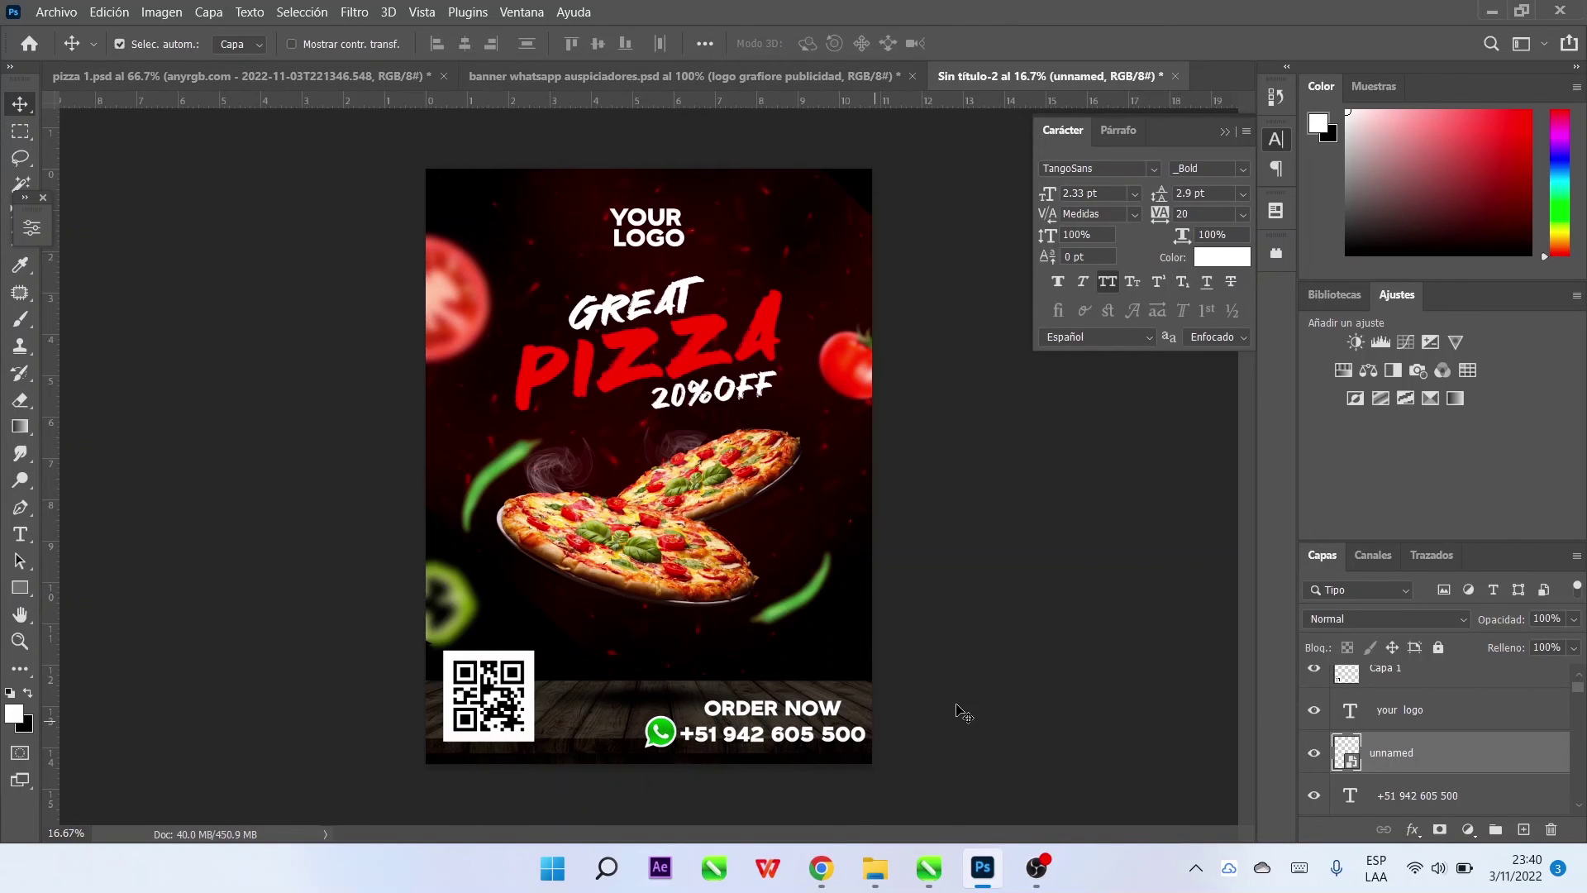
# Enlarge the phone number to about 112%
pyautogui.click(774, 719)
pyautogui.click(814, 748)
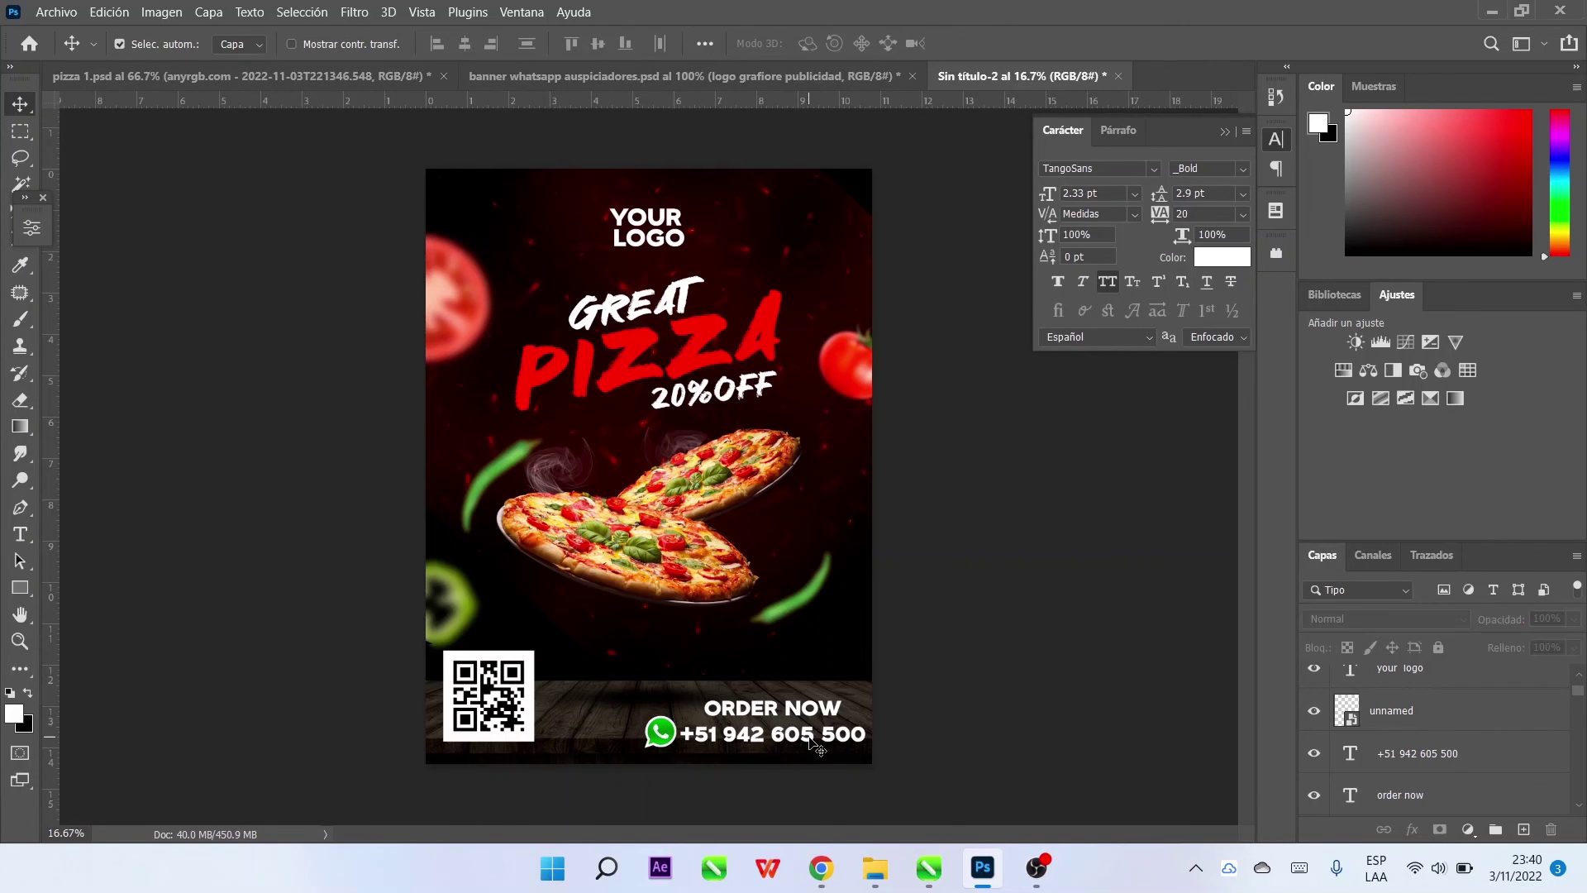
pyautogui.click(814, 748)
pyautogui.hotkey('ctrl', 't')
pyautogui.moveTo(679, 720); pyautogui.dragTo(680, 735)
pyautogui.click(1162, 43)
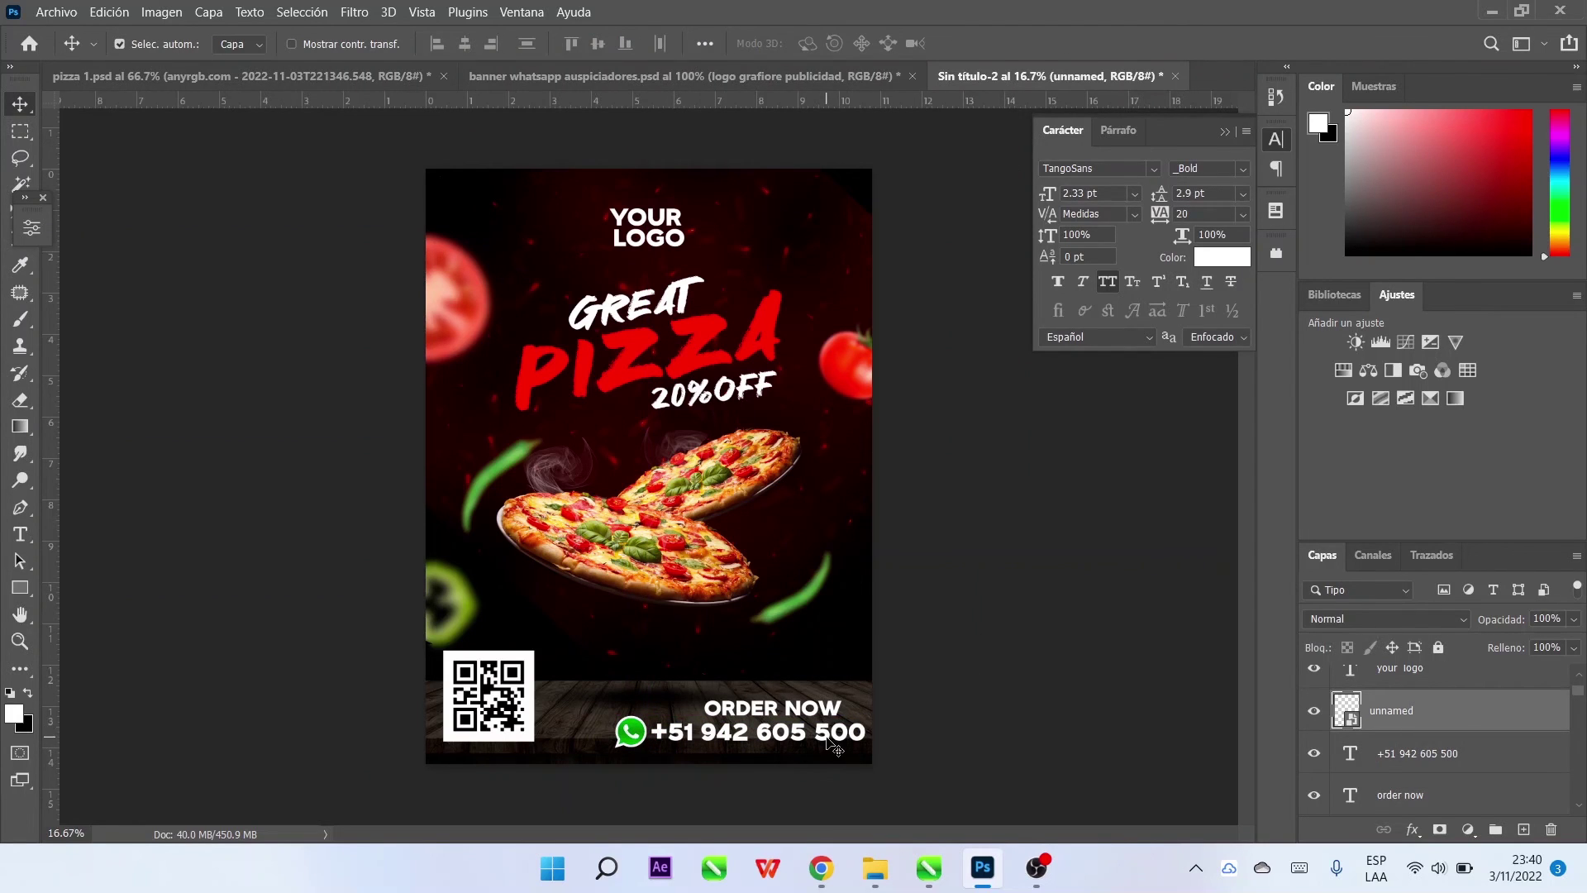
# Centre ORDER NOW over the phone number and shift both lines left together
pyautogui.click(831, 744)
pyautogui.click(803, 713)
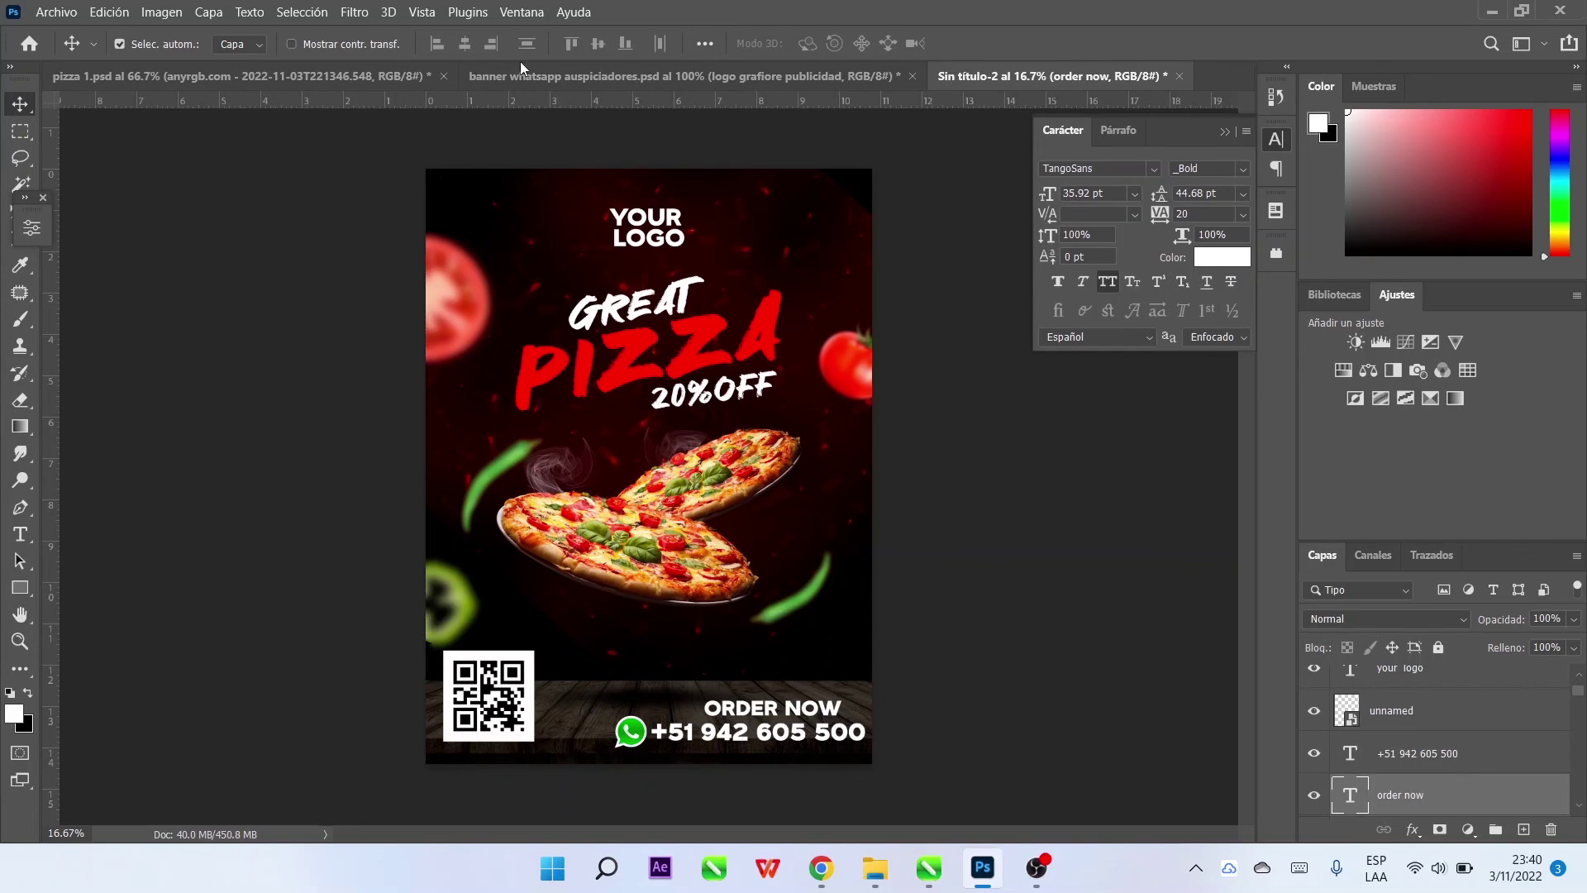
pyautogui.click(464, 43)
pyautogui.hotkey('shift', 'Left')
pyautogui.hotkey('shift', 'Left')
pyautogui.hotkey('shift', 'Left')
pyautogui.hotkey('shift', 'Left')
pyautogui.hotkey('shift', 'Left')
pyautogui.hotkey('shift', 'Left')
pyautogui.hotkey('shift', 'Left')
pyautogui.hotkey('shift', 'Left')
pyautogui.hotkey('shift', 'Left')
pyautogui.hotkey('shift', 'Left')
pyautogui.hotkey('shift', 'Left')
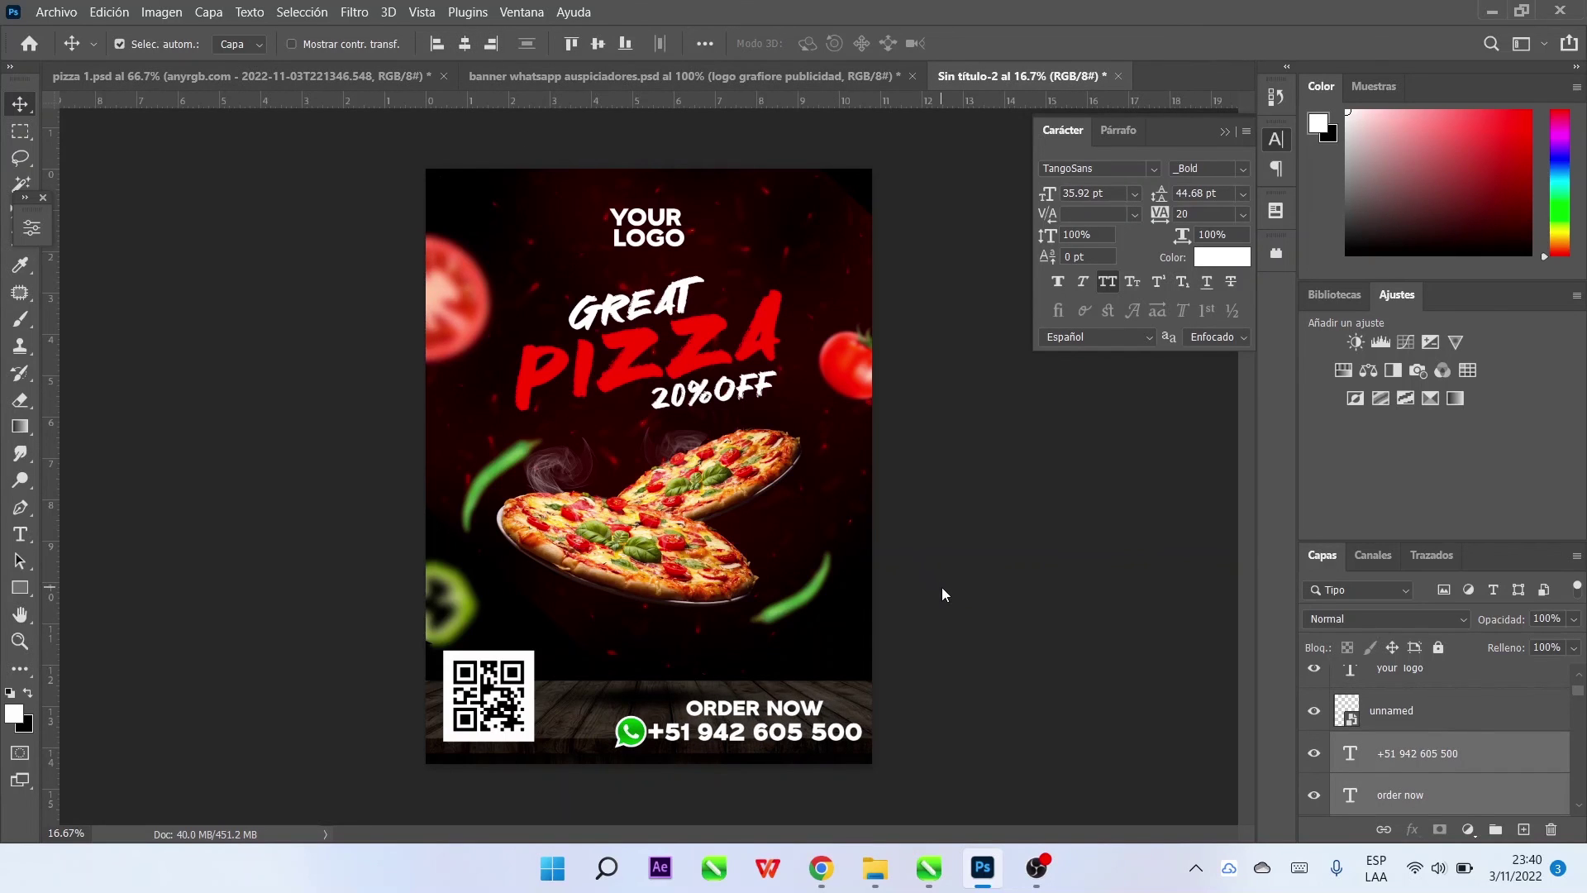
# Place the WhatsApp icon beside the number and create the merged poster layer Capa 2
pyautogui.moveTo(635, 735); pyautogui.dragTo(627, 735)
pyautogui.hotkey('shift', 'Left')
pyautogui.hotkey('shift', 'Left')
pyautogui.hotkey('shift', 'Left')
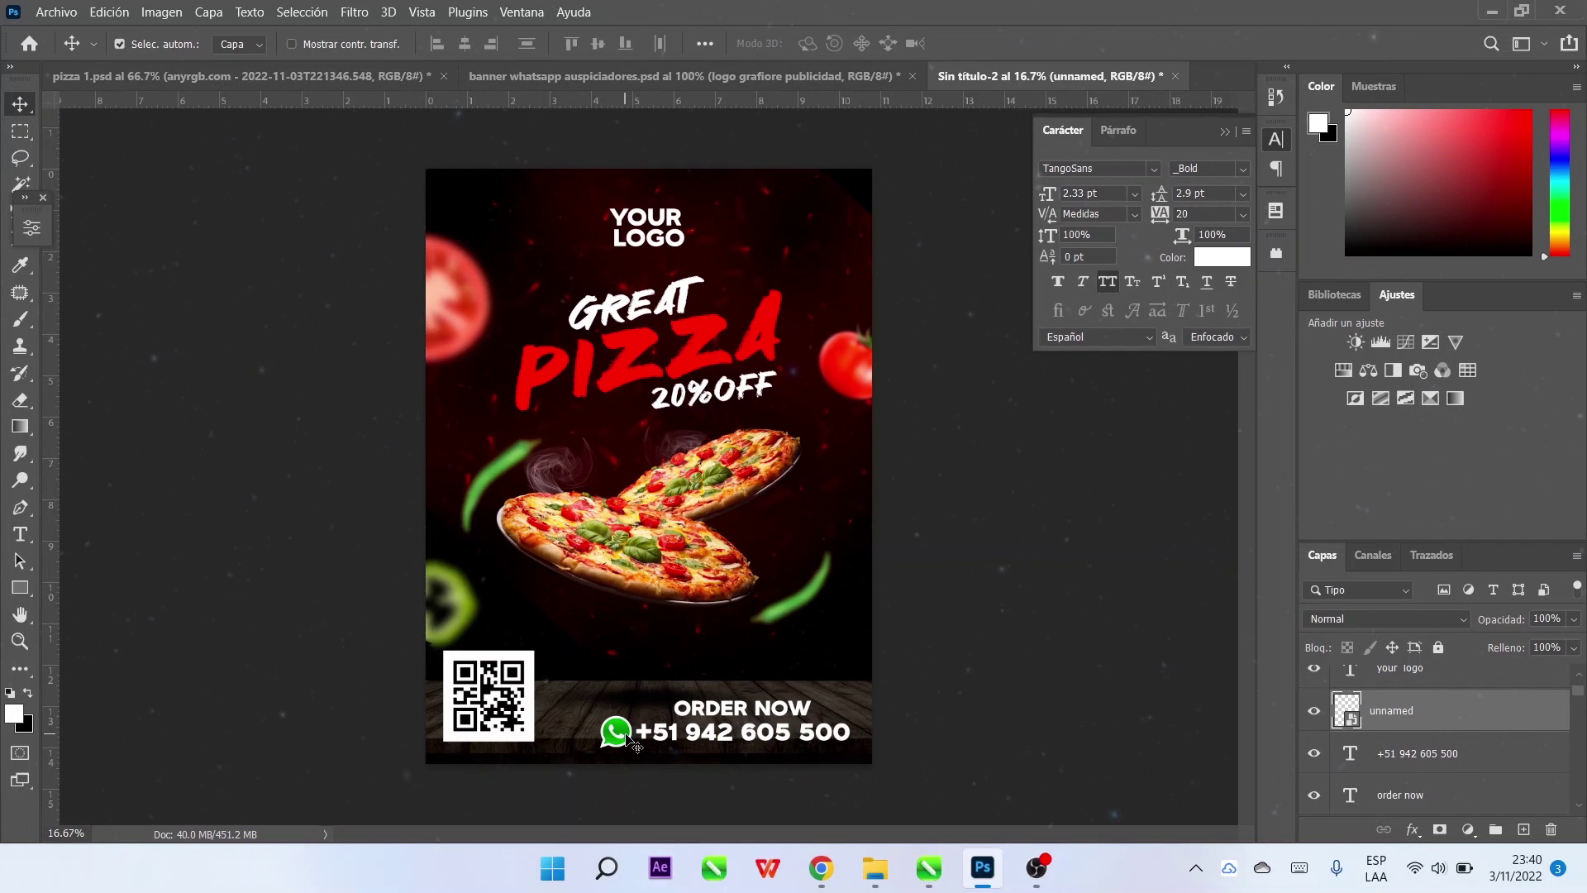
pyautogui.hotkey('ctrl', 'v')
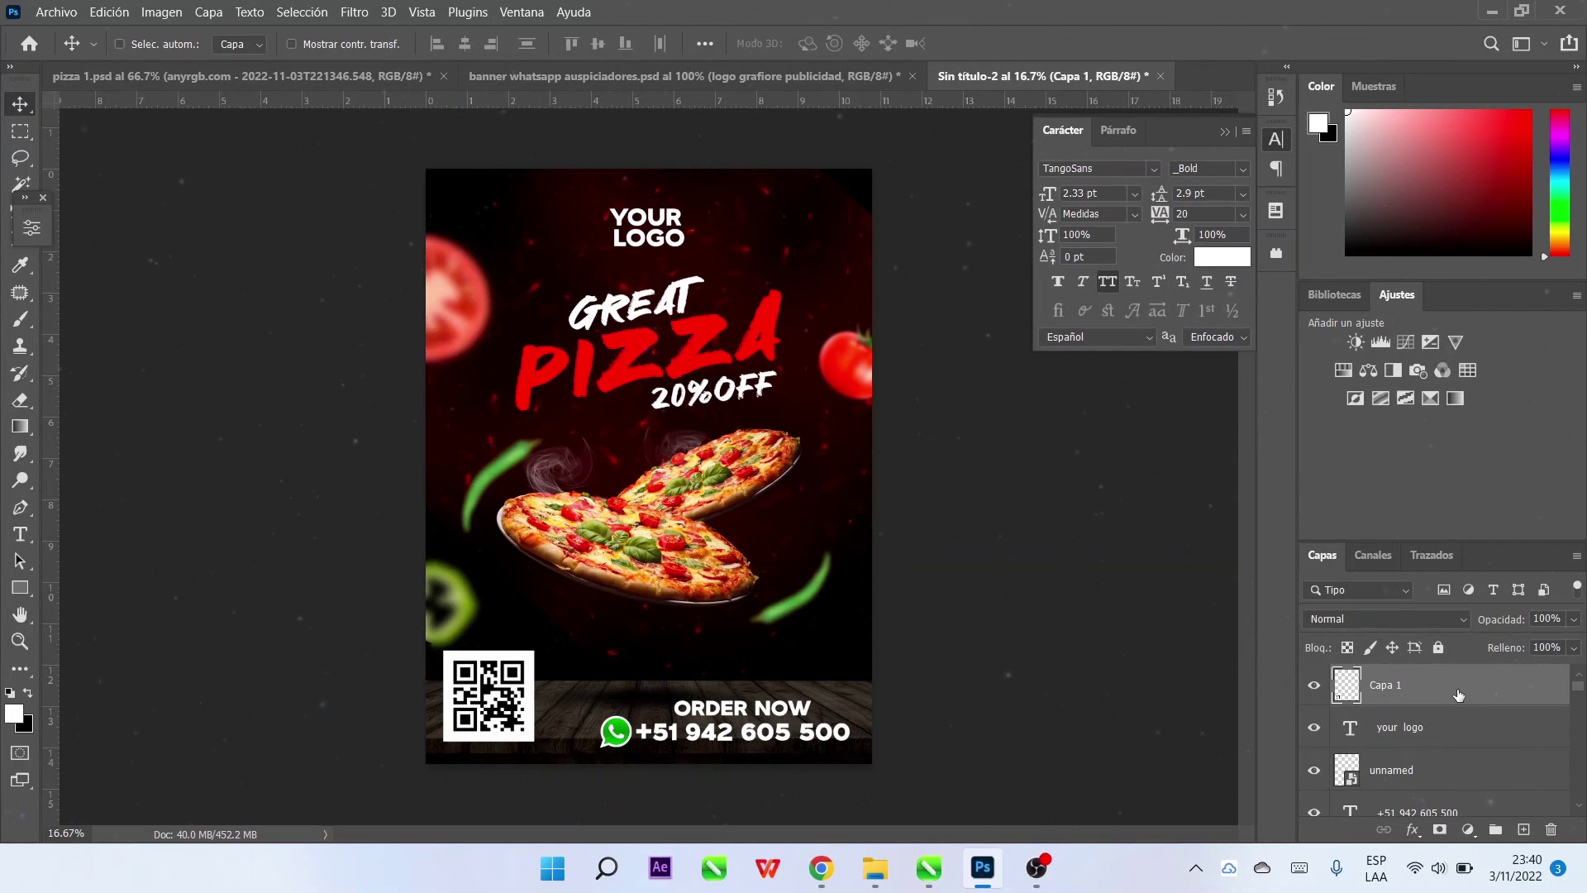
pyautogui.hotkey('ctrl', 'alt', 'shift', 'e')
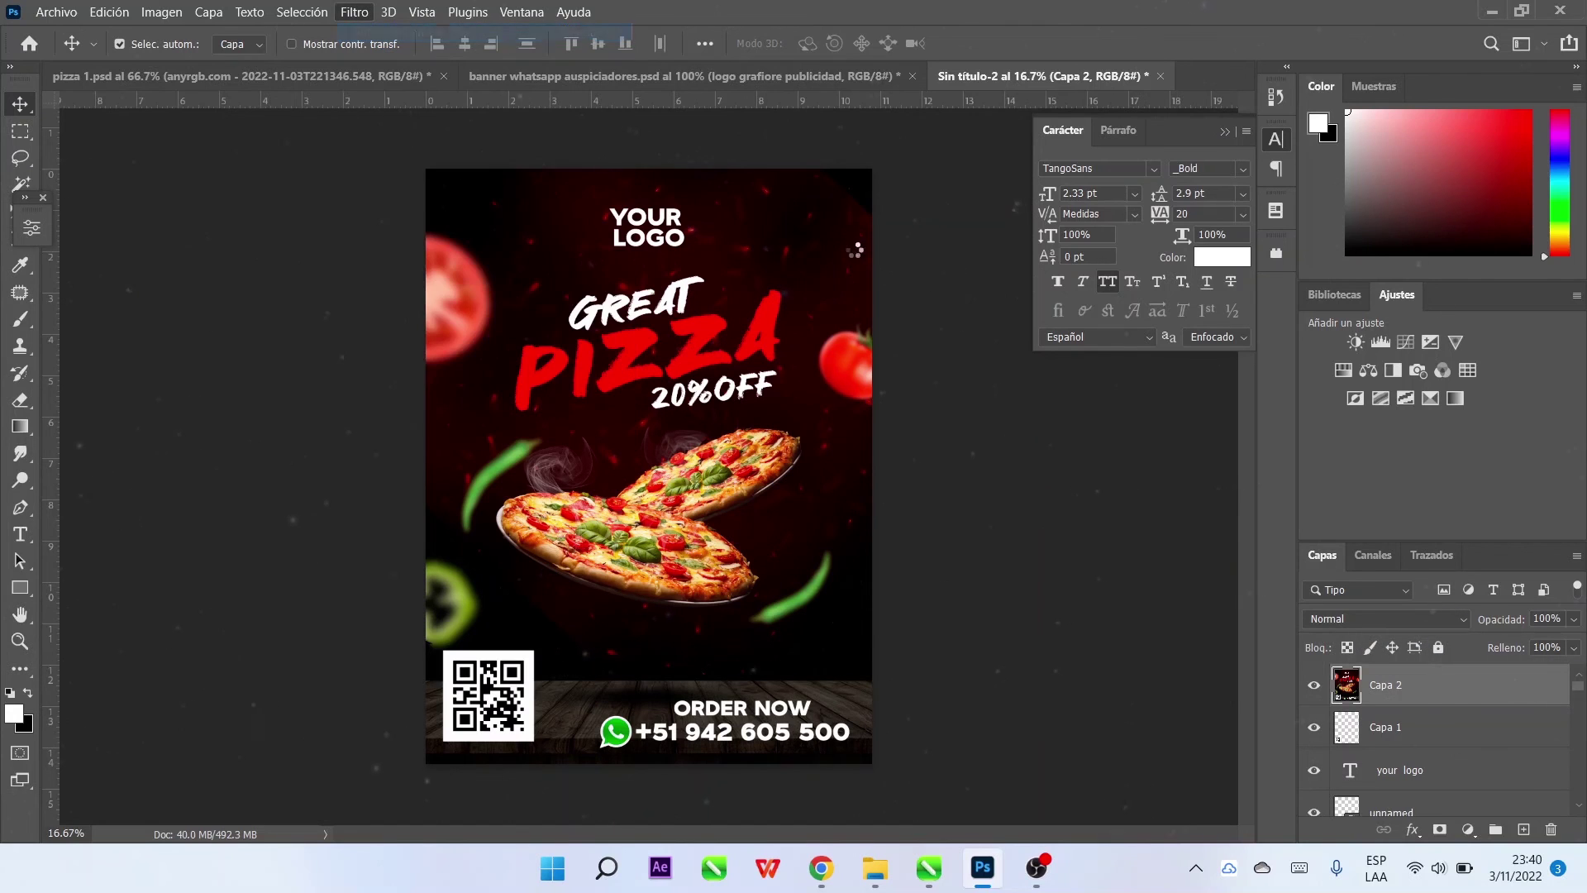